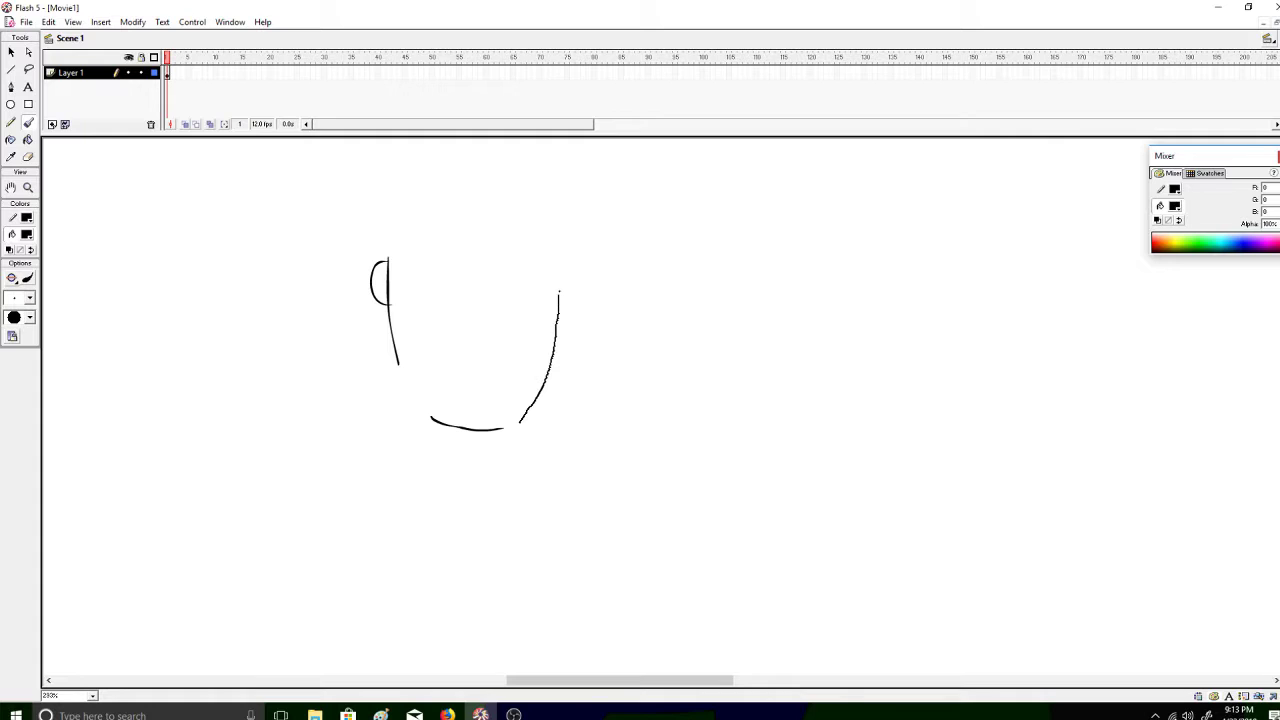
# Replace the right side of the head sketch, adding a right ear and a scalloped hairline across the forehead
pyautogui.hotkey('ctrl', 'z')
pyautogui.hotkey('ctrl', 'z')
pyautogui.moveTo(557, 323)
pyautogui.mouseDown()
pyautogui.moveTo(580, 294)
pyautogui.moveTo(572, 276)
pyautogui.moveTo(548, 301)
pyautogui.moveTo(545, 233)
pyautogui.moveTo(428, 216)
pyautogui.moveTo(402, 232)
pyautogui.moveTo(391, 267)
pyautogui.mouseUp()
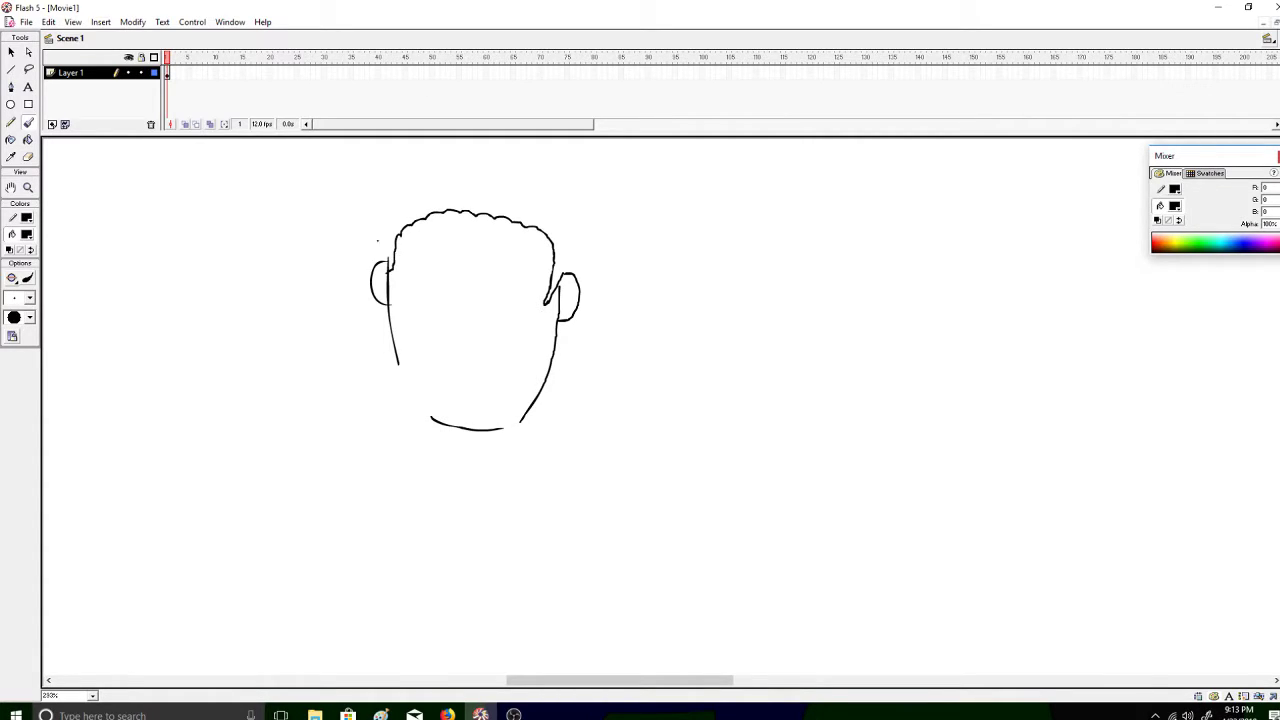
# Switch to the YouTube live dashboard in Firefox, dismiss the live chat replay notice, and return to Flash
pyautogui.click(447, 714)
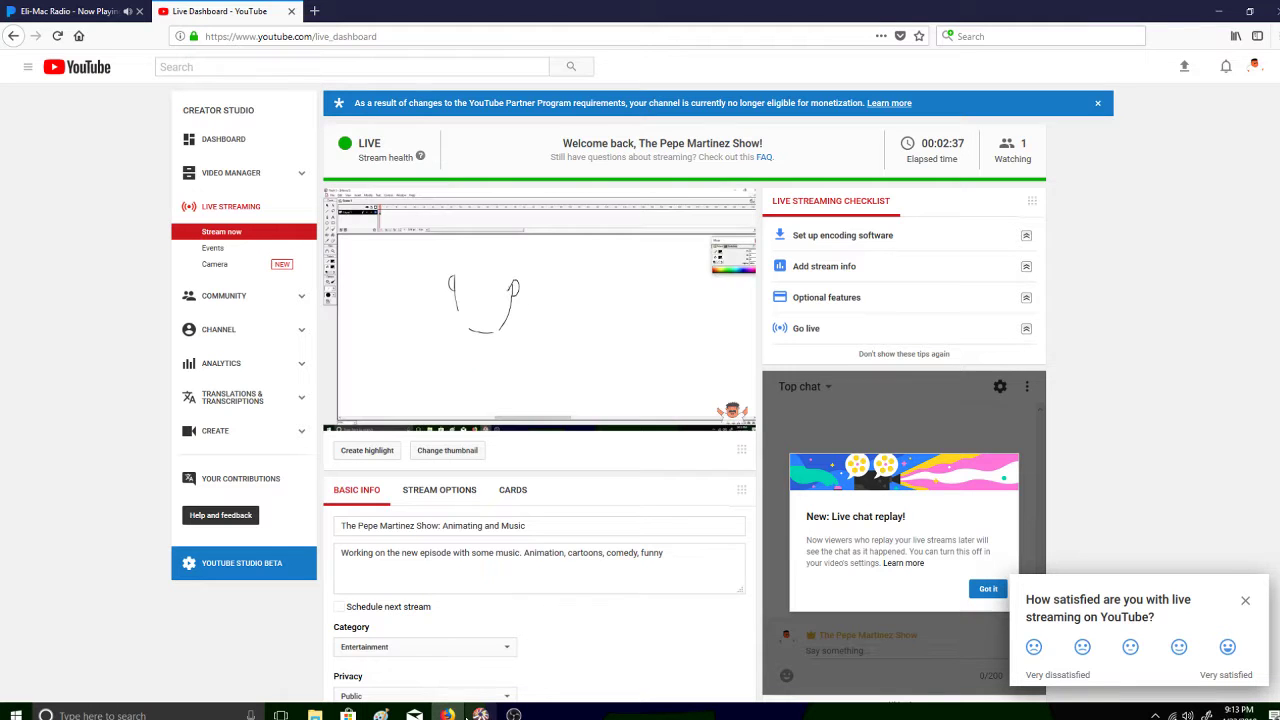
pyautogui.click(986, 592)
pyautogui.click(480, 714)
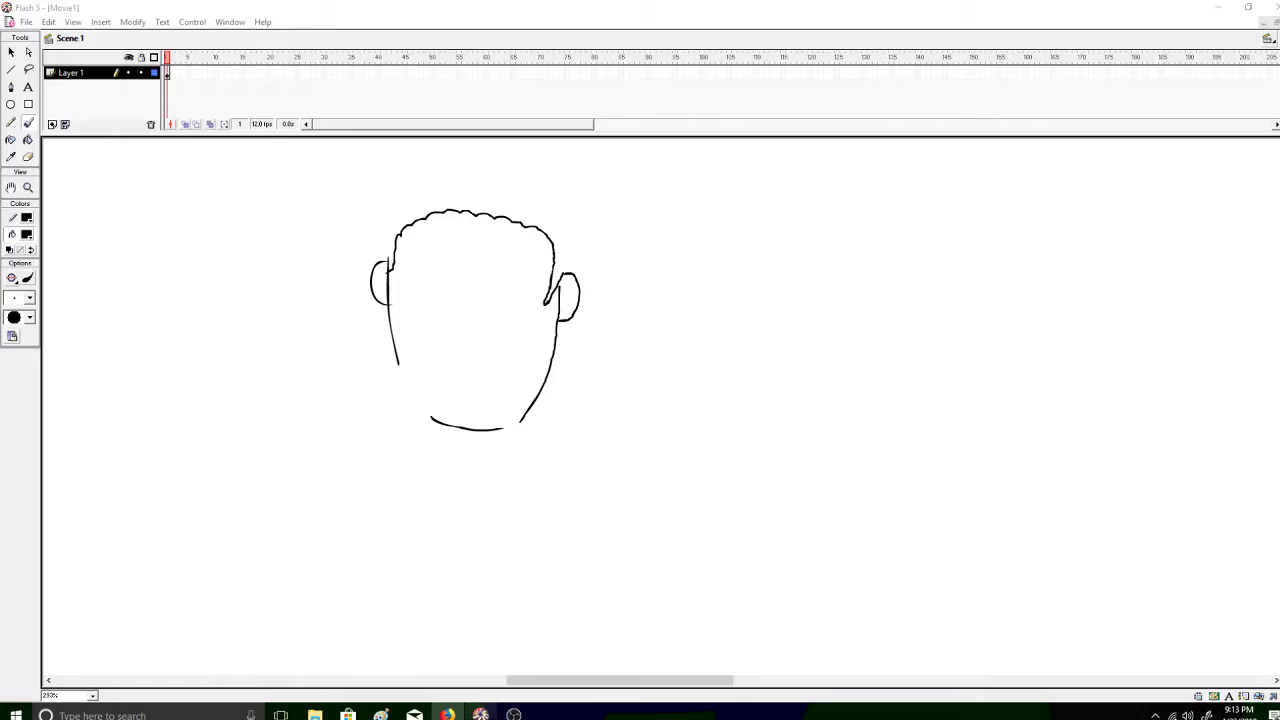
# Brush a vertical centre guideline and three horizontal guidelines across the face
pyautogui.moveTo(474, 425); pyautogui.dragTo(484, 242)
pyautogui.hotkey('ctrl', 'z')
pyautogui.moveTo(460, 424); pyautogui.dragTo(462, 227)
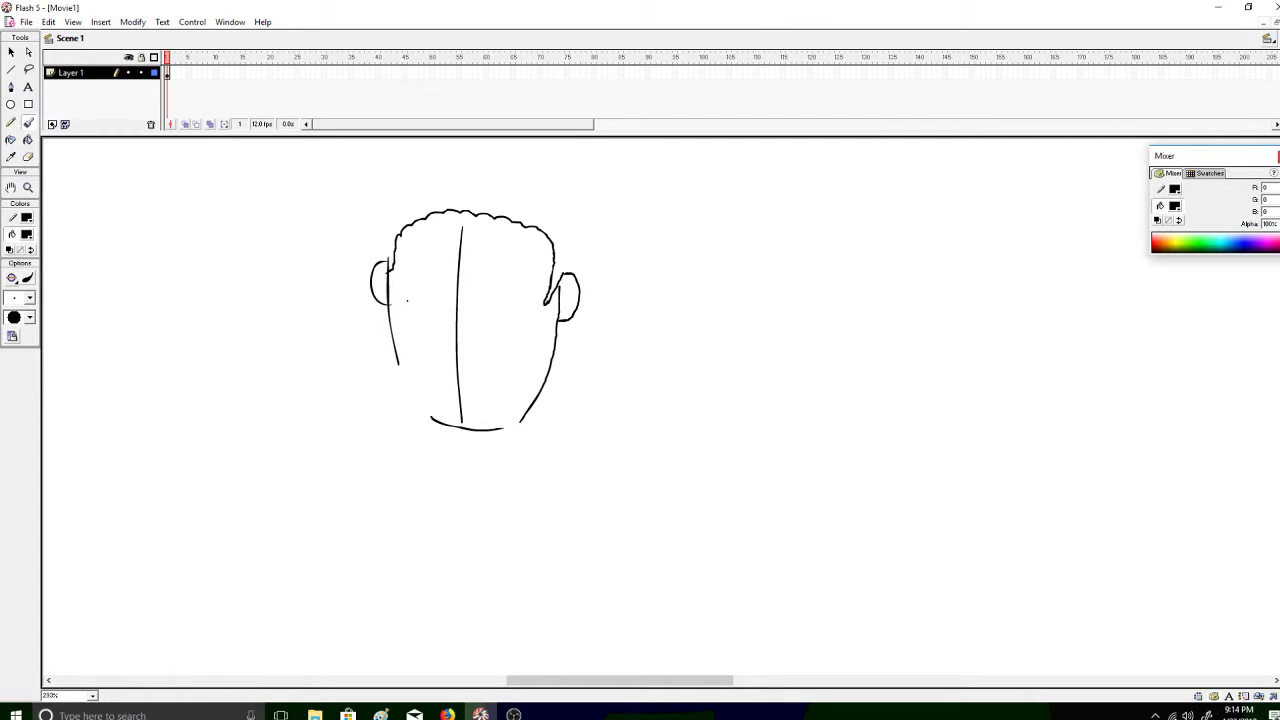
pyautogui.moveTo(388, 293); pyautogui.dragTo(546, 302)
pyautogui.hotkey('ctrl', 'z')
pyautogui.moveTo(389, 279); pyautogui.dragTo(540, 288)
pyautogui.moveTo(407, 316); pyautogui.dragTo(556, 326)
pyautogui.moveTo(400, 359); pyautogui.dragTo(556, 378)
pyautogui.hotkey('ctrl', 'z')
pyautogui.moveTo(398, 360); pyautogui.dragTo(548, 373)
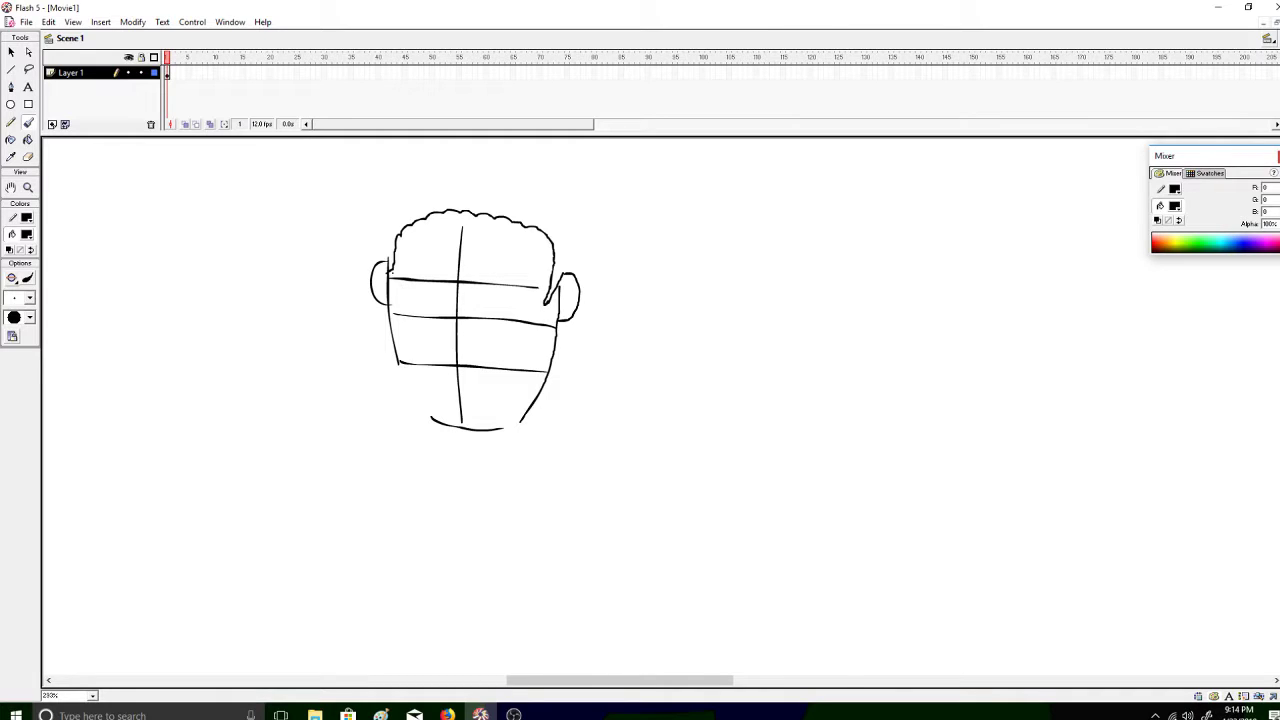
# Draw a scalloped outer hair outline over the head, from the left ear around towards the right ear
pyautogui.moveTo(388, 262)
pyautogui.mouseDown()
pyautogui.moveTo(380, 200)
pyautogui.moveTo(392, 170)
pyautogui.moveTo(437, 141)
pyautogui.mouseUp()
pyautogui.hotkey('ctrl', 'z')
pyautogui.moveTo(381, 256)
pyautogui.mouseDown()
pyautogui.moveTo(379, 213)
pyautogui.moveTo(415, 155)
pyautogui.moveTo(499, 140)
pyautogui.moveTo(561, 170)
pyautogui.mouseUp()
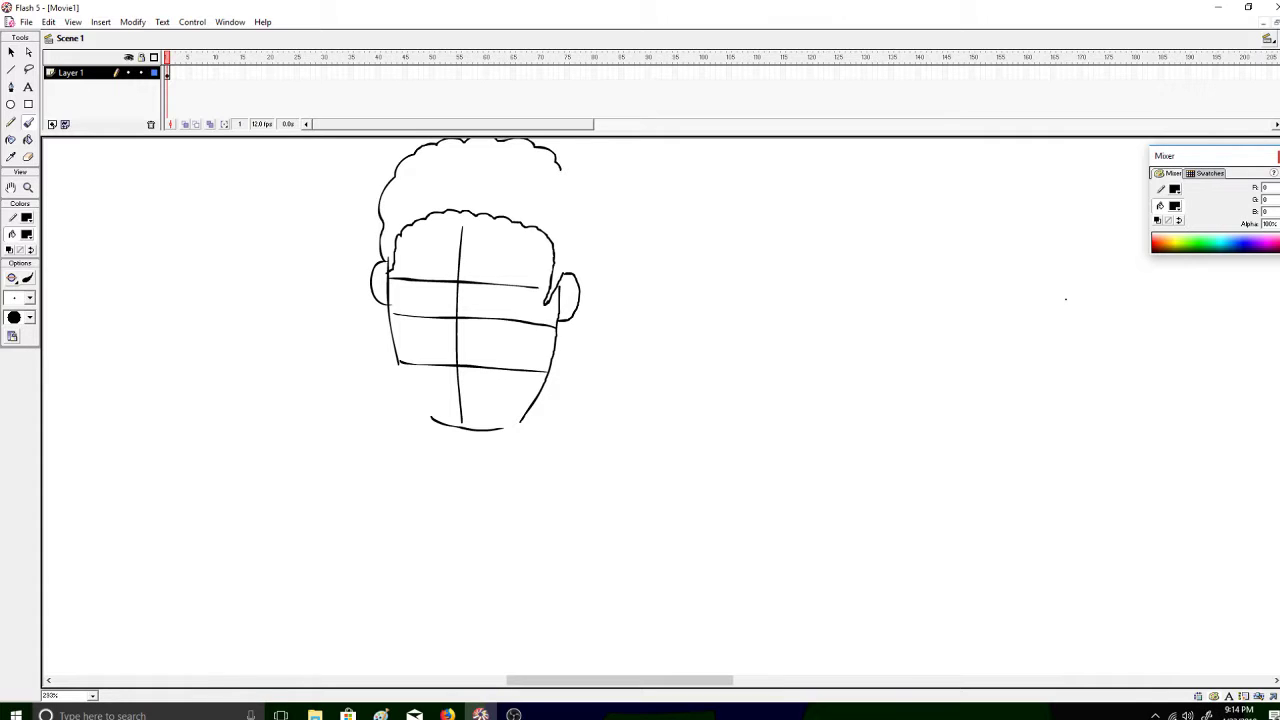
pyautogui.scroll(3, 705, 272)
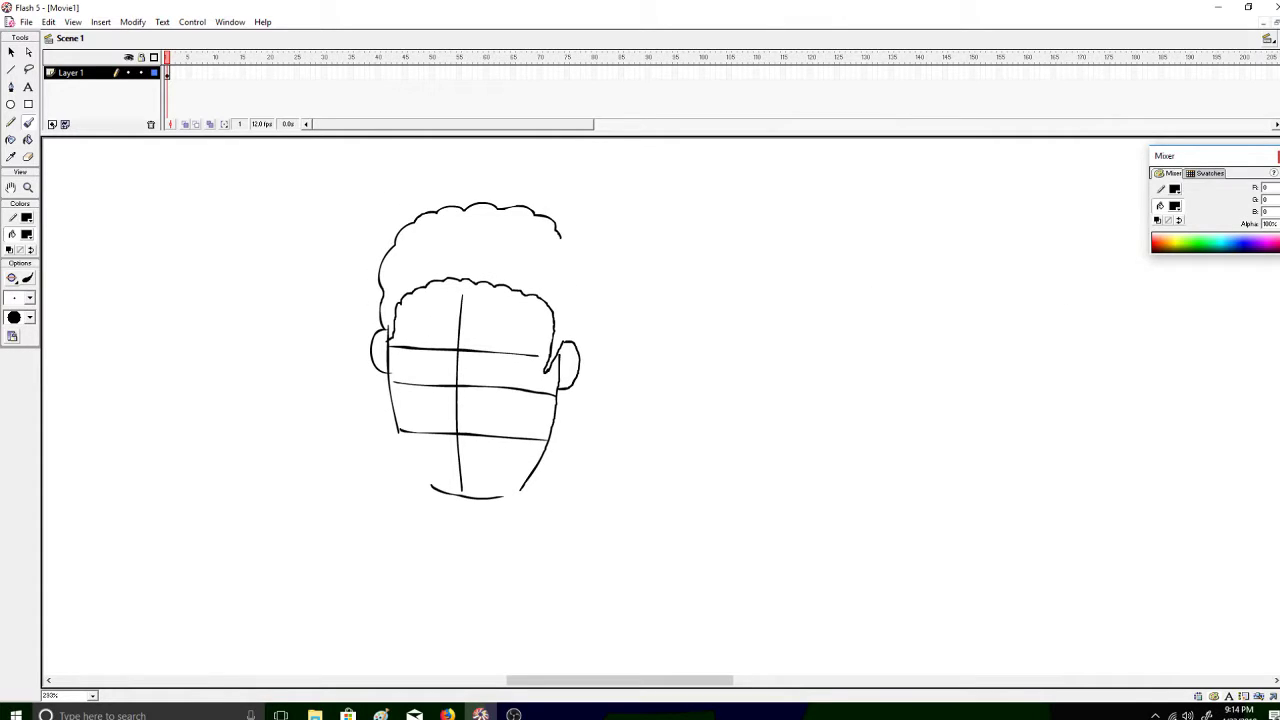
pyautogui.moveTo(561, 236)
pyautogui.mouseDown()
pyautogui.moveTo(588, 298)
pyautogui.moveTo(579, 346)
pyautogui.mouseUp()
# Undo all strokes of the head sketch until the canvas is blank
pyautogui.hotkey('ctrl', 'z')
pyautogui.hotkey('ctrl', 'z')
pyautogui.hotkey('ctrl', 'z')
pyautogui.hotkey('ctrl', 'z')
pyautogui.hotkey('ctrl', 'z')
pyautogui.hotkey('ctrl', 'z')
pyautogui.hotkey('ctrl', 'z')
pyautogui.hotkey('ctrl', 'z')
pyautogui.hotkey('ctrl', 'z')
pyautogui.hotkey('ctrl', 'z')
pyautogui.hotkey('ctrl', 'z')
pyautogui.hotkey('ctrl', 'z')
pyautogui.hotkey('ctrl', 'z')
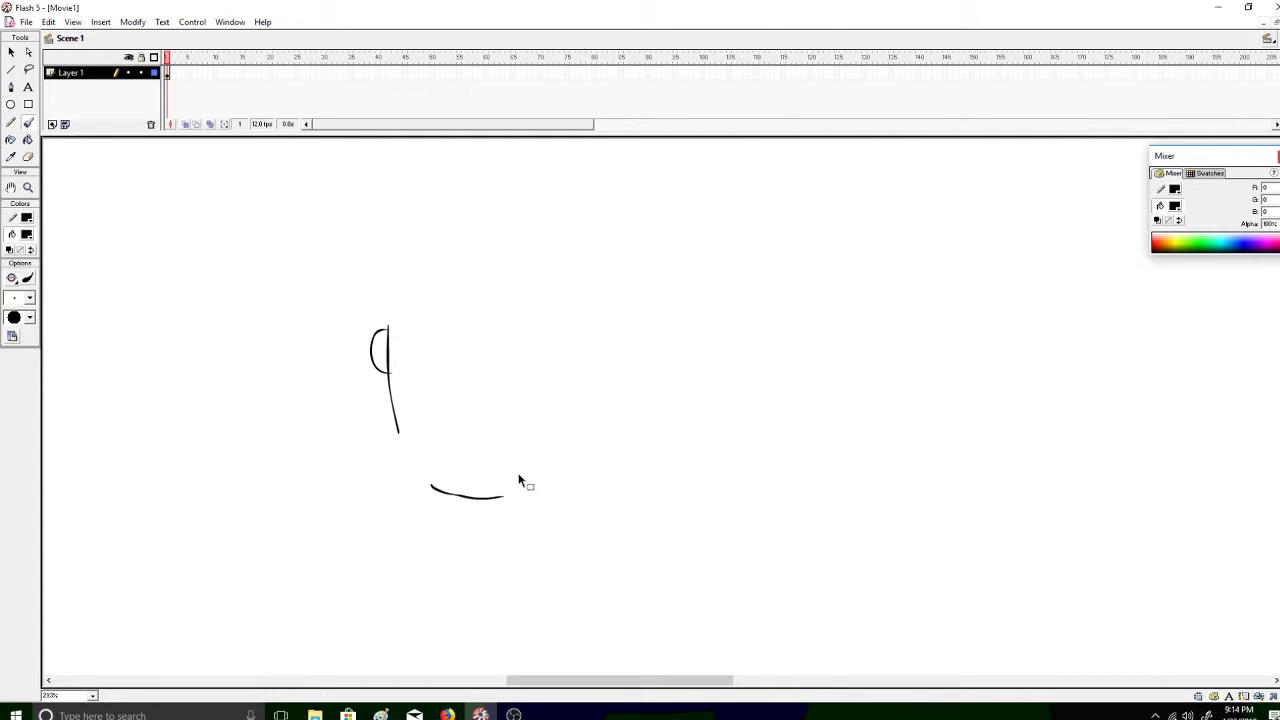
pyautogui.click(458, 714)
pyautogui.click(480, 714)
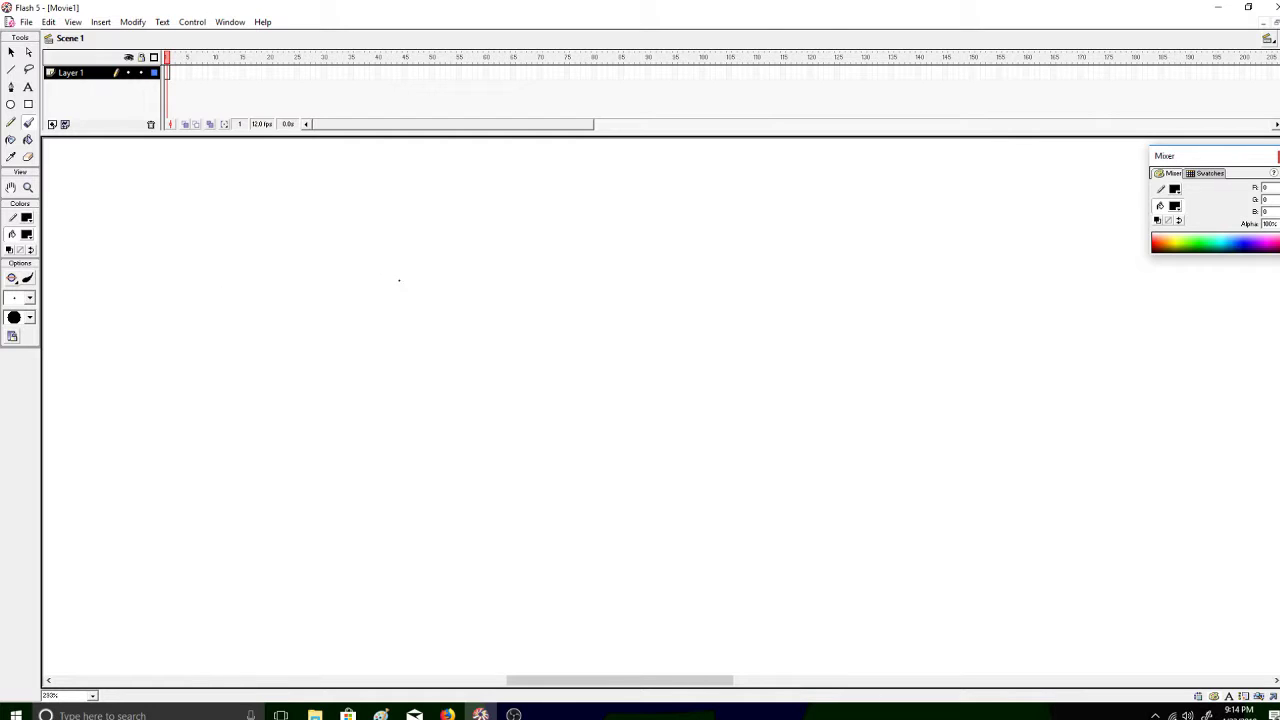
# Try a new head sketch with a curved ear and a cheek line on each side
pyautogui.moveTo(455, 299)
pyautogui.mouseDown()
pyautogui.moveTo(450, 342)
pyautogui.moveTo(452, 316)
pyautogui.moveTo(428, 354)
pyautogui.moveTo(425, 428)
pyautogui.moveTo(482, 503)
pyautogui.moveTo(557, 476)
pyautogui.moveTo(607, 411)
pyautogui.moveTo(613, 358)
pyautogui.mouseUp()
pyautogui.hotkey('ctrl', 'z')
pyautogui.hotkey('ctrl', 'z')
pyautogui.hotkey('ctrl', 'z')
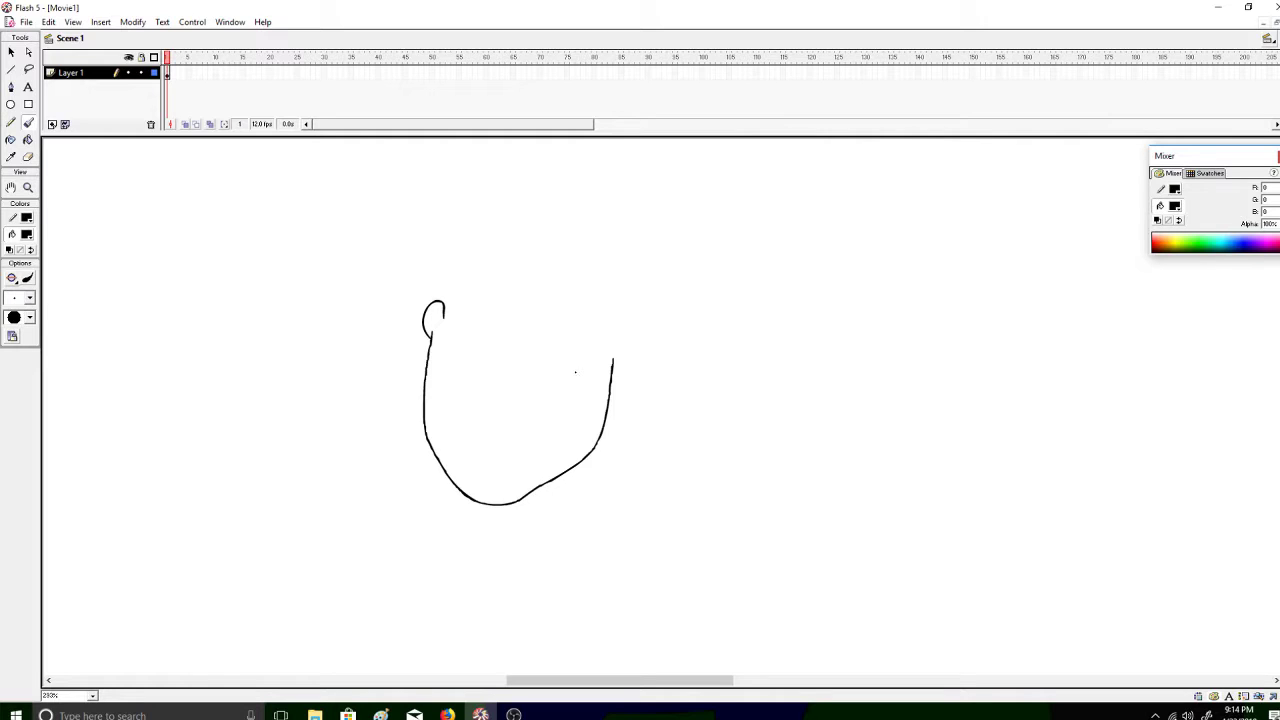
pyautogui.hotkey('ctrl', 'z')
pyautogui.moveTo(603, 329)
pyautogui.mouseDown()
pyautogui.moveTo(634, 355)
pyautogui.moveTo(616, 380)
pyautogui.moveTo(627, 335)
pyautogui.moveTo(592, 442)
pyautogui.mouseUp()
pyautogui.hotkey('ctrl', 'z')
pyautogui.hotkey('ctrl', 'z')
pyautogui.moveTo(606, 381); pyautogui.dragTo(593, 452)
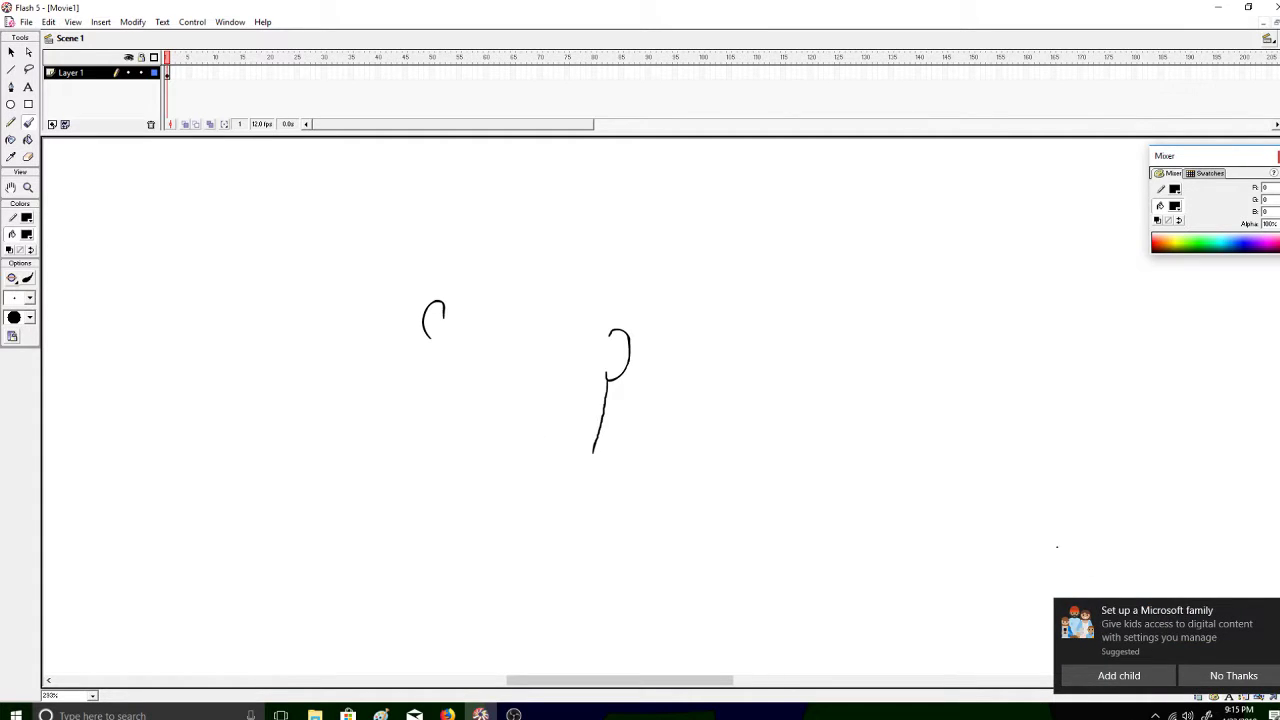
pyautogui.hotkey('shift', 'F9')
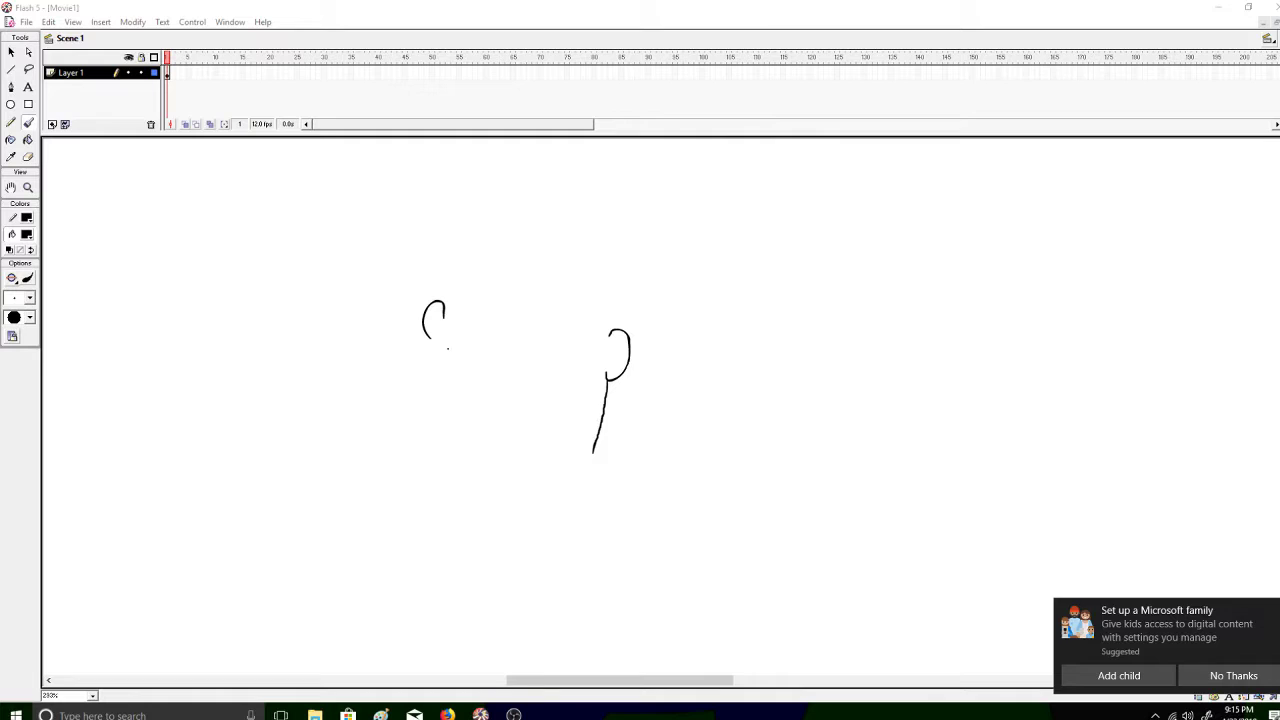
pyautogui.moveTo(428, 338); pyautogui.dragTo(425, 440)
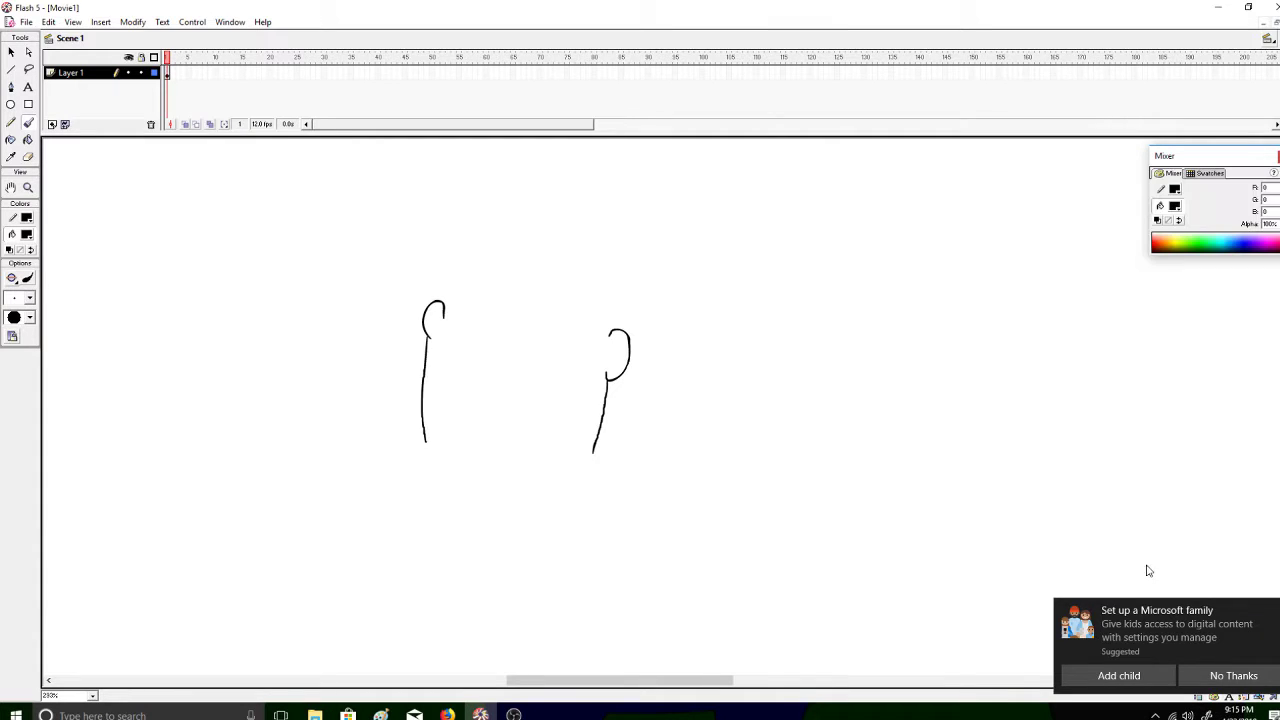
# Dismiss the Microsoft family and phone sign-in notifications
pyautogui.click(1276, 611)
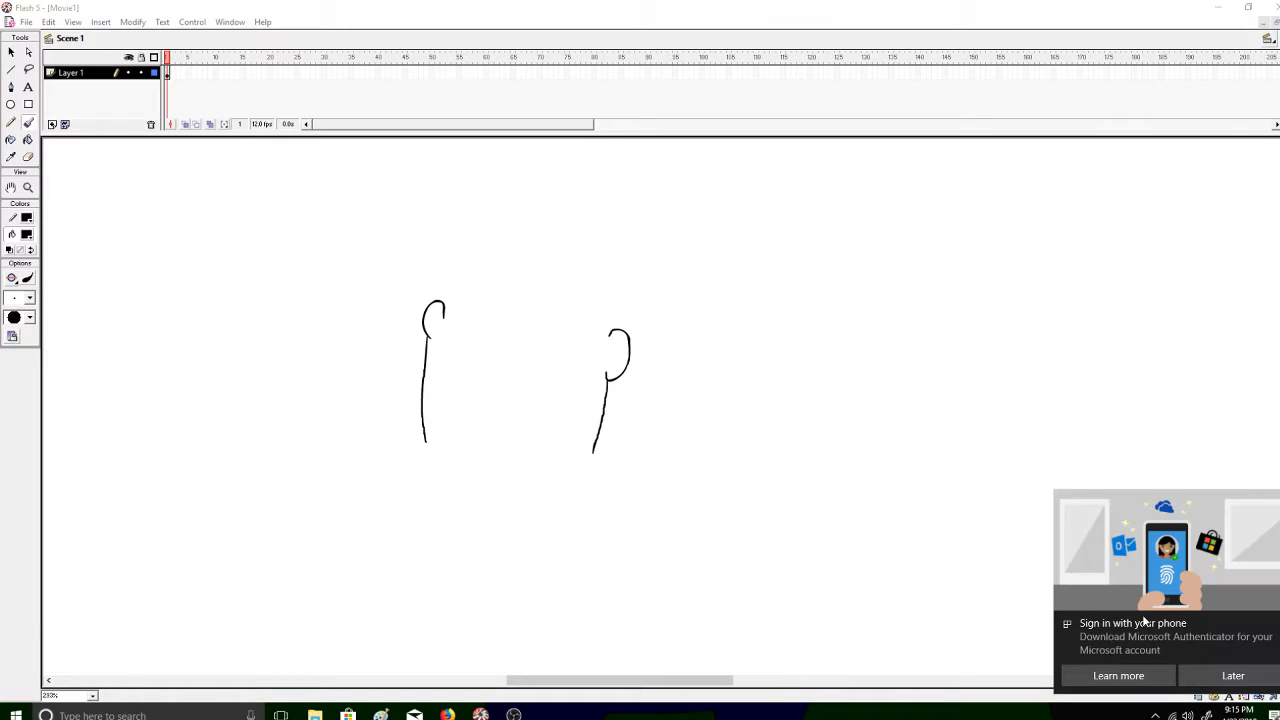
pyautogui.click(1233, 675)
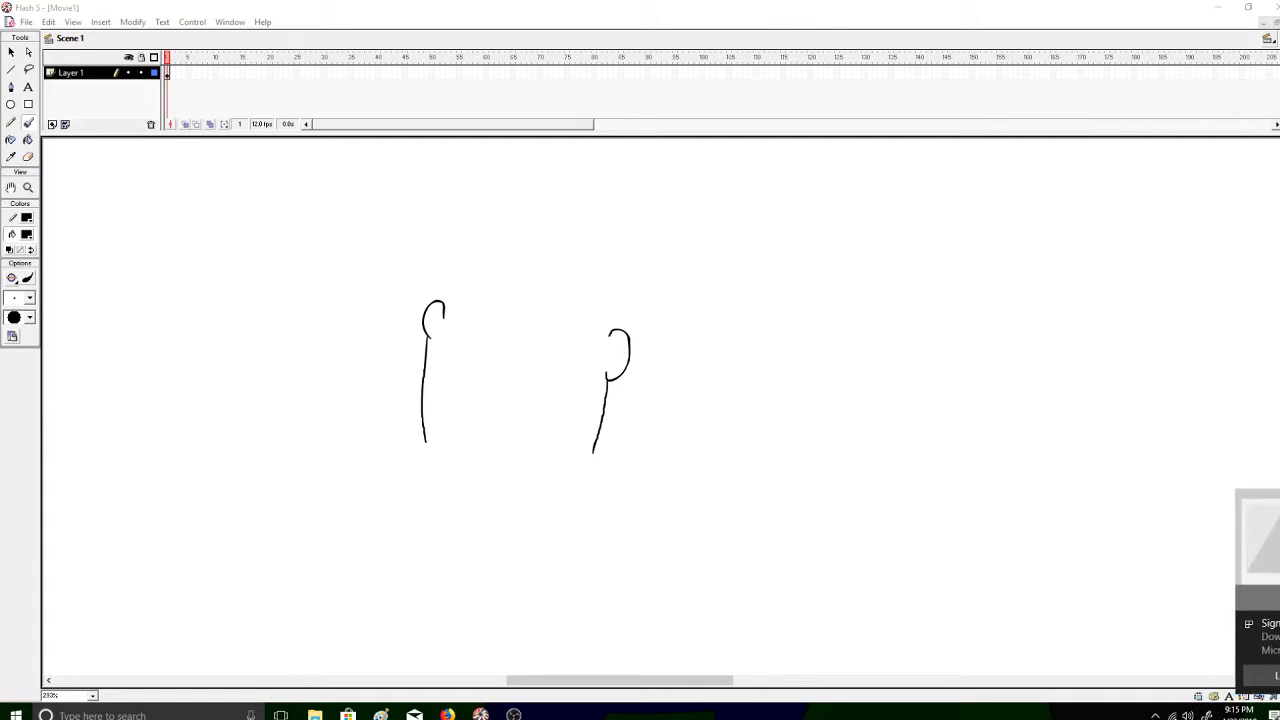
pyautogui.click(408, 253)
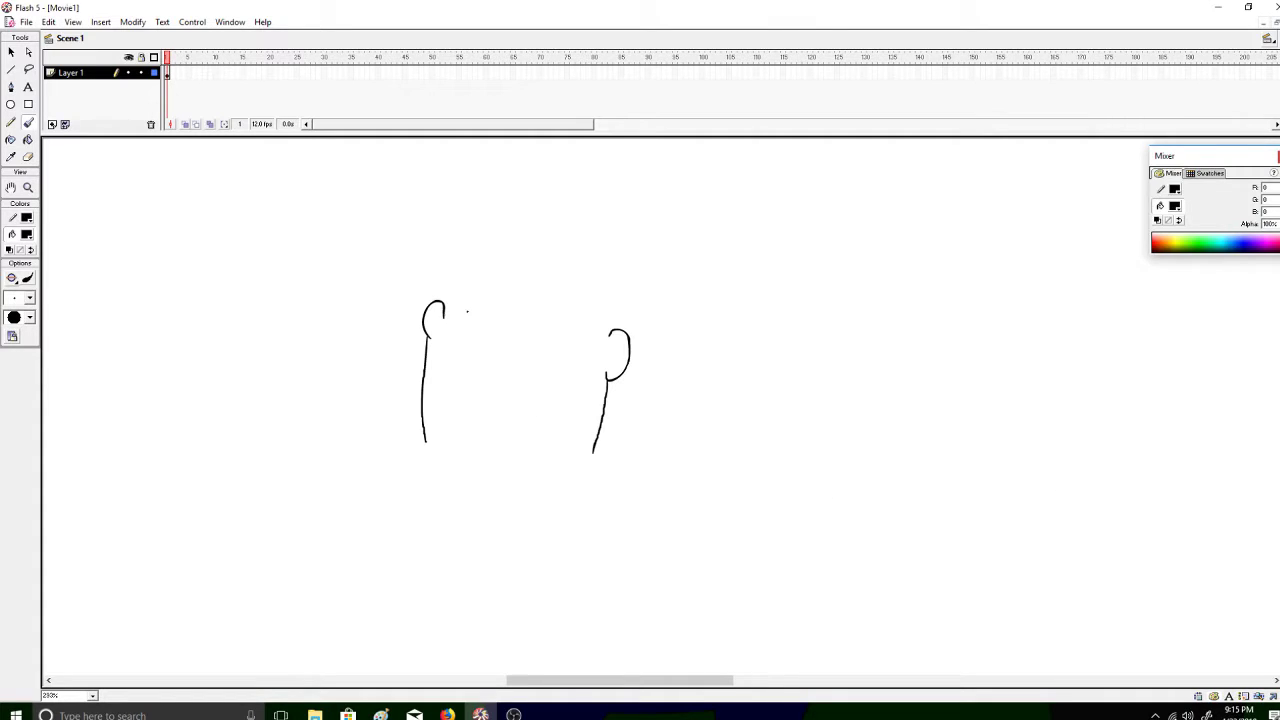
# Try more face strokes and a left cheek line, and undo the whole sketch
pyautogui.moveTo(516, 357); pyautogui.dragTo(537, 409)
pyautogui.hotkey('ctrl', 'z')
pyautogui.hotkey('ctrl', 'z')
pyautogui.moveTo(431, 336); pyautogui.dragTo(424, 404)
pyautogui.hotkey('ctrl', 'z')
pyautogui.hotkey('ctrl', 'z')
pyautogui.hotkey('alt', 'Tab')
pyautogui.hotkey('alt', 'Tab')
pyautogui.hotkey('alt', 'Tab')
pyautogui.hotkey('alt', 'Tab')
pyautogui.hotkey('ctrl', 'z')
pyautogui.hotkey('ctrl', 'z')
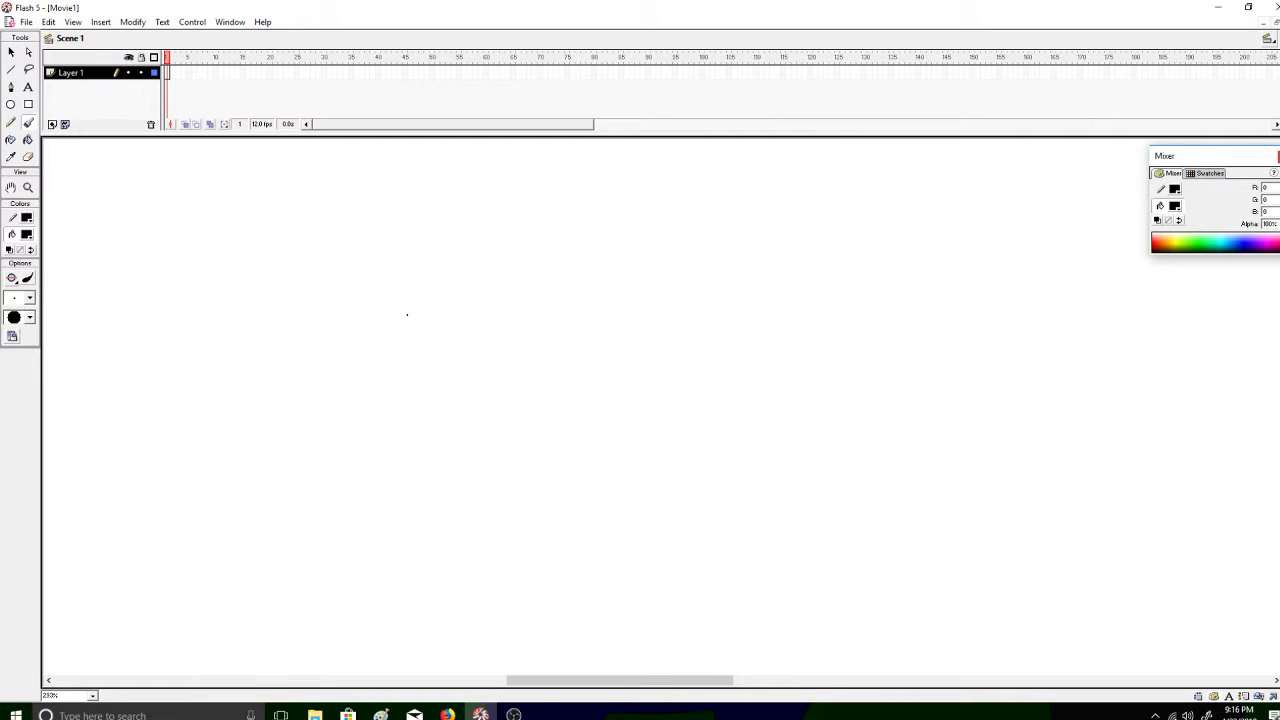
# Try a curved left ear outline, check the stream preview on the YouTube dashboard, and undo the ear
pyautogui.moveTo(409, 303)
pyautogui.mouseDown()
pyautogui.moveTo(400, 285)
pyautogui.moveTo(391, 305)
pyautogui.moveTo(406, 350)
pyautogui.mouseUp()
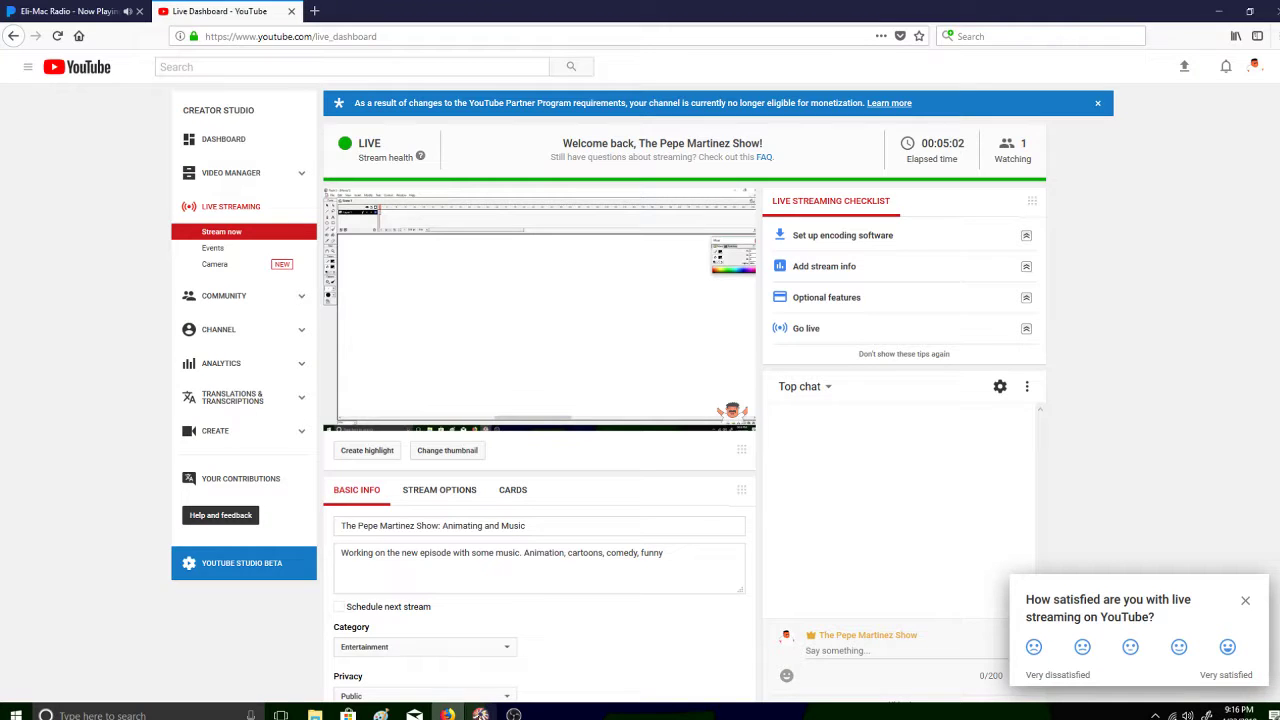
pyautogui.click(447, 714)
pyautogui.hotkey('alt', 'Tab')
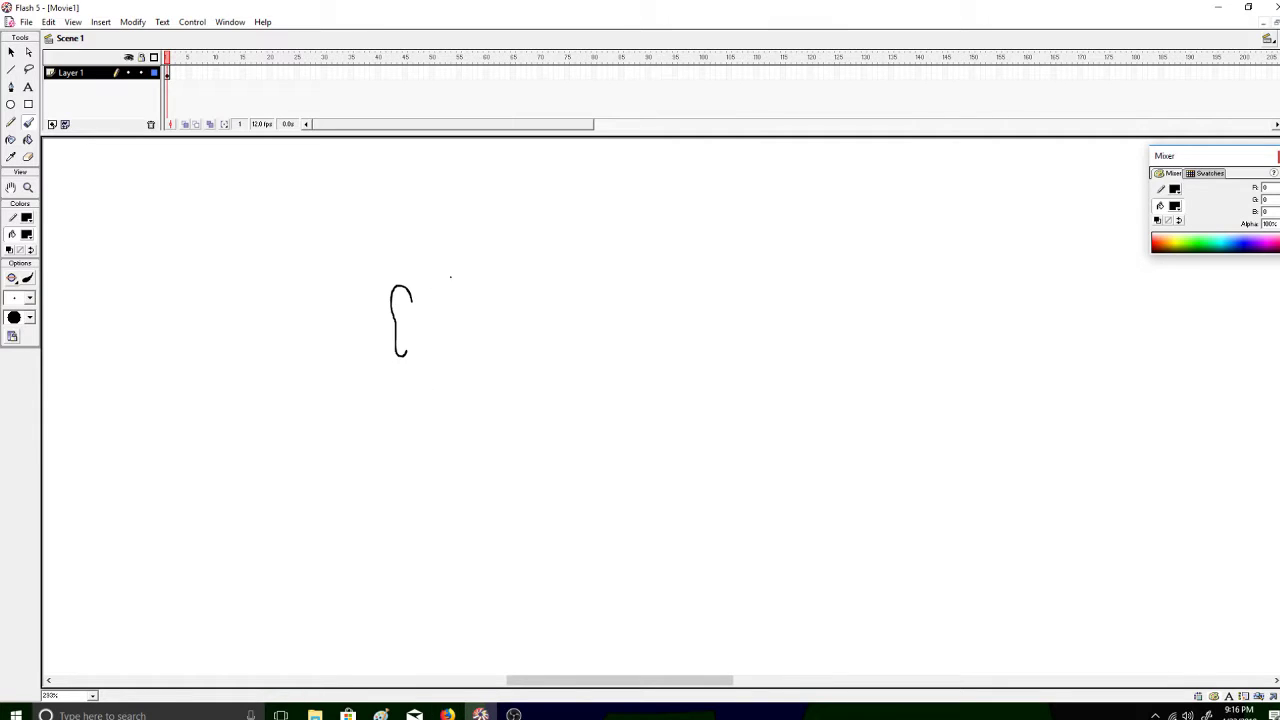
pyautogui.hotkey('ctrl', 'z')
# Try a long right jaw line with a chin curve below it, and undo the strokes
pyautogui.moveTo(730, 252)
pyautogui.mouseDown()
pyautogui.moveTo(719, 396)
pyautogui.moveTo(693, 456)
pyautogui.mouseUp()
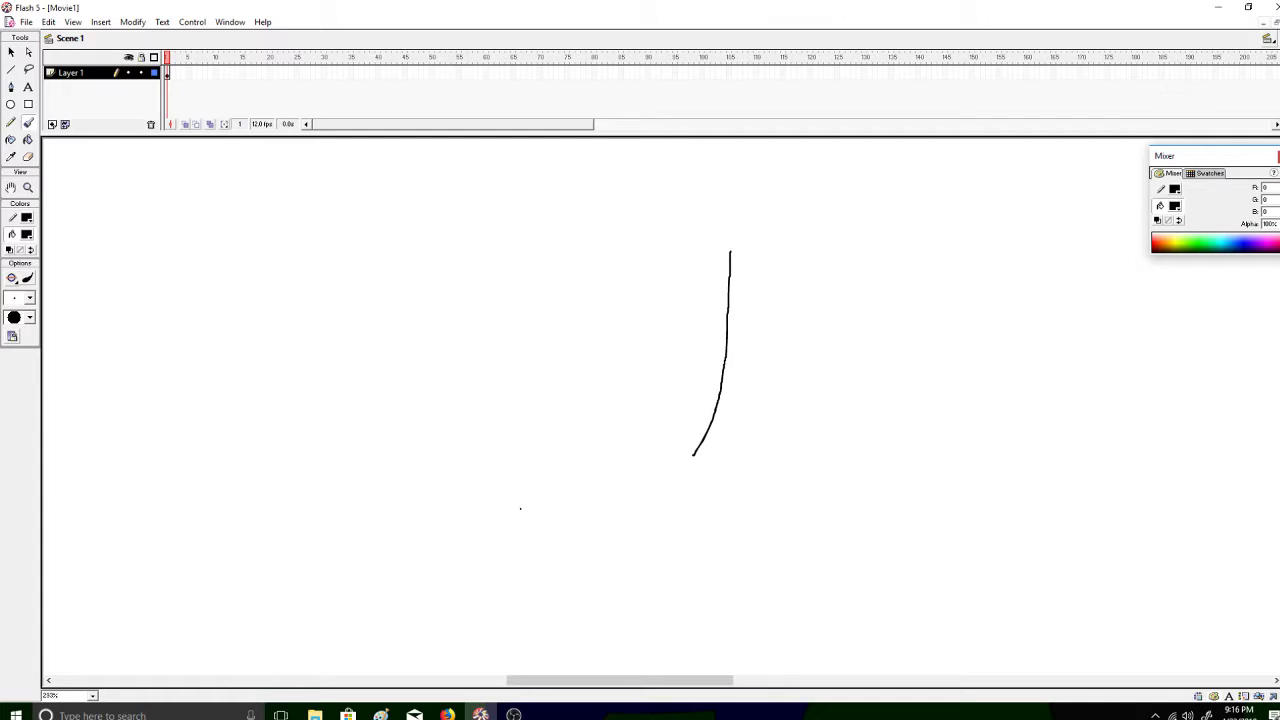
pyautogui.moveTo(531, 489)
pyautogui.mouseDown()
pyautogui.moveTo(604, 500)
pyautogui.moveTo(543, 486)
pyautogui.moveTo(588, 490)
pyautogui.mouseUp()
pyautogui.moveTo(502, 471); pyautogui.dragTo(594, 490)
pyautogui.moveTo(685, 462)
pyautogui.mouseDown()
pyautogui.moveTo(640, 488)
pyautogui.moveTo(594, 492)
pyautogui.mouseUp()
pyautogui.hotkey('ctrl', 'z')
pyautogui.hotkey('ctrl', 'z')
pyautogui.moveTo(482, 501); pyautogui.dragTo(613, 519)
pyautogui.moveTo(693, 457); pyautogui.dragTo(613, 517)
pyautogui.hotkey('ctrl', 'z')
pyautogui.hotkey('ctrl', 'z')
pyautogui.hotkey('ctrl', 'z')
# Draw the face outline from a wide chin line and two side lines, joining them at the jaw corners
pyautogui.moveTo(381, 483)
pyautogui.mouseDown()
pyautogui.moveTo(411, 497)
pyautogui.moveTo(560, 509)
pyautogui.moveTo(609, 436)
pyautogui.moveTo(626, 300)
pyautogui.mouseUp()
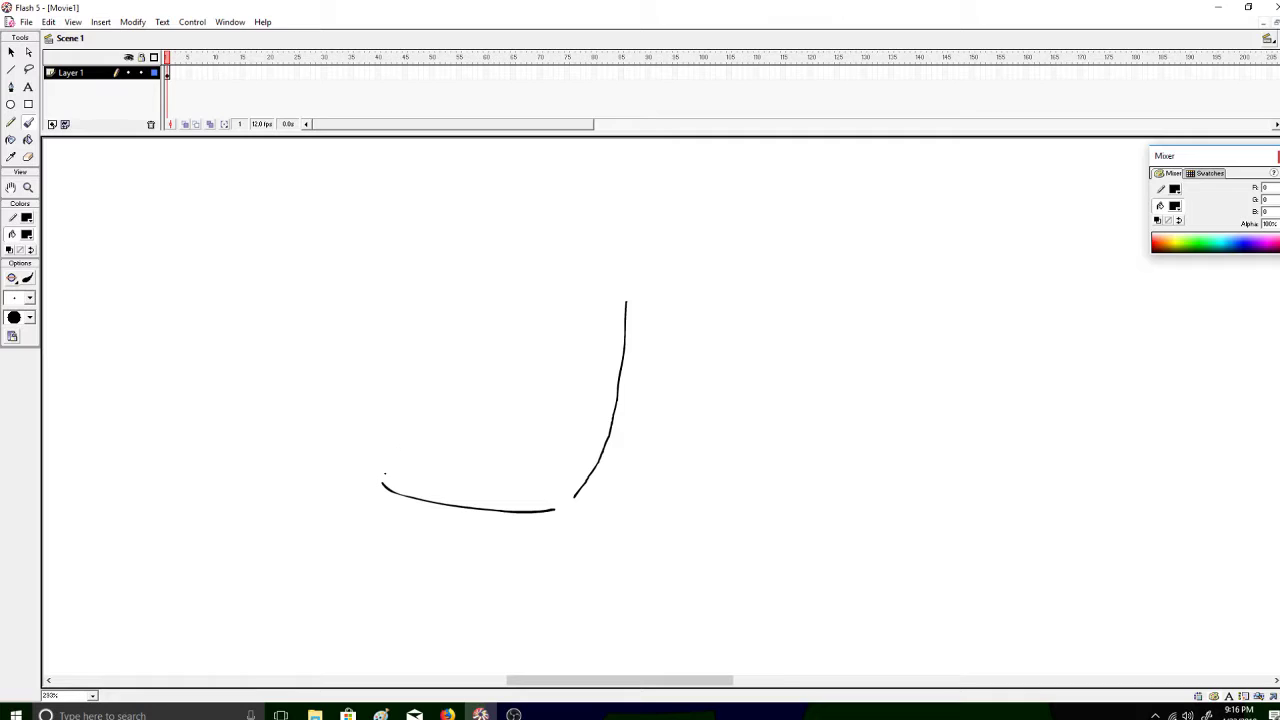
pyautogui.moveTo(385, 464)
pyautogui.mouseDown()
pyautogui.moveTo(383, 418)
pyautogui.moveTo(379, 450)
pyautogui.moveTo(373, 382)
pyautogui.moveTo(404, 264)
pyautogui.mouseUp()
pyautogui.hotkey('ctrl', 'z')
pyautogui.moveTo(381, 467); pyautogui.dragTo(383, 486)
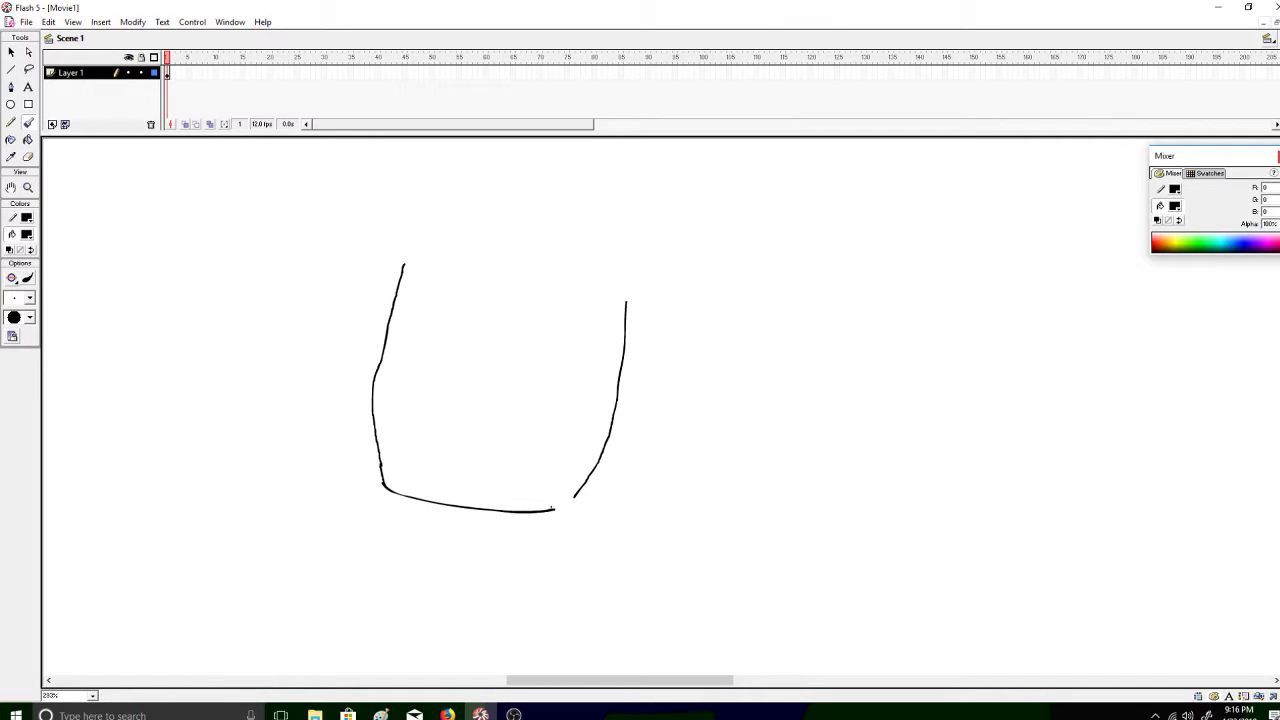
pyautogui.moveTo(554, 510); pyautogui.dragTo(574, 497)
# Draw a neck line below each jaw corner and an elongated ear on each side of the head
pyautogui.moveTo(381, 466); pyautogui.dragTo(371, 528)
pyautogui.moveTo(572, 496); pyautogui.dragTo(557, 561)
pyautogui.moveTo(619, 392)
pyautogui.mouseDown()
pyautogui.moveTo(656, 326)
pyautogui.moveTo(643, 297)
pyautogui.mouseUp()
pyautogui.moveTo(399, 270)
pyautogui.mouseDown()
pyautogui.moveTo(379, 290)
pyautogui.moveTo(367, 372)
pyautogui.mouseUp()
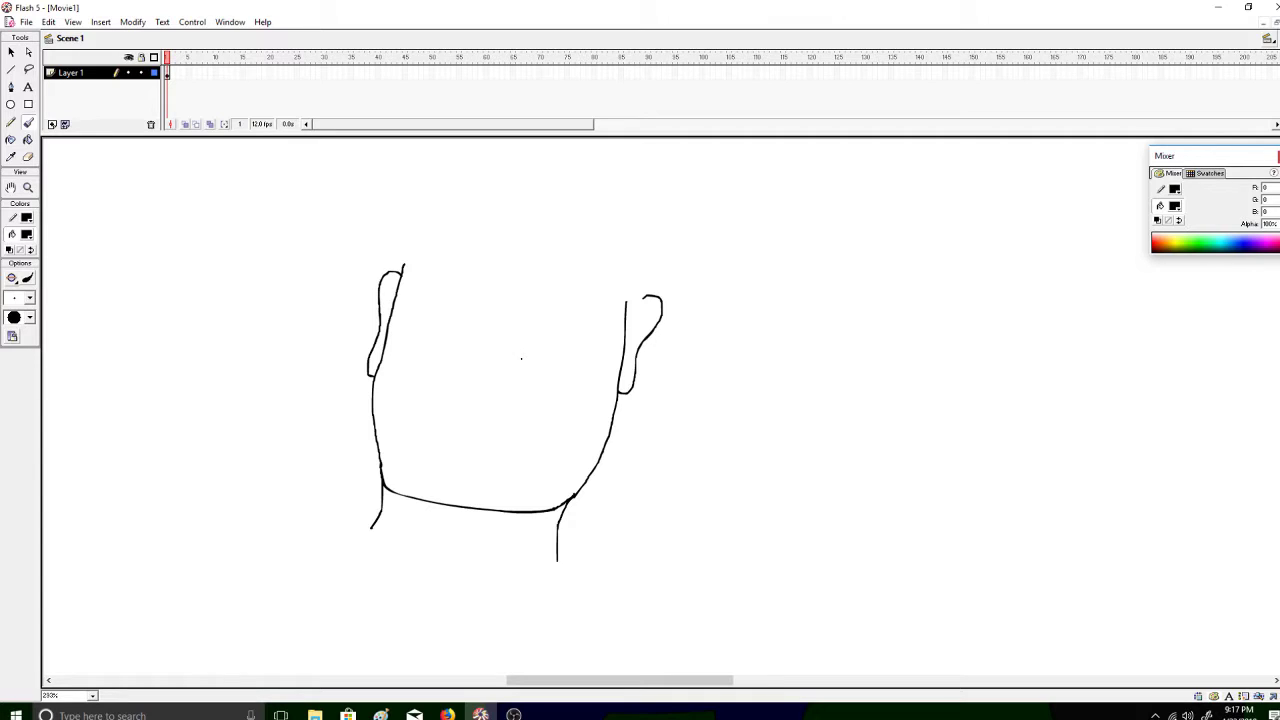
pyautogui.hotkey('ctrl', 'z')
pyautogui.moveTo(400, 279)
pyautogui.mouseDown()
pyautogui.moveTo(382, 300)
pyautogui.moveTo(376, 361)
pyautogui.mouseUp()
# Draw two almond-shaped eyes and an eyebrow above the right one
pyautogui.moveTo(461, 297)
pyautogui.mouseDown()
pyautogui.moveTo(412, 298)
pyautogui.moveTo(436, 318)
pyautogui.moveTo(458, 315)
pyautogui.mouseUp()
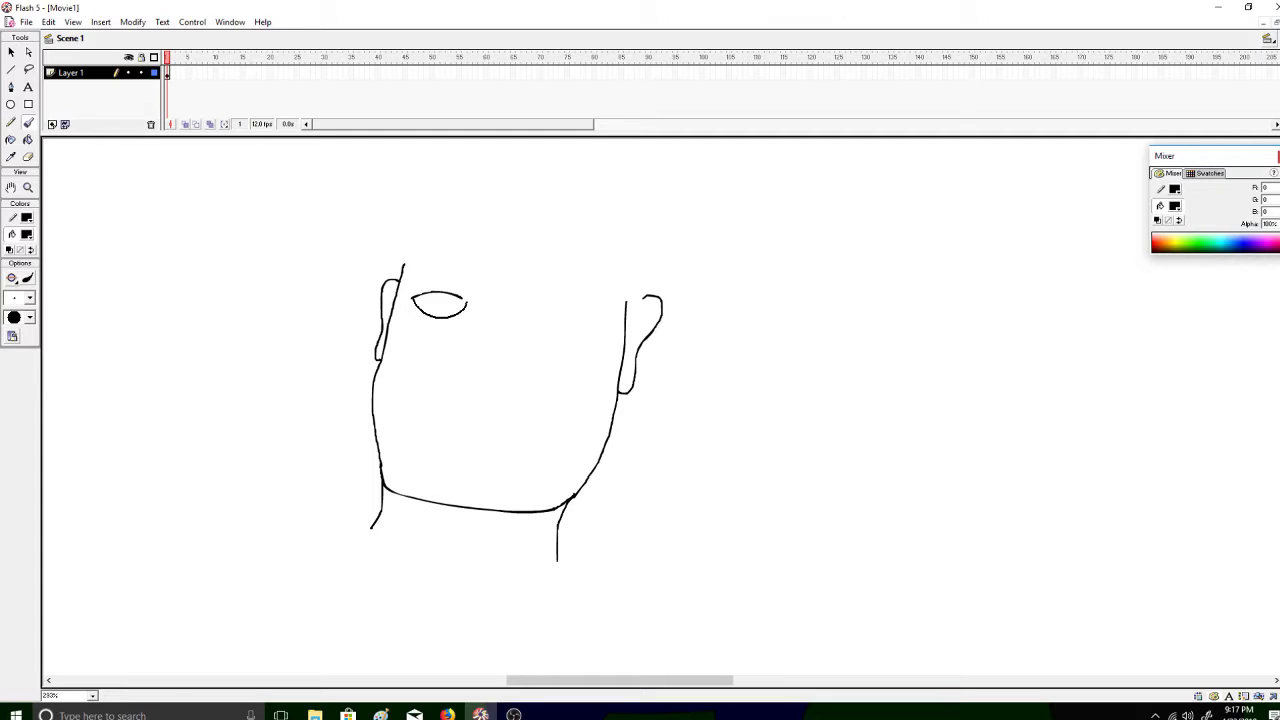
pyautogui.click(537, 314)
pyautogui.moveTo(534, 305)
pyautogui.mouseDown()
pyautogui.moveTo(588, 325)
pyautogui.moveTo(564, 333)
pyautogui.moveTo(589, 328)
pyautogui.mouseUp()
pyautogui.hotkey('alt', 'Tab')
pyautogui.hotkey('alt', 'Tab')
pyautogui.moveTo(576, 297); pyautogui.dragTo(539, 293)
pyautogui.hotkey('ctrl', 'z')
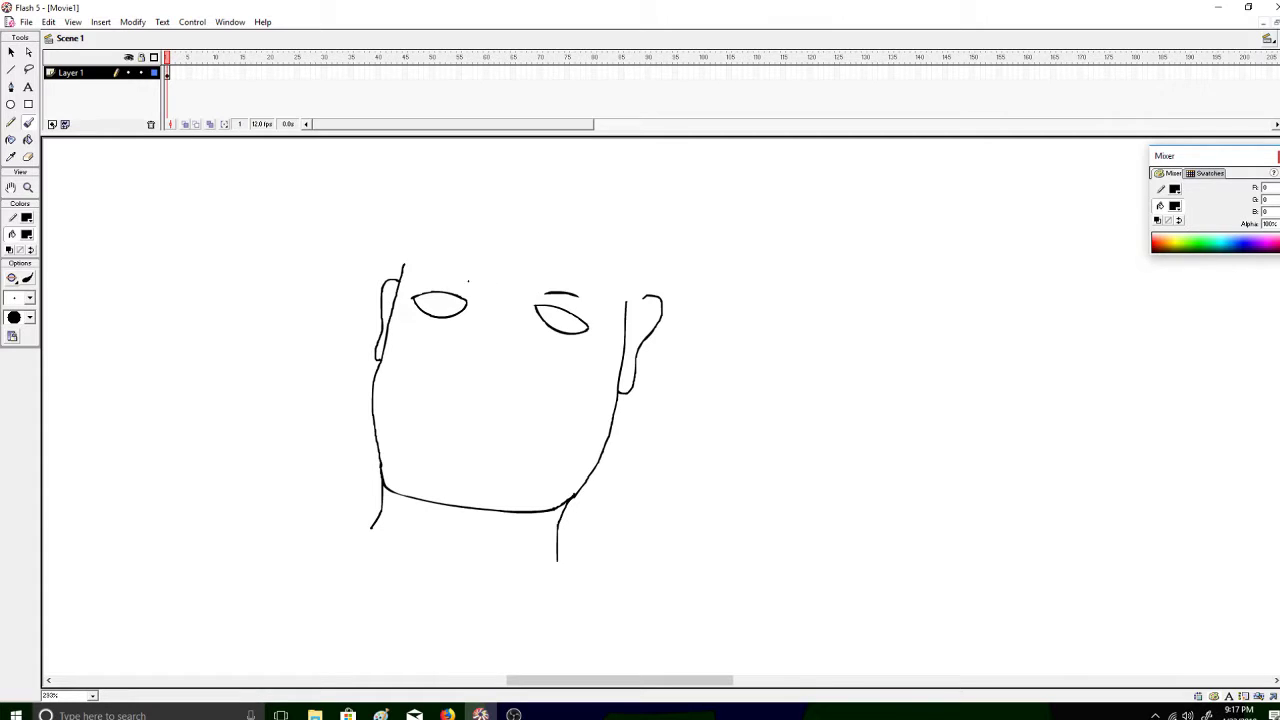
# Draw the left eyebrow and add pupils and short lashes to both eyes
pyautogui.moveTo(437, 281); pyautogui.dragTo(468, 287)
pyautogui.moveTo(434, 303)
pyautogui.mouseDown()
pyautogui.moveTo(450, 298)
pyautogui.moveTo(428, 309)
pyautogui.moveTo(443, 312)
pyautogui.mouseUp()
pyautogui.hotkey('ctrl', 'z')
pyautogui.hotkey('ctrl', 'z')
pyautogui.hotkey('ctrl', 'z')
# Draw the nose between the eyes with two side strokes and a curved base
pyautogui.moveTo(420, 335); pyautogui.dragTo(437, 335)
pyautogui.hotkey('ctrl', 'z')
pyautogui.moveTo(471, 330)
pyautogui.mouseDown()
pyautogui.moveTo(517, 357)
pyautogui.moveTo(509, 318)
pyautogui.mouseUp()
# Draw a long slanted cheek fold on each side below the nose, replacing the shorter strokes
pyautogui.moveTo(438, 355); pyautogui.dragTo(421, 377)
pyautogui.moveTo(523, 376); pyautogui.dragTo(524, 390)
pyautogui.hotkey('ctrl', 'z')
pyautogui.moveTo(526, 366); pyautogui.dragTo(537, 393)
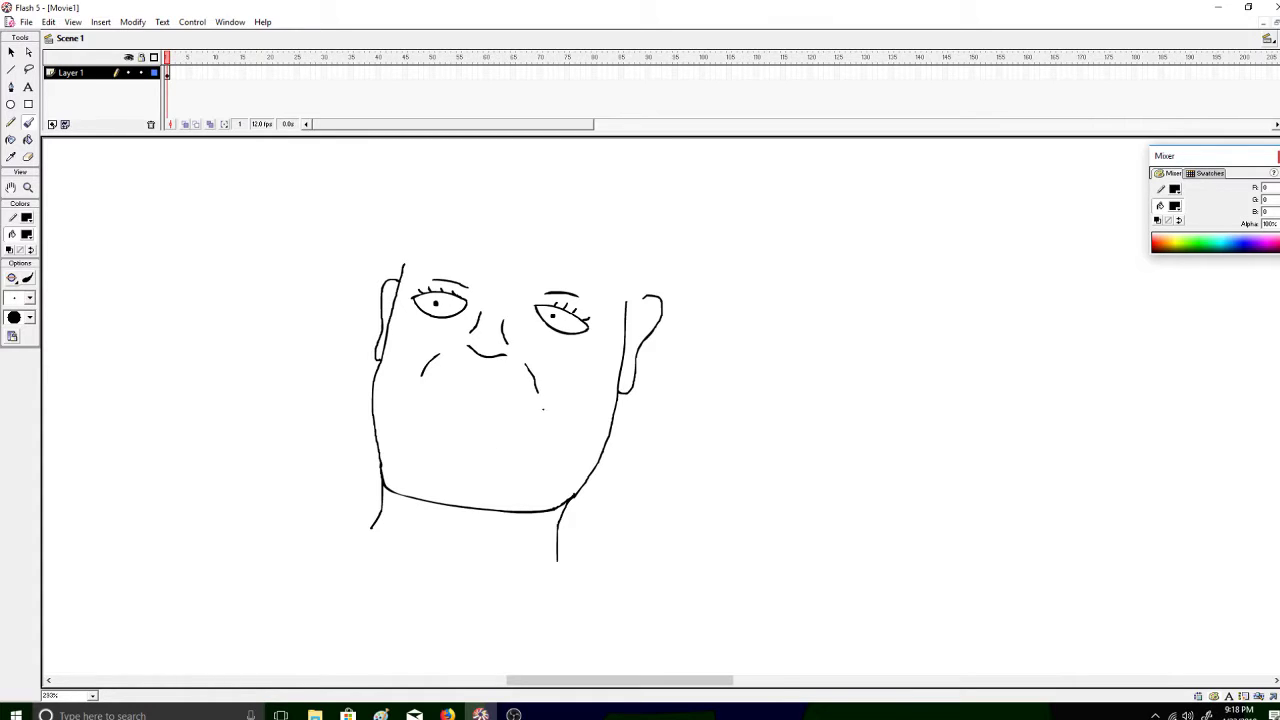
pyautogui.hotkey('ctrl', 'z')
pyautogui.hotkey('ctrl', 'z')
pyautogui.moveTo(522, 366); pyautogui.dragTo(537, 418)
pyautogui.moveTo(436, 358); pyautogui.dragTo(404, 408)
# Draw a narrow, slightly open mouth with curved lips between the cheek folds
pyautogui.click(447, 714)
pyautogui.click(480, 714)
pyautogui.moveTo(438, 398)
pyautogui.mouseDown()
pyautogui.moveTo(508, 411)
pyautogui.moveTo(455, 406)
pyautogui.moveTo(492, 413)
pyautogui.mouseUp()
pyautogui.hotkey('ctrl', 'z')
pyautogui.hotkey('ctrl', 'z')
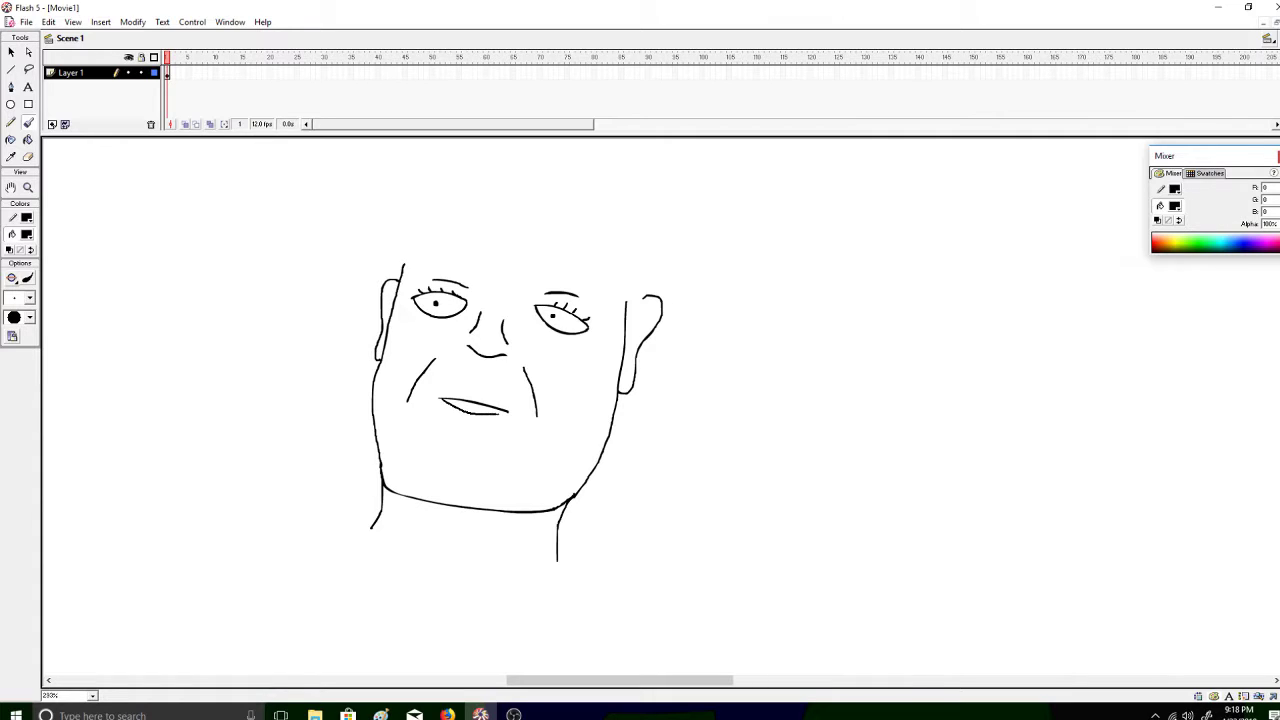
pyautogui.hotkey('ctrl', 'z')
pyautogui.click(452, 397)
pyautogui.hotkey('ctrl', 'z')
pyautogui.moveTo(452, 396); pyautogui.dragTo(494, 404)
# Add two short tendon lines to the neck and a sideburn beside the right ear
pyautogui.moveTo(431, 518); pyautogui.dragTo(419, 543)
pyautogui.moveTo(501, 527); pyautogui.dragTo(498, 557)
pyautogui.moveTo(610, 376); pyautogui.dragTo(622, 285)
pyautogui.click(598, 283)
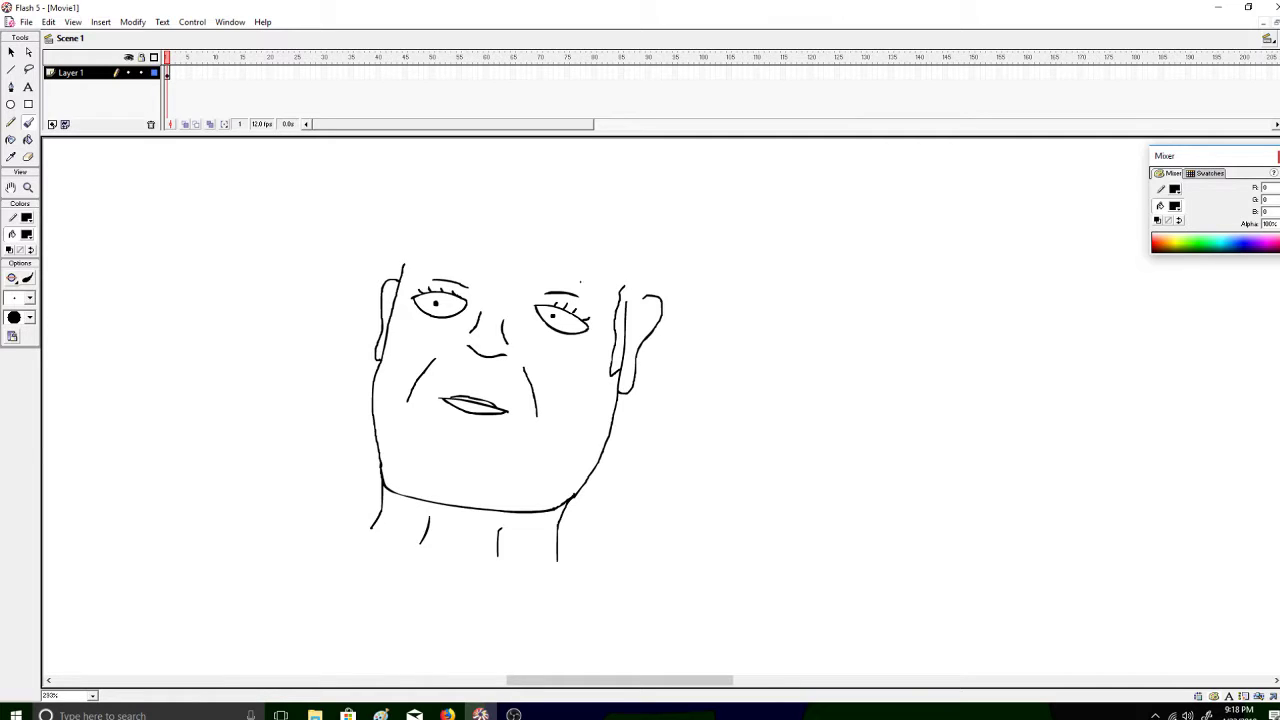
# Draw the left sideburn, a wavy fringe across the forehead and the outer hair outline down to the right ear
pyautogui.moveTo(389, 330)
pyautogui.mouseDown()
pyautogui.moveTo(431, 233)
pyautogui.moveTo(421, 258)
pyautogui.moveTo(439, 267)
pyautogui.moveTo(535, 249)
pyautogui.moveTo(614, 296)
pyautogui.moveTo(639, 274)
pyautogui.moveTo(626, 208)
pyautogui.moveTo(582, 170)
pyautogui.moveTo(452, 166)
pyautogui.mouseUp()
pyautogui.hotkey('ctrl', 'z')
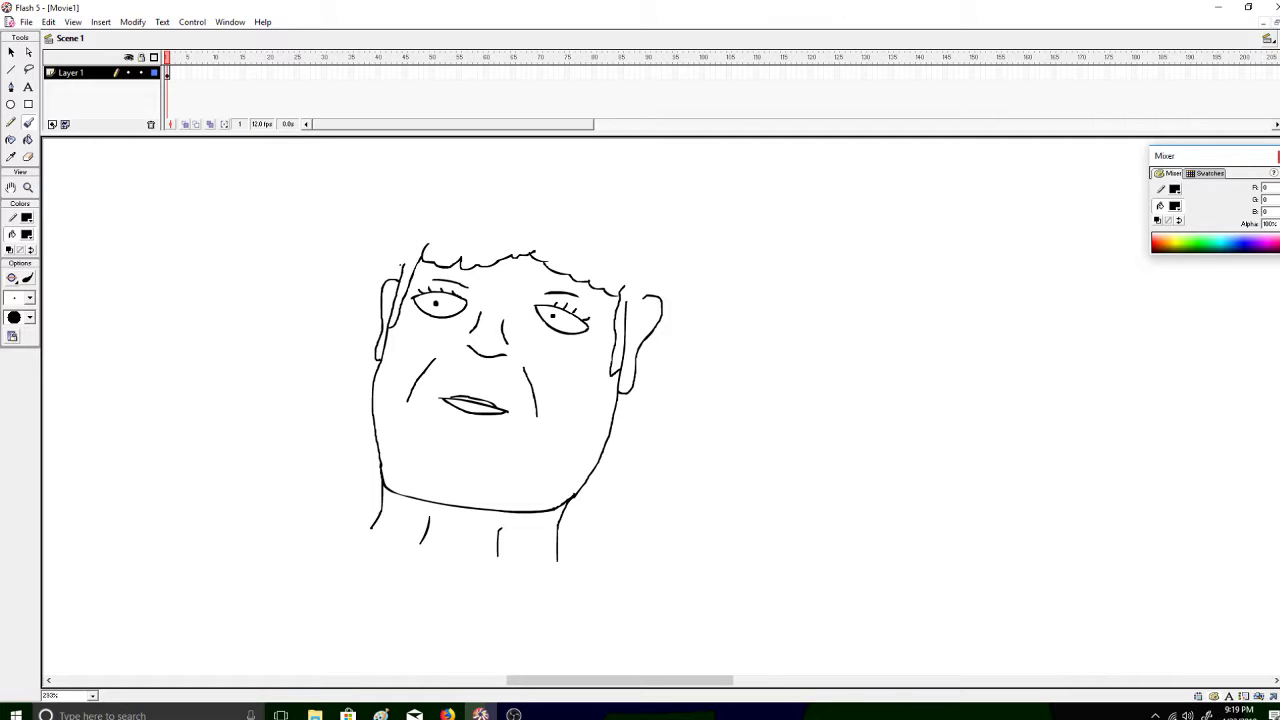
pyautogui.moveTo(405, 260)
pyautogui.mouseDown()
pyautogui.moveTo(437, 210)
pyautogui.moveTo(515, 183)
pyautogui.moveTo(579, 200)
pyautogui.moveTo(627, 237)
pyautogui.moveTo(646, 285)
pyautogui.moveTo(622, 310)
pyautogui.mouseUp()
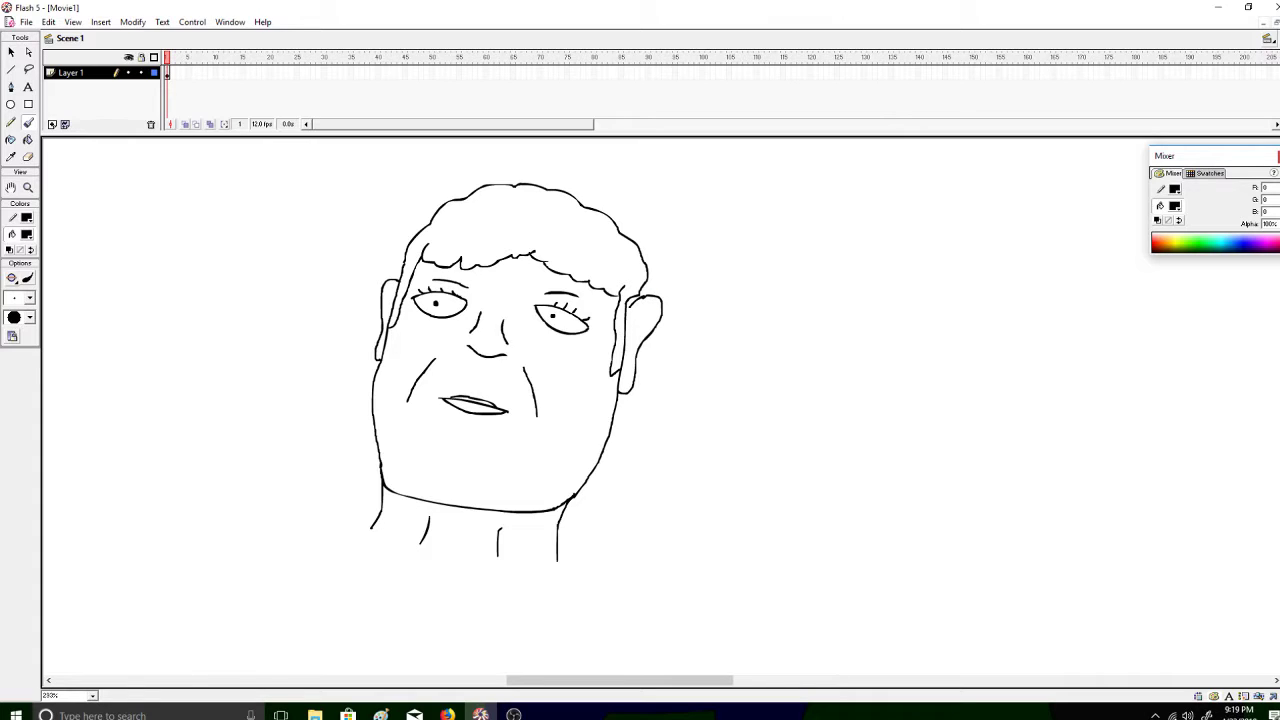
# Erase the upper part of the right ear and try redrawing it with the Brush tool
pyautogui.press('e')
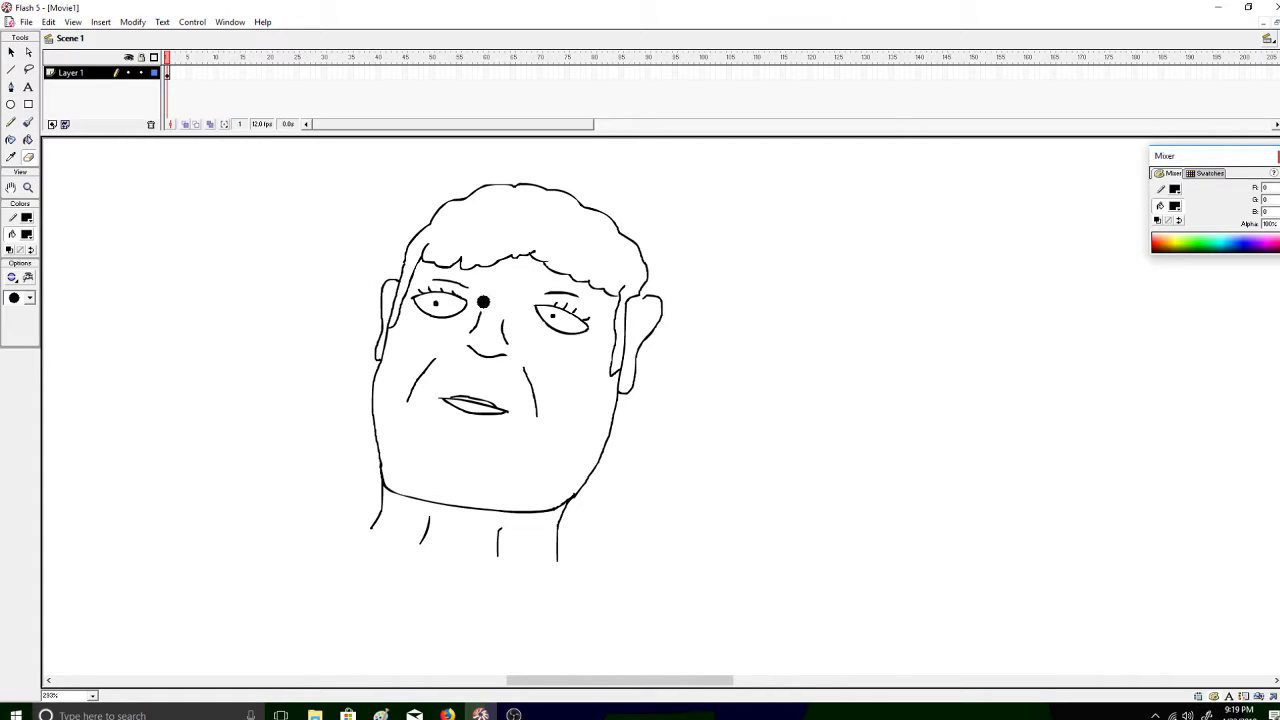
pyautogui.moveTo(664, 335)
pyautogui.mouseDown()
pyautogui.moveTo(660, 291)
pyautogui.moveTo(637, 320)
pyautogui.mouseUp()
pyautogui.click(28, 122)
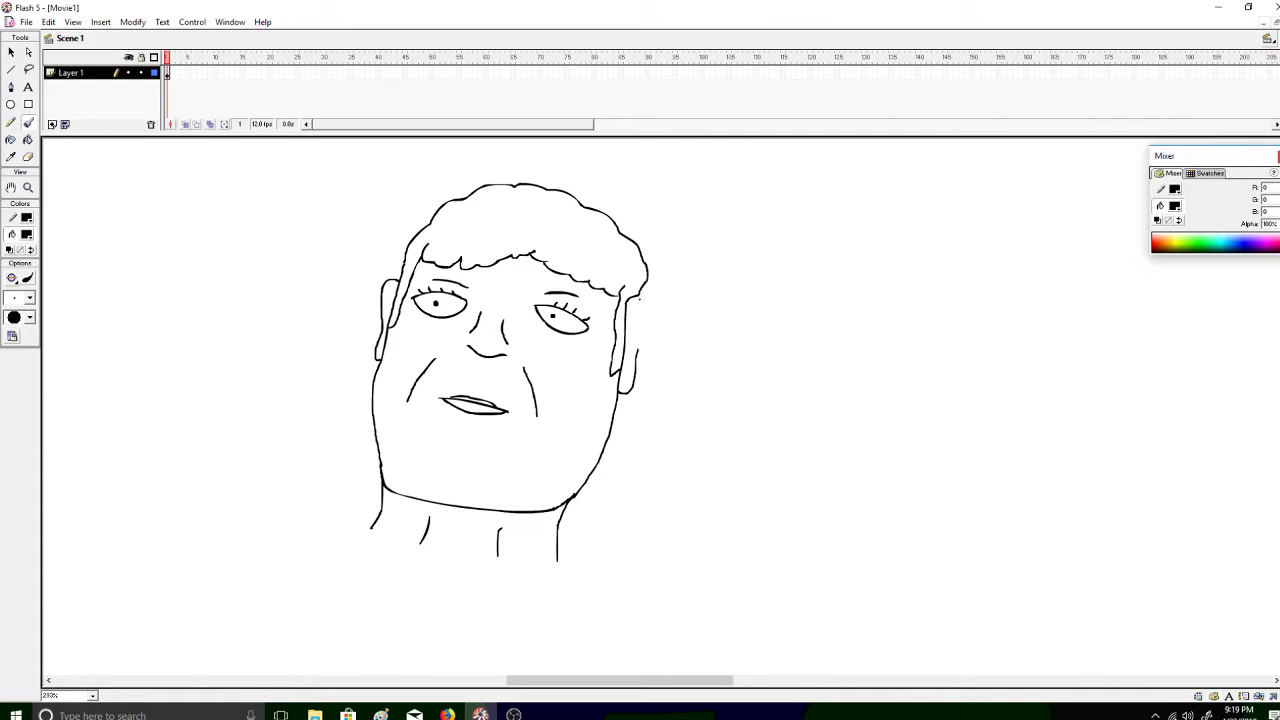
pyautogui.moveTo(632, 297)
pyautogui.mouseDown()
pyautogui.moveTo(647, 322)
pyautogui.moveTo(637, 350)
pyautogui.moveTo(652, 302)
pyautogui.moveTo(634, 299)
pyautogui.mouseUp()
pyautogui.hotkey('ctrl', 'z')
# Switch to the Pandora station in Firefox and skip to the next song
pyautogui.click(447, 714)
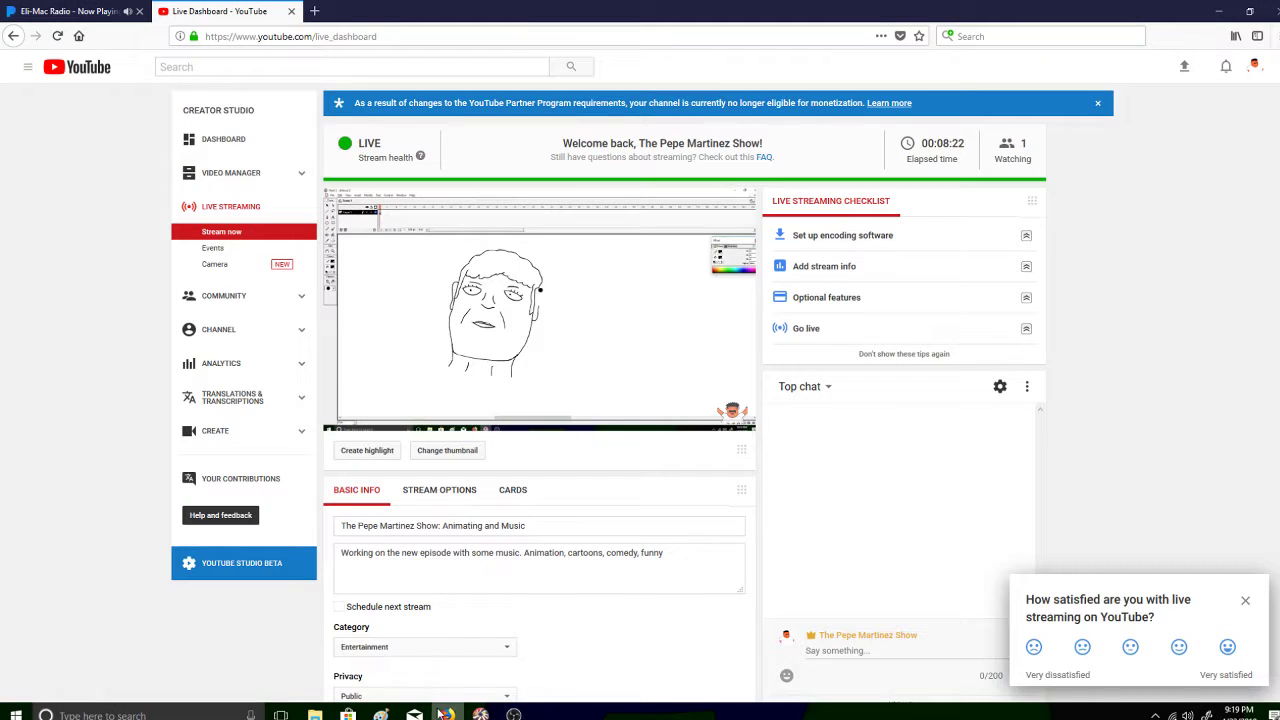
pyautogui.click(75, 11)
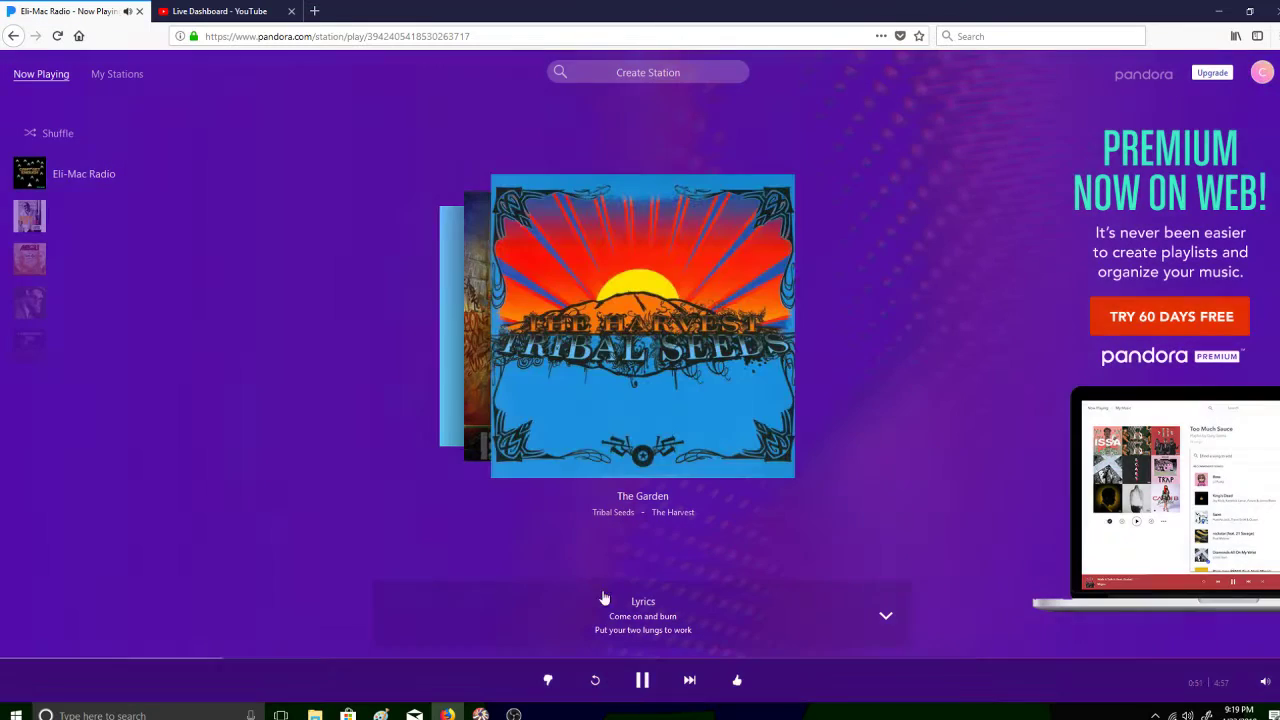
pyautogui.click(690, 683)
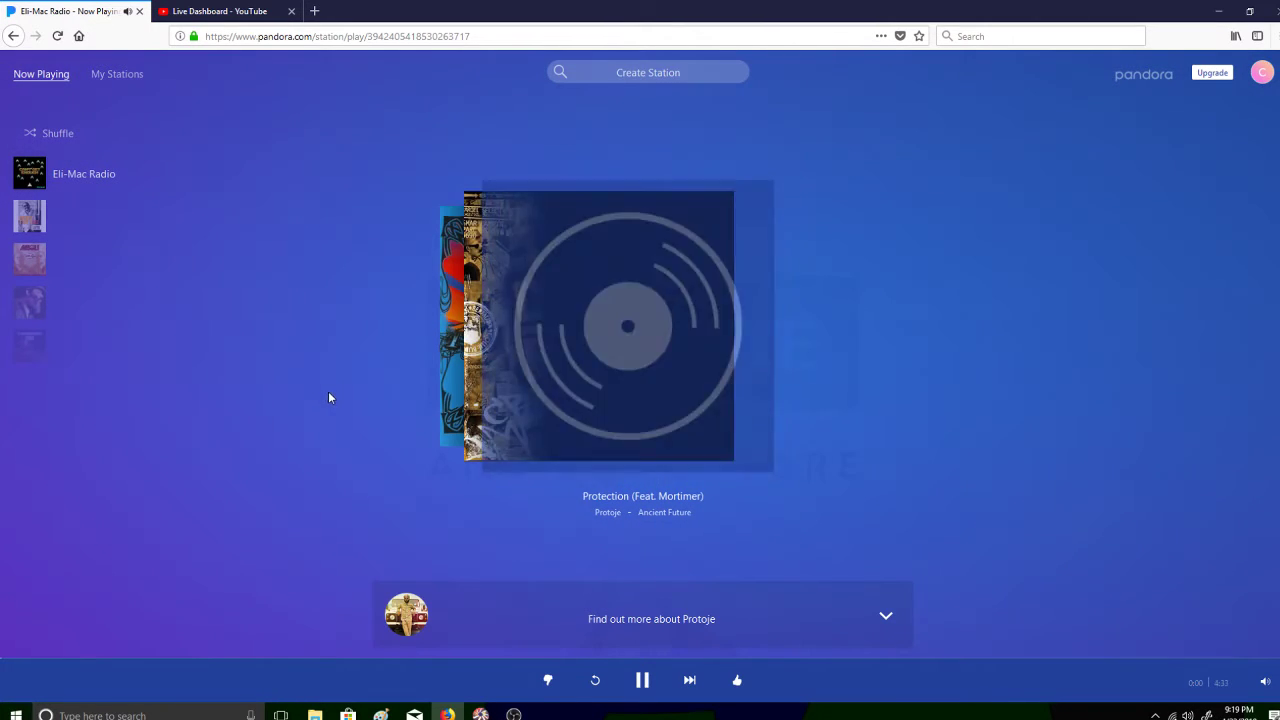
# Skip to another song on Pandora and return to Flash 5 by way of the YouTube live dashboard
pyautogui.click(689, 680)
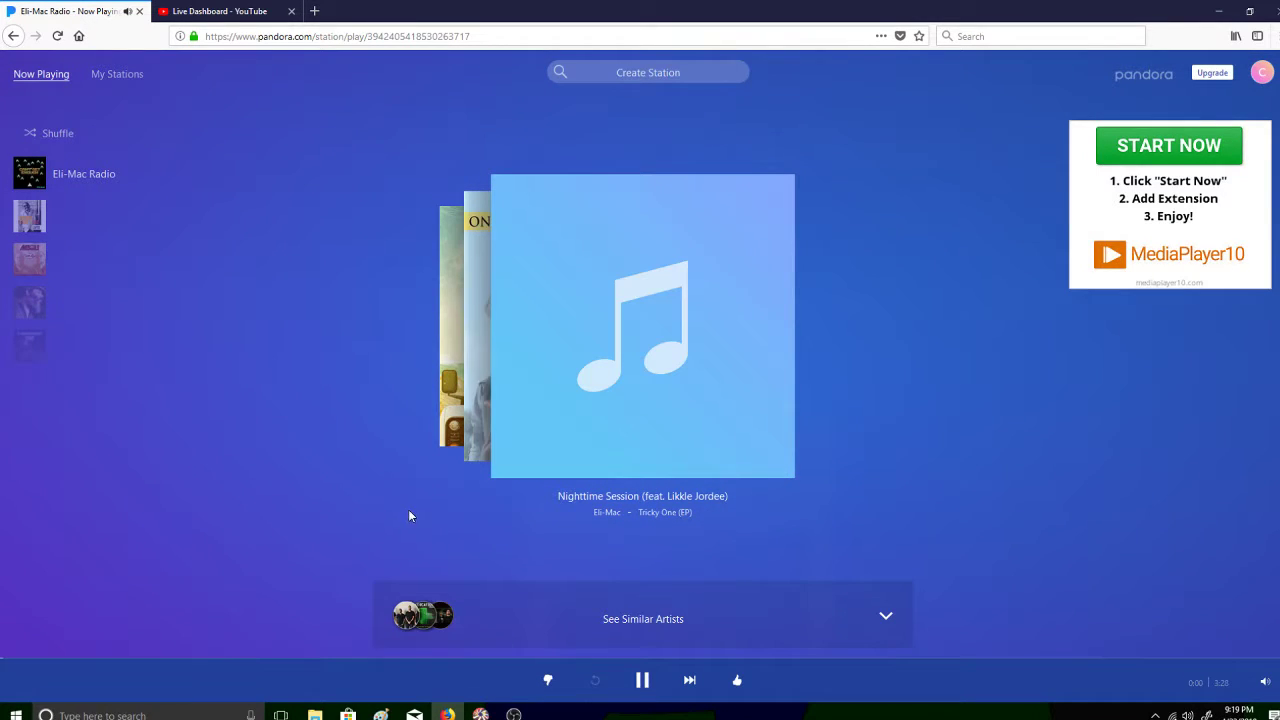
pyautogui.click(220, 11)
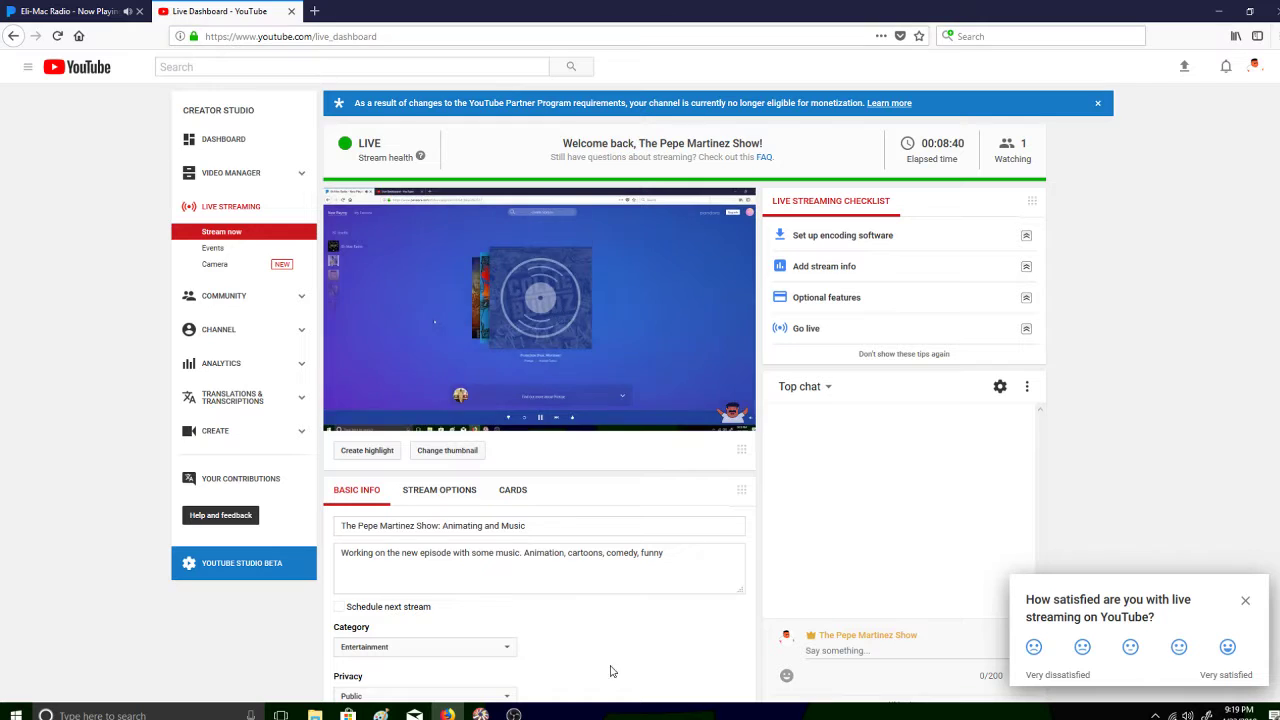
pyautogui.click(480, 714)
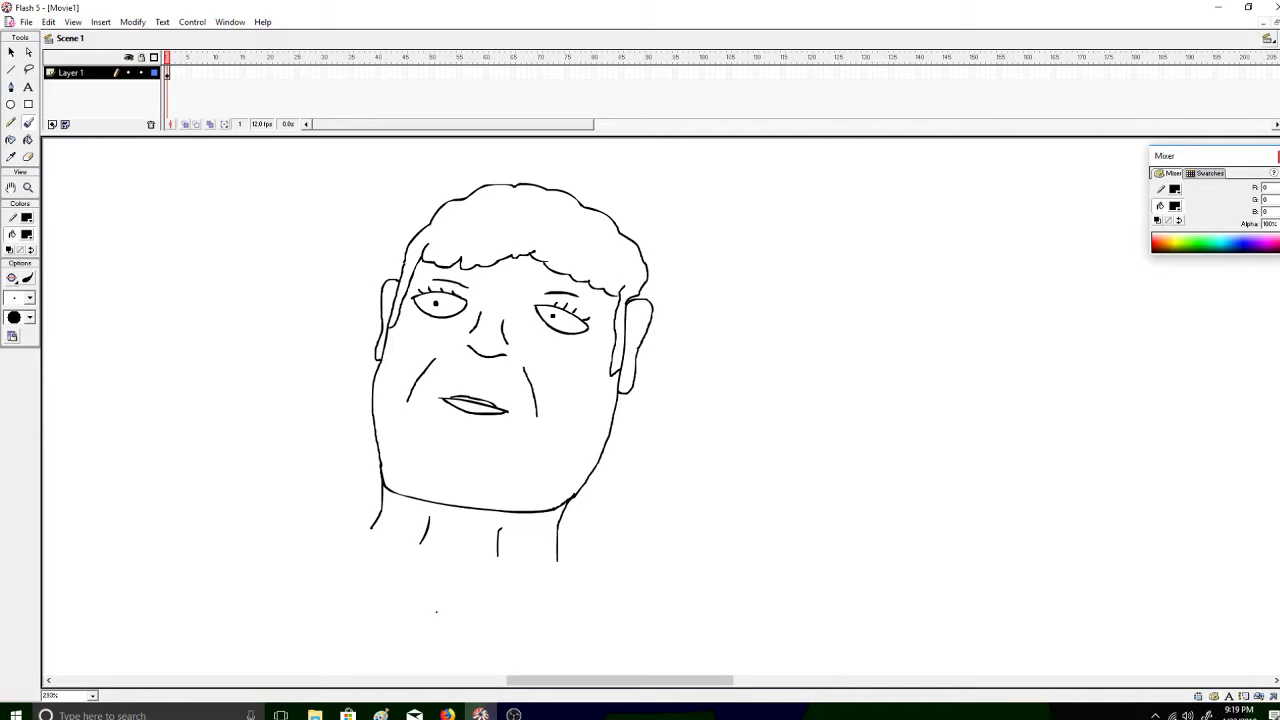
# Erase the outer hair outline and redraw it with the Brush tool as a taller, scalloped curly shape reaching both ears
pyautogui.click(27, 156)
pyautogui.moveTo(434, 251)
pyautogui.mouseDown()
pyautogui.moveTo(397, 248)
pyautogui.moveTo(473, 191)
pyautogui.moveTo(537, 183)
pyautogui.moveTo(617, 213)
pyautogui.moveTo(599, 205)
pyautogui.moveTo(635, 292)
pyautogui.mouseUp()
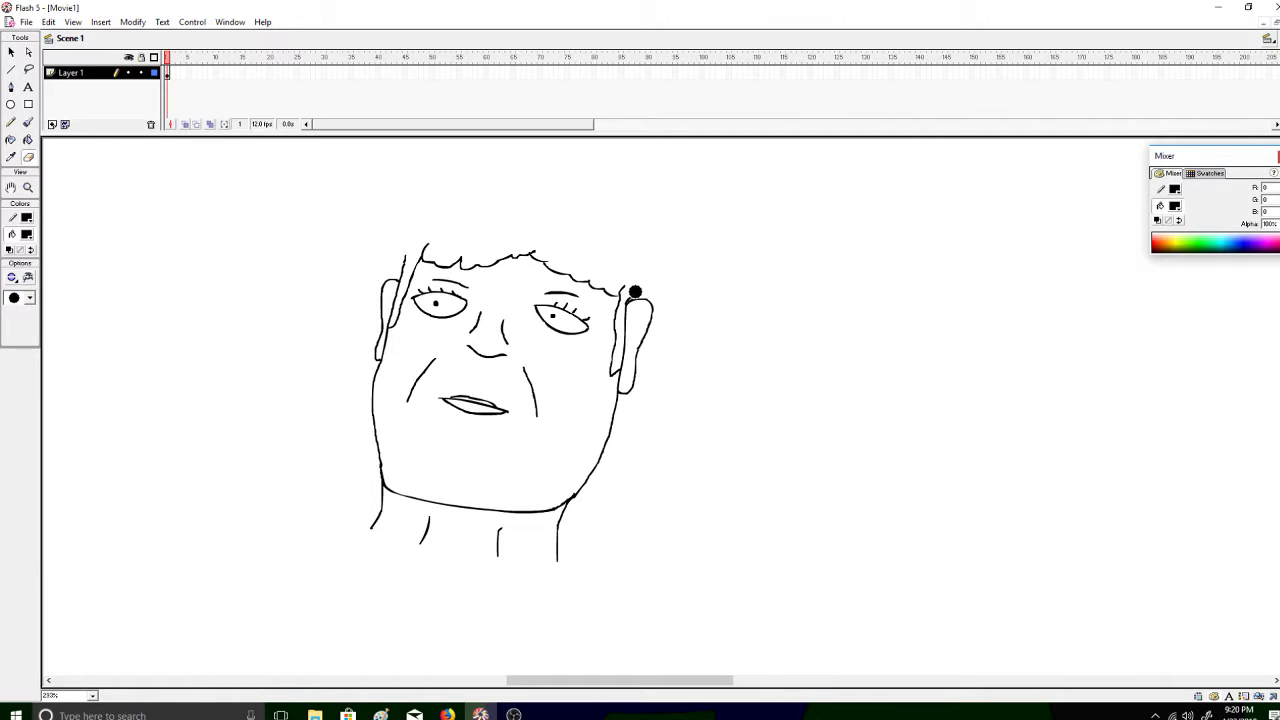
pyautogui.click(27, 122)
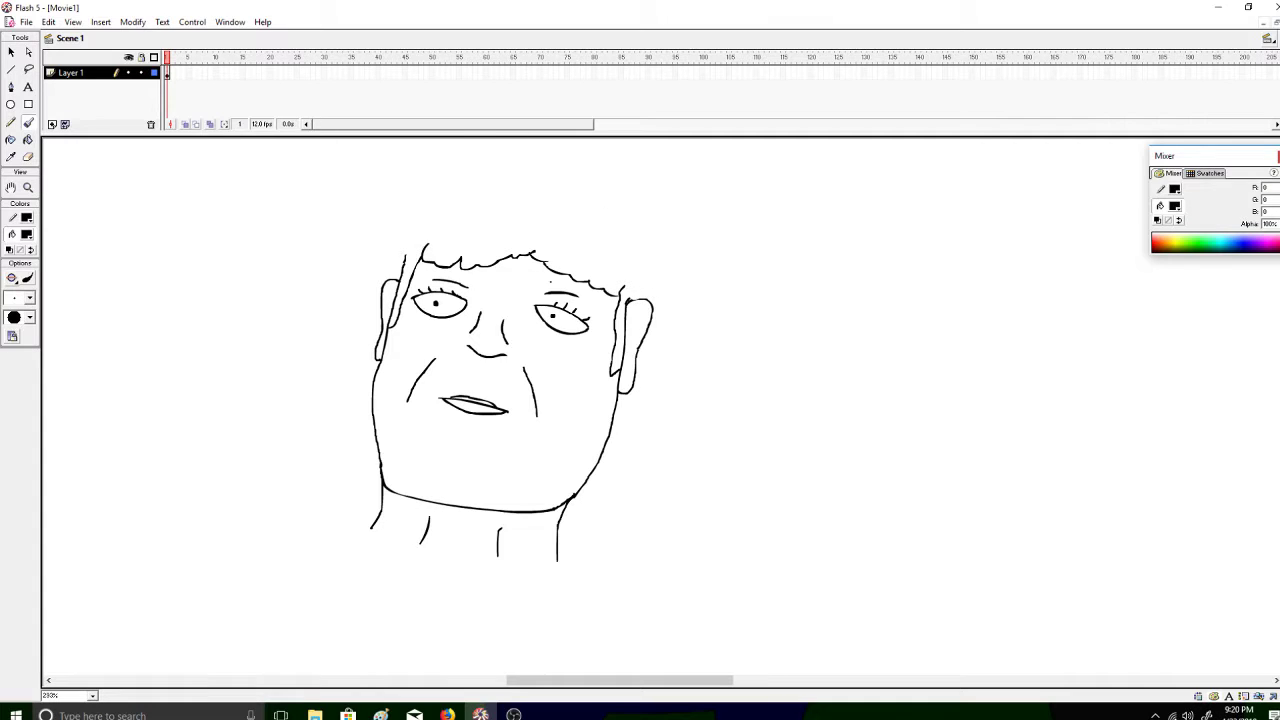
pyautogui.moveTo(648, 285)
pyautogui.mouseDown()
pyautogui.moveTo(655, 242)
pyautogui.moveTo(633, 198)
pyautogui.mouseUp()
pyautogui.moveTo(599, 176)
pyautogui.mouseDown()
pyautogui.moveTo(537, 154)
pyautogui.moveTo(468, 160)
pyautogui.mouseUp()
pyautogui.hotkey('ctrl', 'z')
pyautogui.moveTo(404, 256)
pyautogui.mouseDown()
pyautogui.moveTo(407, 210)
pyautogui.moveTo(437, 181)
pyautogui.moveTo(485, 158)
pyautogui.moveTo(544, 158)
pyautogui.moveTo(638, 192)
pyautogui.moveTo(662, 226)
pyautogui.moveTo(650, 300)
pyautogui.mouseUp()
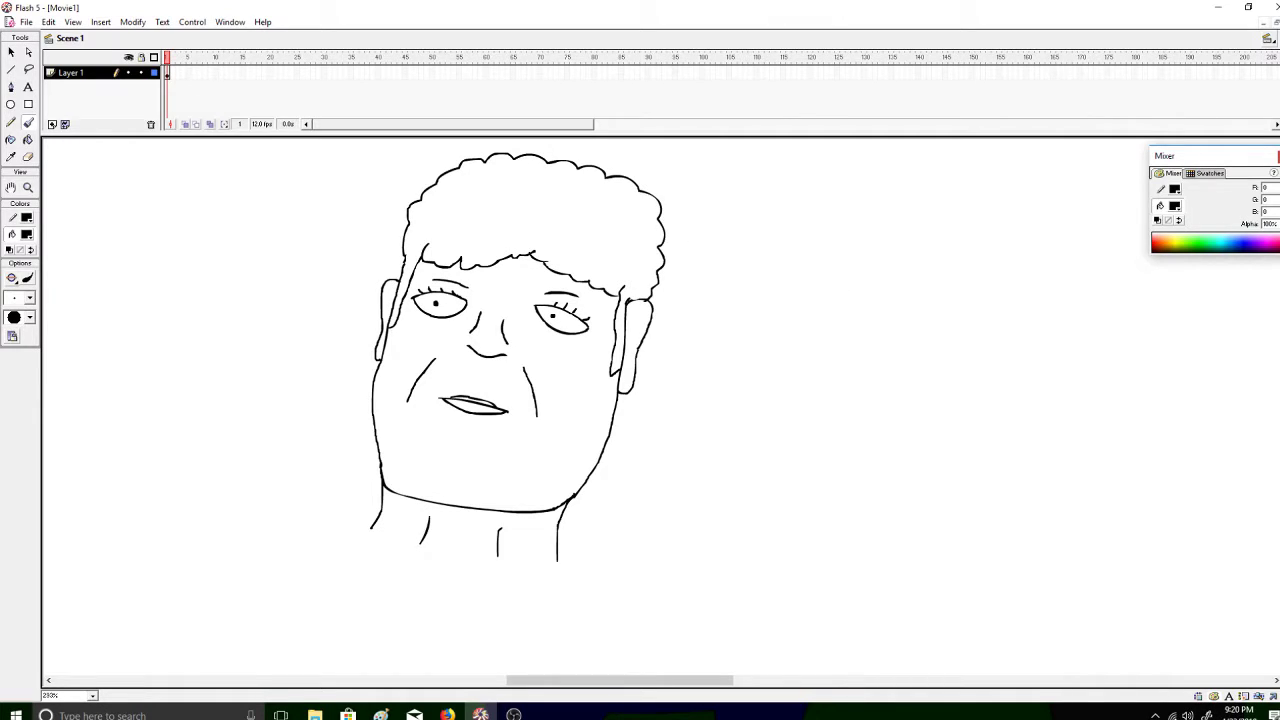
# Draw short shoulder lines at both sides of the neck and a long V-shaped strap line converging below it
pyautogui.scroll(-4, 518, 350)
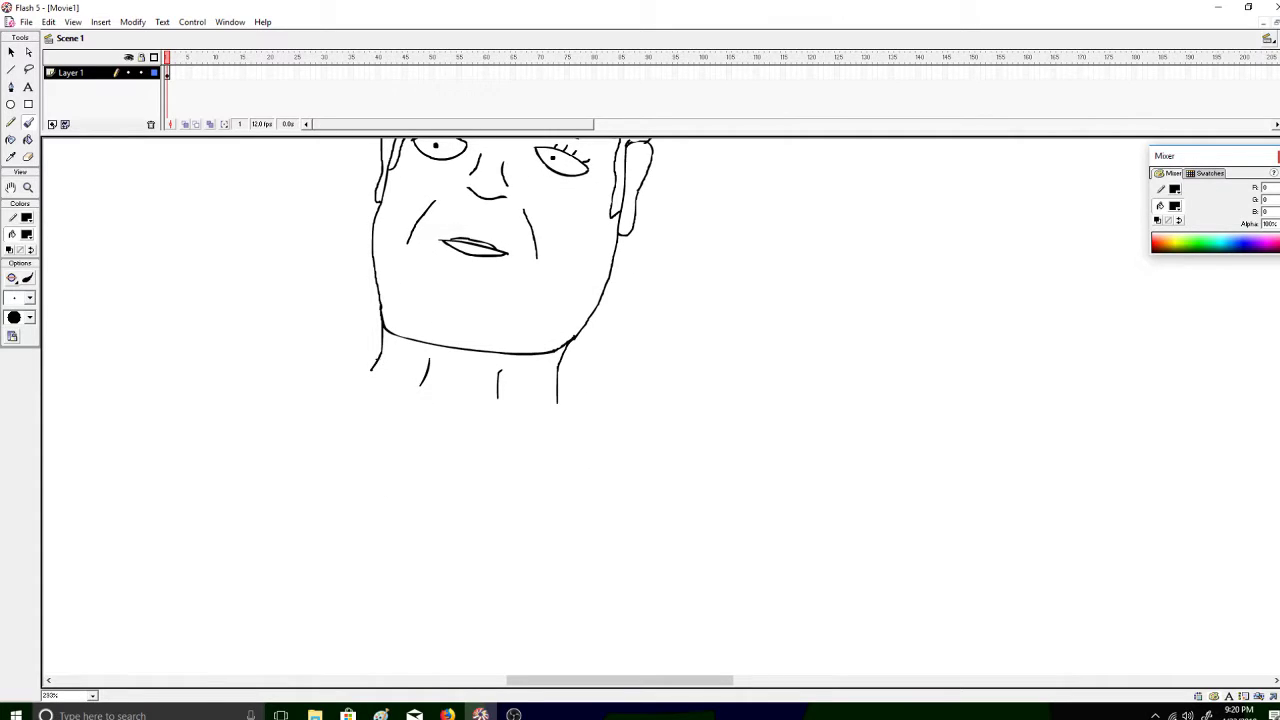
pyautogui.moveTo(377, 361); pyautogui.dragTo(333, 365)
pyautogui.moveTo(556, 390); pyautogui.dragTo(584, 417)
pyautogui.moveTo(360, 371); pyautogui.dragTo(424, 545)
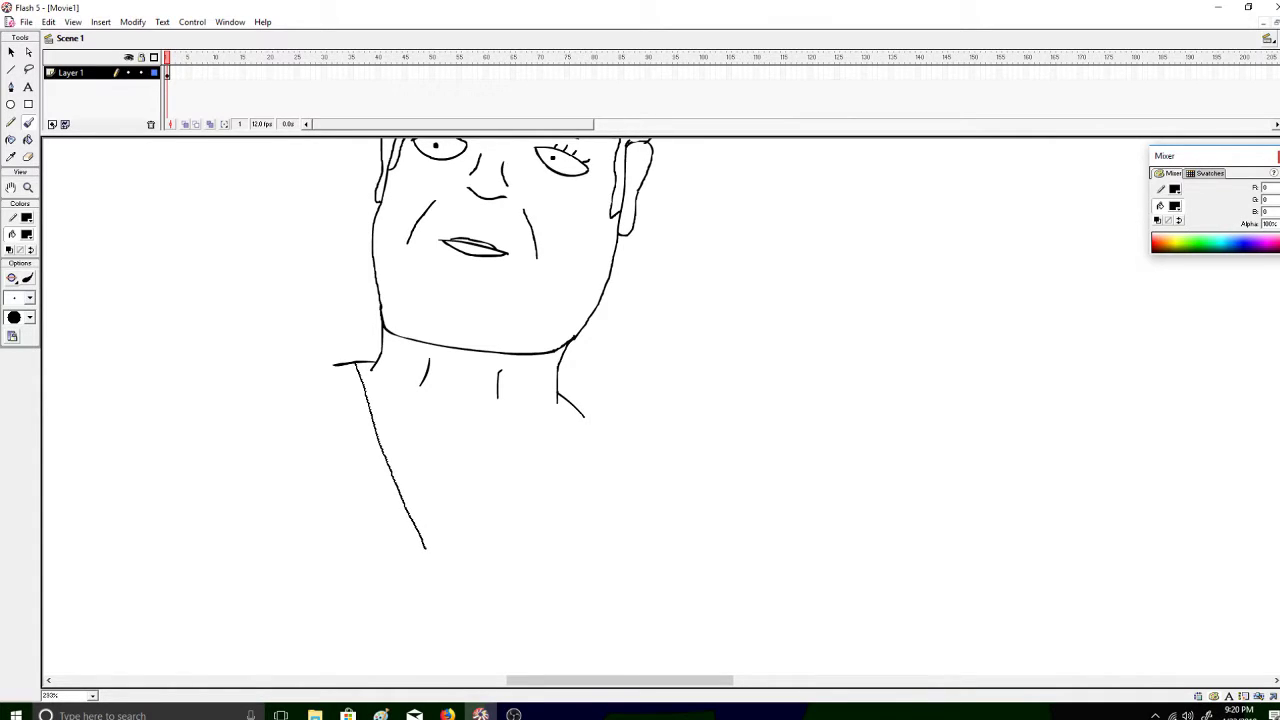
pyautogui.moveTo(558, 400); pyautogui.dragTo(448, 566)
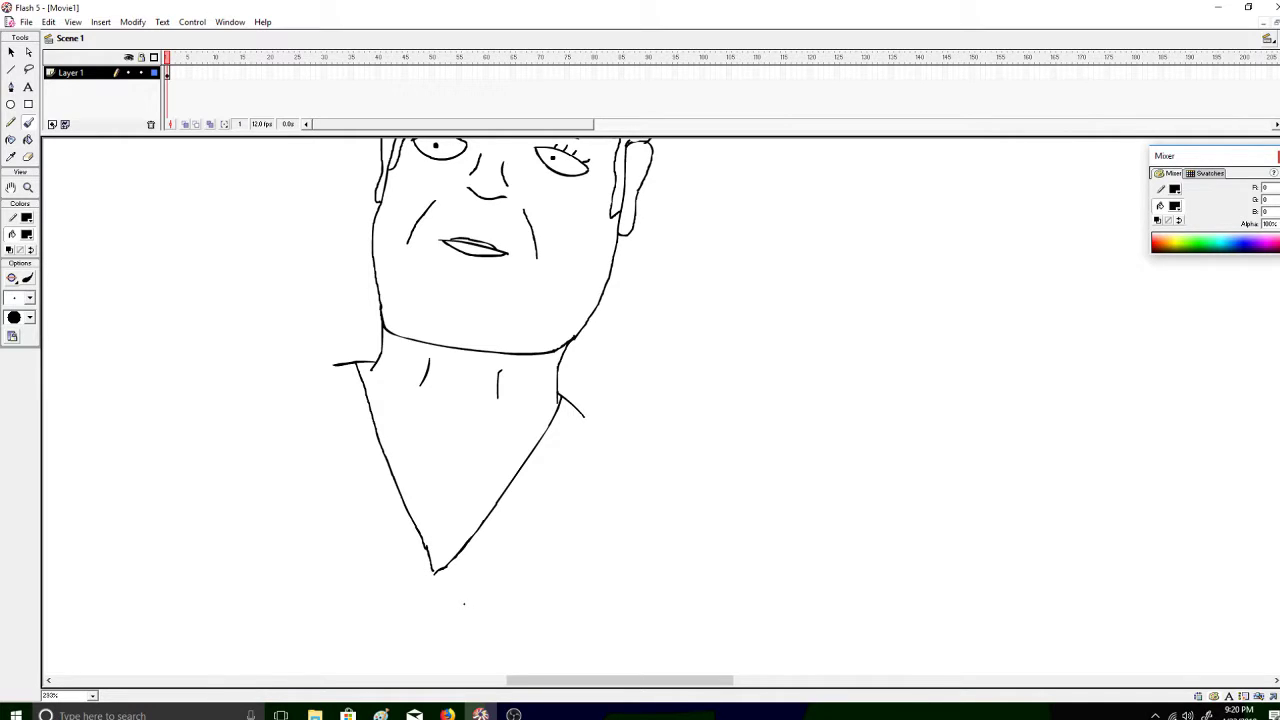
# Erase the pointed lower end of the V-shaped strap line
pyautogui.scroll(-3, 1268, 358)
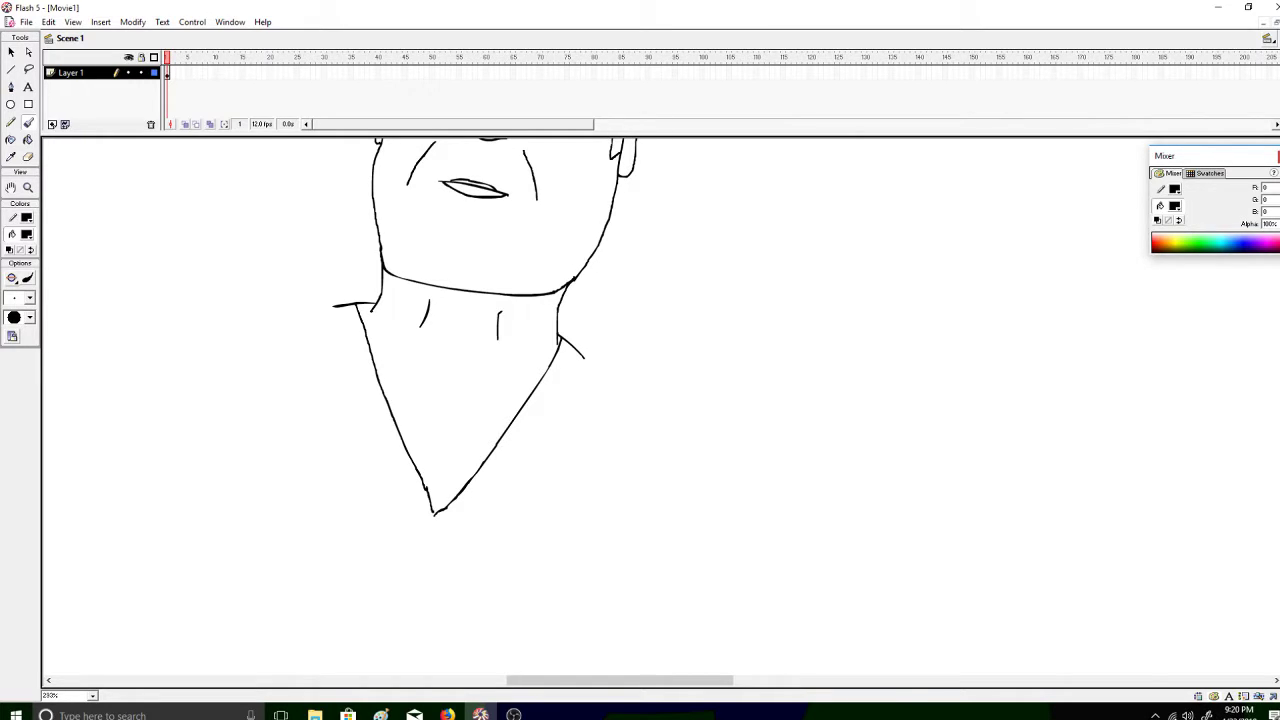
pyautogui.hotkey('ctrl', 'z')
pyautogui.click(27, 156)
pyautogui.moveTo(430, 514)
pyautogui.mouseDown()
pyautogui.moveTo(413, 450)
pyautogui.moveTo(428, 459)
pyautogui.moveTo(433, 515)
pyautogui.moveTo(466, 489)
pyautogui.mouseUp()
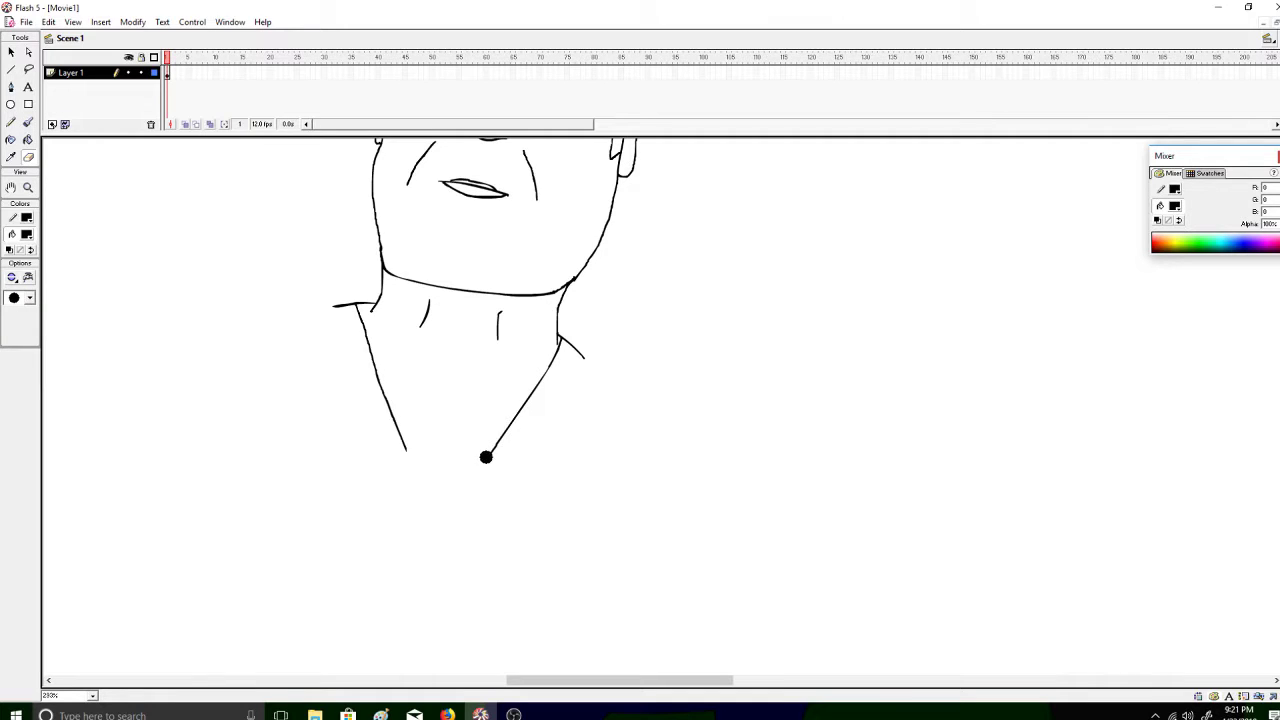
# Draw a parallel inner line along each side of the V-shaped strap and extend both sides down to a point
pyautogui.click(27, 122)
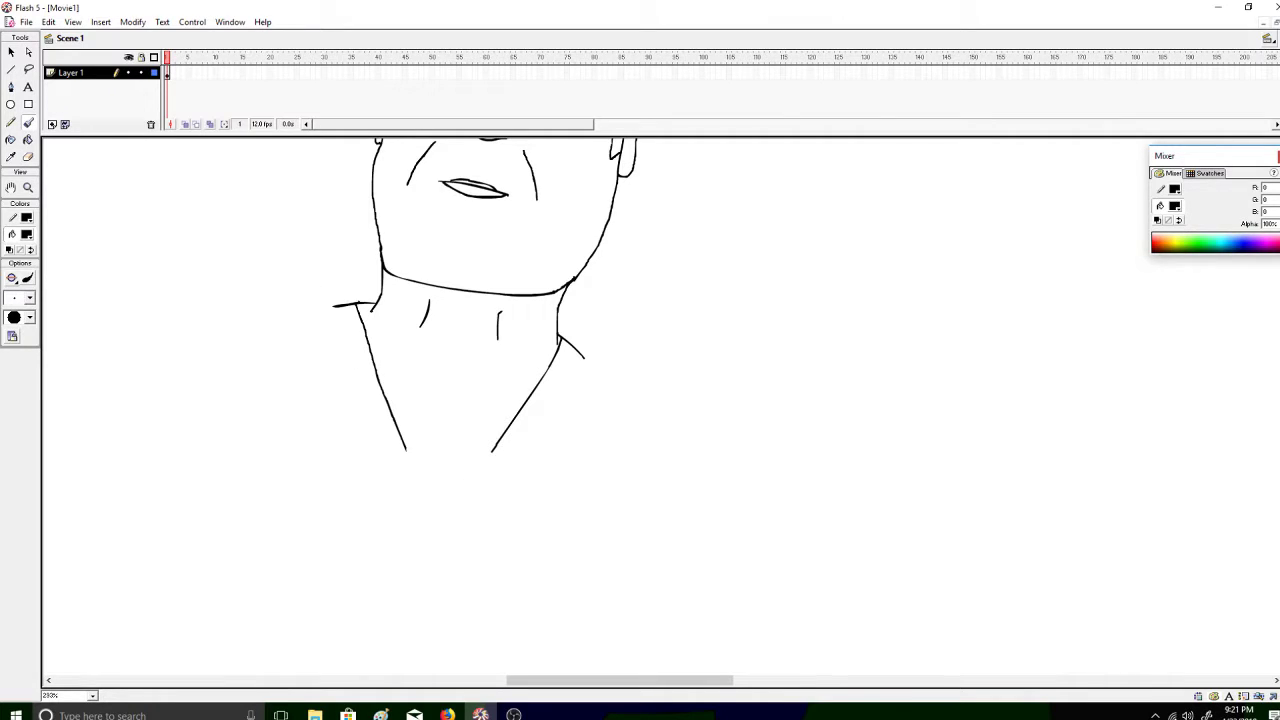
pyautogui.moveTo(364, 302); pyautogui.dragTo(413, 450)
pyautogui.moveTo(556, 334); pyautogui.dragTo(476, 447)
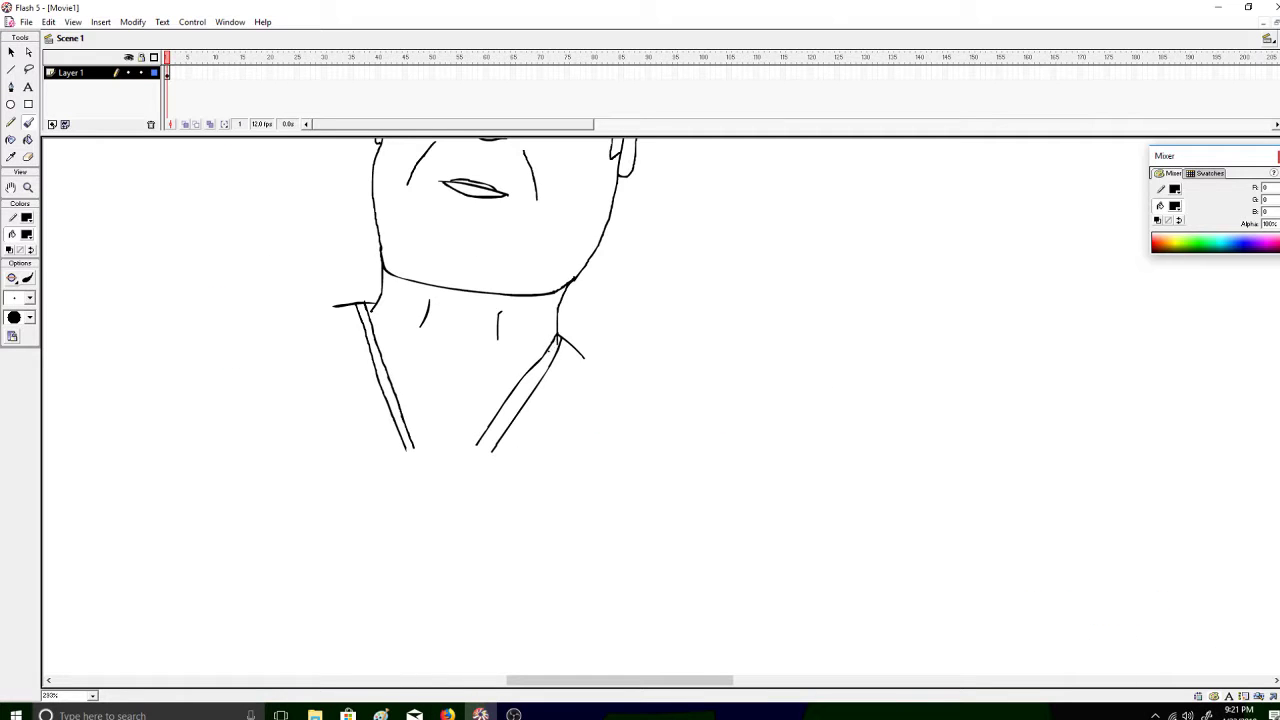
pyautogui.hotkey('ctrl', 'z')
pyautogui.hotkey('ctrl', 'z')
pyautogui.hotkey('ctrl', 'y')
pyautogui.moveTo(557, 340); pyautogui.dragTo(433, 517)
pyautogui.moveTo(492, 450); pyautogui.dragTo(442, 522)
pyautogui.moveTo(405, 447); pyautogui.dragTo(432, 519)
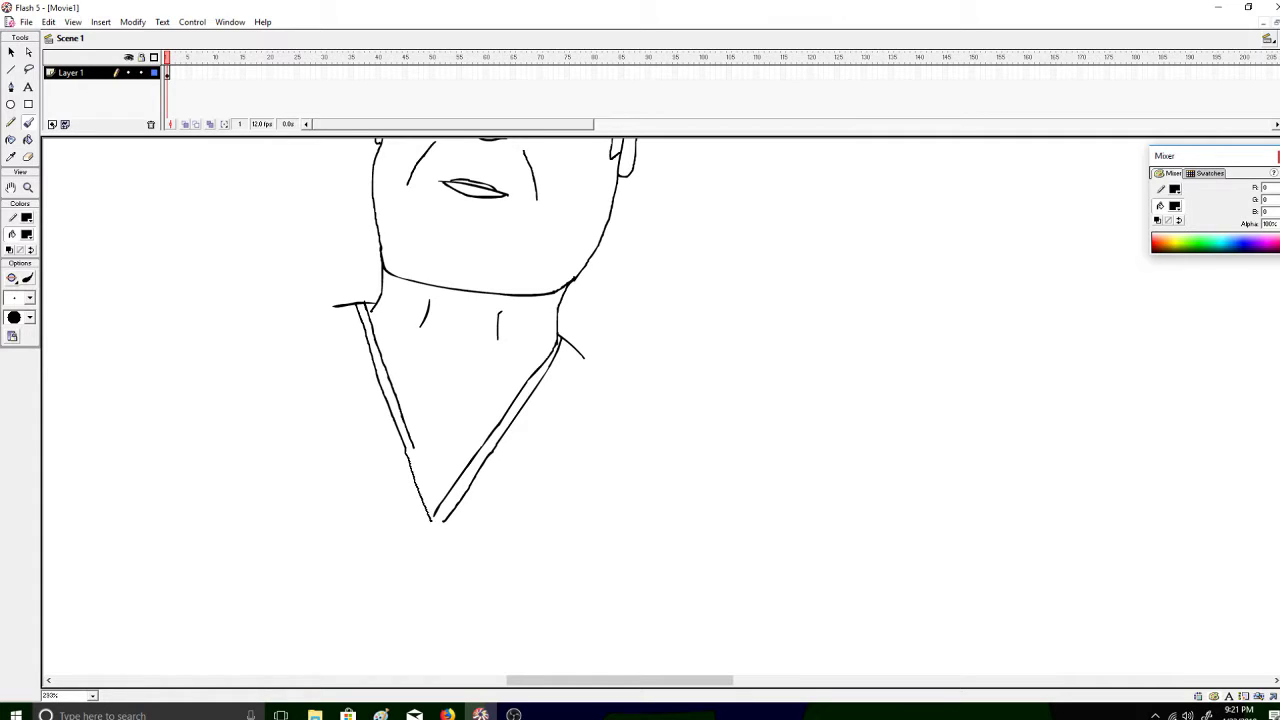
pyautogui.moveTo(411, 449); pyautogui.dragTo(442, 524)
# Erase the crossing lines at the strap's tip and redraw the end of its left outer line
pyautogui.click(28, 156)
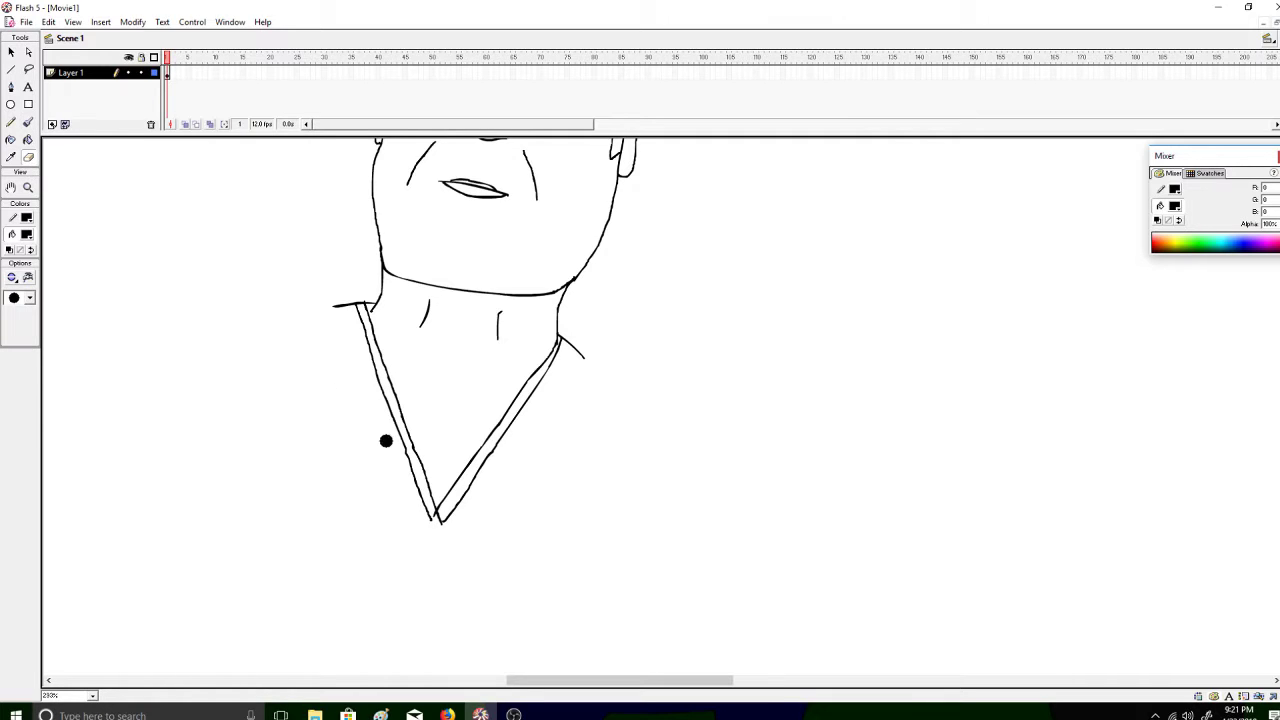
pyautogui.click(438, 519)
pyautogui.click(28, 121)
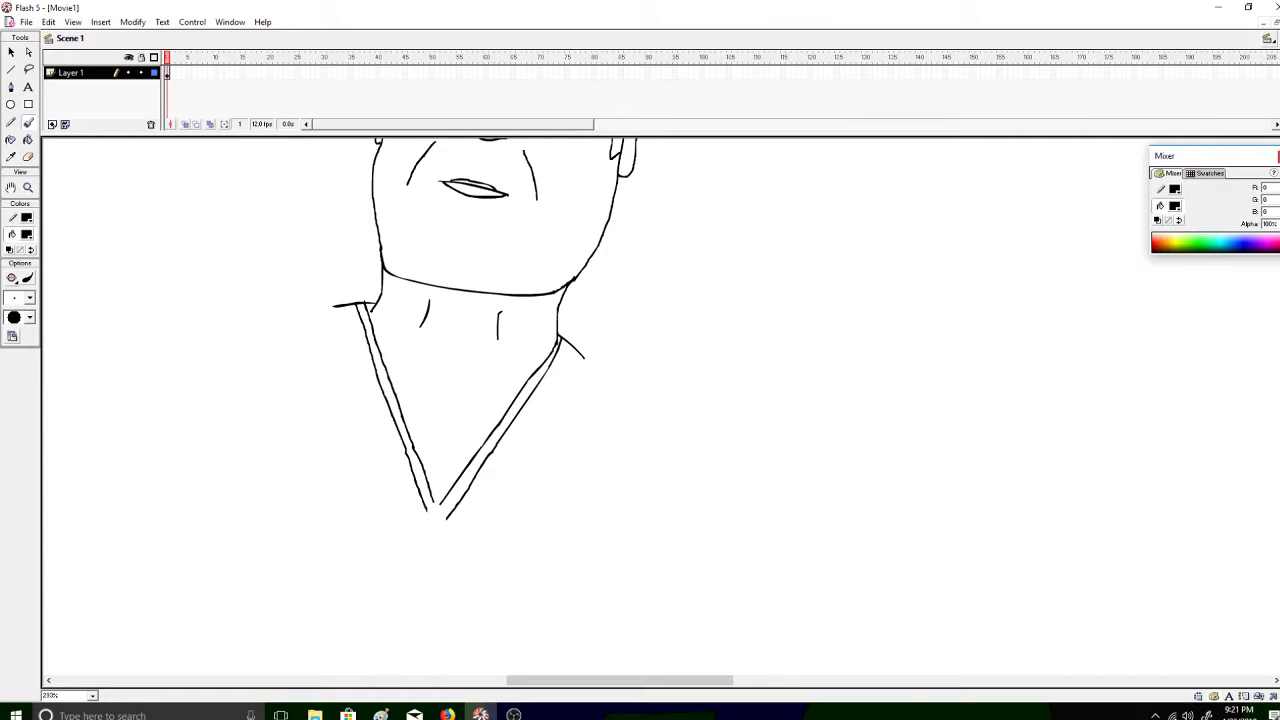
pyautogui.moveTo(427, 511); pyautogui.dragTo(435, 519)
pyautogui.moveTo(434, 524); pyautogui.dragTo(309, 514)
pyautogui.hotkey('ctrl', 'z')
pyautogui.moveTo(448, 525); pyautogui.dragTo(325, 510)
pyautogui.scroll(-5, 366, 336)
pyautogui.hotkey('ctrl', 'z')
pyautogui.moveTo(327, 331); pyautogui.dragTo(580, 356)
pyautogui.hotkey('ctrl', 'z')
# Draw a tilted rectangular box beneath the strap's tip, with a narrow top face and a large front face
pyautogui.moveTo(333, 328)
pyautogui.mouseDown()
pyautogui.moveTo(314, 334)
pyautogui.moveTo(620, 386)
pyautogui.moveTo(585, 358)
pyautogui.mouseUp()
pyautogui.moveTo(314, 334)
pyautogui.mouseDown()
pyautogui.moveTo(292, 462)
pyautogui.moveTo(484, 501)
pyautogui.moveTo(603, 508)
pyautogui.moveTo(625, 392)
pyautogui.mouseUp()
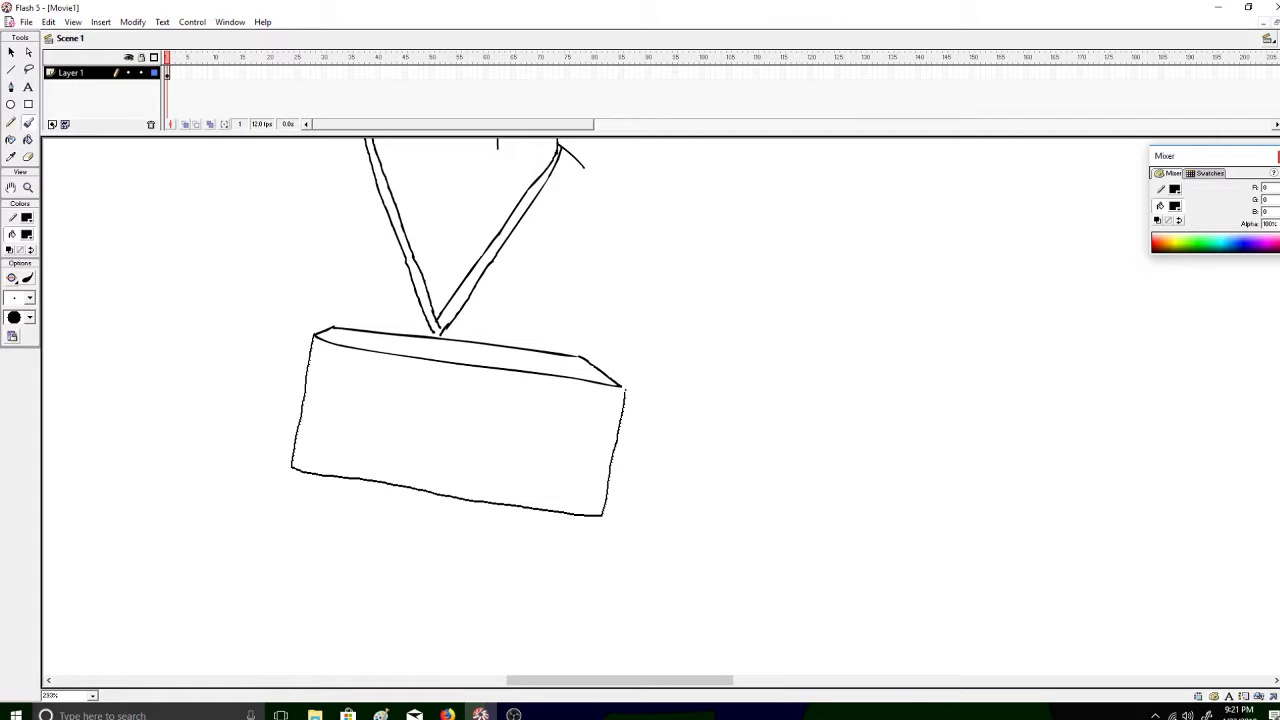
pyautogui.hotkey('ctrl', 'z')
pyautogui.moveTo(313, 334)
pyautogui.mouseDown()
pyautogui.moveTo(297, 469)
pyautogui.moveTo(601, 500)
pyautogui.moveTo(619, 396)
pyautogui.mouseUp()
pyautogui.hotkey('ctrl', 'z')
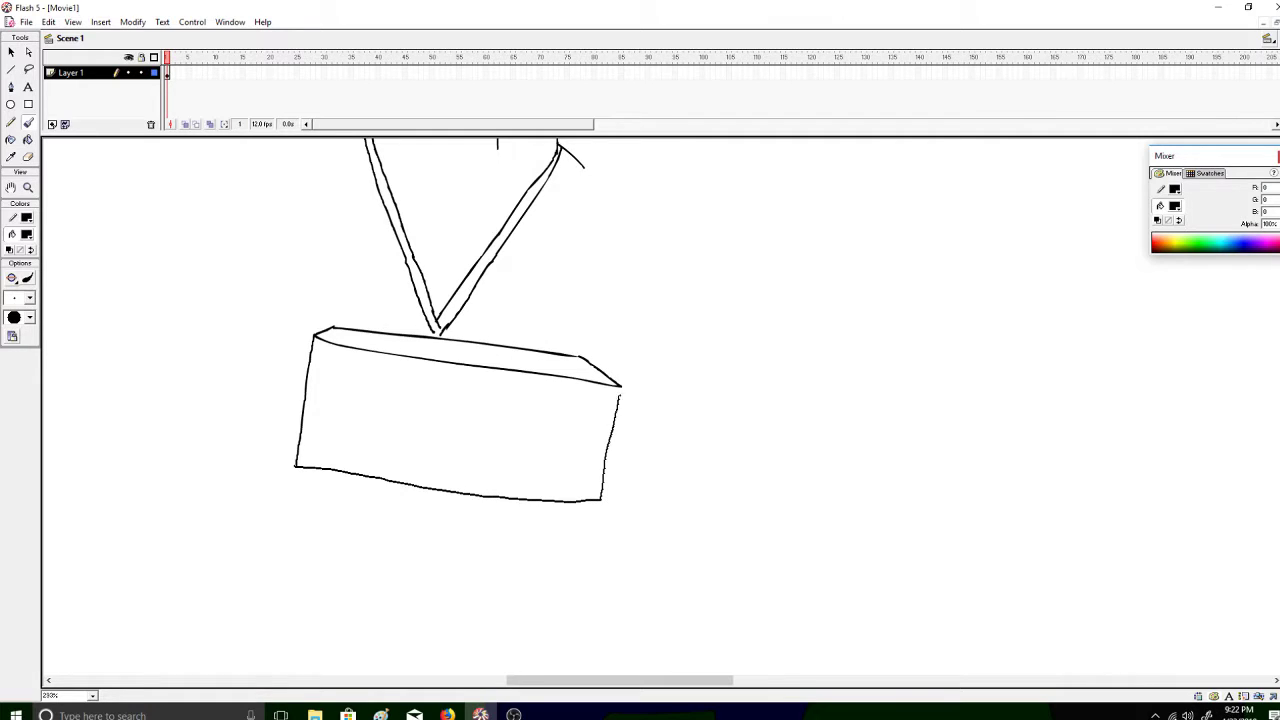
pyautogui.moveTo(332, 376)
pyautogui.mouseDown()
pyautogui.moveTo(325, 412)
pyautogui.moveTo(346, 424)
pyautogui.moveTo(363, 407)
pyautogui.moveTo(358, 387)
pyautogui.moveTo(333, 376)
pyautogui.moveTo(367, 400)
pyautogui.moveTo(364, 426)
pyautogui.moveTo(332, 432)
pyautogui.mouseUp()
pyautogui.hotkey('ctrl', 'z')
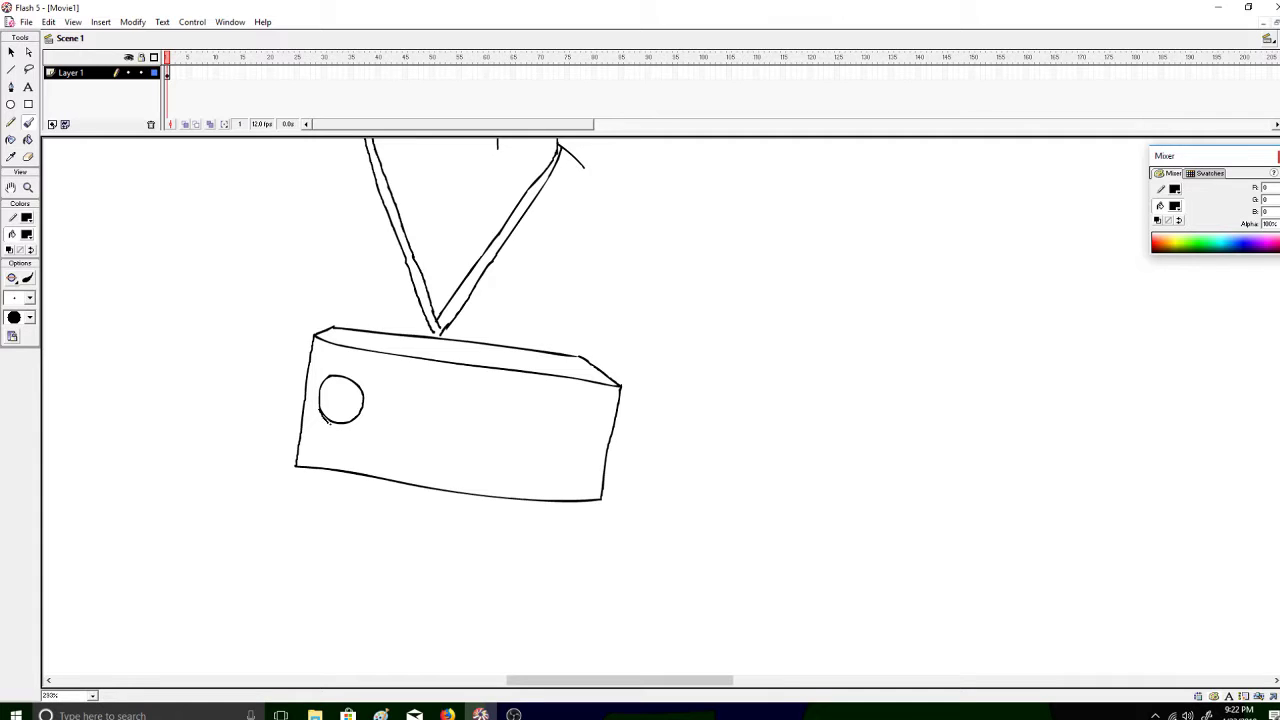
pyautogui.moveTo(322, 416)
pyautogui.mouseDown()
pyautogui.moveTo(350, 431)
pyautogui.moveTo(370, 412)
pyautogui.mouseUp()
pyautogui.hotkey('ctrl', 'z')
pyautogui.hotkey('ctrl', 'z')
# Draw a round raised button with a side rim in the middle of the box's front face
pyautogui.moveTo(415, 394)
pyautogui.mouseDown()
pyautogui.moveTo(409, 437)
pyautogui.moveTo(442, 458)
pyautogui.mouseUp()
pyautogui.hotkey('ctrl', 'z')
pyautogui.moveTo(413, 388)
pyautogui.mouseDown()
pyautogui.moveTo(431, 441)
pyautogui.moveTo(472, 428)
pyautogui.moveTo(462, 387)
pyautogui.moveTo(422, 381)
pyautogui.moveTo(434, 448)
pyautogui.moveTo(466, 453)
pyautogui.moveTo(486, 428)
pyautogui.moveTo(485, 398)
pyautogui.moveTo(464, 383)
pyautogui.mouseUp()
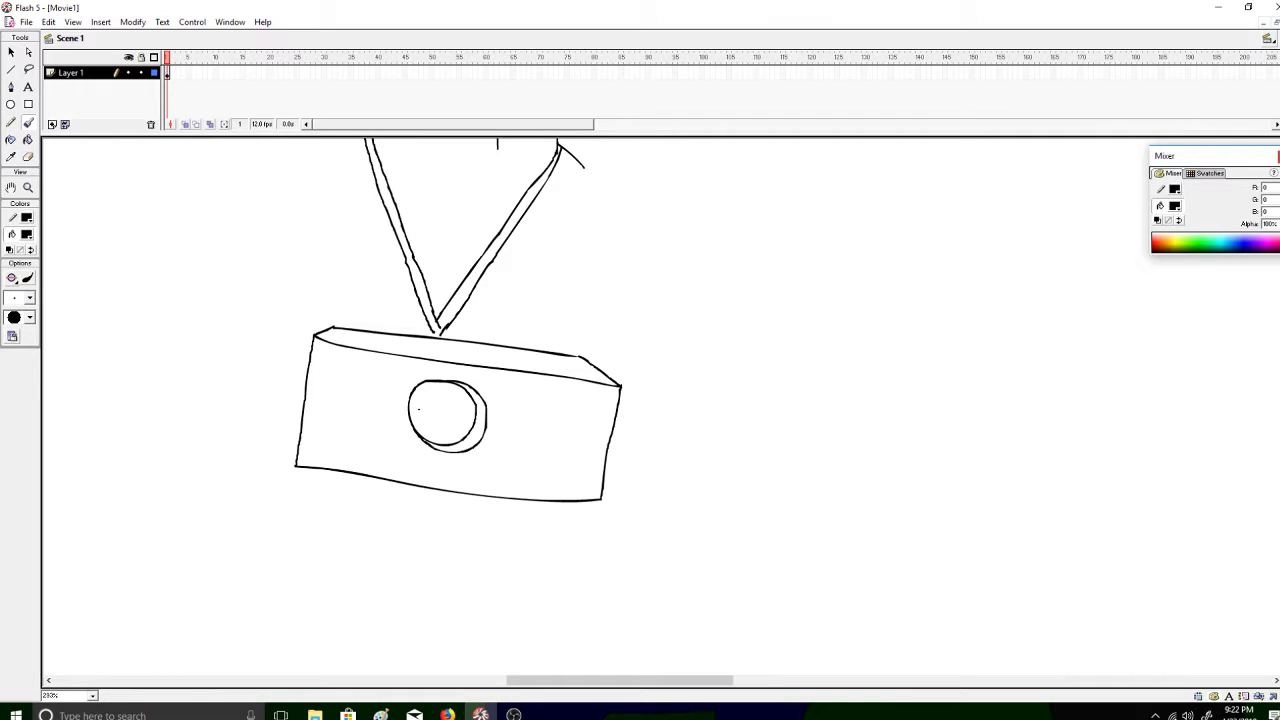
# Letter the word PANIC across the face of the round button with the Brush tool
pyautogui.click(28, 187)
pyautogui.click(462, 426)
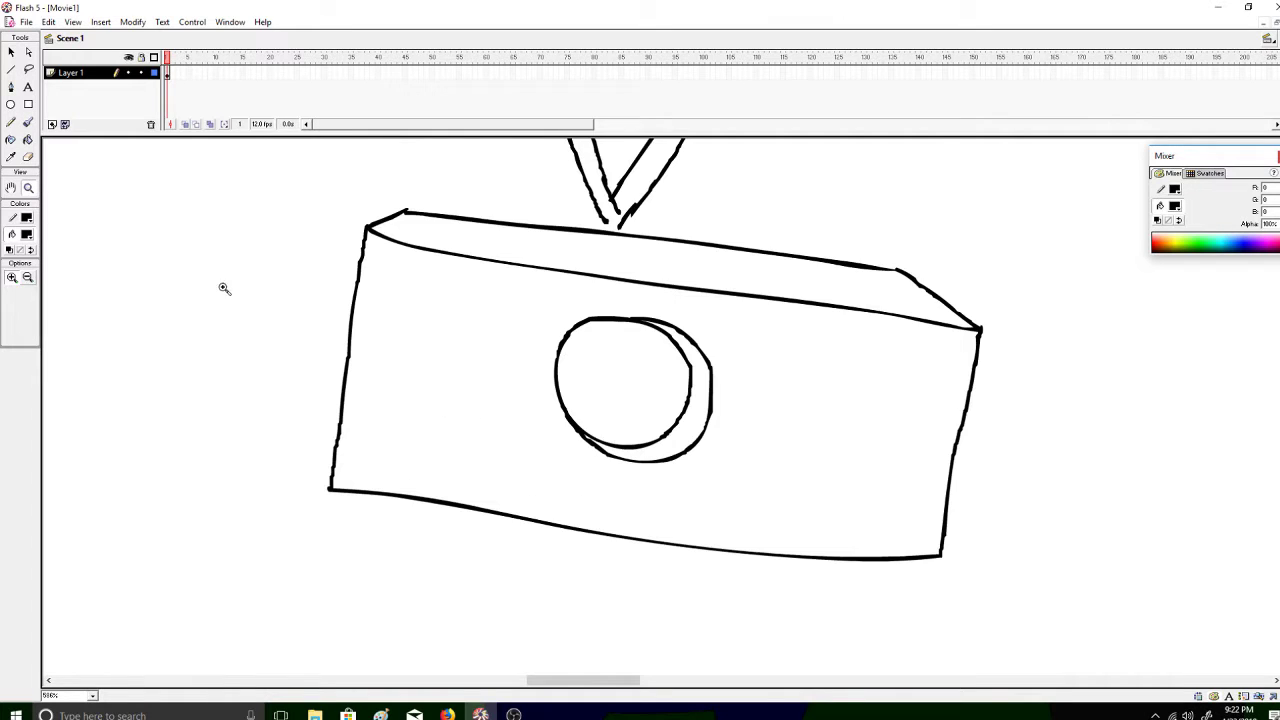
pyautogui.click(28, 122)
pyautogui.moveTo(568, 396); pyautogui.dragTo(570, 386)
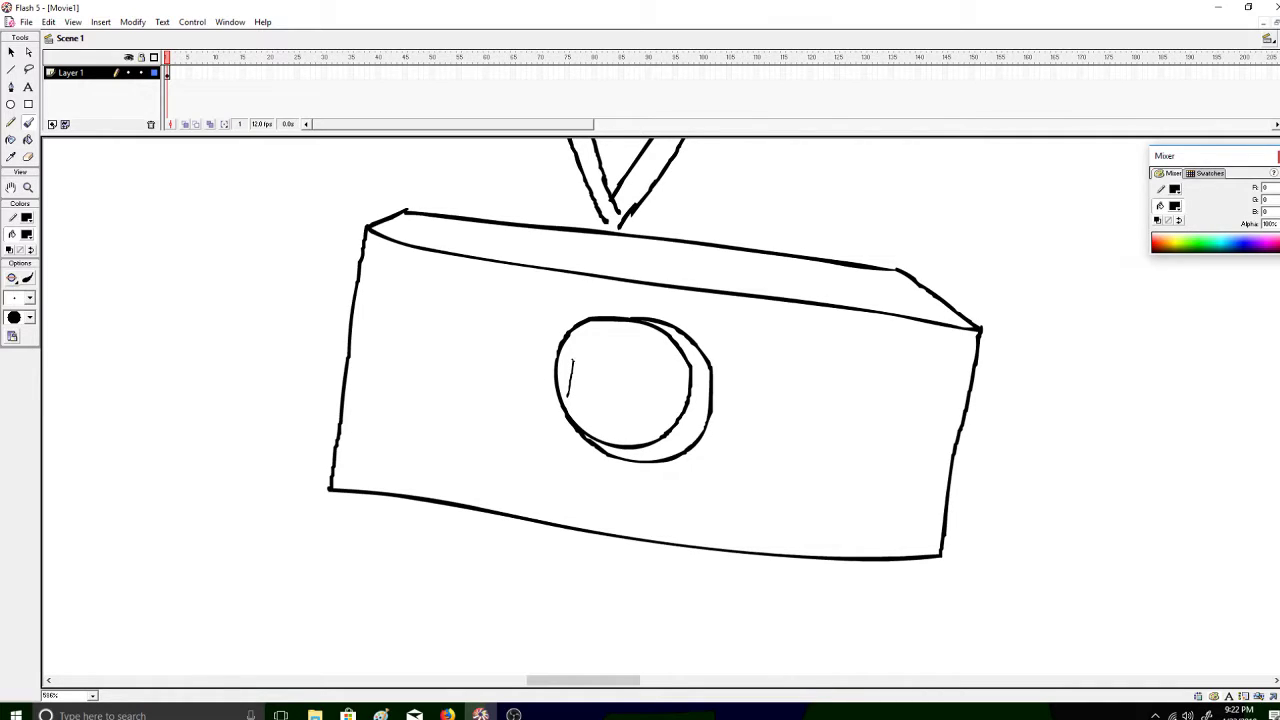
pyautogui.hotkey('ctrl', 'z')
pyautogui.moveTo(567, 397)
pyautogui.mouseDown()
pyautogui.moveTo(573, 352)
pyautogui.moveTo(585, 357)
pyautogui.moveTo(571, 366)
pyautogui.moveTo(596, 343)
pyautogui.moveTo(605, 396)
pyautogui.mouseUp()
pyautogui.hotkey('ctrl', 'z')
pyautogui.hotkey('ctrl', 'z')
pyautogui.moveTo(587, 394); pyautogui.dragTo(596, 350)
pyautogui.moveTo(596, 350)
pyautogui.mouseDown()
pyautogui.moveTo(605, 393)
pyautogui.moveTo(604, 371)
pyautogui.moveTo(614, 393)
pyautogui.moveTo(621, 371)
pyautogui.moveTo(627, 393)
pyautogui.moveTo(628, 348)
pyautogui.moveTo(639, 391)
pyautogui.moveTo(648, 366)
pyautogui.moveTo(653, 393)
pyautogui.moveTo(663, 365)
pyautogui.moveTo(674, 394)
pyautogui.mouseUp()
pyautogui.hotkey('ctrl', 'z')
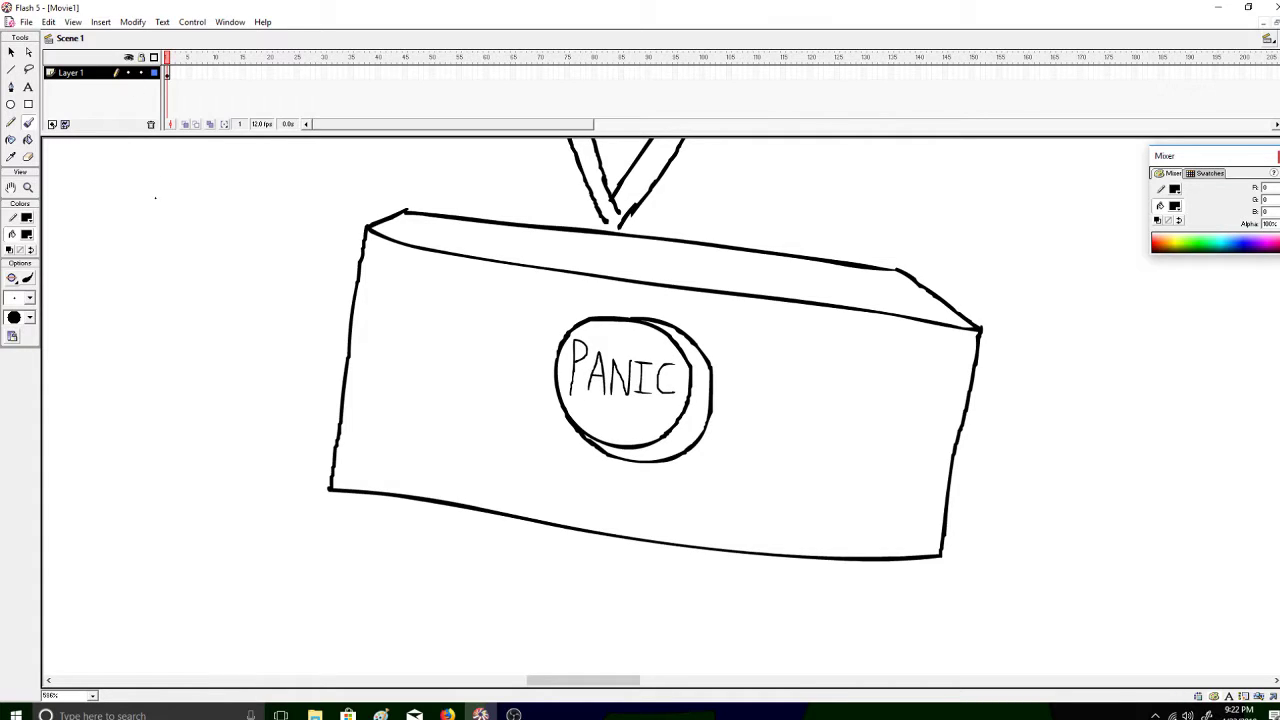
# Erase two gaps in the rear top edge of the box, one near each end
pyautogui.click(28, 188)
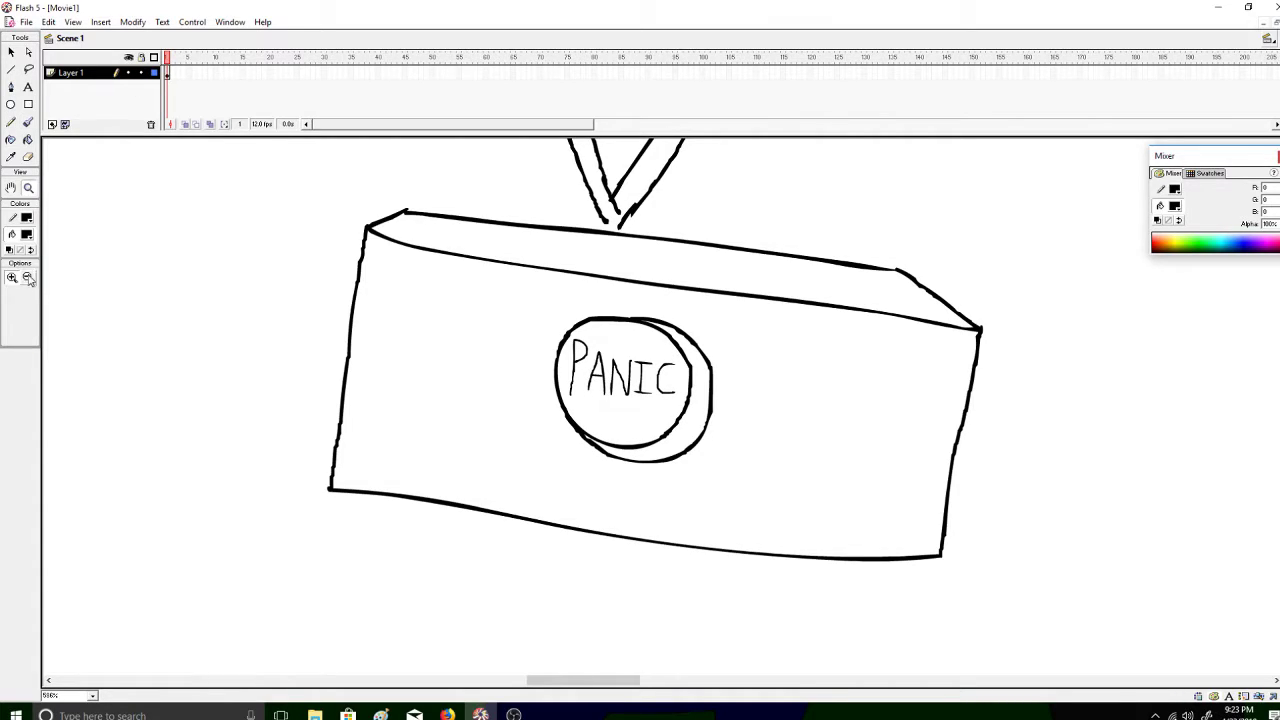
pyautogui.click(28, 124)
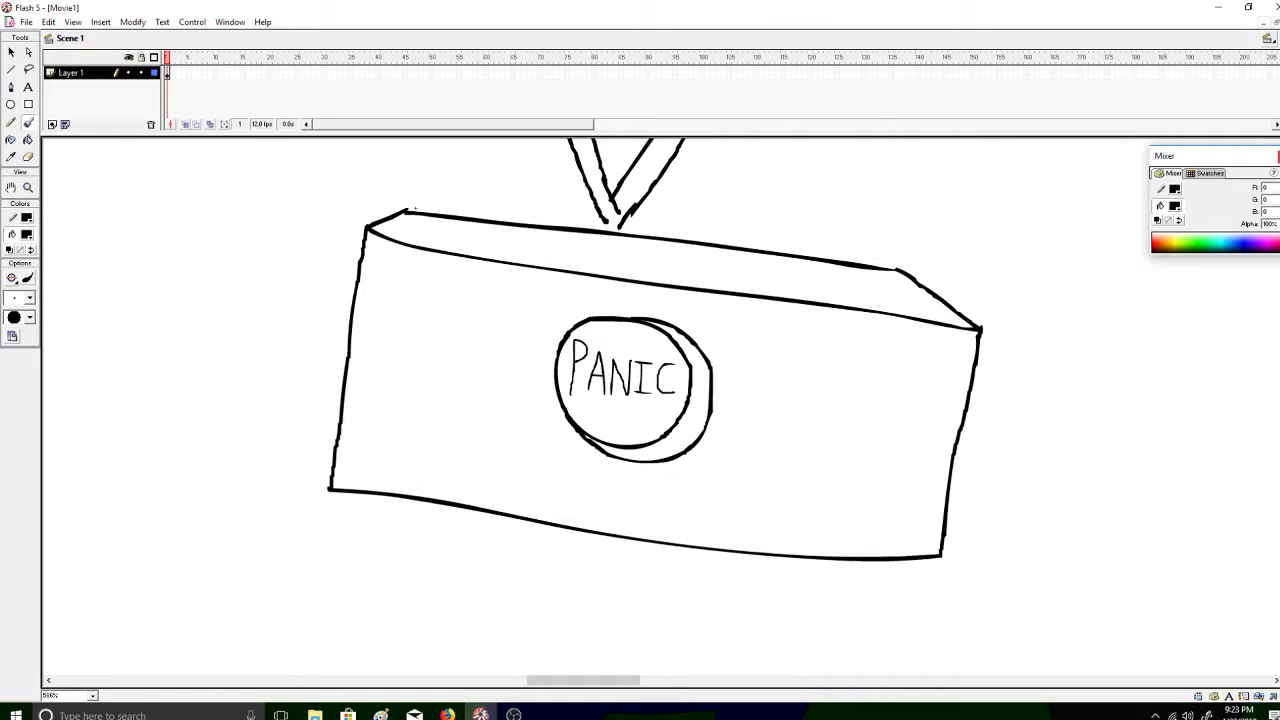
pyautogui.click(28, 157)
pyautogui.moveTo(496, 222); pyautogui.dragTo(460, 217)
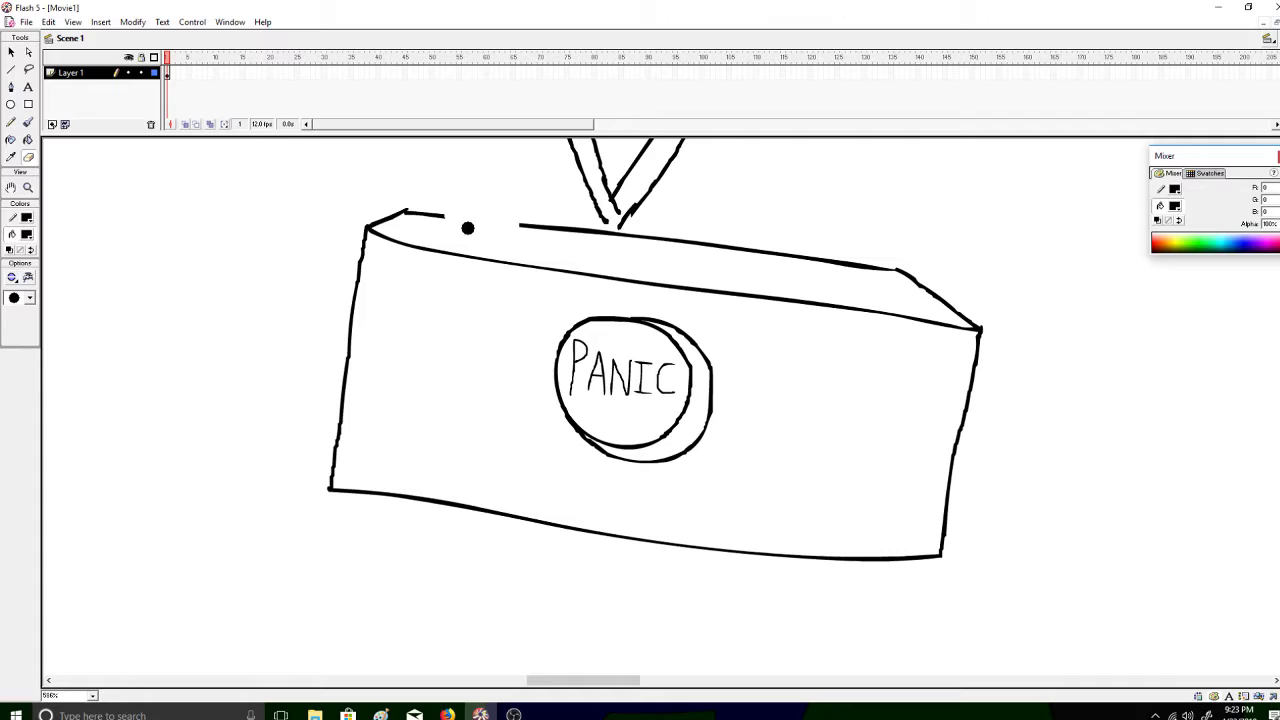
pyautogui.moveTo(848, 264); pyautogui.dragTo(766, 252)
pyautogui.moveTo(548, 226)
pyautogui.mouseDown()
pyautogui.moveTo(527, 230)
pyautogui.moveTo(552, 230)
pyautogui.mouseUp()
pyautogui.click(28, 124)
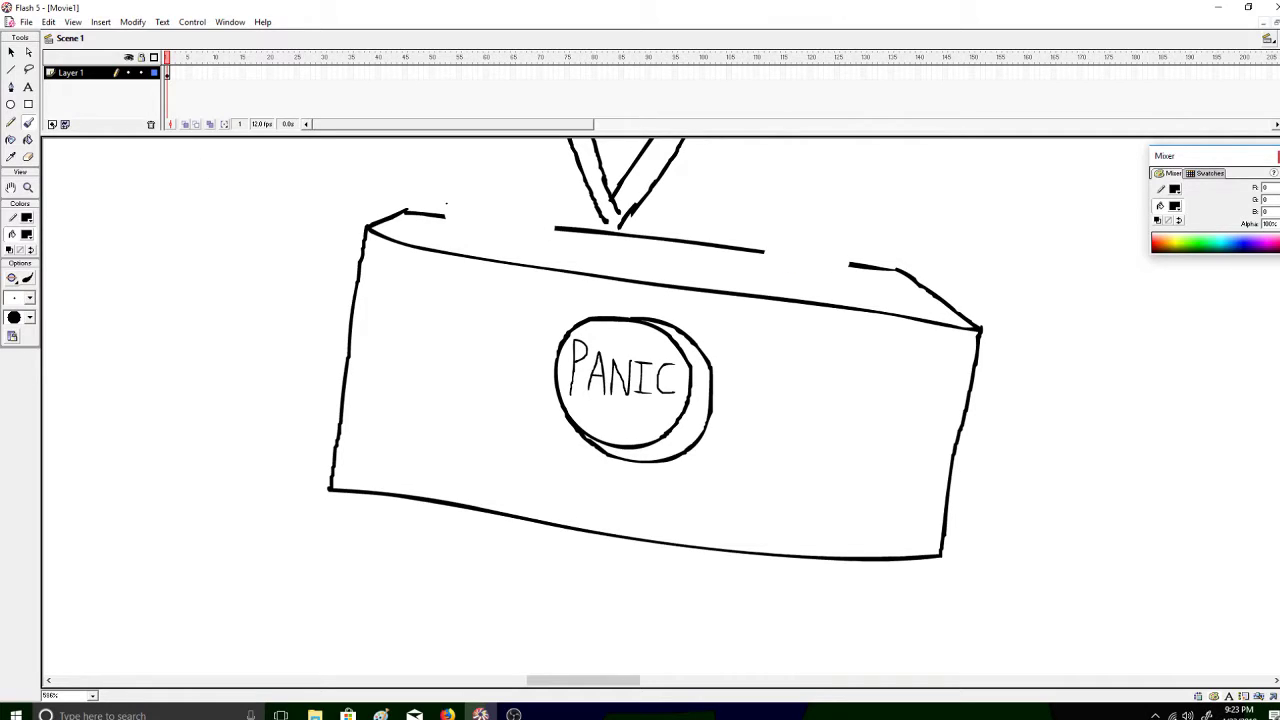
# Draw a rectangular terminal marked with a plus sign in the left gap of the box's top and a second terminal in the right gap
pyautogui.moveTo(447, 243)
pyautogui.mouseDown()
pyautogui.moveTo(552, 260)
pyautogui.moveTo(555, 230)
pyautogui.moveTo(458, 195)
pyautogui.moveTo(443, 244)
pyautogui.moveTo(500, 213)
pyautogui.moveTo(499, 242)
pyautogui.moveTo(514, 226)
pyautogui.mouseUp()
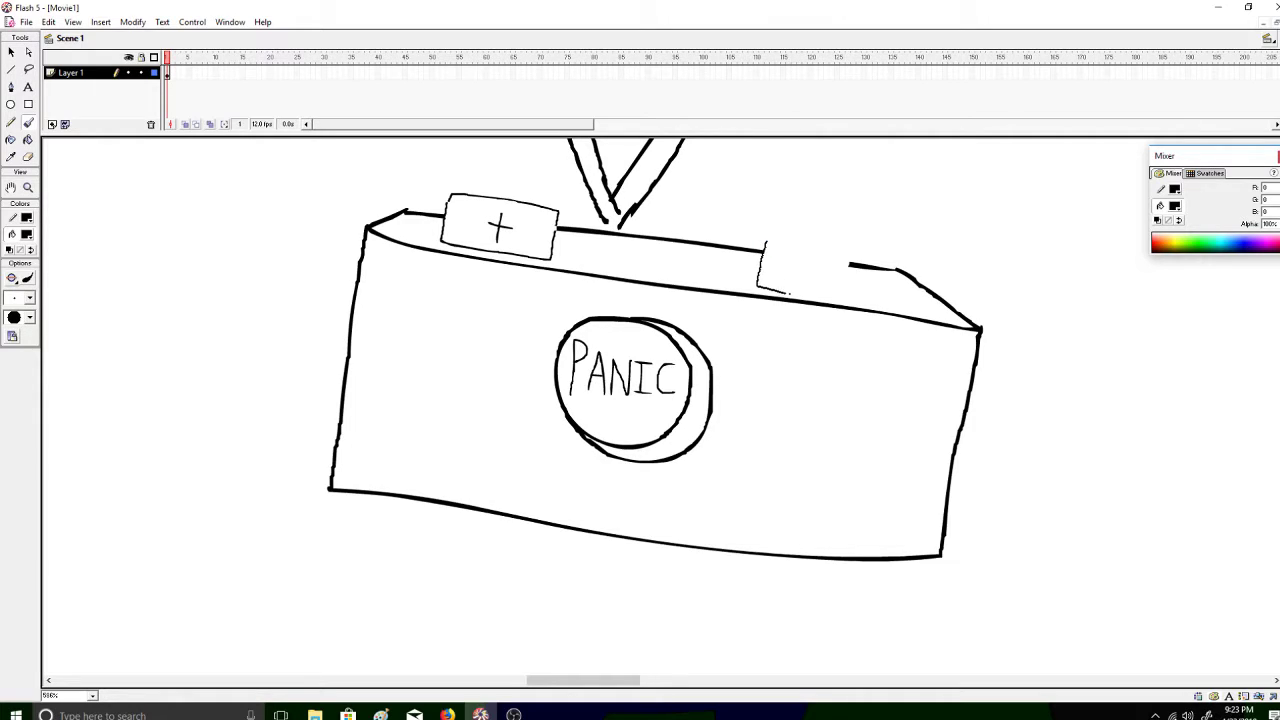
pyautogui.moveTo(765, 246)
pyautogui.mouseDown()
pyautogui.moveTo(762, 286)
pyautogui.moveTo(825, 298)
pyautogui.mouseUp()
pyautogui.hotkey('ctrl', 'z')
pyautogui.moveTo(764, 246)
pyautogui.mouseDown()
pyautogui.moveTo(764, 290)
pyautogui.moveTo(818, 302)
pyautogui.mouseUp()
pyautogui.hotkey('ctrl', 'z')
pyautogui.moveTo(765, 248)
pyautogui.mouseDown()
pyautogui.moveTo(760, 286)
pyautogui.moveTo(846, 302)
pyautogui.mouseUp()
pyautogui.moveTo(848, 246)
pyautogui.mouseDown()
pyautogui.moveTo(778, 235)
pyautogui.moveTo(817, 270)
pyautogui.mouseUp()
# Switch to Firefox and search Google for "car battery" in a new tab
pyautogui.click(447, 714)
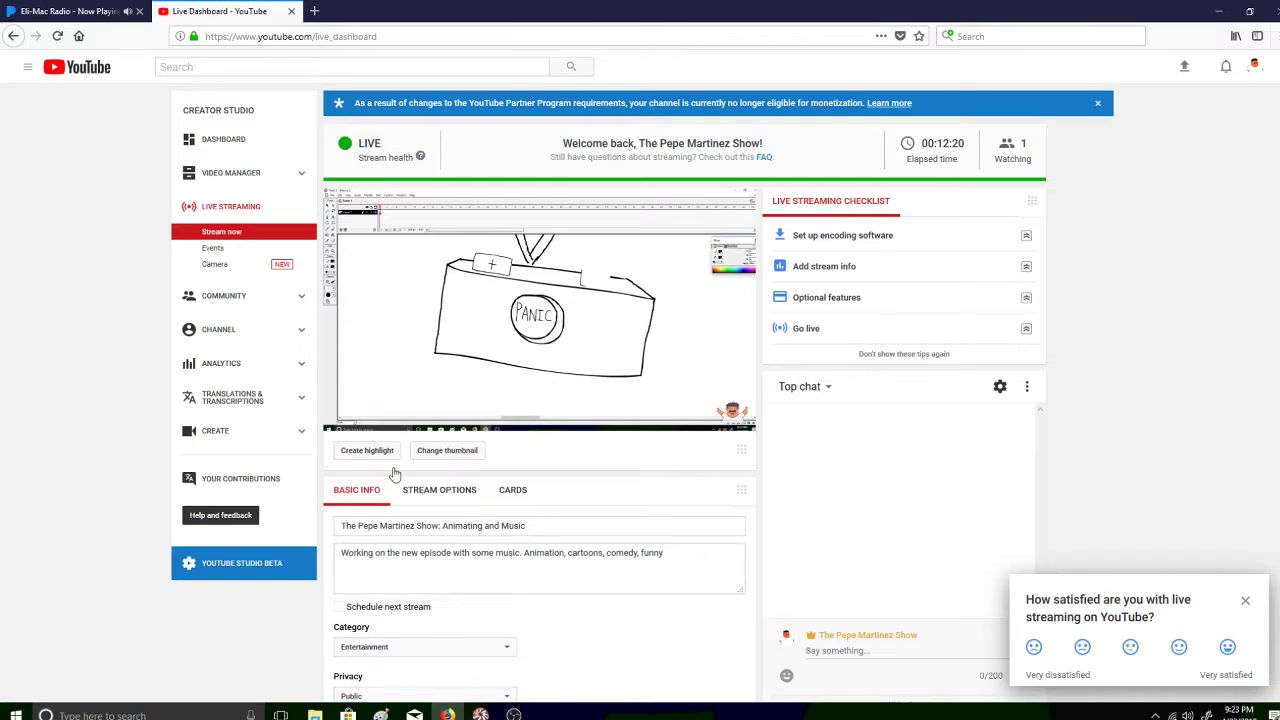
pyautogui.click(316, 11)
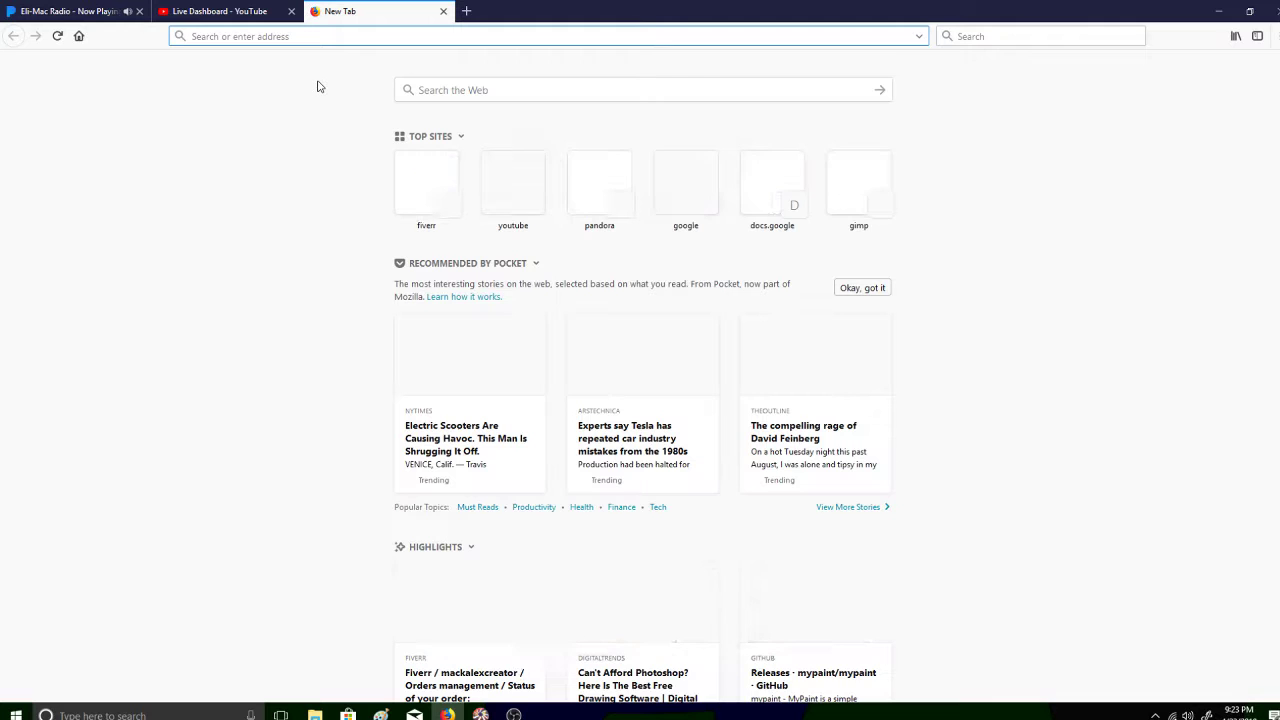
pyautogui.write('ca')
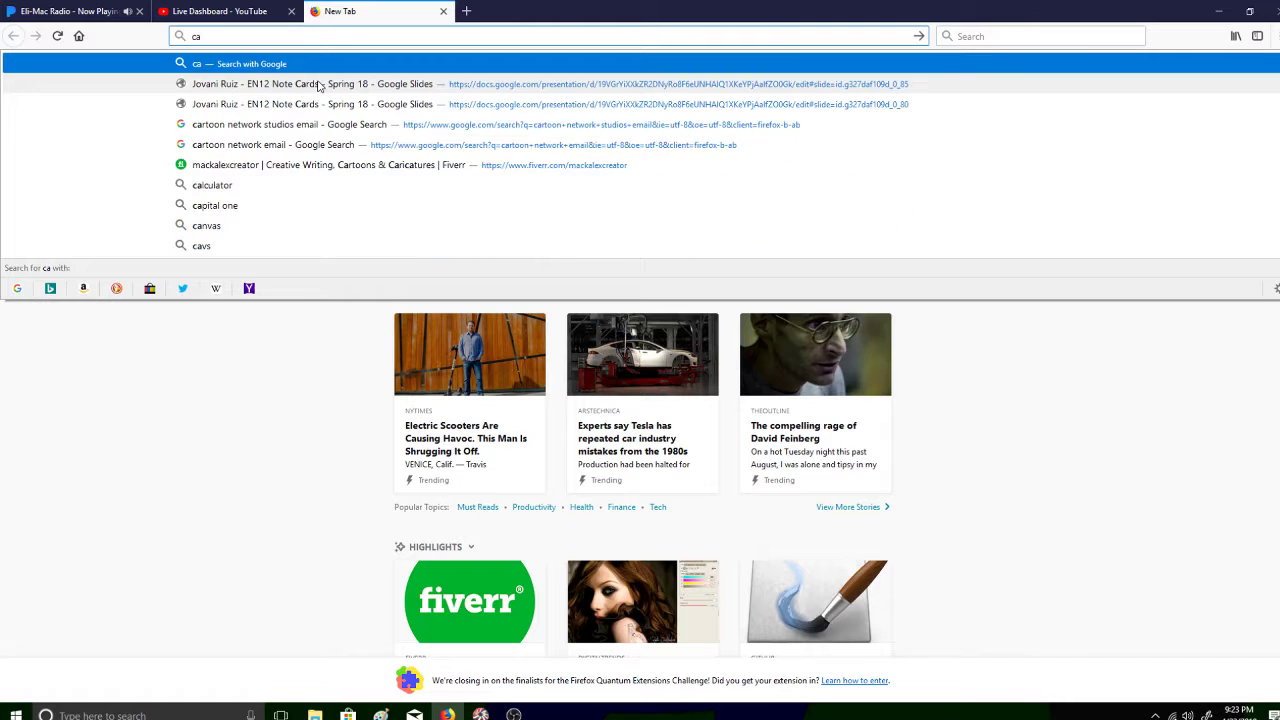
pyautogui.write(' battery')
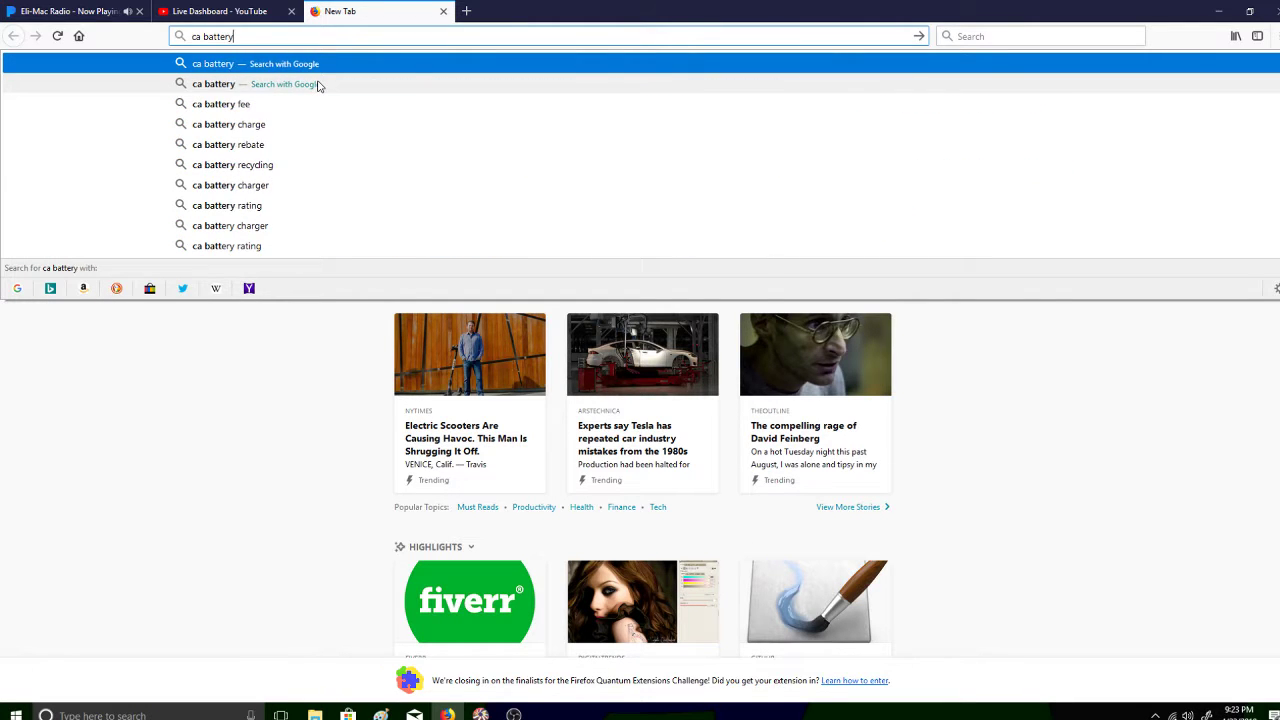
pyautogui.press('Return')
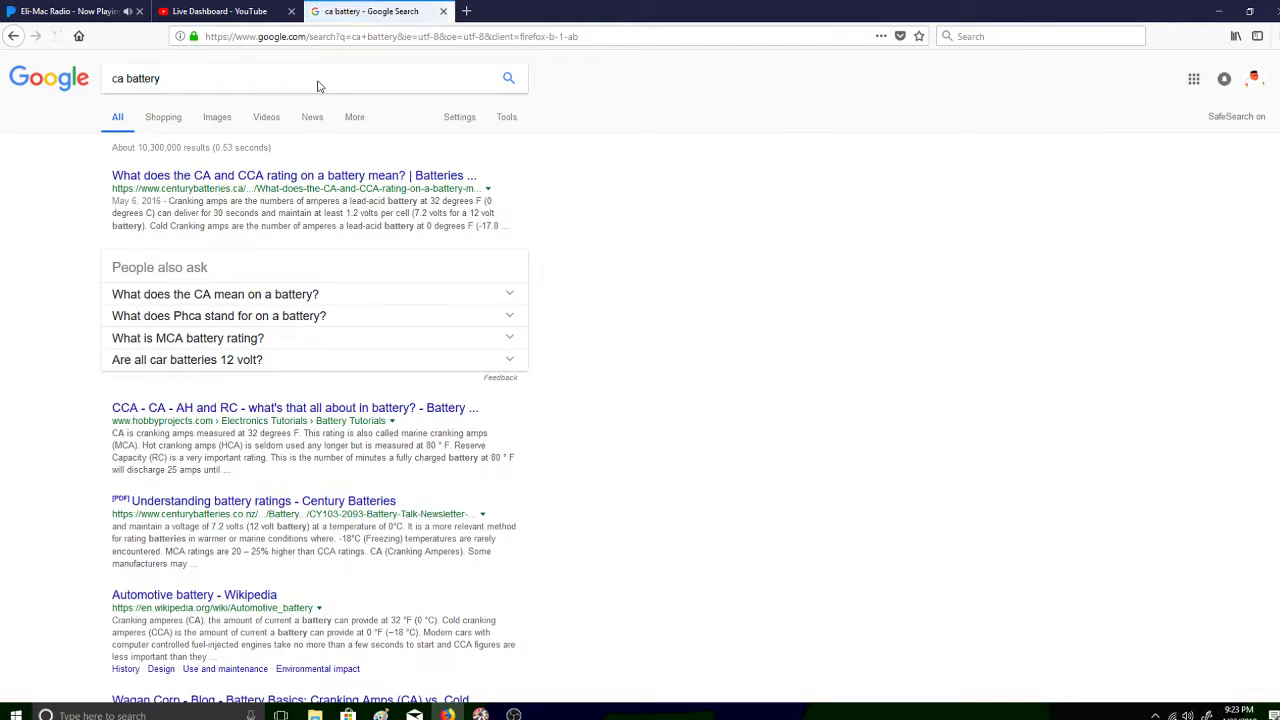
pyautogui.click(128, 80)
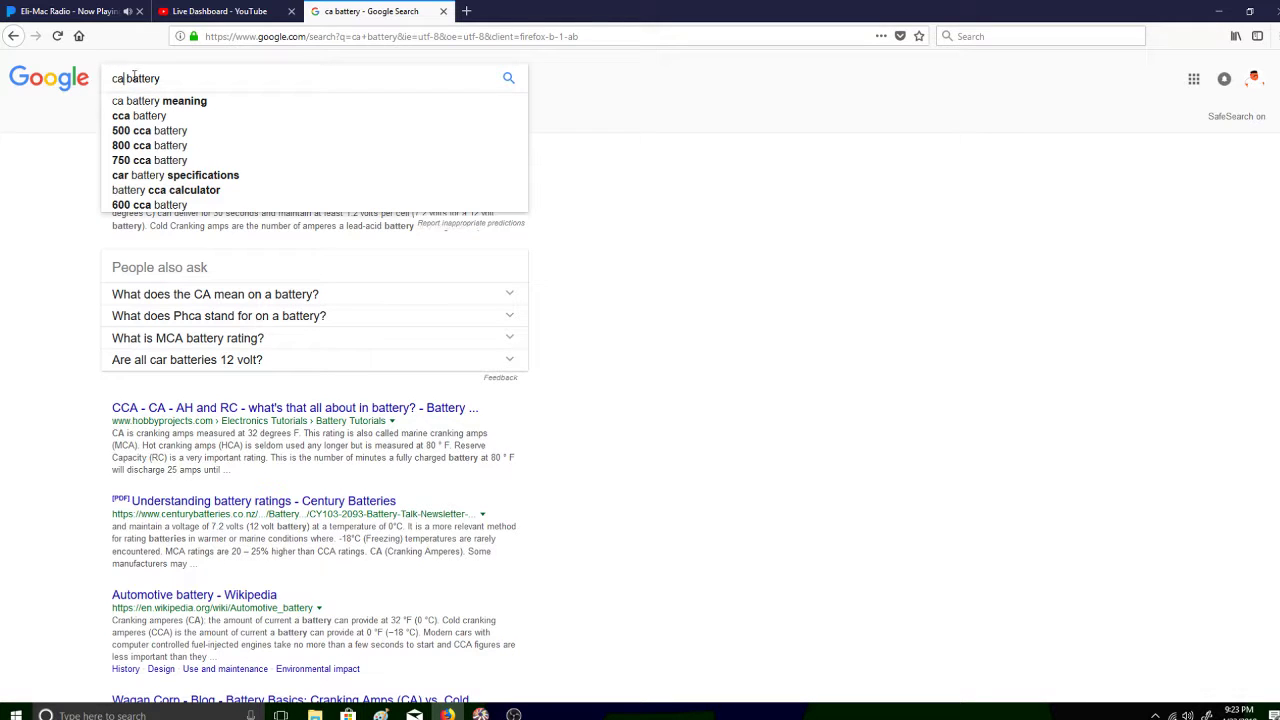
pyautogui.write('r')
pyautogui.press('Return')
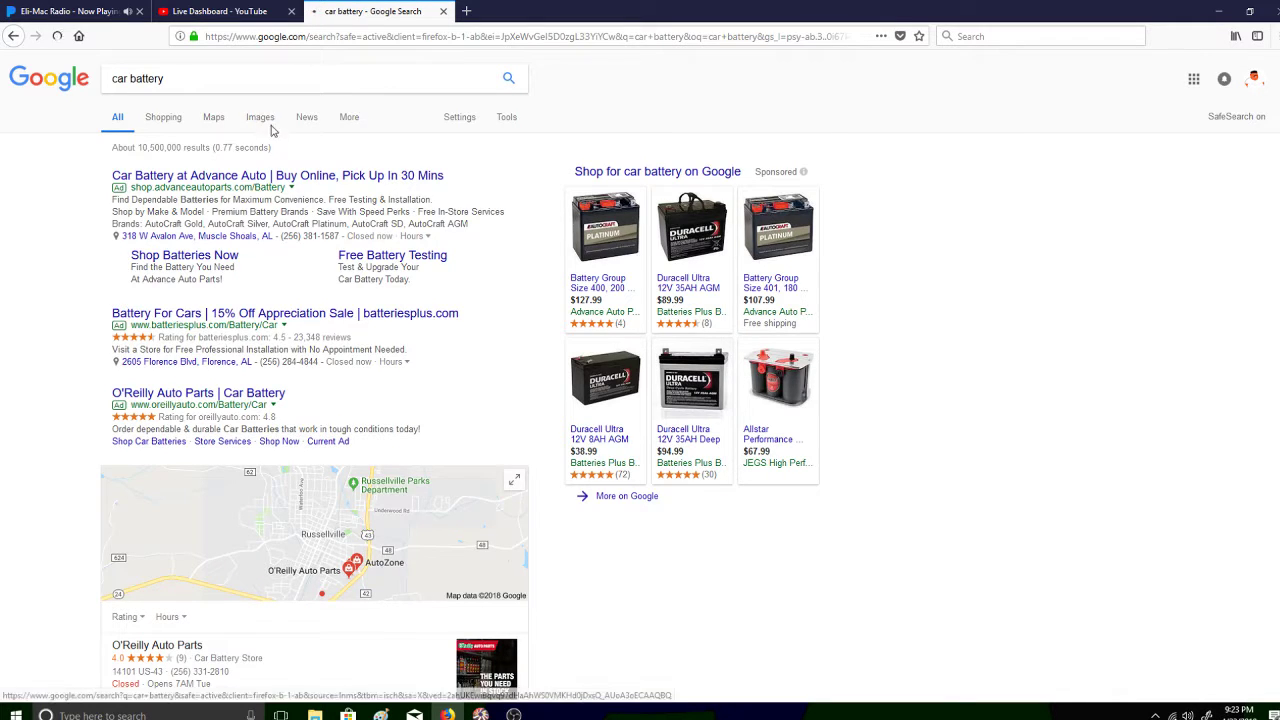
# View image results for the car battery search, enlarge the DieHard and EverStart battery photos, and switch back to Flash
pyautogui.click(258, 116)
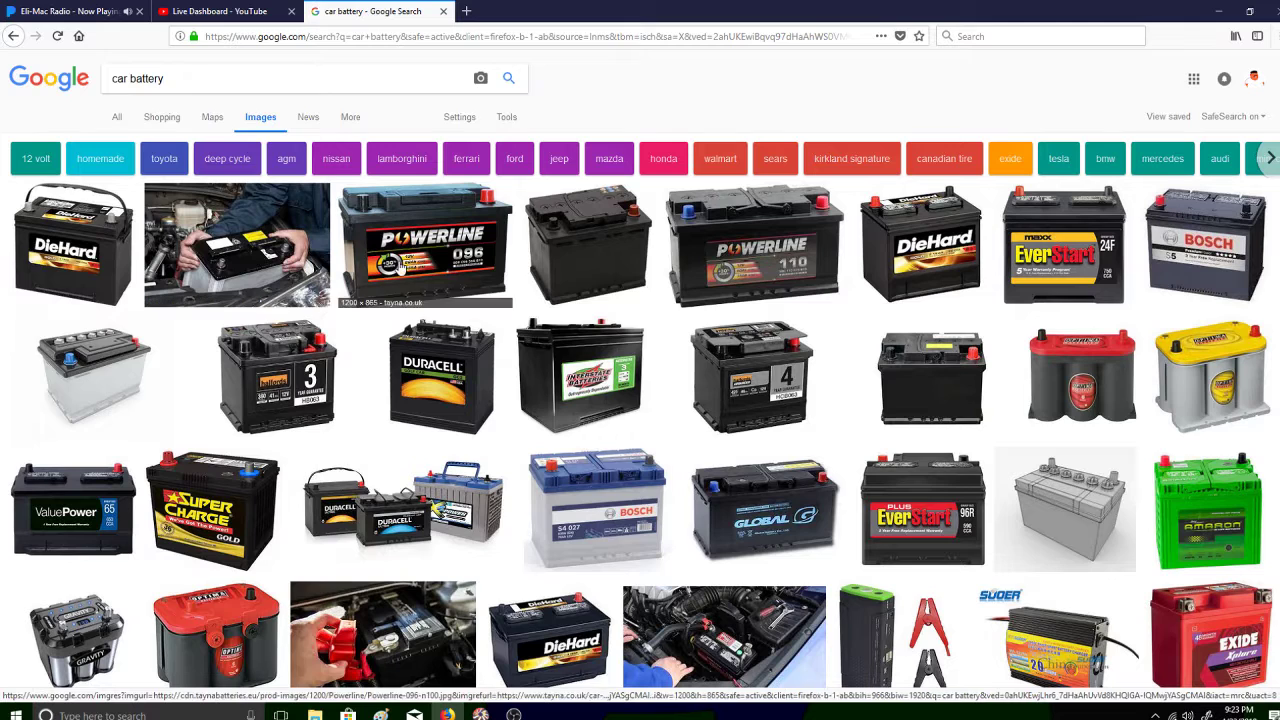
pyautogui.click(905, 242)
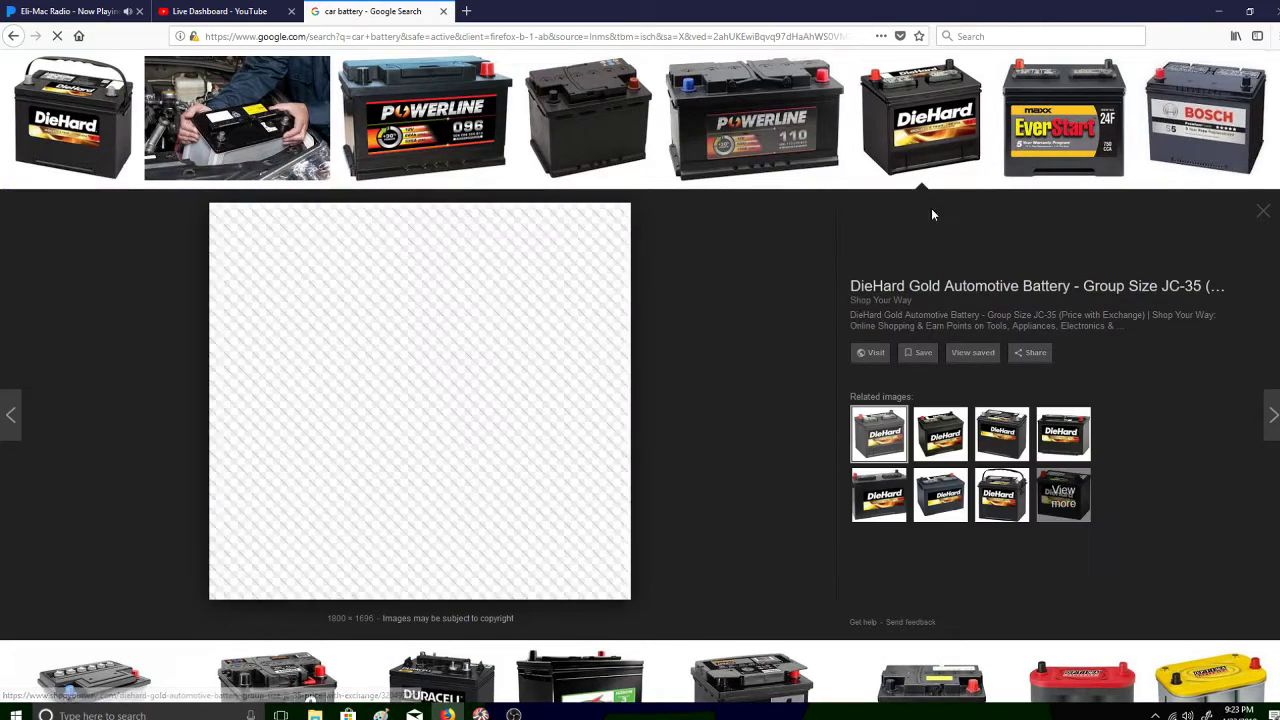
pyautogui.click(1040, 150)
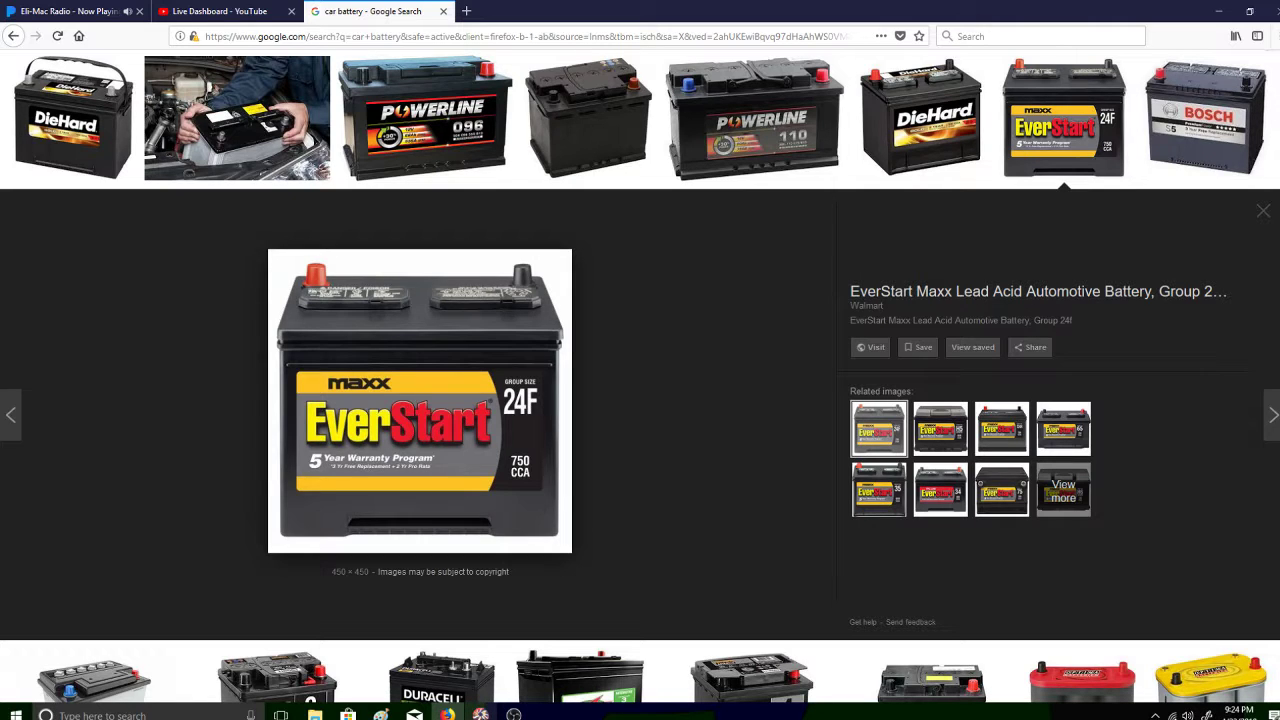
pyautogui.click(453, 612)
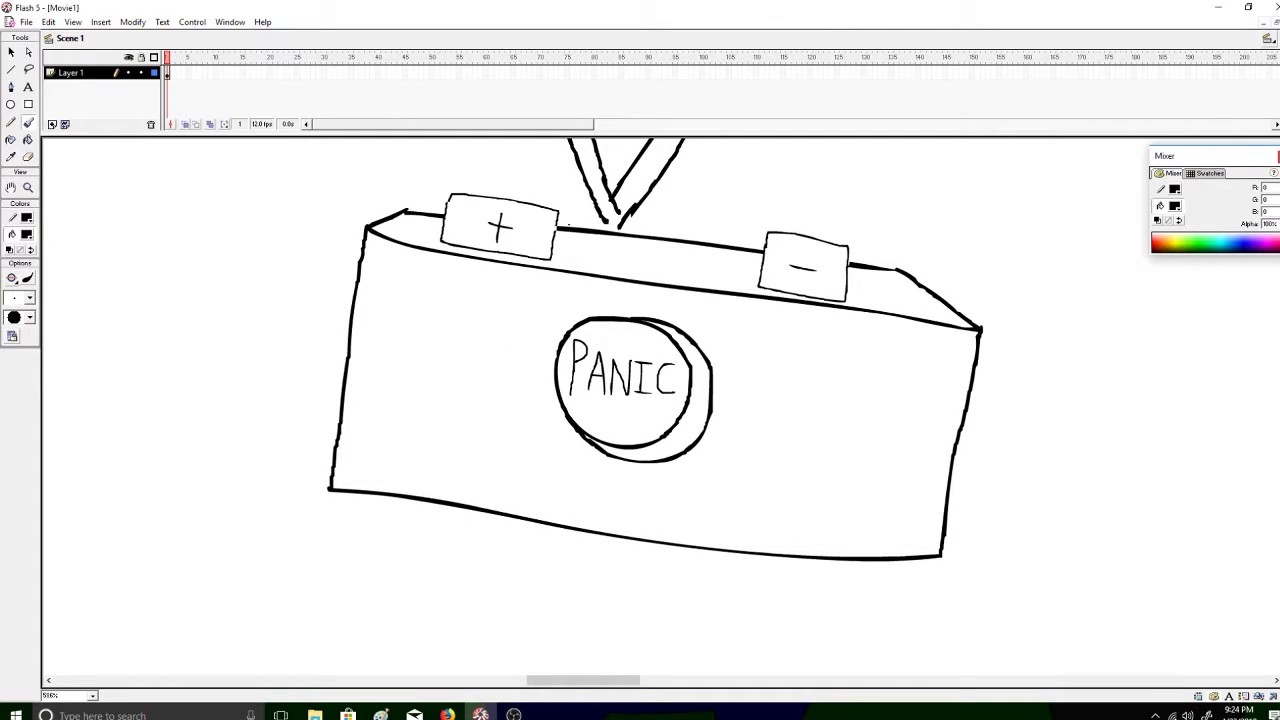
# Remove the plus and minus signs from the two battery terminals and redraw the right terminal's rectangular outline
pyautogui.click(803, 267)
pyautogui.click(806, 237)
pyautogui.click(500, 226)
pyautogui.click(499, 228)
pyautogui.click(762, 238)
pyautogui.moveTo(762, 285); pyautogui.dragTo(849, 298)
pyautogui.moveTo(849, 240); pyautogui.dragTo(771, 236)
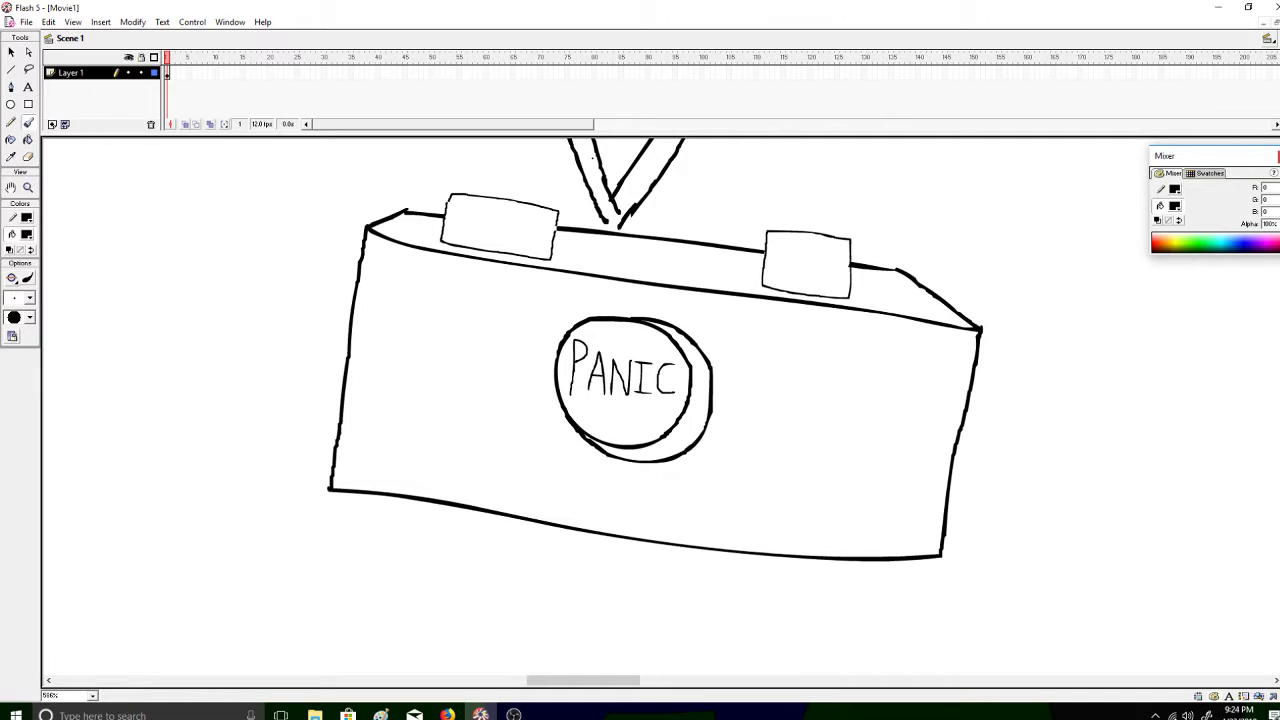
pyautogui.click(28, 140)
pyautogui.click(26, 234)
pyautogui.click(10, 306)
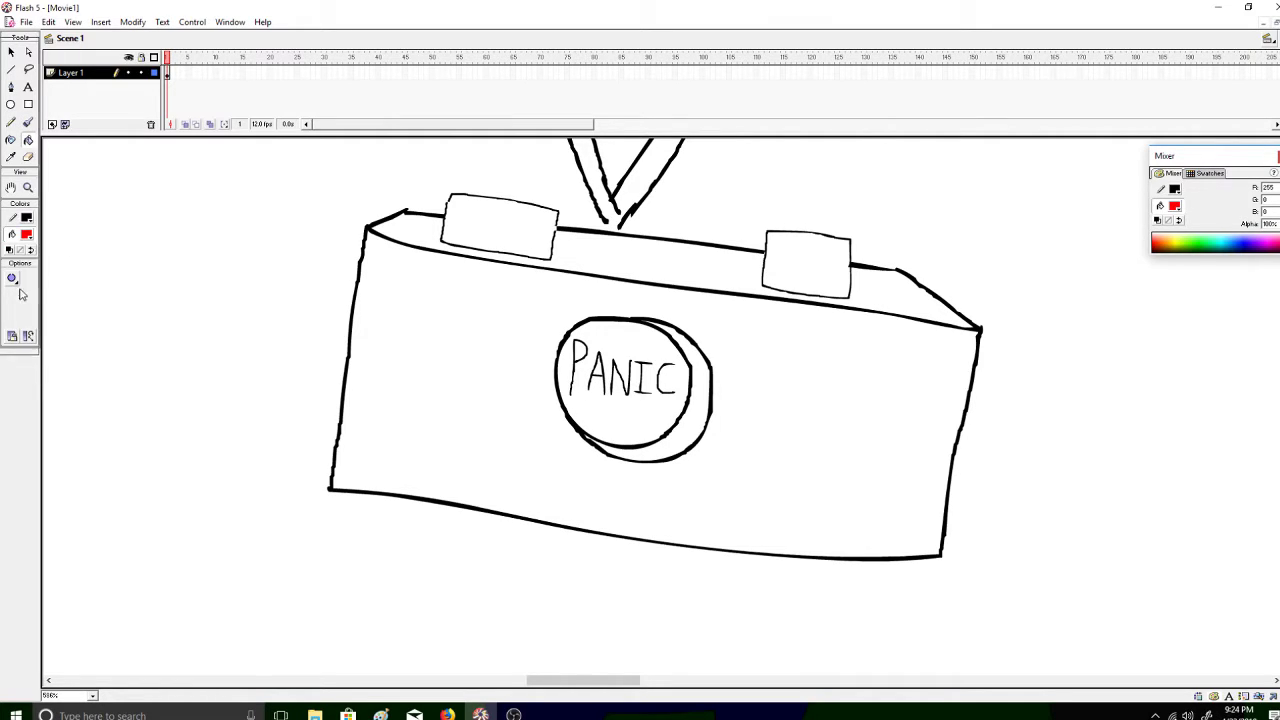
pyautogui.click(28, 127)
pyautogui.click(26, 239)
pyautogui.press('Escape')
pyautogui.click(26, 239)
pyautogui.click(12, 268)
pyautogui.moveTo(480, 220); pyautogui.dragTo(520, 224)
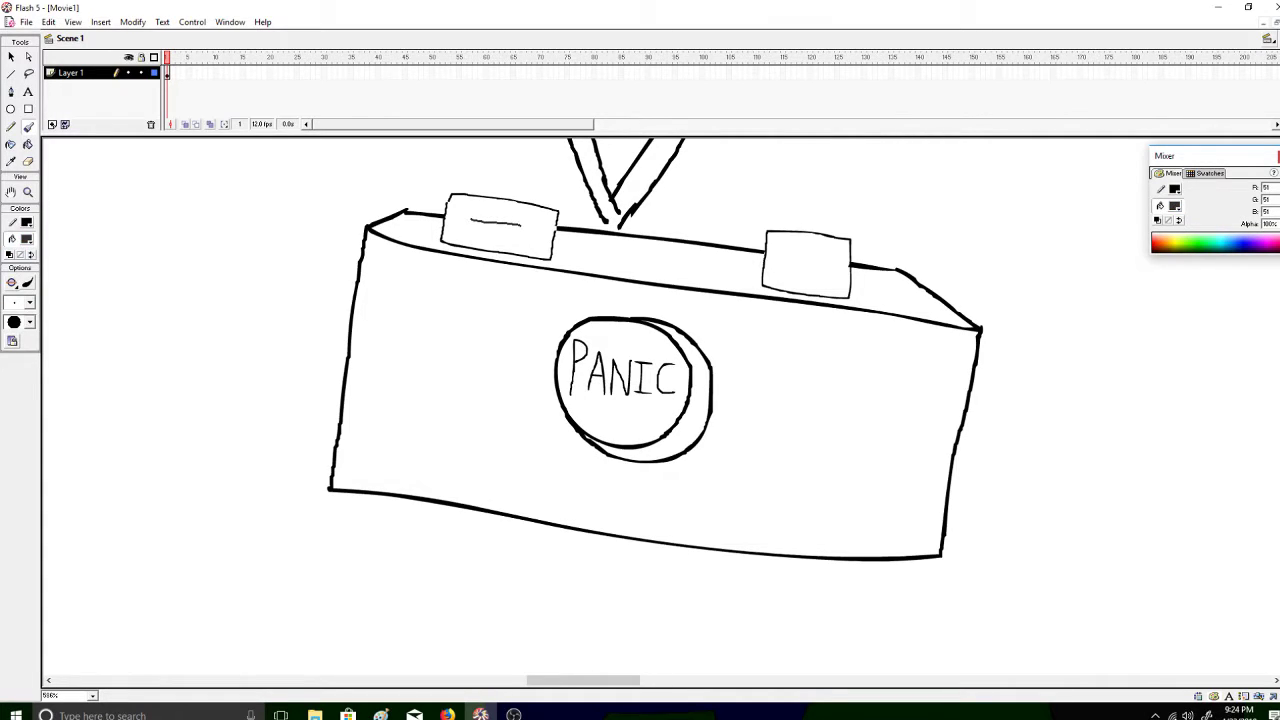
pyautogui.click(26, 239)
pyautogui.click(12, 268)
pyautogui.hotkey('ctrl', 'z')
pyautogui.hotkey('ctrl', 'z')
# Mark the left terminal with a minus and the right one with a plus, and outline a rectangular label below the plus terminal
pyautogui.moveTo(477, 221); pyautogui.dragTo(518, 225)
pyautogui.moveTo(808, 273); pyautogui.dragTo(806, 250)
pyautogui.moveTo(733, 300)
pyautogui.mouseDown()
pyautogui.moveTo(730, 352)
pyautogui.moveTo(786, 366)
pyautogui.moveTo(913, 379)
pyautogui.moveTo(915, 325)
pyautogui.mouseUp()
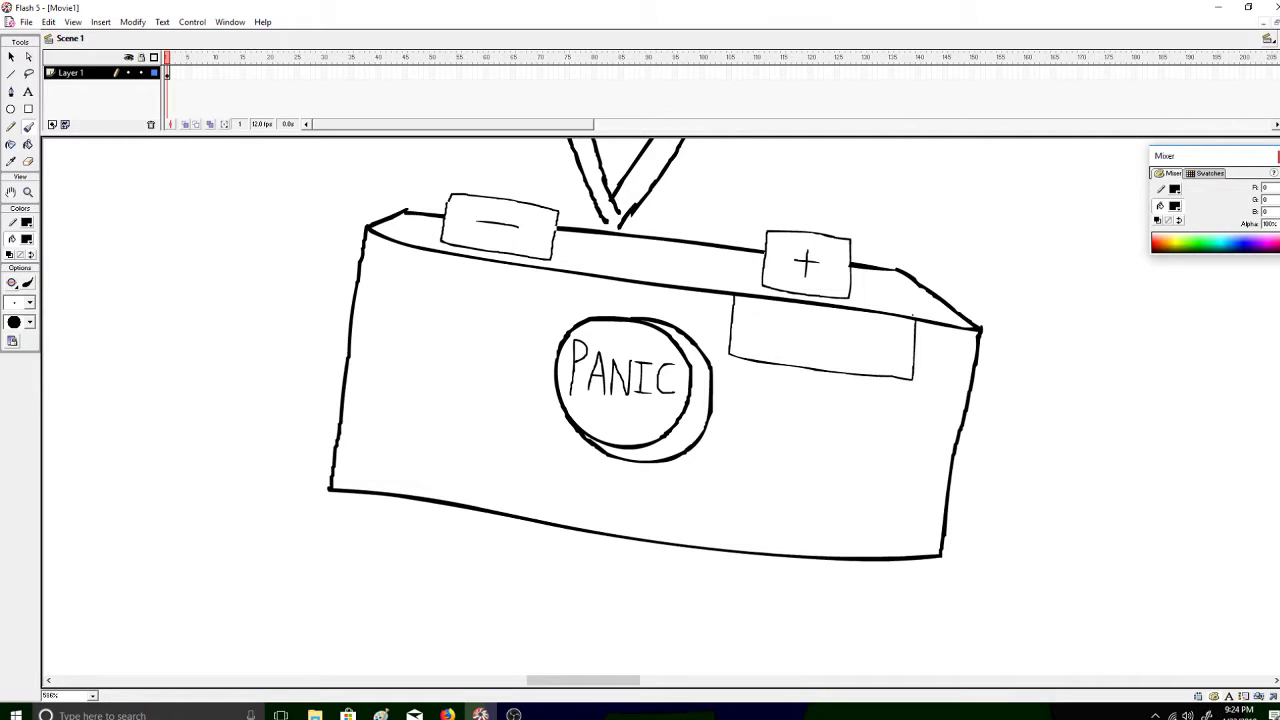
# Letter BATTERYPLUS inside the rectangular label on the box's front face with the Brush tool
pyautogui.moveTo(741, 346)
pyautogui.mouseDown()
pyautogui.moveTo(745, 313)
pyautogui.moveTo(741, 346)
pyautogui.moveTo(760, 317)
pyautogui.moveTo(765, 348)
pyautogui.mouseUp()
pyautogui.hotkey('ctrl', 'z')
pyautogui.moveTo(755, 336)
pyautogui.mouseDown()
pyautogui.moveTo(787, 343)
pyautogui.moveTo(787, 323)
pyautogui.moveTo(806, 333)
pyautogui.moveTo(808, 353)
pyautogui.moveTo(818, 337)
pyautogui.moveTo(842, 353)
pyautogui.moveTo(845, 333)
pyautogui.moveTo(852, 347)
pyautogui.moveTo(860, 335)
pyautogui.moveTo(889, 361)
pyautogui.mouseUp()
pyautogui.click(786, 342)
pyautogui.hotkey('ctrl', 'z')
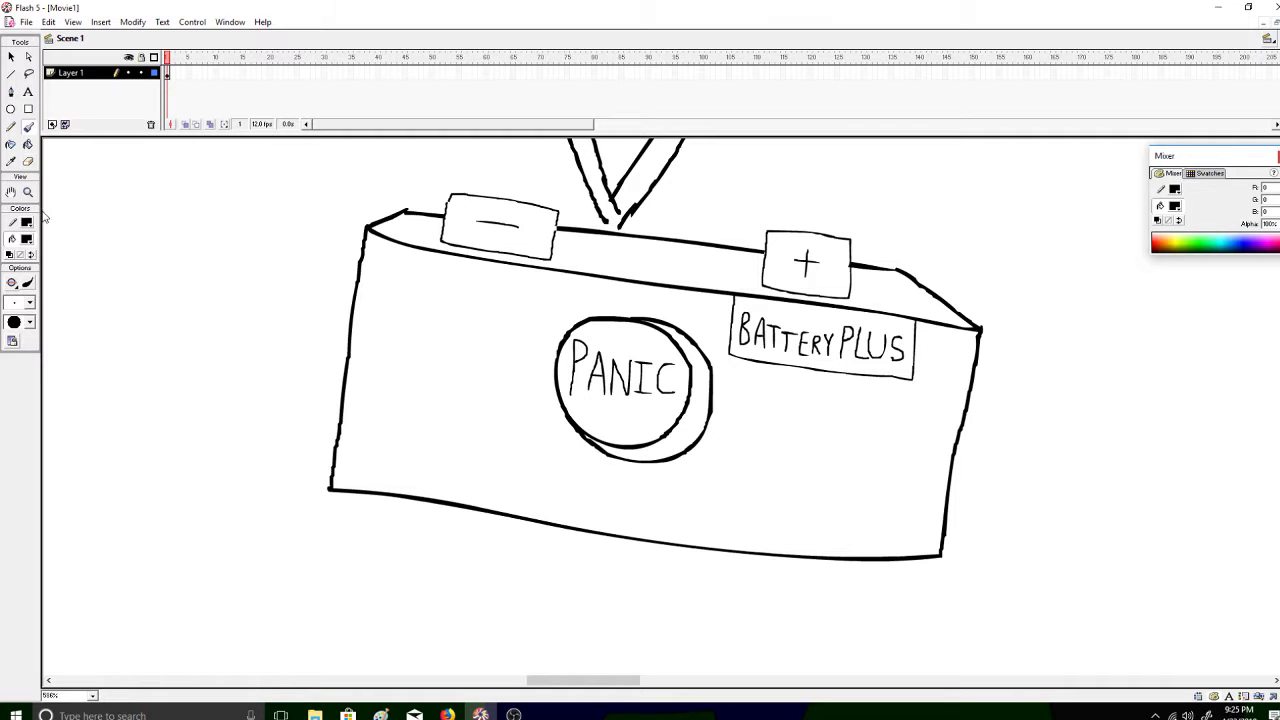
# Check the YouTube live dashboard in Firefox and switch back to Flash
pyautogui.click(447, 713)
pyautogui.click(220, 11)
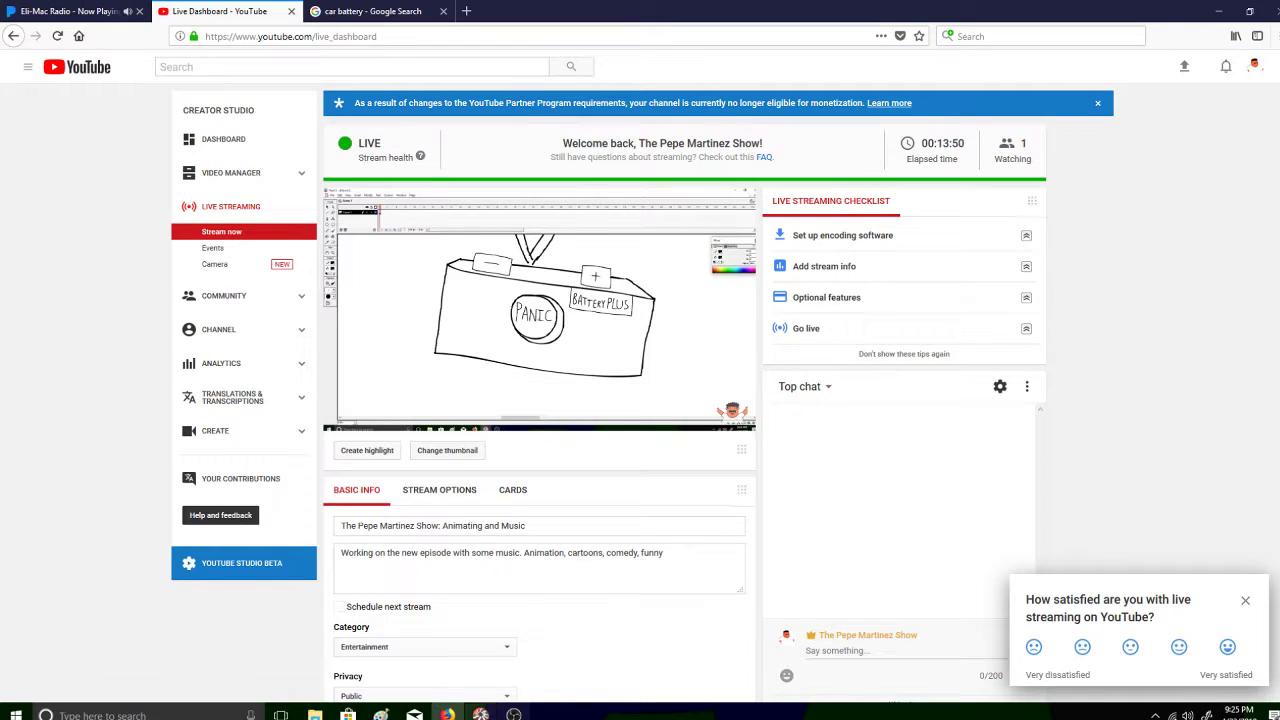
pyautogui.click(480, 713)
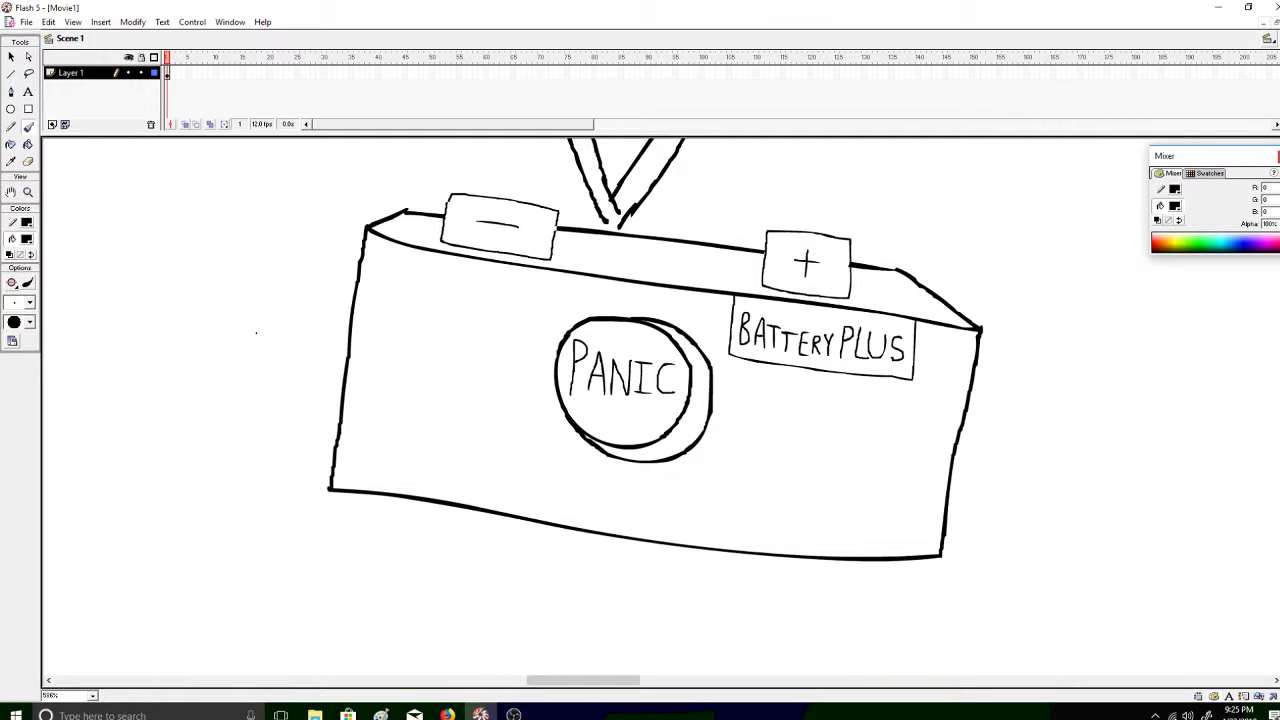
# Erase the double-lined V-shaped strap between the character's neck and the box
pyautogui.click(28, 192)
pyautogui.click(28, 282)
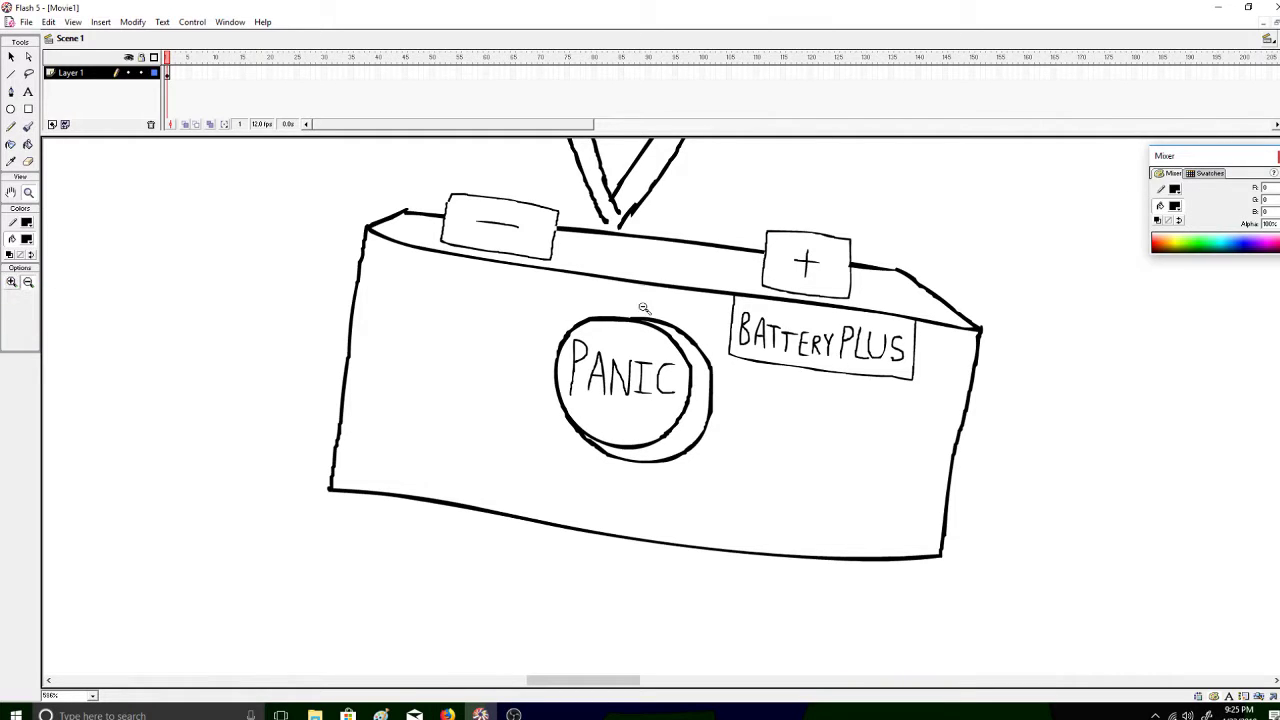
pyautogui.click(723, 290)
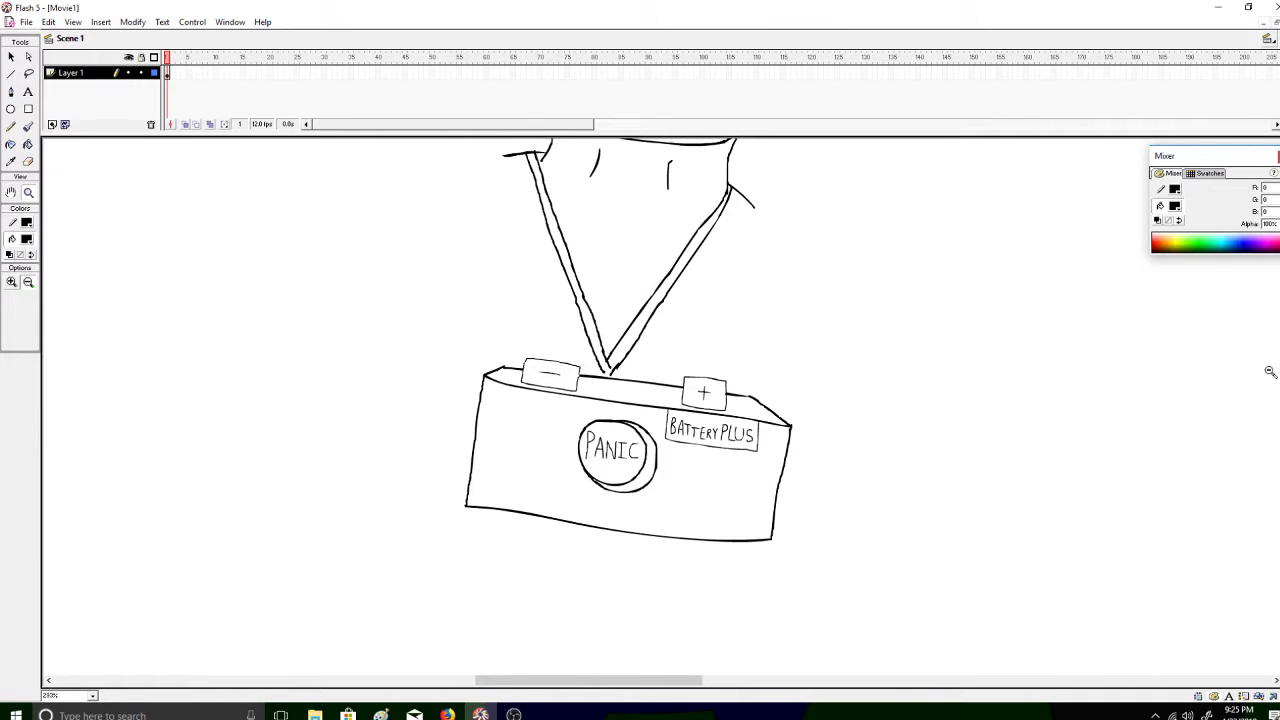
pyautogui.scroll(5, 673, 259)
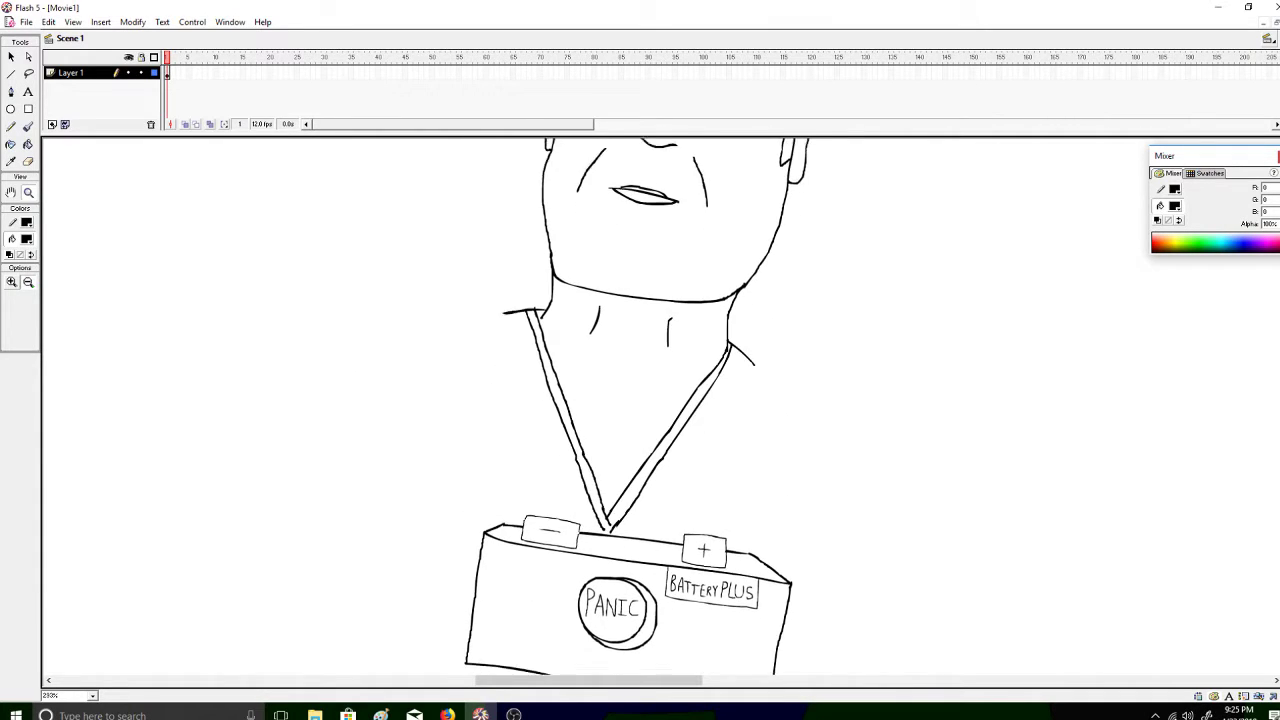
pyautogui.click(30, 164)
pyautogui.moveTo(563, 386)
pyautogui.mouseDown()
pyautogui.moveTo(616, 514)
pyautogui.moveTo(607, 486)
pyautogui.moveTo(647, 435)
pyautogui.moveTo(639, 453)
pyautogui.moveTo(663, 386)
pyautogui.moveTo(679, 423)
pyautogui.moveTo(724, 361)
pyautogui.moveTo(727, 325)
pyautogui.moveTo(734, 337)
pyautogui.moveTo(716, 359)
pyautogui.moveTo(693, 358)
pyautogui.moveTo(637, 475)
pyautogui.moveTo(639, 459)
pyautogui.moveTo(622, 463)
pyautogui.moveTo(606, 507)
pyautogui.moveTo(562, 398)
pyautogui.moveTo(563, 414)
pyautogui.moveTo(573, 425)
pyautogui.moveTo(535, 296)
pyautogui.moveTo(498, 303)
pyautogui.moveTo(551, 314)
pyautogui.moveTo(603, 417)
pyautogui.moveTo(626, 531)
pyautogui.mouseUp()
pyautogui.hotkey('ctrl', 'z')
# Draw a single-line cord from both sides of the neck, joining above the box and ending in a small rectangular clip on its top
pyautogui.click(28, 126)
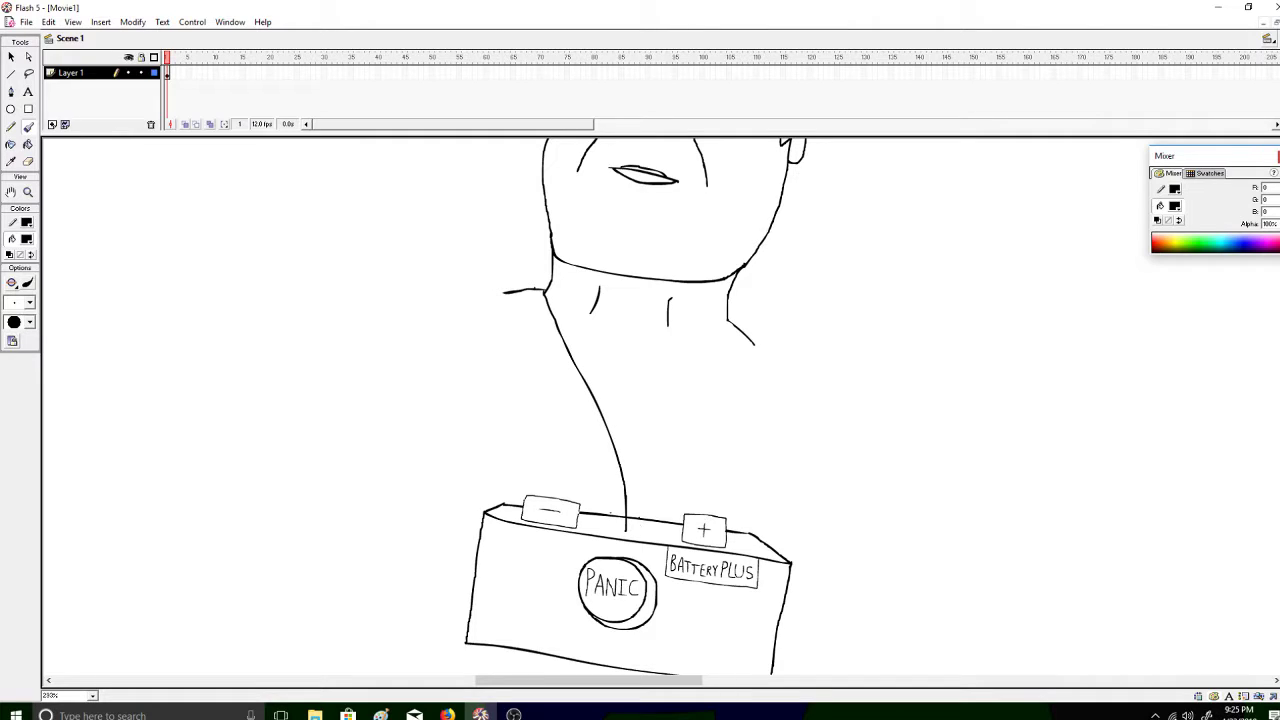
pyautogui.moveTo(726, 322)
pyautogui.mouseDown()
pyautogui.moveTo(640, 435)
pyautogui.moveTo(626, 530)
pyautogui.mouseUp()
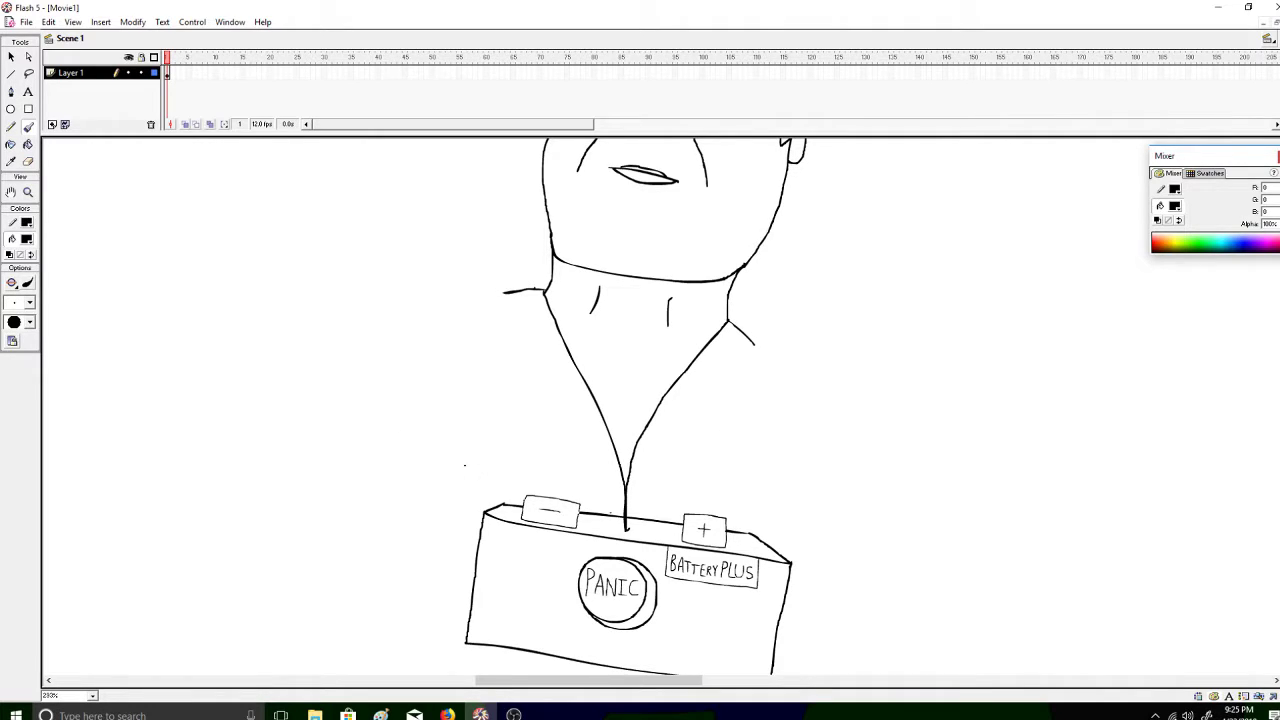
pyautogui.click(28, 161)
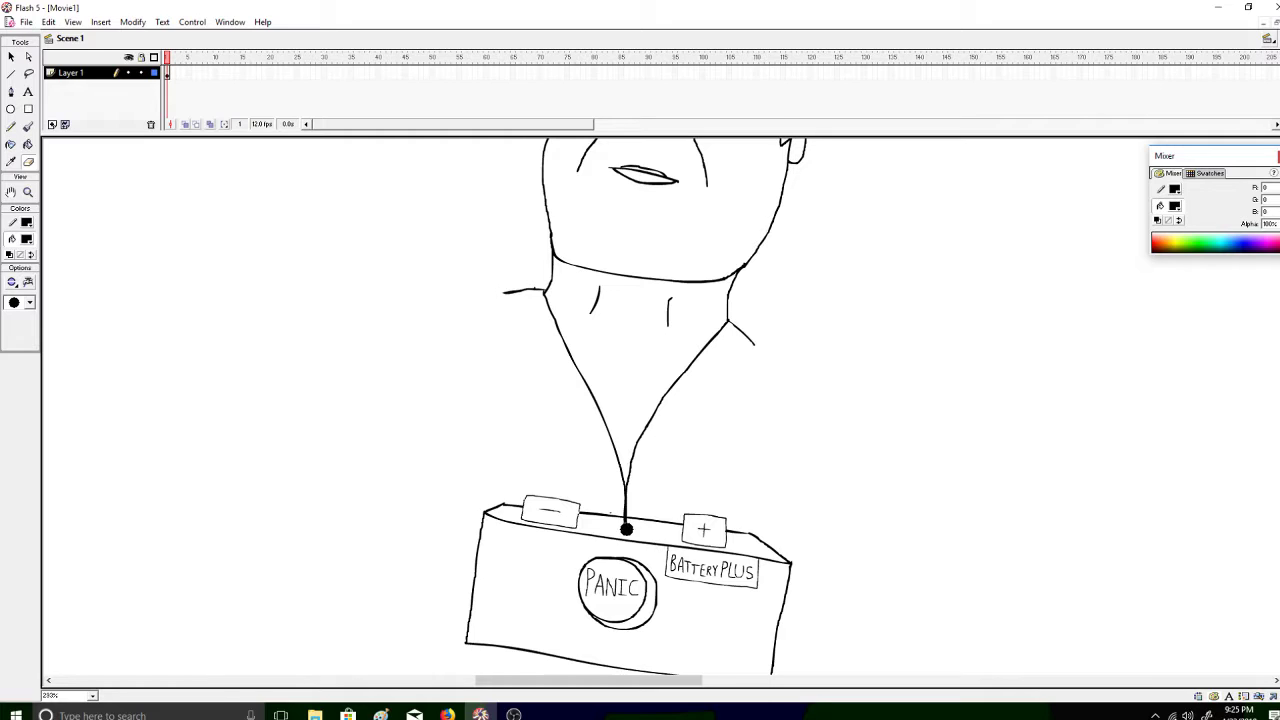
pyautogui.click(28, 126)
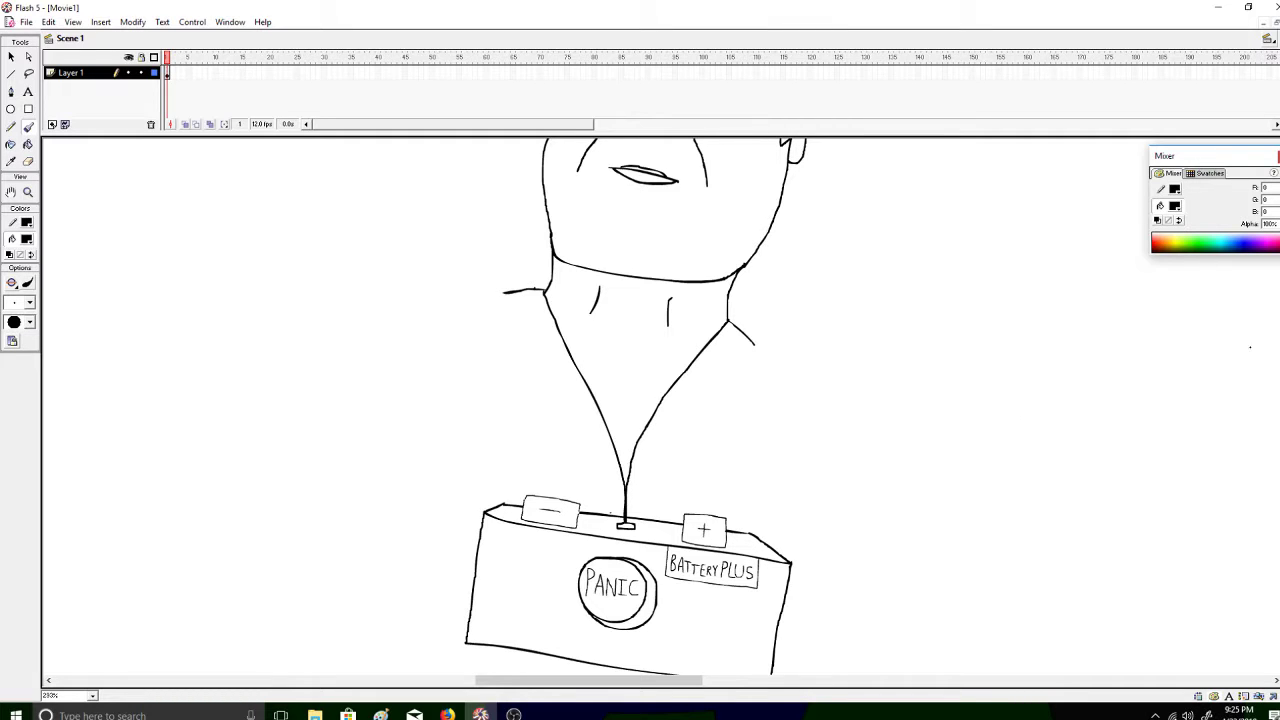
pyautogui.scroll(5, 640, 400)
pyautogui.scroll(-3, 640, 400)
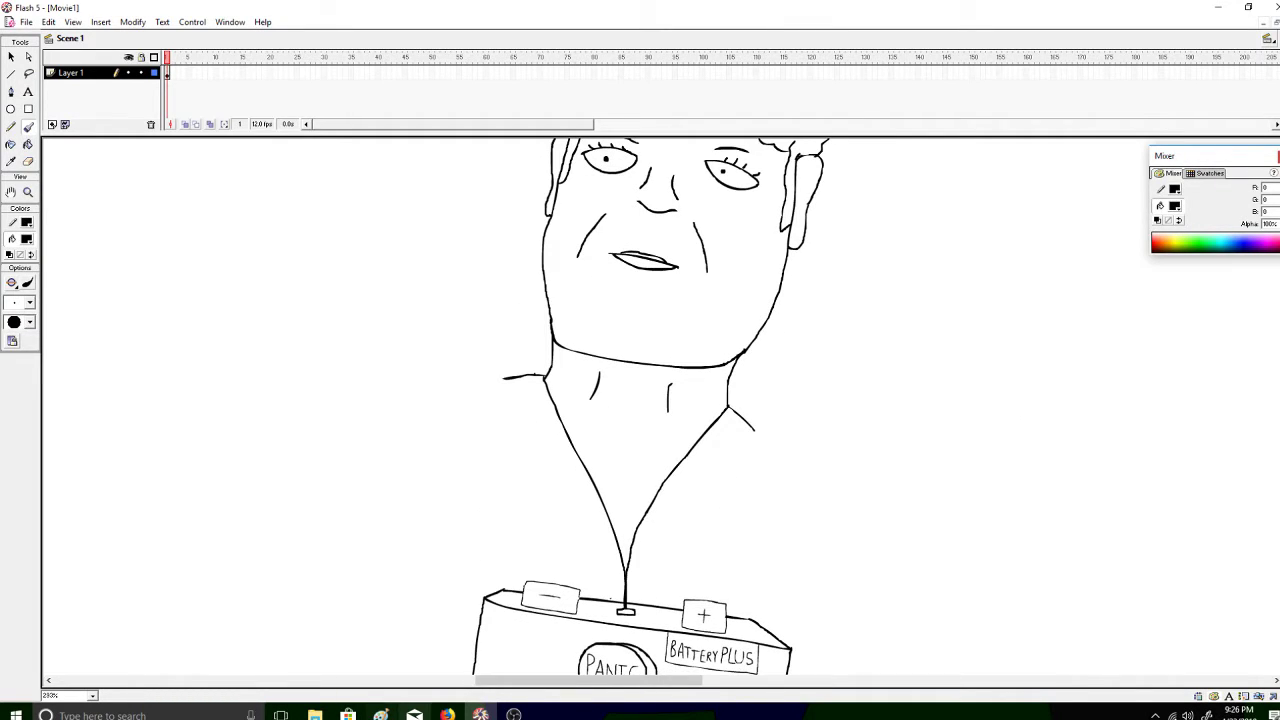
# Dismiss the Get More Skips offer on Pandora in Firefox, glance at the YouTube live dashboard, and switch back to Flash
pyautogui.click(447, 714)
pyautogui.click(70, 11)
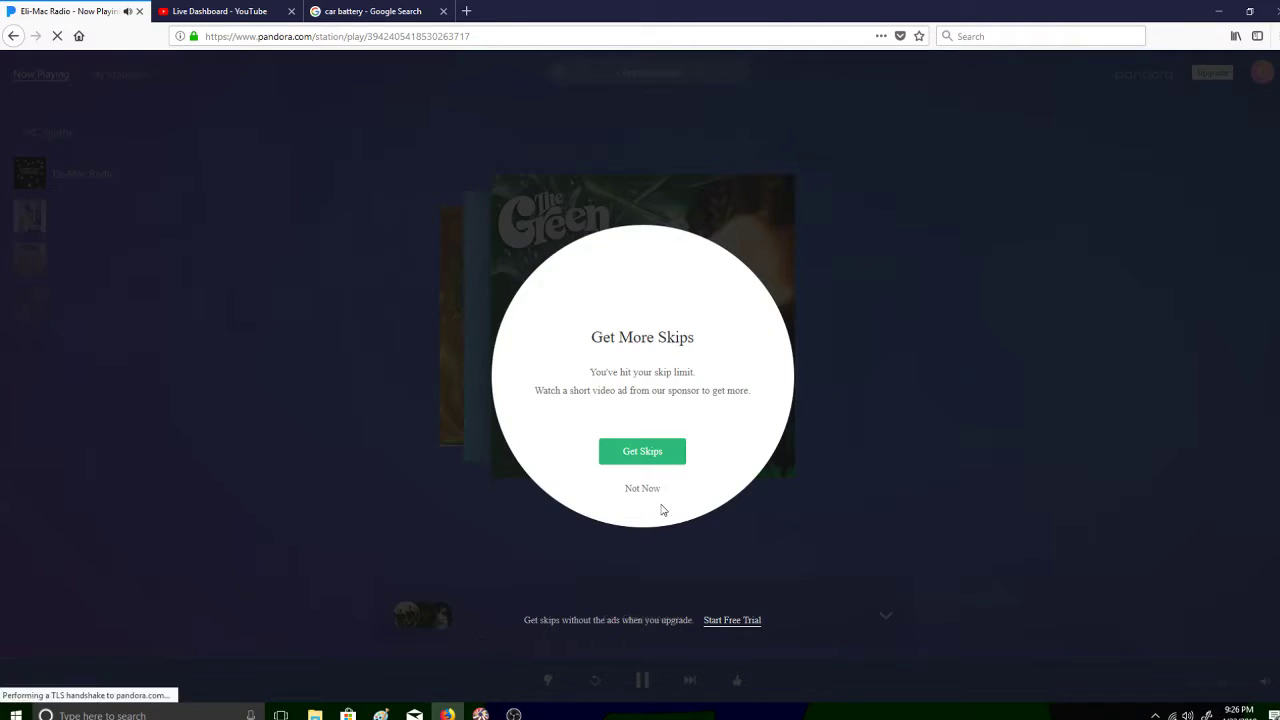
pyautogui.click(643, 489)
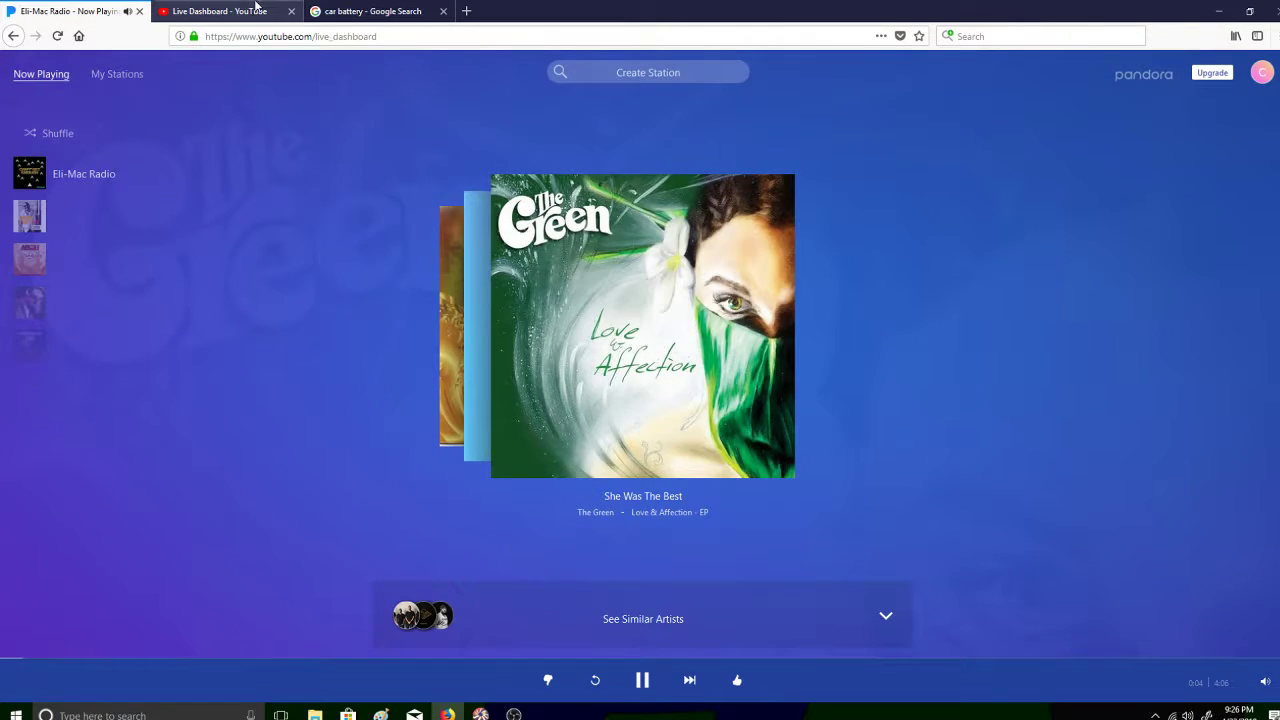
pyautogui.click(219, 11)
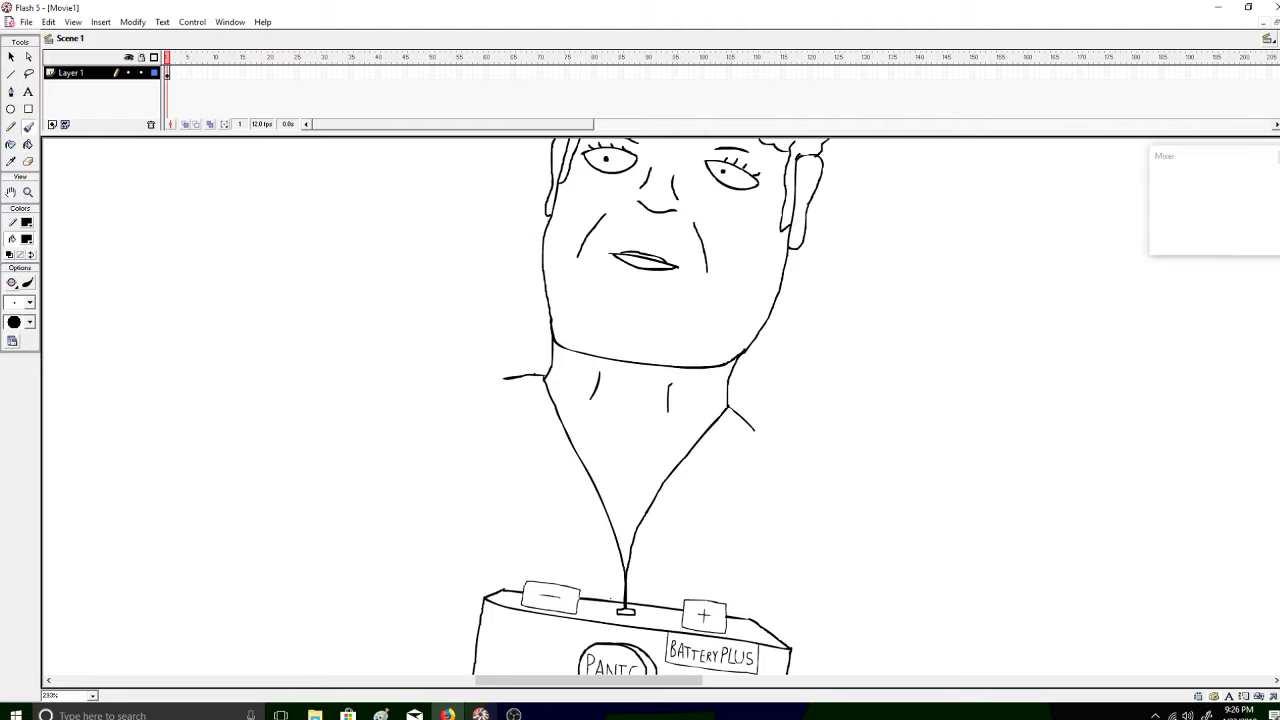
pyautogui.click(480, 714)
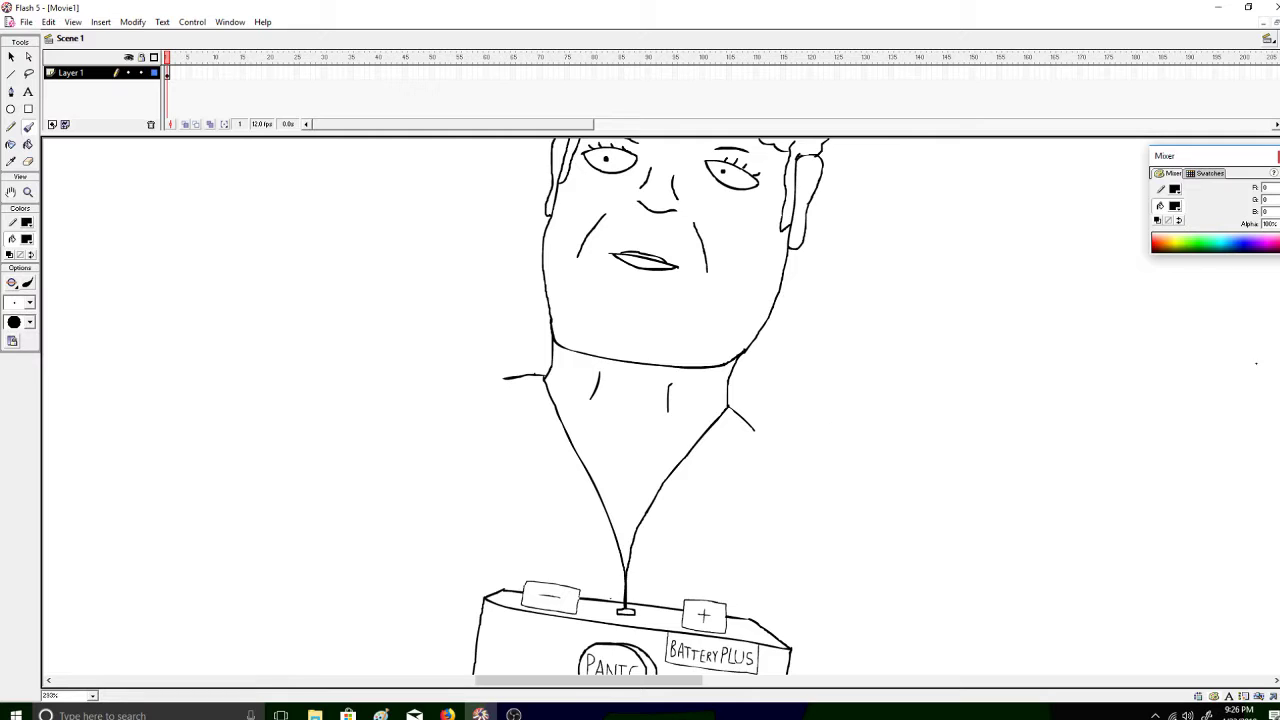
# Draw a wide curved collar below the neck, running from one shoulder line to the other behind the cord
pyautogui.scroll(-5, 630, 400)
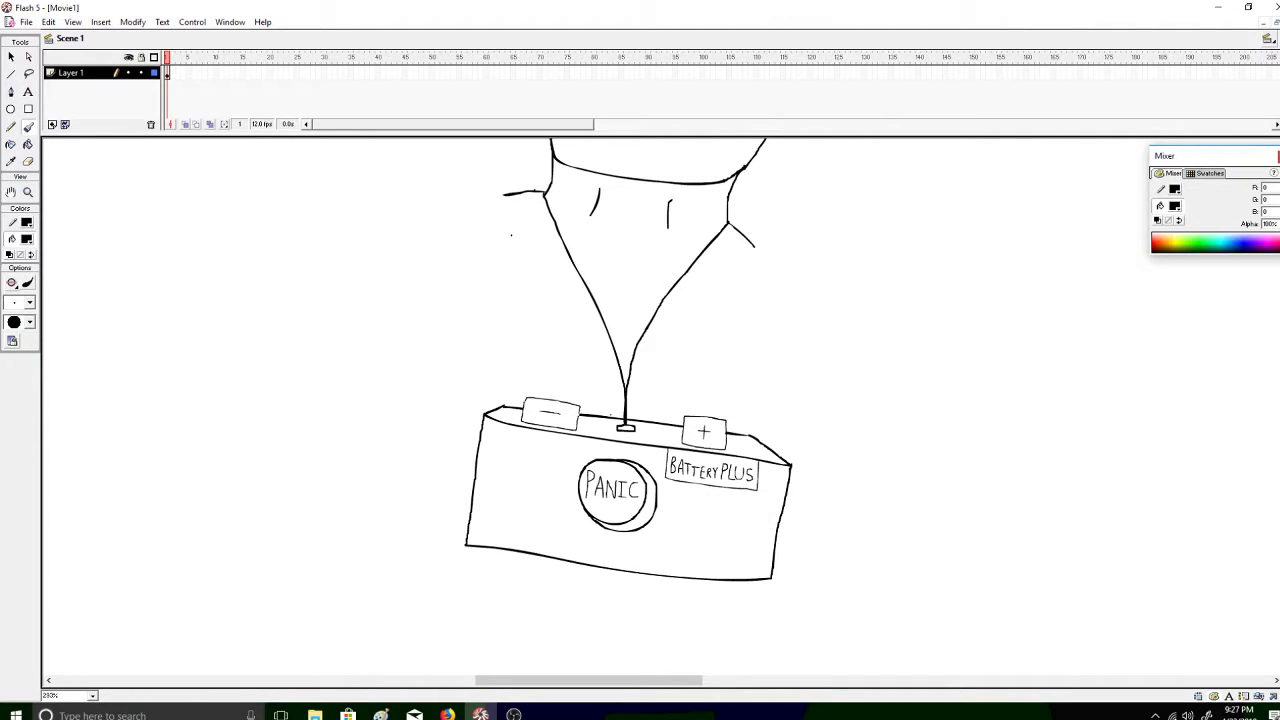
pyautogui.moveTo(505, 196)
pyautogui.mouseDown()
pyautogui.moveTo(540, 313)
pyautogui.moveTo(594, 345)
pyautogui.moveTo(689, 347)
pyautogui.moveTo(718, 330)
pyautogui.moveTo(759, 262)
pyautogui.mouseUp()
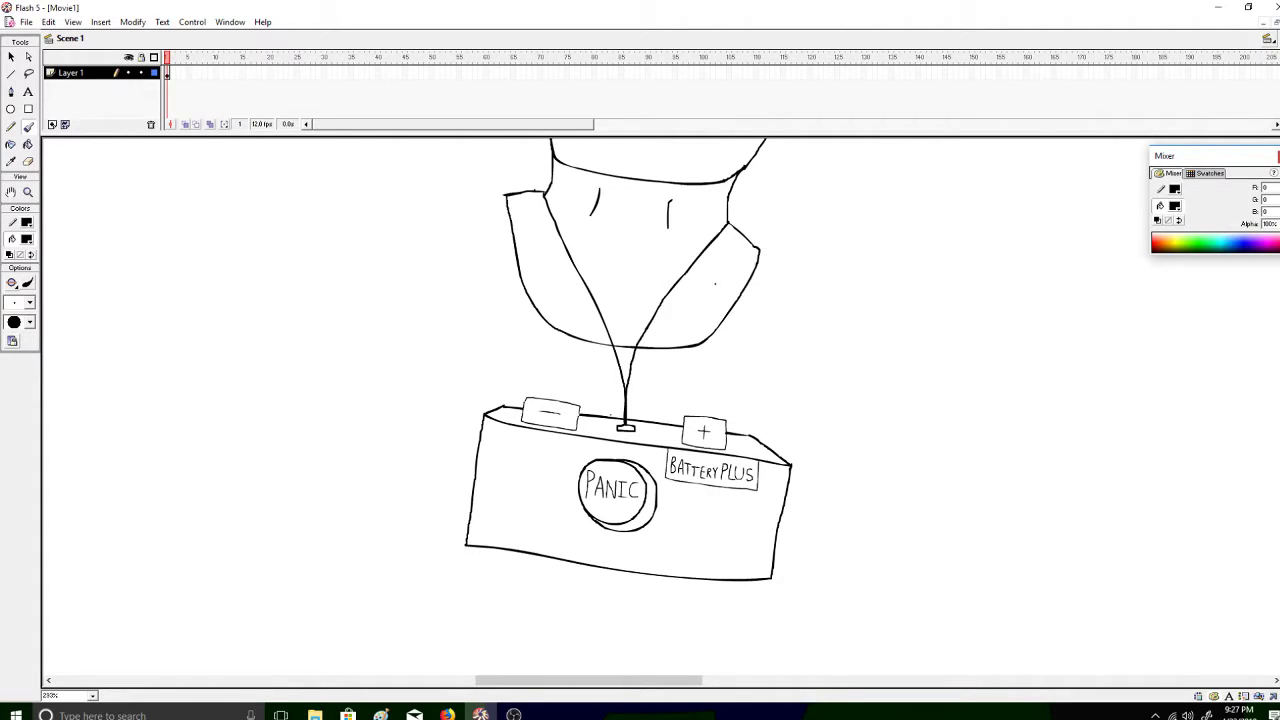
# Draw the left arm's outer contour from the shoulder around to the box, and undo its inner line and sleeve end
pyautogui.moveTo(486, 197)
pyautogui.mouseDown()
pyautogui.moveTo(403, 222)
pyautogui.moveTo(369, 250)
pyautogui.moveTo(329, 372)
pyautogui.moveTo(333, 422)
pyautogui.moveTo(355, 458)
pyautogui.moveTo(432, 505)
pyautogui.moveTo(492, 517)
pyautogui.moveTo(505, 478)
pyautogui.moveTo(401, 428)
pyautogui.moveTo(397, 348)
pyautogui.moveTo(420, 284)
pyautogui.mouseUp()
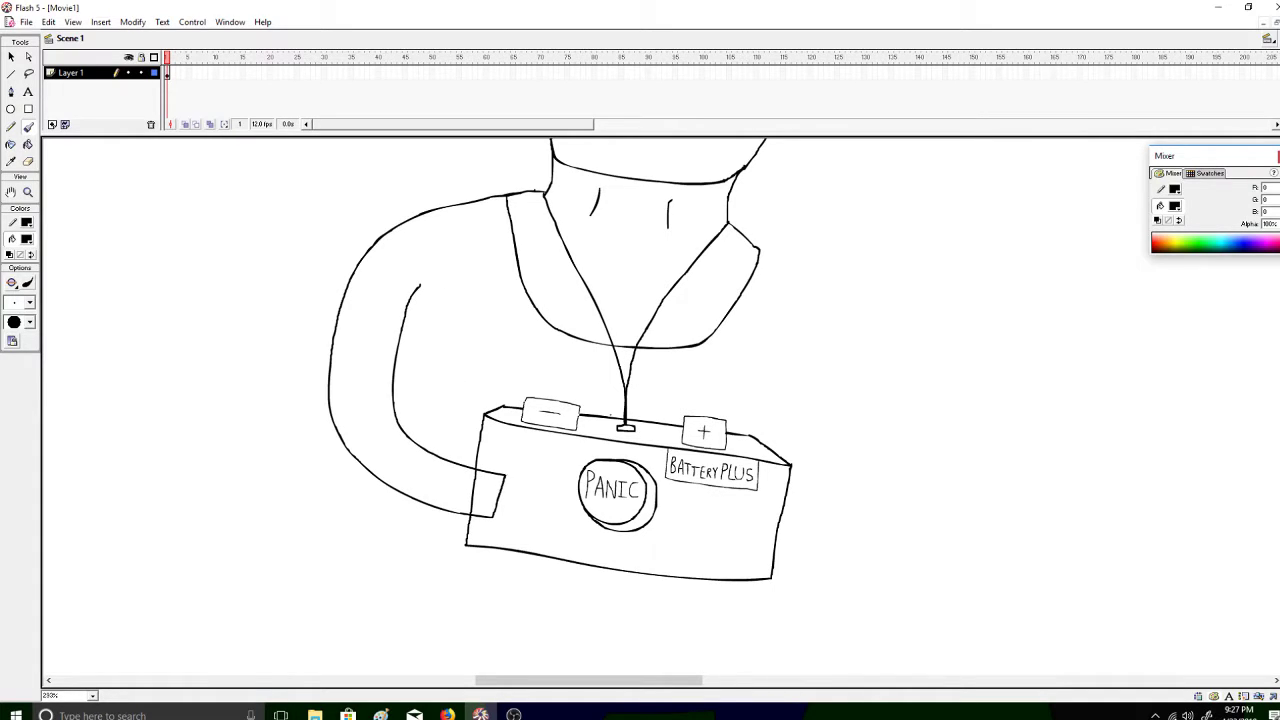
pyautogui.hotkey('ctrl', 'z')
pyautogui.hotkey('ctrl', 'z')
pyautogui.hotkey('ctrl', 'z')
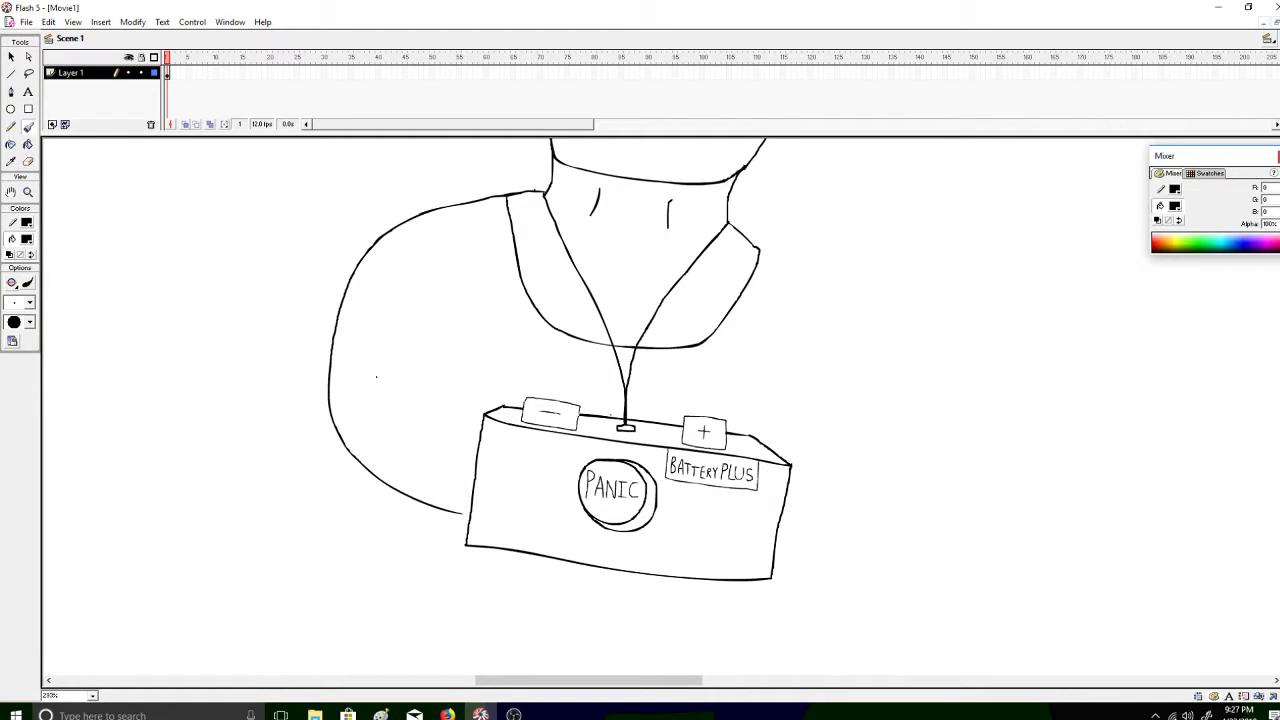
# Erase the lower bend of the left arm and redraw it longer, with an inner arm line and a cuff beside the box's lower corner
pyautogui.click(28, 161)
pyautogui.moveTo(422, 498)
pyautogui.mouseDown()
pyautogui.moveTo(457, 515)
pyautogui.moveTo(444, 500)
pyautogui.moveTo(413, 504)
pyautogui.moveTo(333, 434)
pyautogui.mouseUp()
pyautogui.click(28, 127)
pyautogui.moveTo(329, 379)
pyautogui.mouseDown()
pyautogui.moveTo(334, 486)
pyautogui.moveTo(345, 516)
pyautogui.moveTo(407, 555)
pyautogui.mouseUp()
pyautogui.moveTo(413, 306)
pyautogui.mouseDown()
pyautogui.moveTo(396, 484)
pyautogui.moveTo(402, 498)
pyautogui.moveTo(413, 381)
pyautogui.moveTo(403, 491)
pyautogui.moveTo(443, 531)
pyautogui.moveTo(425, 563)
pyautogui.moveTo(449, 571)
pyautogui.moveTo(441, 530)
pyautogui.moveTo(452, 572)
pyautogui.mouseUp()
pyautogui.hotkey('ctrl', 'z')
pyautogui.moveTo(448, 522)
pyautogui.mouseDown()
pyautogui.moveTo(462, 546)
pyautogui.moveTo(517, 558)
pyautogui.moveTo(486, 565)
pyautogui.mouseUp()
pyautogui.hotkey('ctrl', 'z')
pyautogui.hotkey('ctrl', 'z')
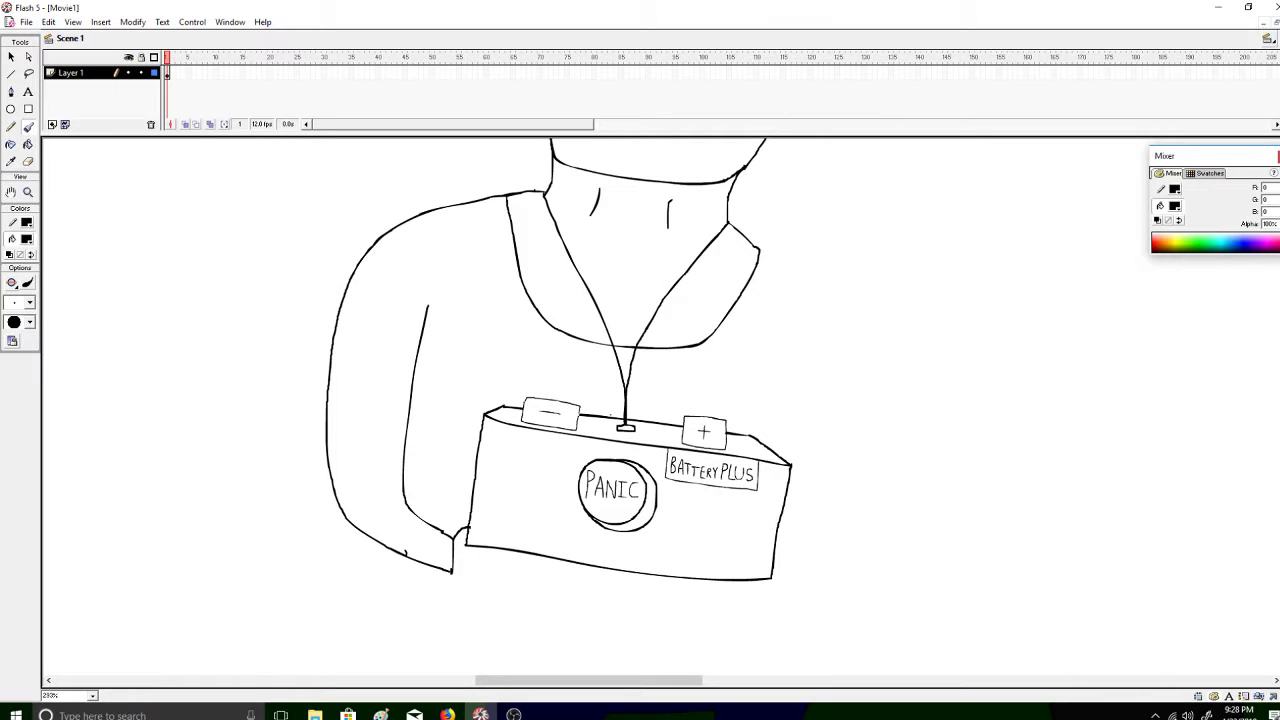
# Draw the left hand with curled fingers gripping the underside of the box's lower-left corner
pyautogui.moveTo(468, 543)
pyautogui.mouseDown()
pyautogui.moveTo(513, 555)
pyautogui.moveTo(477, 559)
pyautogui.moveTo(513, 561)
pyautogui.moveTo(510, 577)
pyautogui.moveTo(470, 576)
pyautogui.mouseUp()
pyautogui.hotkey('ctrl', 'z')
pyautogui.scroll(3, 600, 400)
pyautogui.scroll(-4, 600, 400)
pyautogui.scroll(-1, 600, 400)
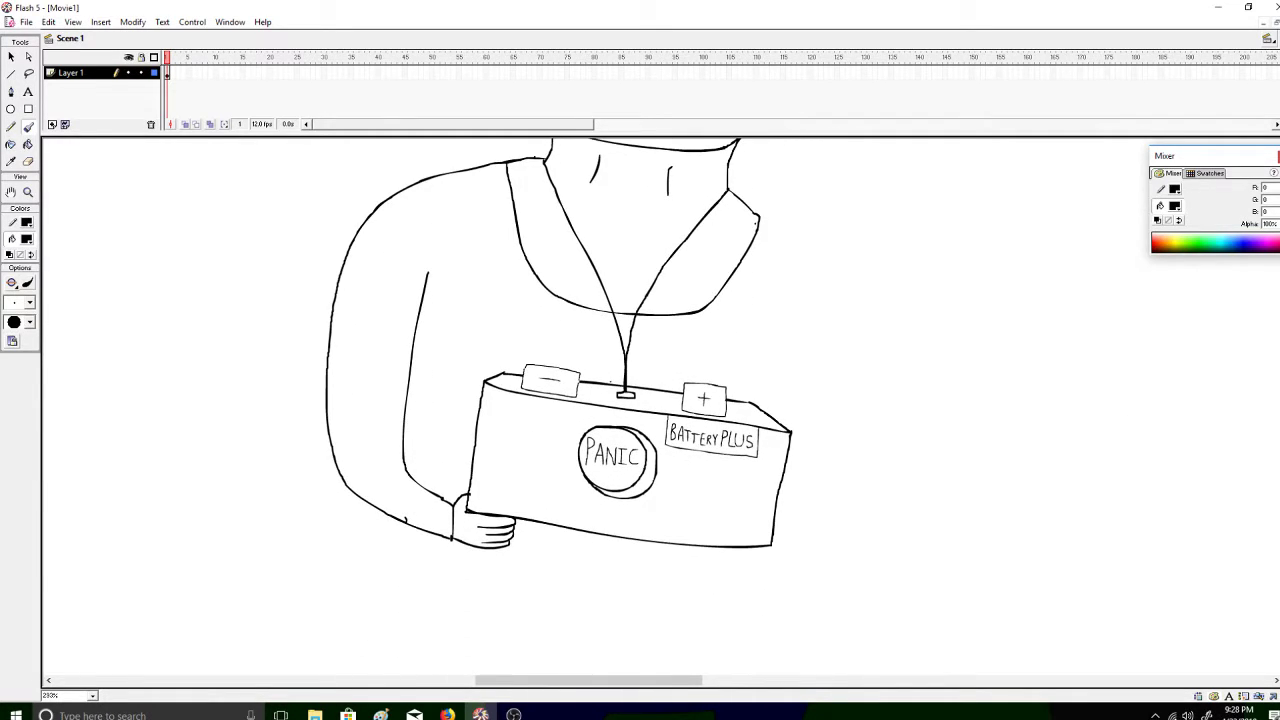
pyautogui.moveTo(757, 213)
pyautogui.mouseDown()
pyautogui.moveTo(849, 270)
pyautogui.moveTo(864, 310)
pyautogui.moveTo(840, 502)
pyautogui.mouseUp()
pyautogui.hotkey('ctrl', 'z')
pyautogui.moveTo(758, 215)
pyautogui.mouseDown()
pyautogui.moveTo(846, 300)
pyautogui.moveTo(872, 369)
pyautogui.moveTo(865, 452)
pyautogui.moveTo(825, 547)
pyautogui.moveTo(743, 574)
pyautogui.mouseUp()
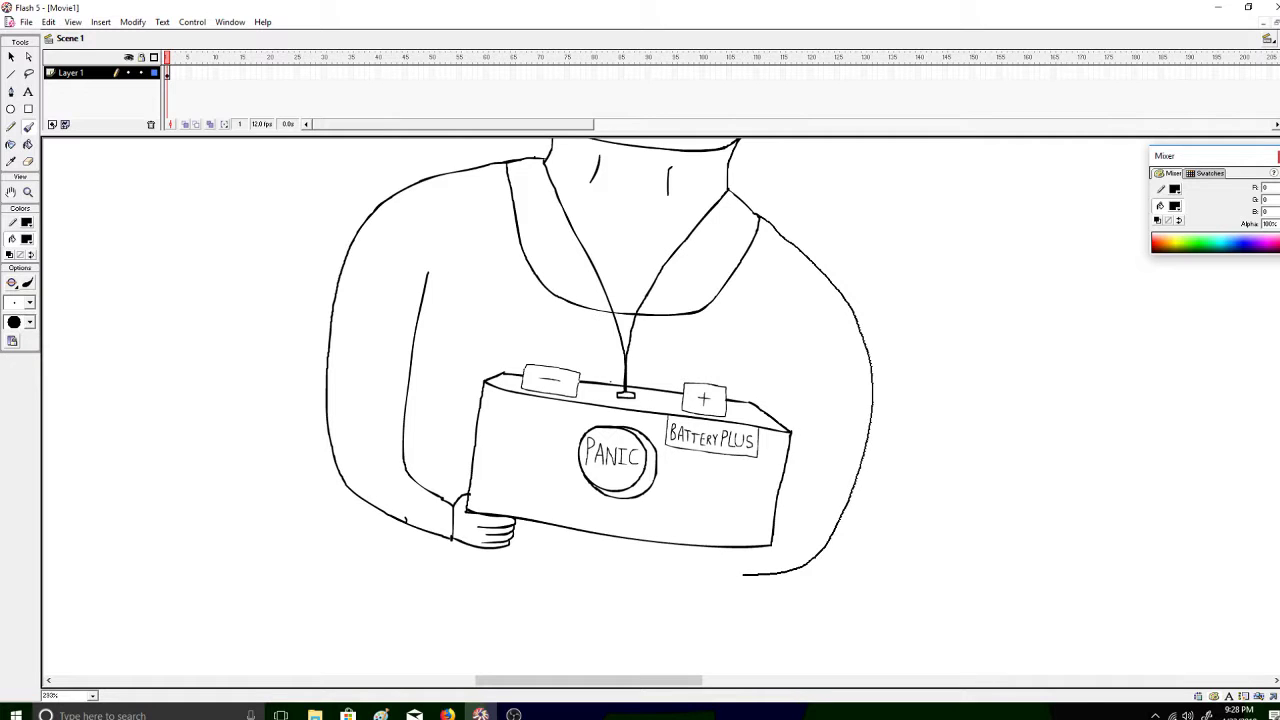
pyautogui.hotkey('ctrl', 'z')
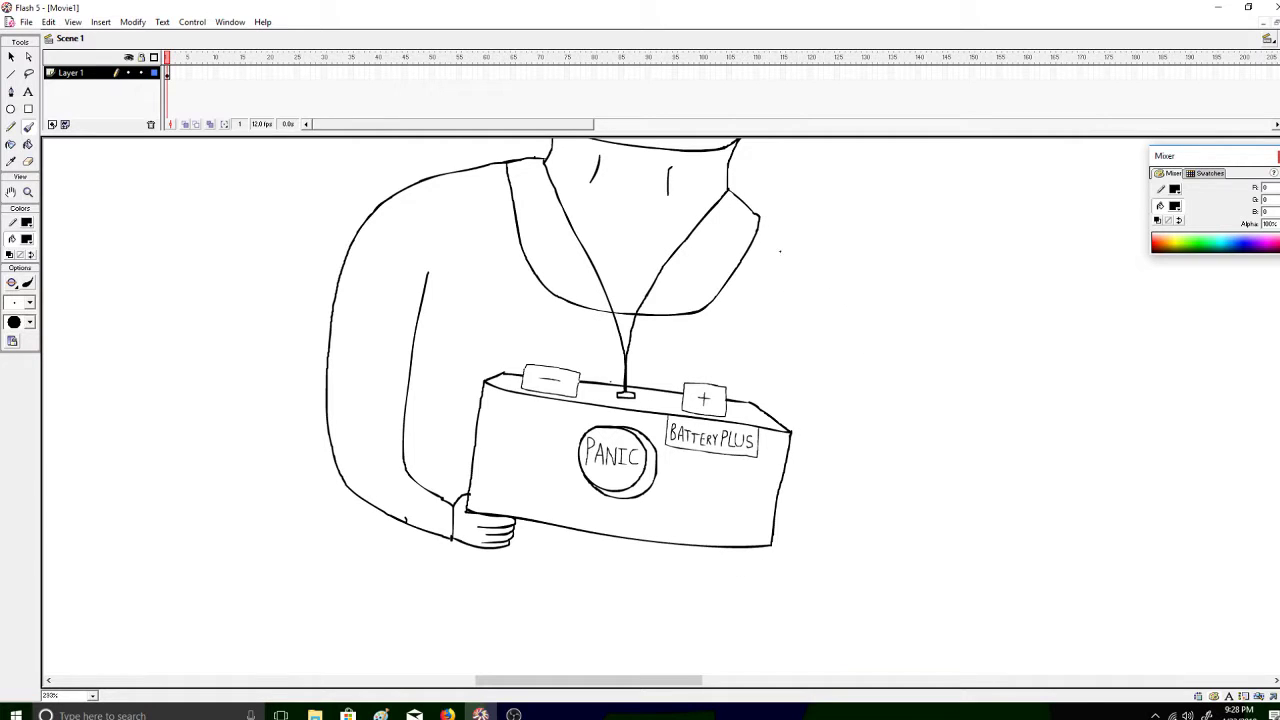
pyautogui.moveTo(760, 214); pyautogui.dragTo(868, 312)
pyautogui.hotkey('ctrl', 'z')
# Draw the right arm with a rounded outer contour from the shoulder, an inner line and a slanted cuff beside the box's lower-right corner
pyautogui.moveTo(748, 205)
pyautogui.mouseDown()
pyautogui.moveTo(855, 290)
pyautogui.moveTo(900, 385)
pyautogui.moveTo(897, 478)
pyautogui.moveTo(842, 548)
pyautogui.moveTo(757, 566)
pyautogui.mouseUp()
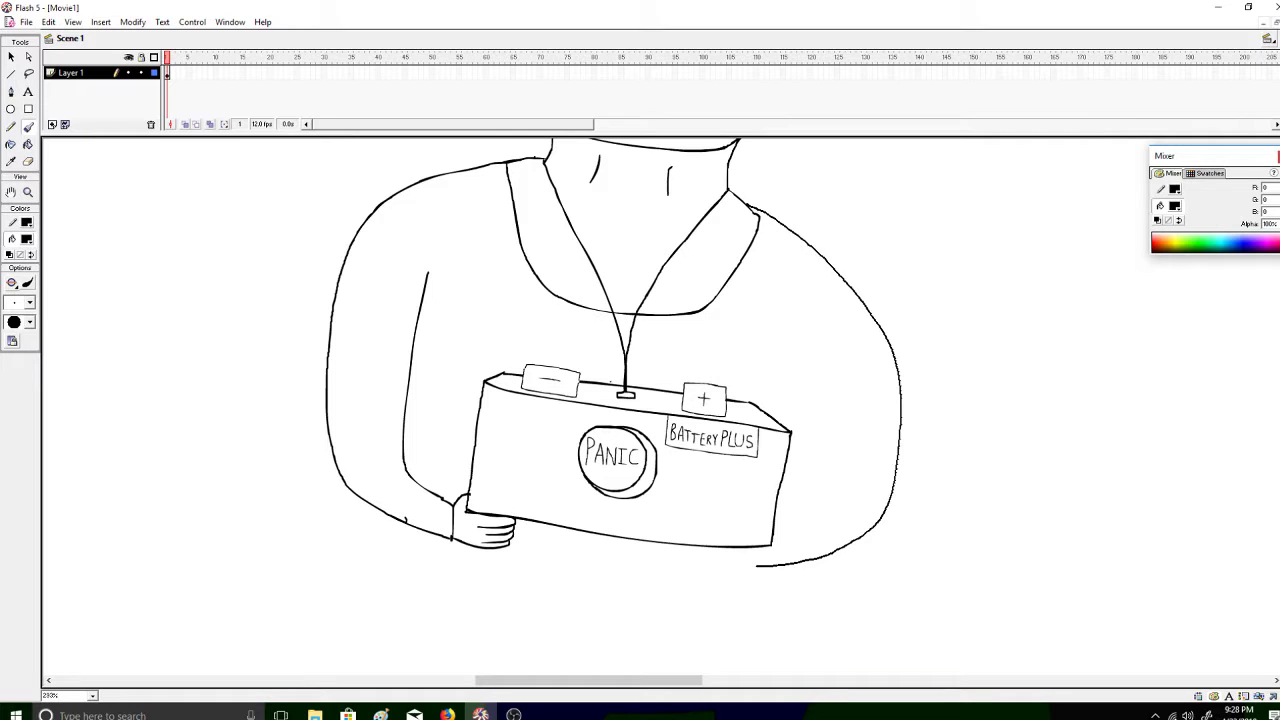
pyautogui.moveTo(760, 566); pyautogui.dragTo(806, 560)
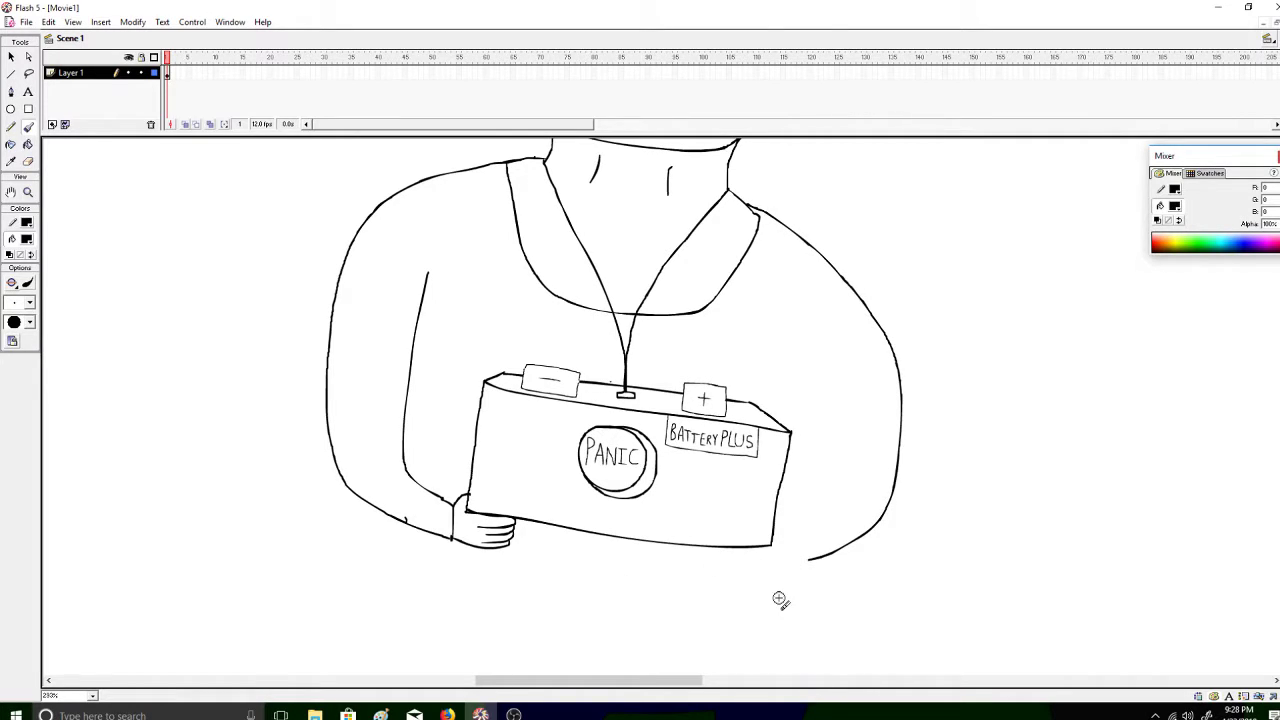
pyautogui.moveTo(810, 337)
pyautogui.mouseDown()
pyautogui.moveTo(820, 447)
pyautogui.moveTo(809, 502)
pyautogui.moveTo(778, 533)
pyautogui.moveTo(808, 559)
pyautogui.mouseUp()
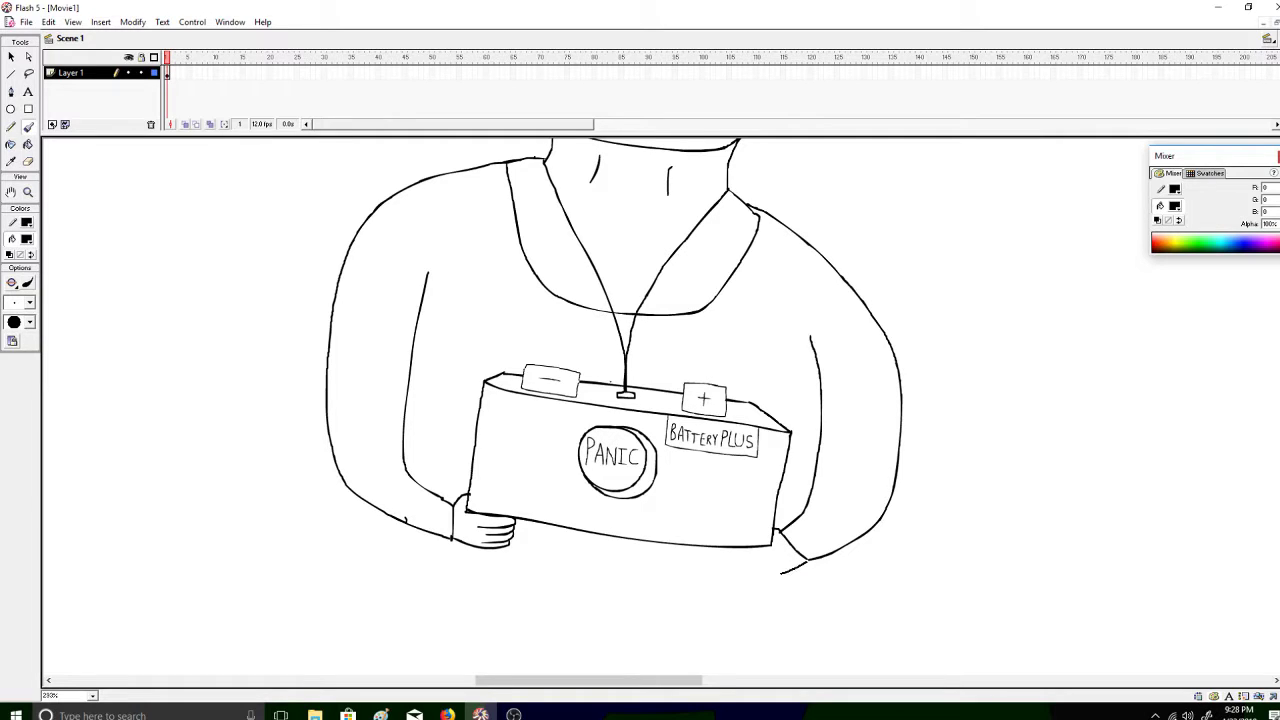
# Draw the right hand with curled fingers gripping the underside of the box's lower-right corner
pyautogui.hotkey('ctrl', 'z')
pyautogui.moveTo(806, 561)
pyautogui.mouseDown()
pyautogui.moveTo(746, 578)
pyautogui.moveTo(738, 566)
pyautogui.moveTo(758, 567)
pyautogui.moveTo(733, 561)
pyautogui.moveTo(754, 549)
pyautogui.mouseUp()
pyautogui.hotkey('ctrl', 'z')
pyautogui.scroll(5, 614, 406)
pyautogui.scroll(-4, 614, 406)
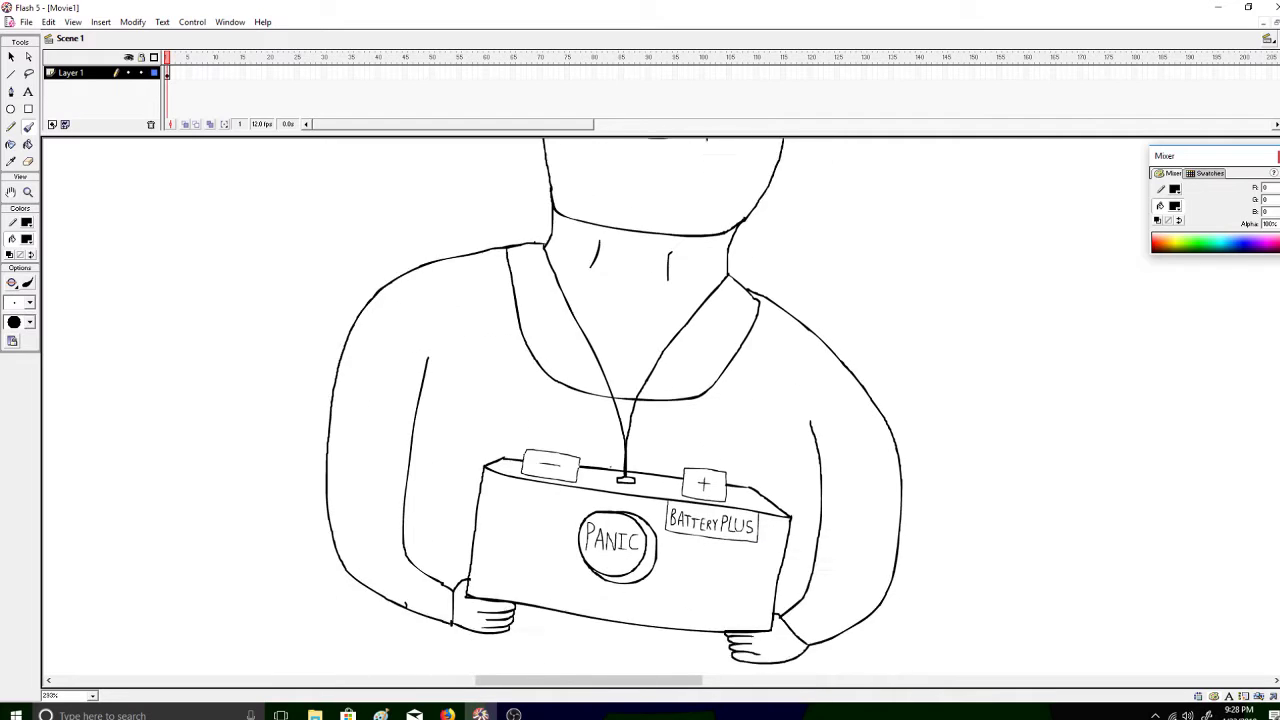
# Draw torso lines inside both arms and extend the shirt below the box down to a gathered hem with short fold lines
pyautogui.moveTo(818, 398); pyautogui.dragTo(782, 548)
pyautogui.hotkey('ctrl', 'z')
pyautogui.moveTo(418, 344); pyautogui.dragTo(420, 508)
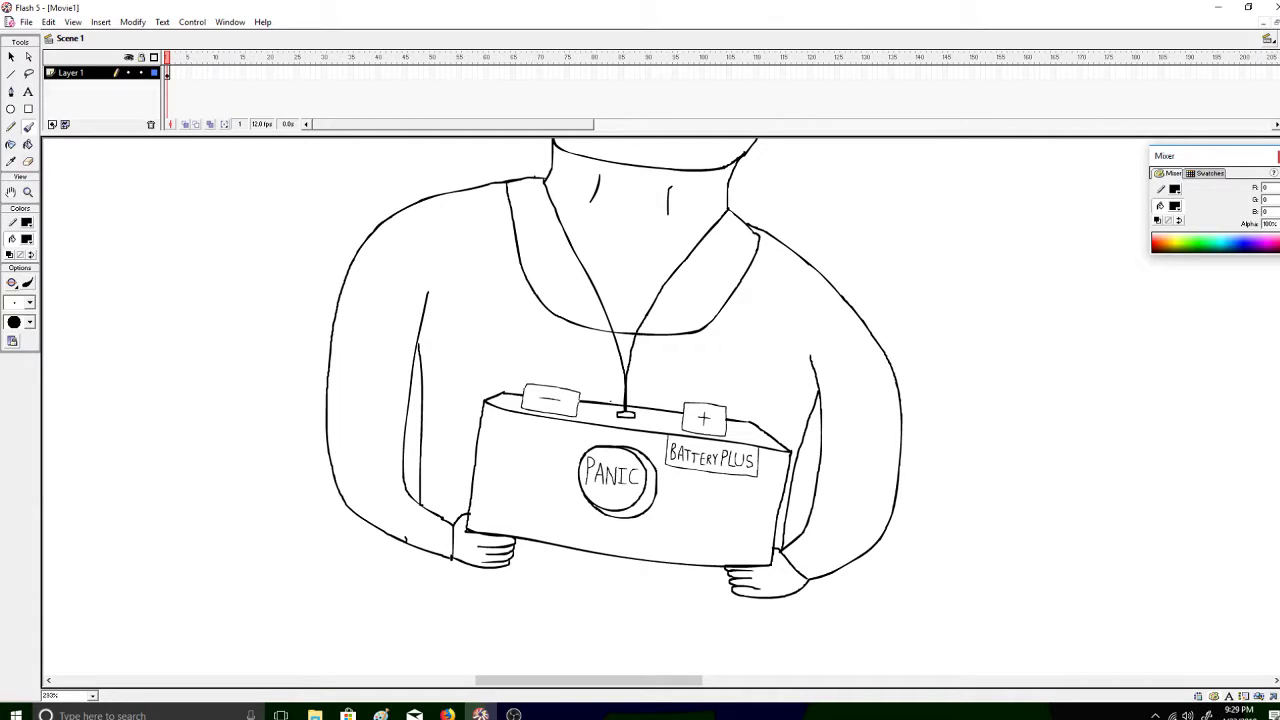
pyautogui.scroll(-5, 631, 360)
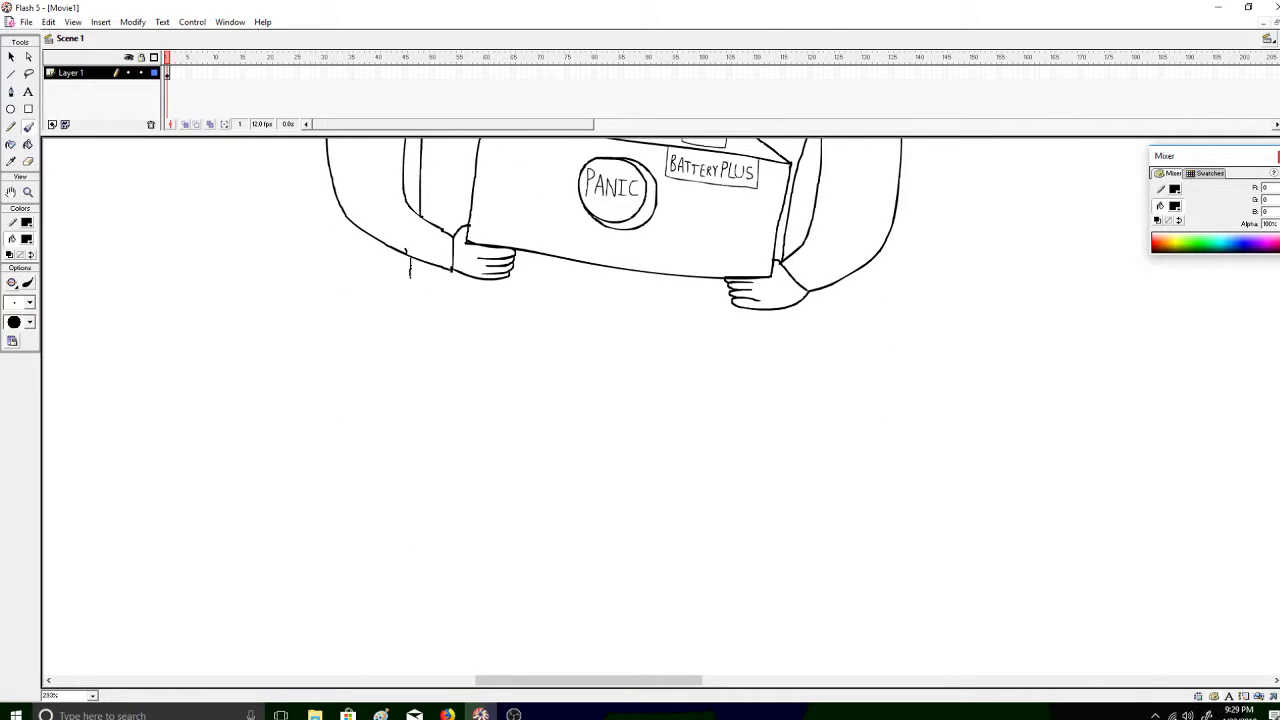
pyautogui.moveTo(414, 260)
pyautogui.mouseDown()
pyautogui.moveTo(397, 527)
pyautogui.moveTo(500, 557)
pyautogui.moveTo(518, 532)
pyautogui.moveTo(524, 558)
pyautogui.moveTo(552, 558)
pyautogui.moveTo(567, 522)
pyautogui.moveTo(570, 551)
pyautogui.moveTo(553, 558)
pyautogui.moveTo(571, 561)
pyautogui.moveTo(587, 541)
pyautogui.moveTo(584, 560)
pyautogui.moveTo(600, 565)
pyautogui.moveTo(639, 538)
pyautogui.moveTo(625, 564)
pyautogui.moveTo(661, 566)
pyautogui.moveTo(661, 536)
pyautogui.moveTo(684, 566)
pyautogui.moveTo(699, 536)
pyautogui.moveTo(734, 567)
pyautogui.moveTo(746, 532)
pyautogui.moveTo(748, 566)
pyautogui.moveTo(770, 565)
pyautogui.moveTo(776, 528)
pyautogui.moveTo(802, 558)
pyautogui.moveTo(790, 318)
pyautogui.mouseUp()
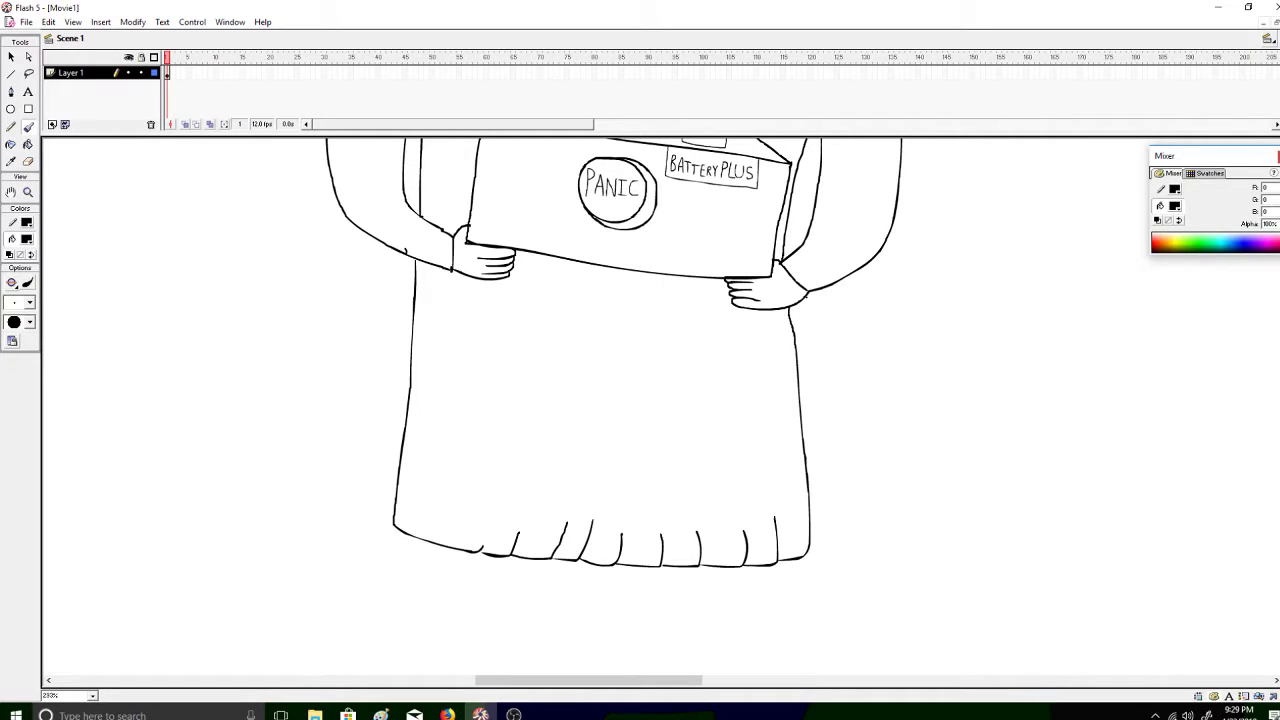
pyautogui.scroll(12, 614, 406)
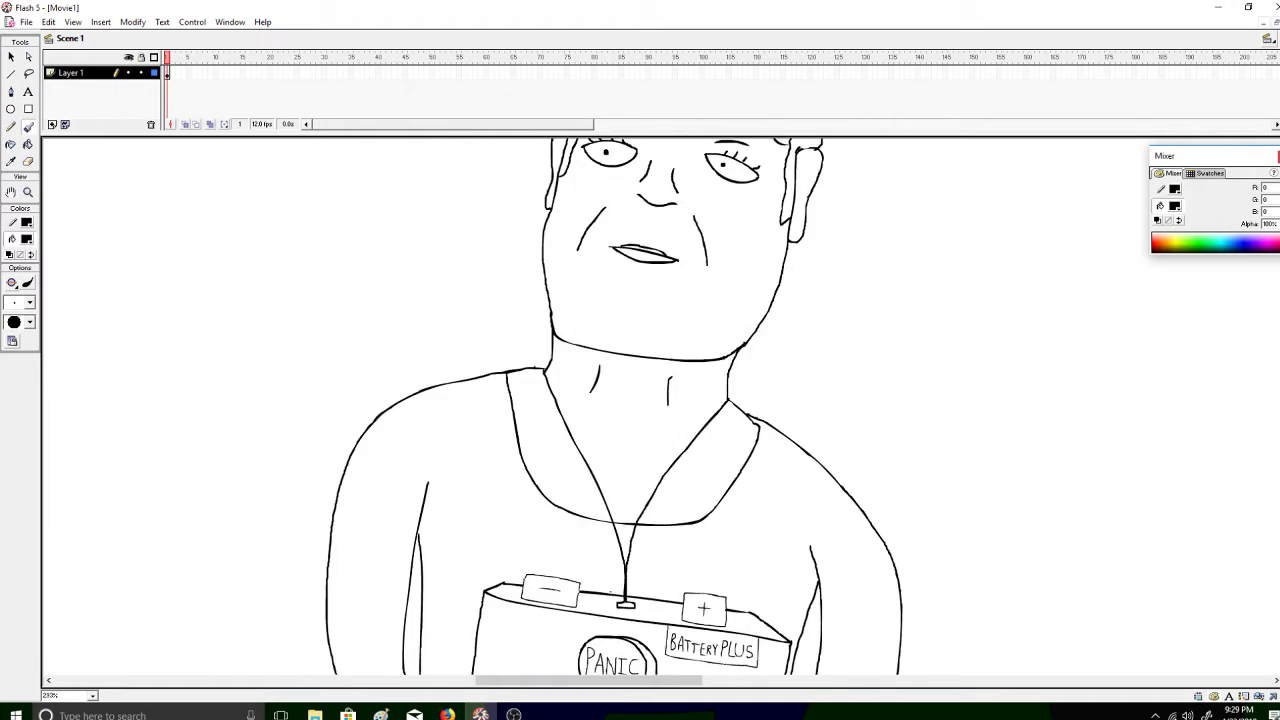
pyautogui.scroll(-6, 614, 406)
pyautogui.scroll(-6, 614, 406)
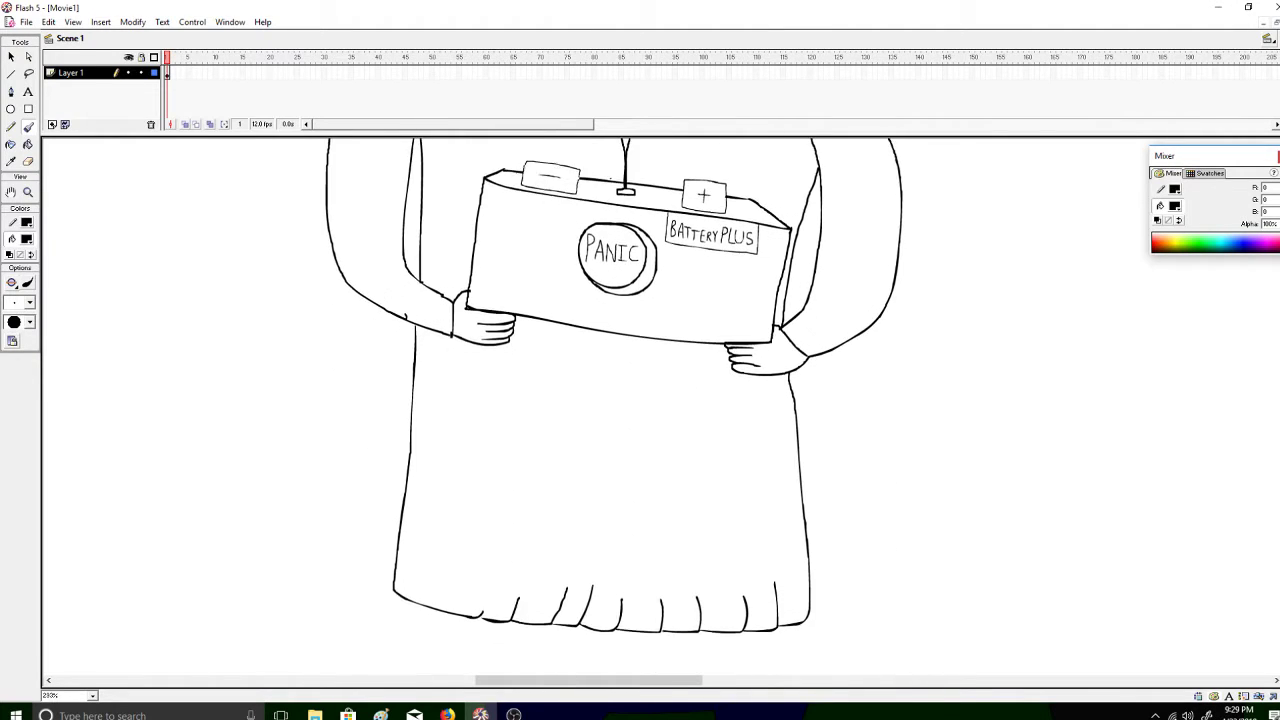
pyautogui.scroll(-8, 461, 221)
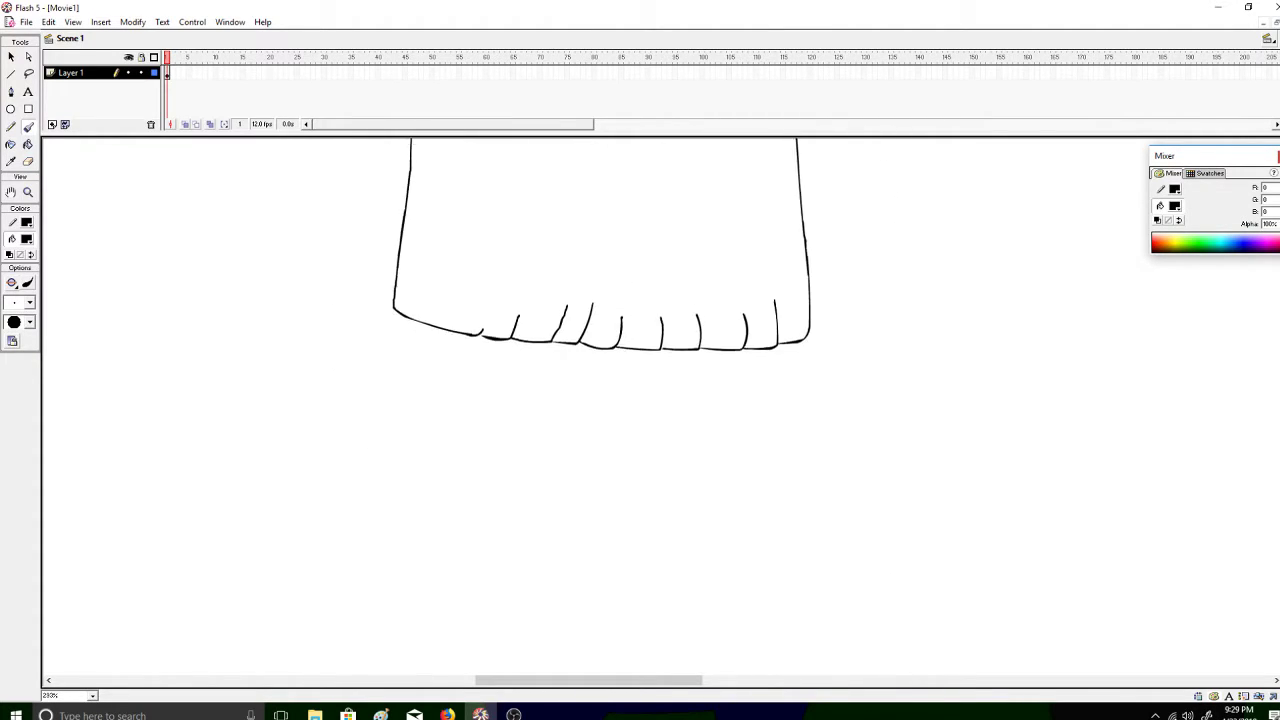
pyautogui.moveTo(434, 197)
pyautogui.mouseDown()
pyautogui.moveTo(414, 506)
pyautogui.moveTo(430, 531)
pyautogui.moveTo(498, 540)
pyautogui.moveTo(608, 229)
pyautogui.mouseUp()
pyautogui.moveTo(740, 243)
pyautogui.mouseDown()
pyautogui.moveTo(711, 536)
pyautogui.moveTo(640, 537)
pyautogui.mouseUp()
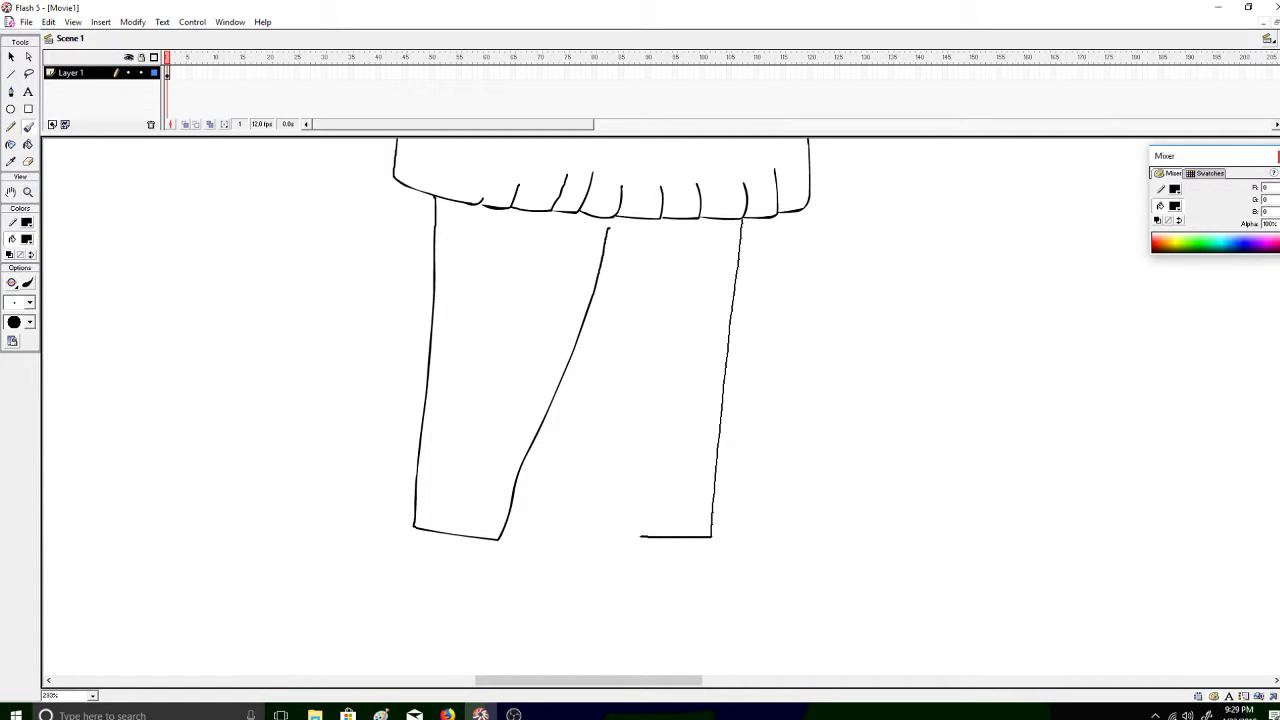
pyautogui.hotkey('ctrl', 'z')
pyautogui.hotkey('ctrl', 'z')
pyautogui.moveTo(428, 198)
pyautogui.mouseDown()
pyautogui.moveTo(430, 522)
pyautogui.moveTo(498, 533)
pyautogui.moveTo(538, 490)
pyautogui.moveTo(614, 222)
pyautogui.mouseUp()
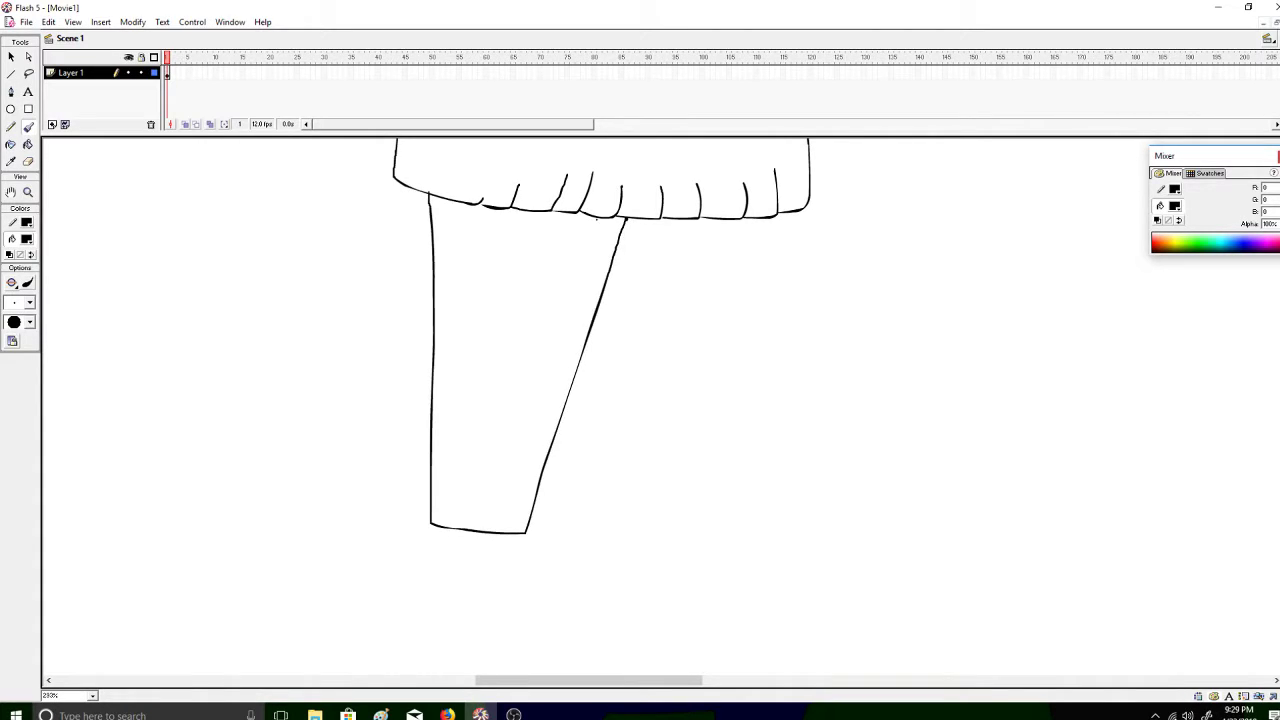
pyautogui.hotkey('ctrl', 'z')
pyautogui.moveTo(424, 192)
pyautogui.mouseDown()
pyautogui.moveTo(425, 462)
pyautogui.moveTo(526, 477)
pyautogui.mouseUp()
pyautogui.hotkey('ctrl', 'z')
# Draw two separate straight trouser legs with flat cuffs, hanging from the shirt's gathered hem
pyautogui.moveTo(419, 193)
pyautogui.mouseDown()
pyautogui.moveTo(430, 570)
pyautogui.moveTo(454, 574)
pyautogui.moveTo(548, 581)
pyautogui.moveTo(573, 302)
pyautogui.moveTo(595, 218)
pyautogui.moveTo(618, 267)
pyautogui.moveTo(603, 578)
pyautogui.moveTo(717, 582)
pyautogui.moveTo(758, 218)
pyautogui.mouseUp()
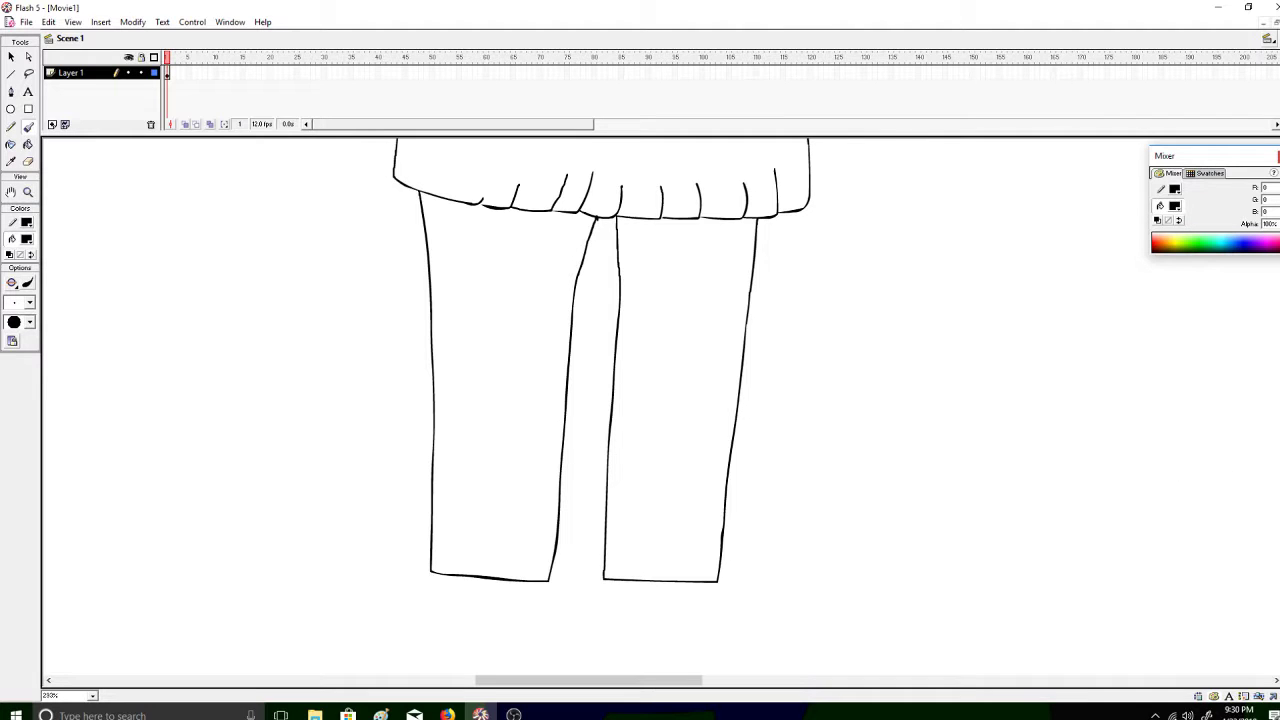
pyautogui.scroll(5, 614, 406)
pyautogui.scroll(-15, 614, 406)
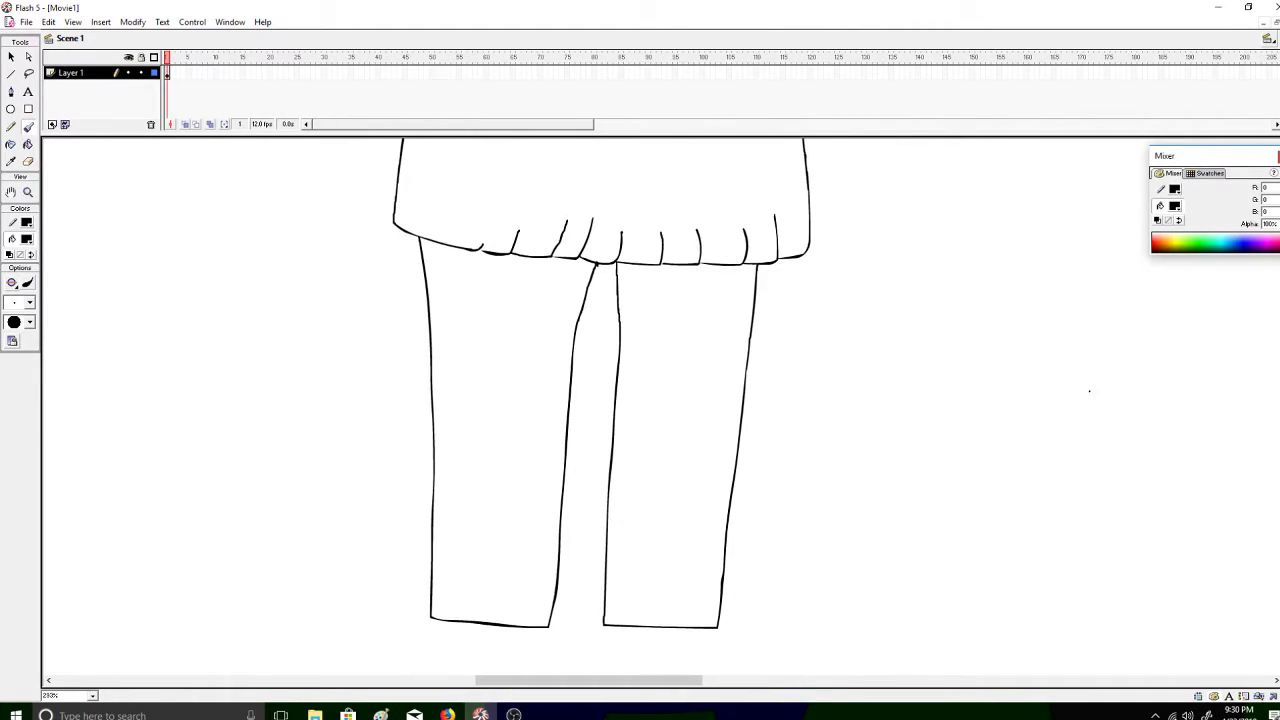
# Draw the ankle, foot and pointed slip-on shoe below the right trouser leg, with the toe pointing outward
pyautogui.scroll(-5, 614, 406)
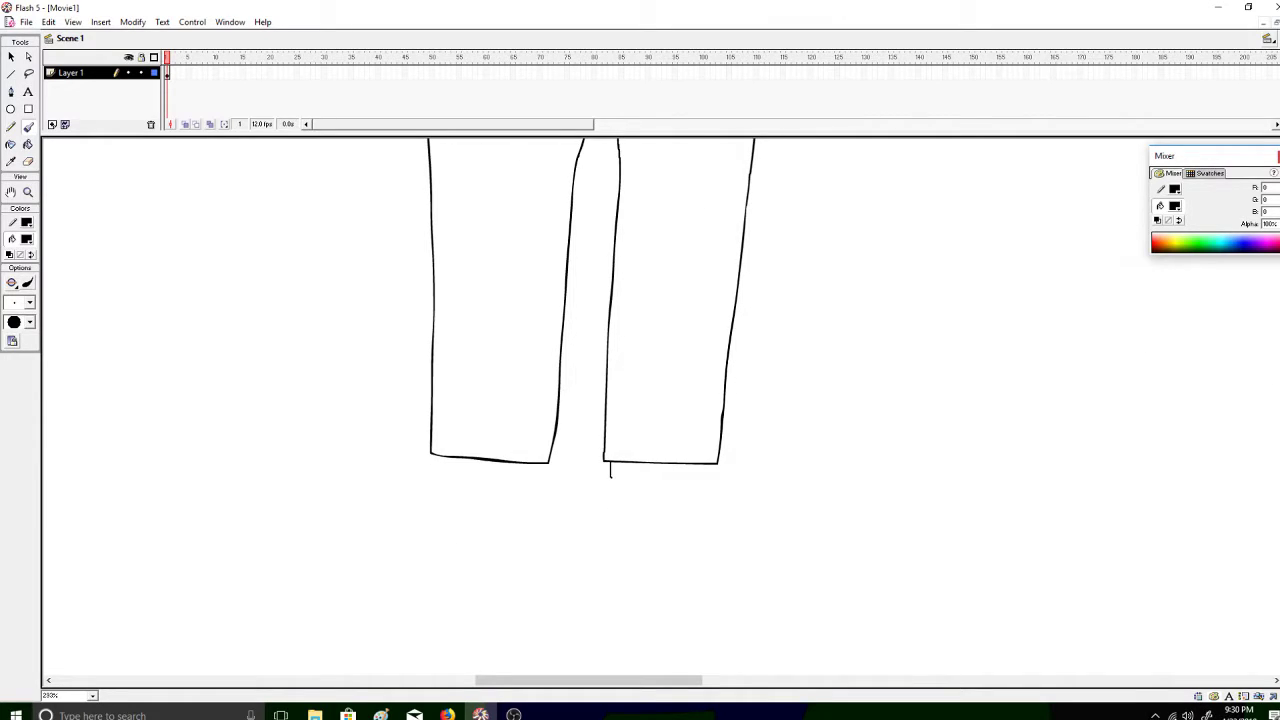
pyautogui.moveTo(632, 499); pyautogui.dragTo(697, 521)
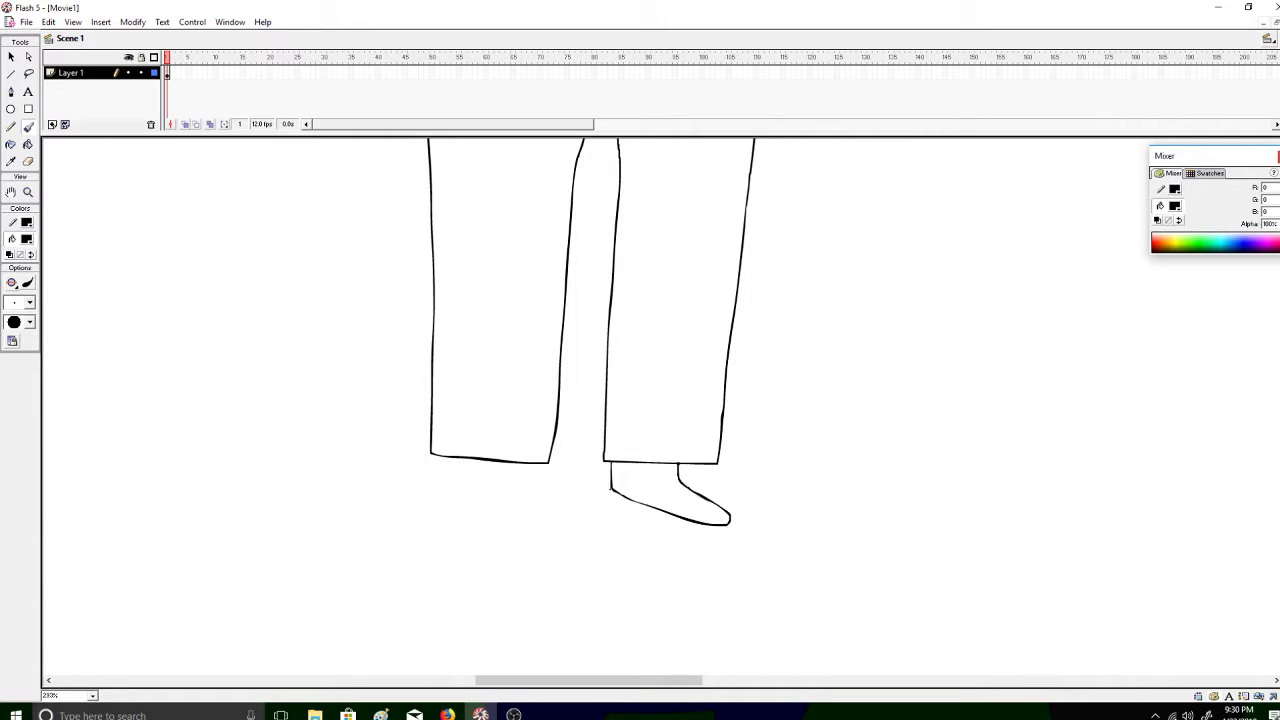
pyautogui.moveTo(611, 512); pyautogui.dragTo(734, 552)
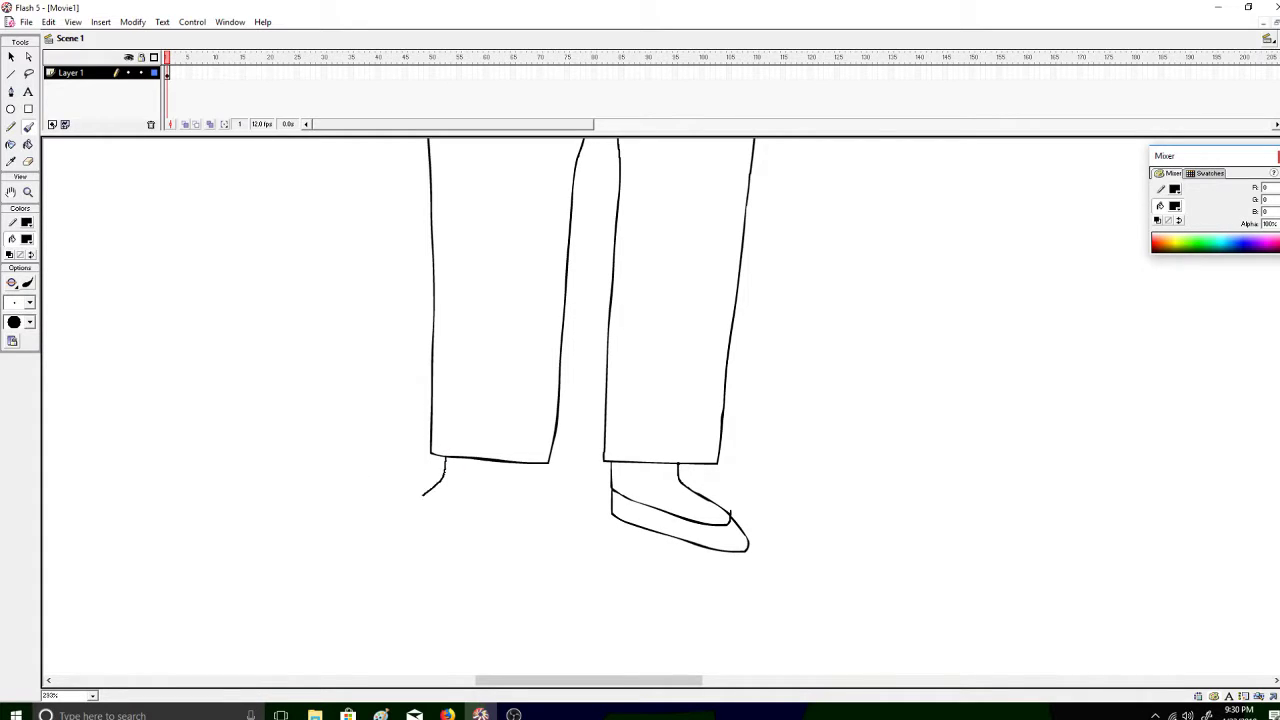
pyautogui.moveTo(406, 509)
pyautogui.mouseDown()
pyautogui.moveTo(498, 507)
pyautogui.moveTo(522, 470)
pyautogui.mouseUp()
pyautogui.hotkey('ctrl', 'z')
pyautogui.hotkey('ctrl', 'z')
pyautogui.hotkey('ctrl', 'z')
# Draw the foot and slip-on shoe below the left trouser leg with the toe pointing outward, redoing the sole line
pyautogui.moveTo(424, 514)
pyautogui.mouseDown()
pyautogui.moveTo(517, 500)
pyautogui.moveTo(524, 462)
pyautogui.mouseUp()
pyautogui.moveTo(460, 515)
pyautogui.mouseDown()
pyautogui.moveTo(410, 517)
pyautogui.moveTo(473, 526)
pyautogui.moveTo(524, 496)
pyautogui.moveTo(502, 520)
pyautogui.moveTo(400, 542)
pyautogui.mouseUp()
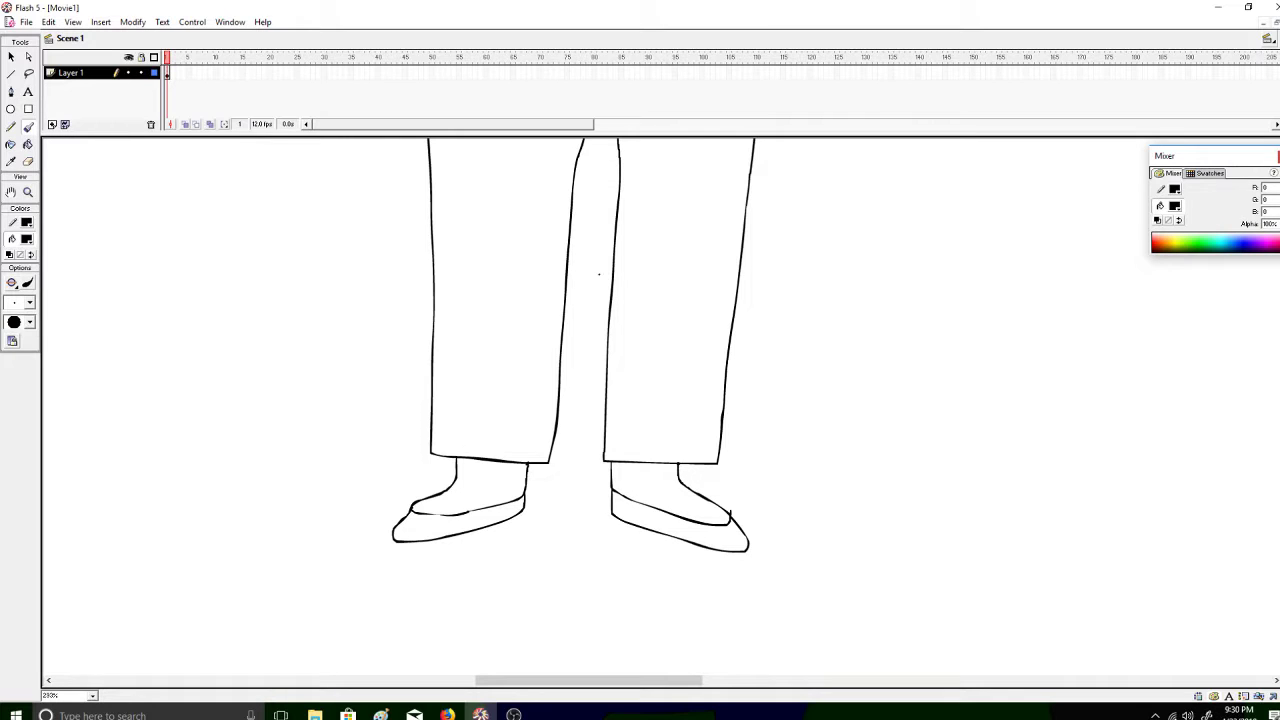
pyautogui.hotkey('ctrl', 'z')
pyautogui.moveTo(418, 540); pyautogui.dragTo(516, 519)
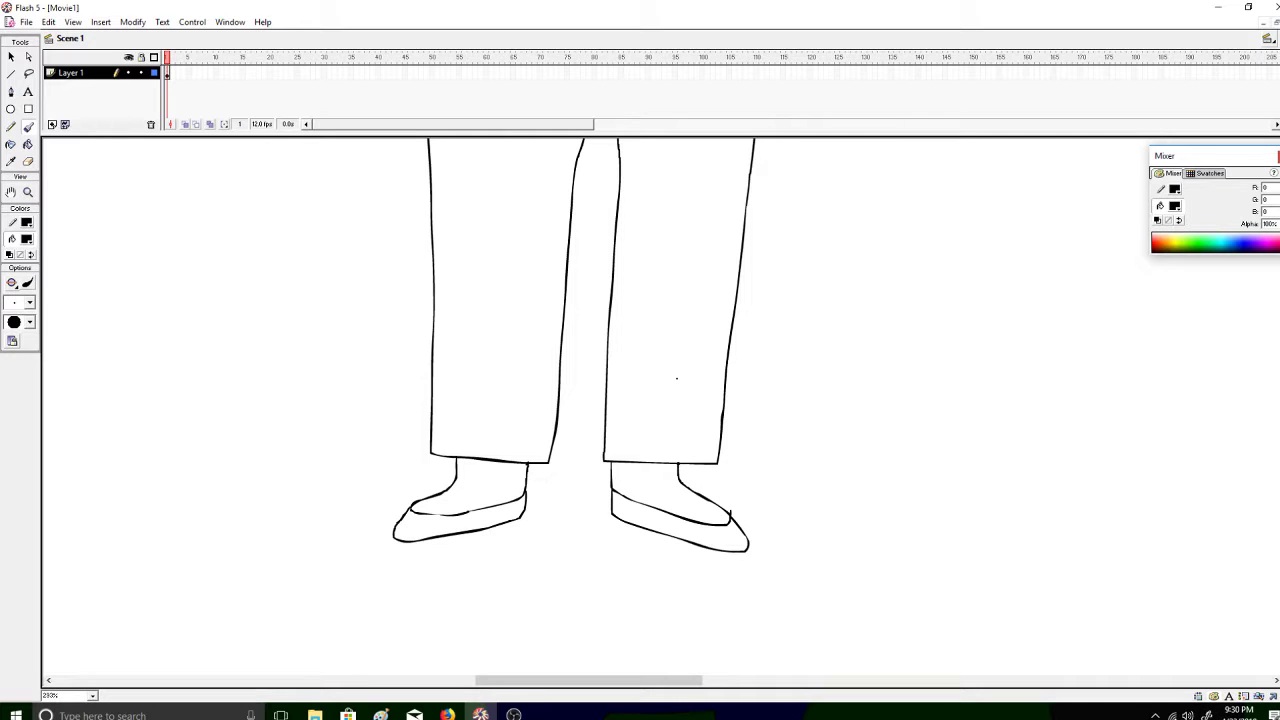
# Check the live stream on the YouTube dashboard in the browser and return to the legs in the Flash drawing
pyautogui.click(447, 714)
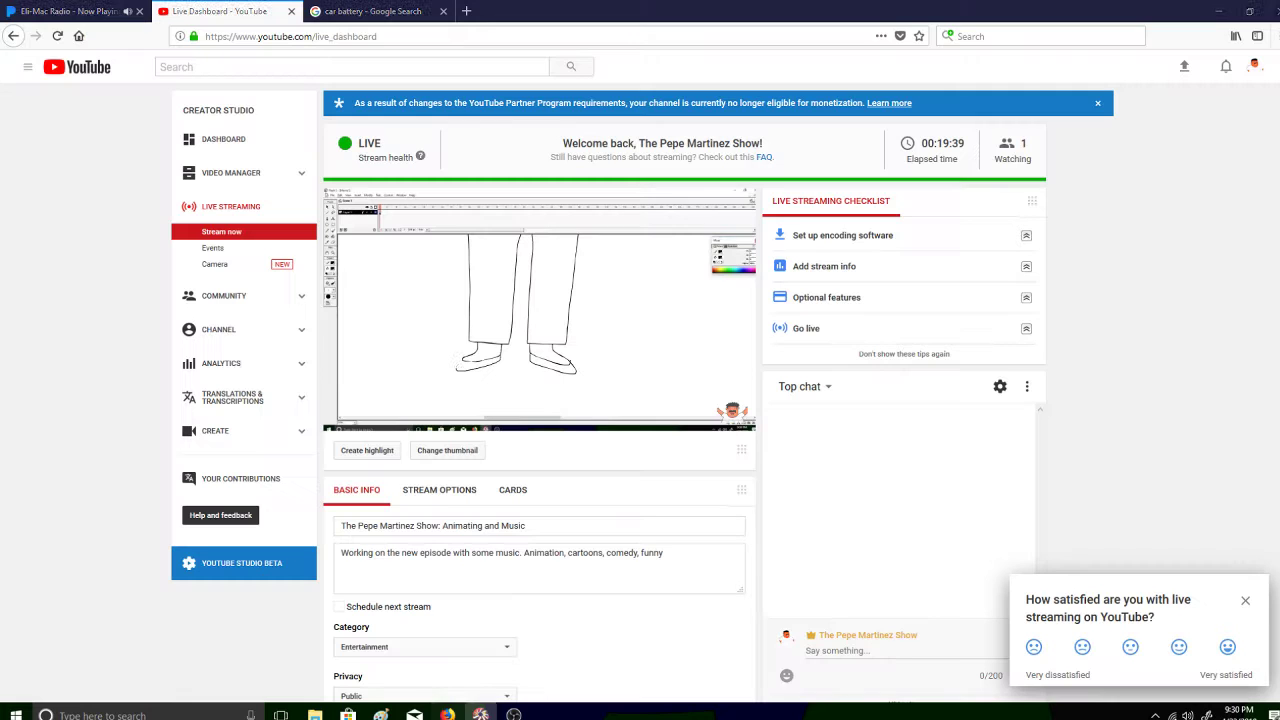
pyautogui.click(480, 714)
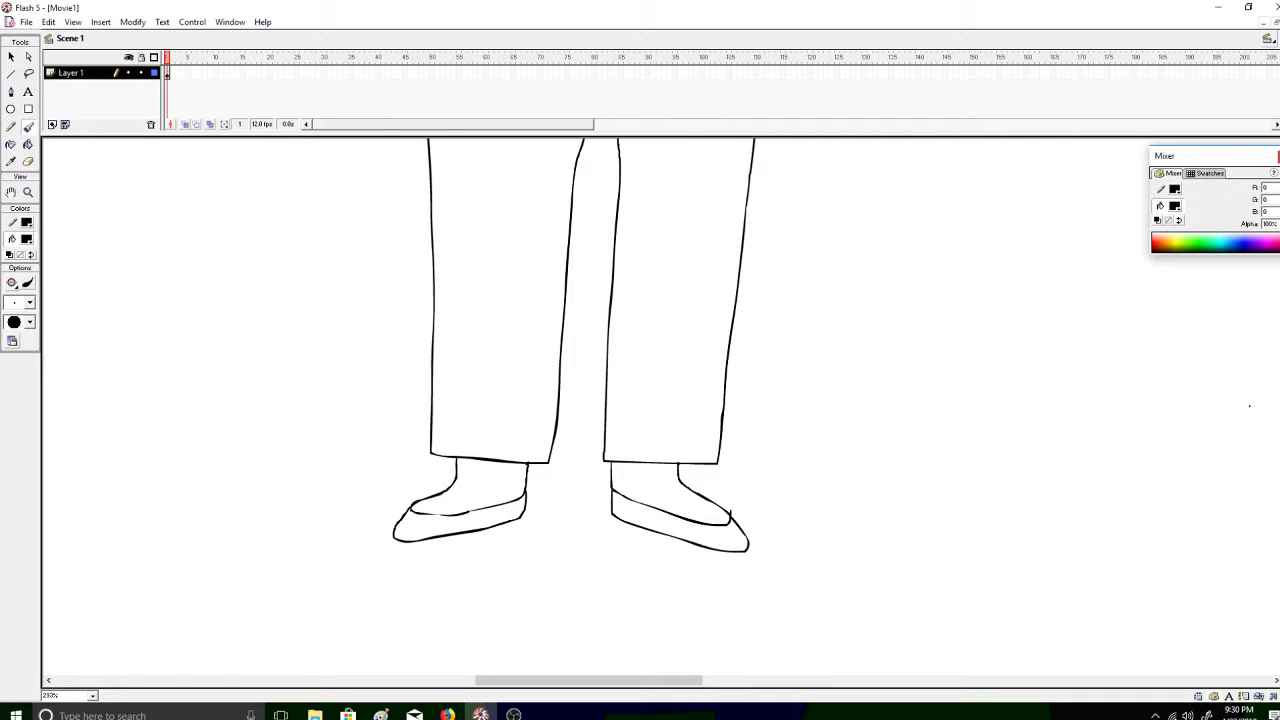
pyautogui.scroll(10, 614, 407)
pyautogui.scroll(-6, 614, 407)
pyautogui.scroll(-3, 602, 407)
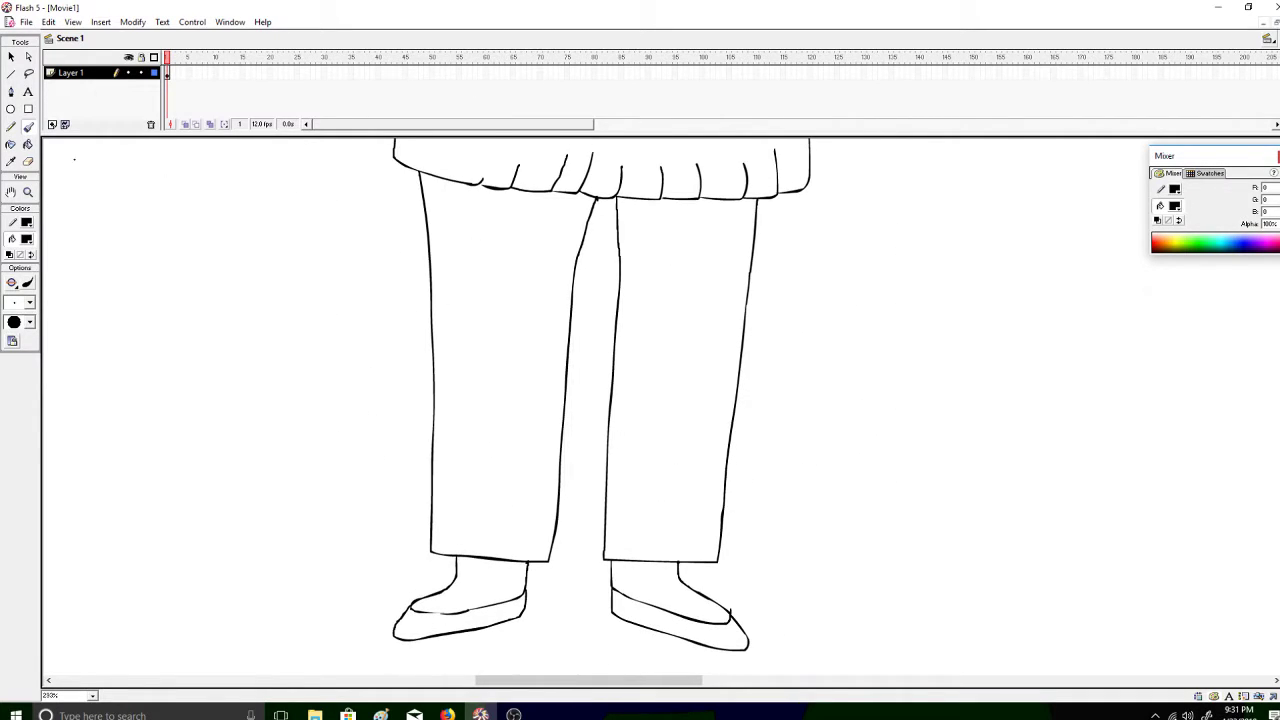
# Choose the Paint Bucket and mix a custom light blue fill colour with red 139, green 202 and blue 233
pyautogui.click(28, 144)
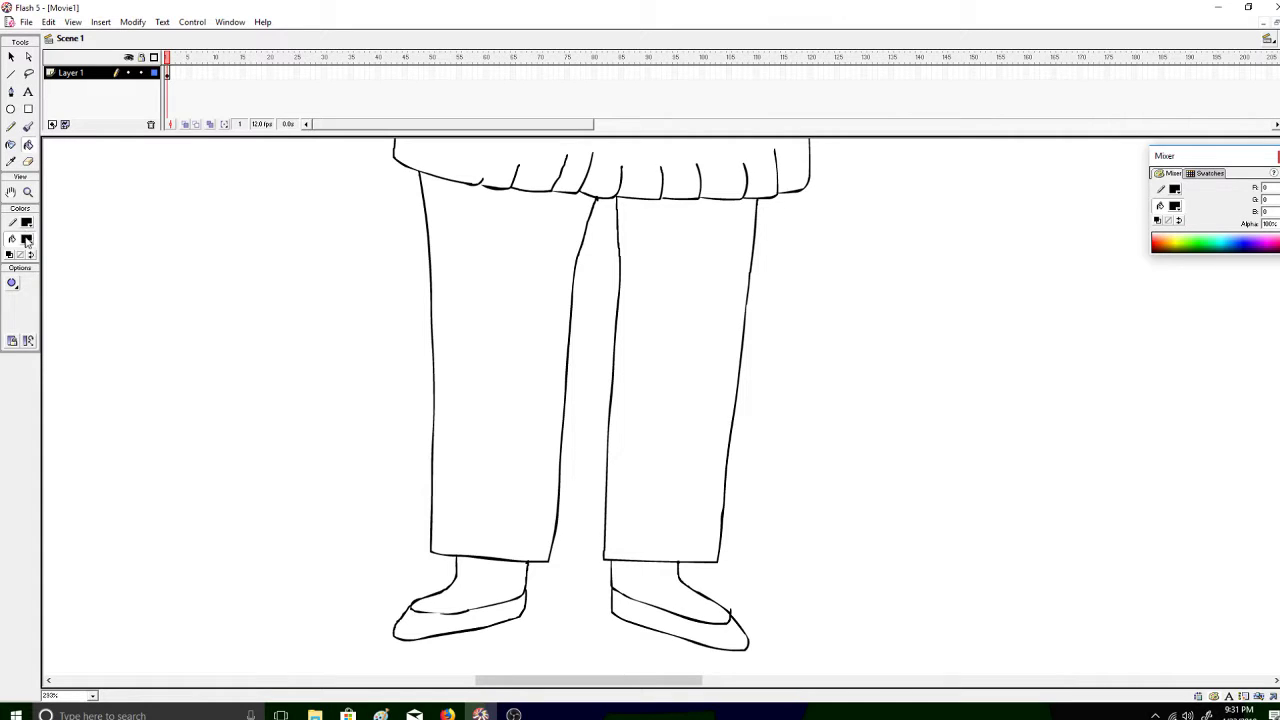
pyautogui.click(27, 238)
pyautogui.click(11, 322)
pyautogui.click(27, 238)
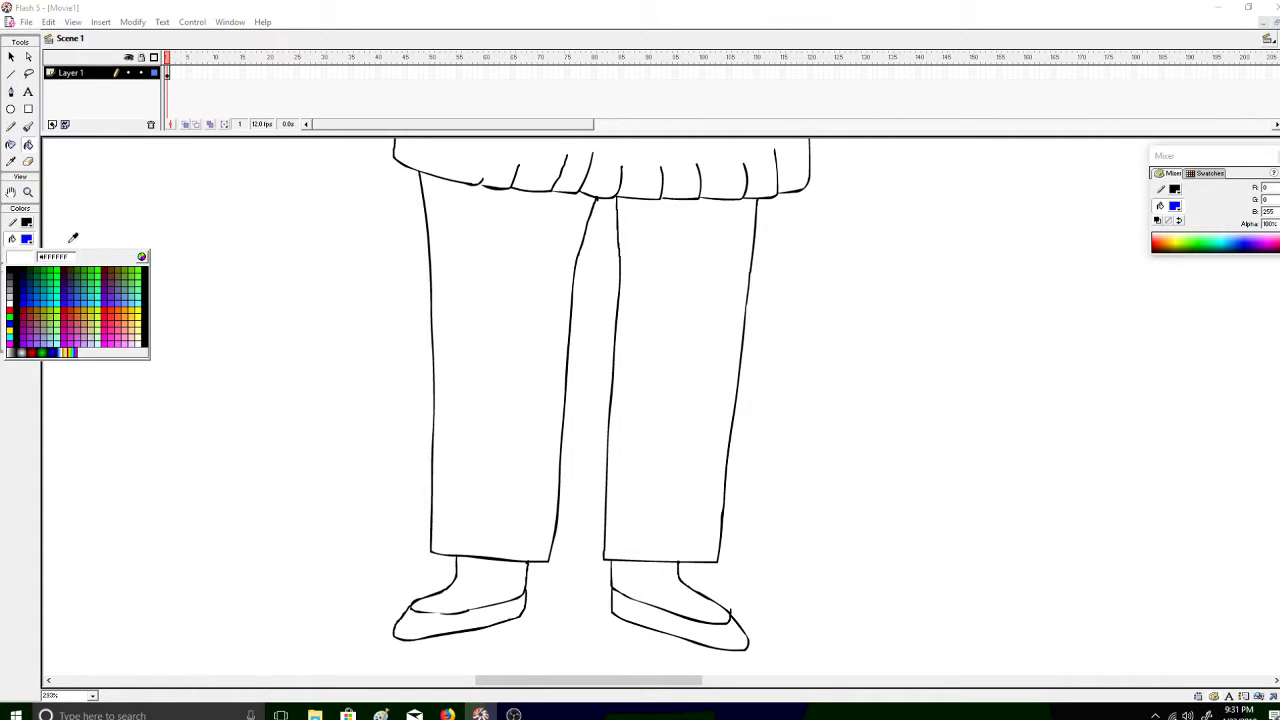
pyautogui.click(141, 257)
pyautogui.moveTo(784, 350); pyautogui.dragTo(784, 363)
pyautogui.click(716, 281)
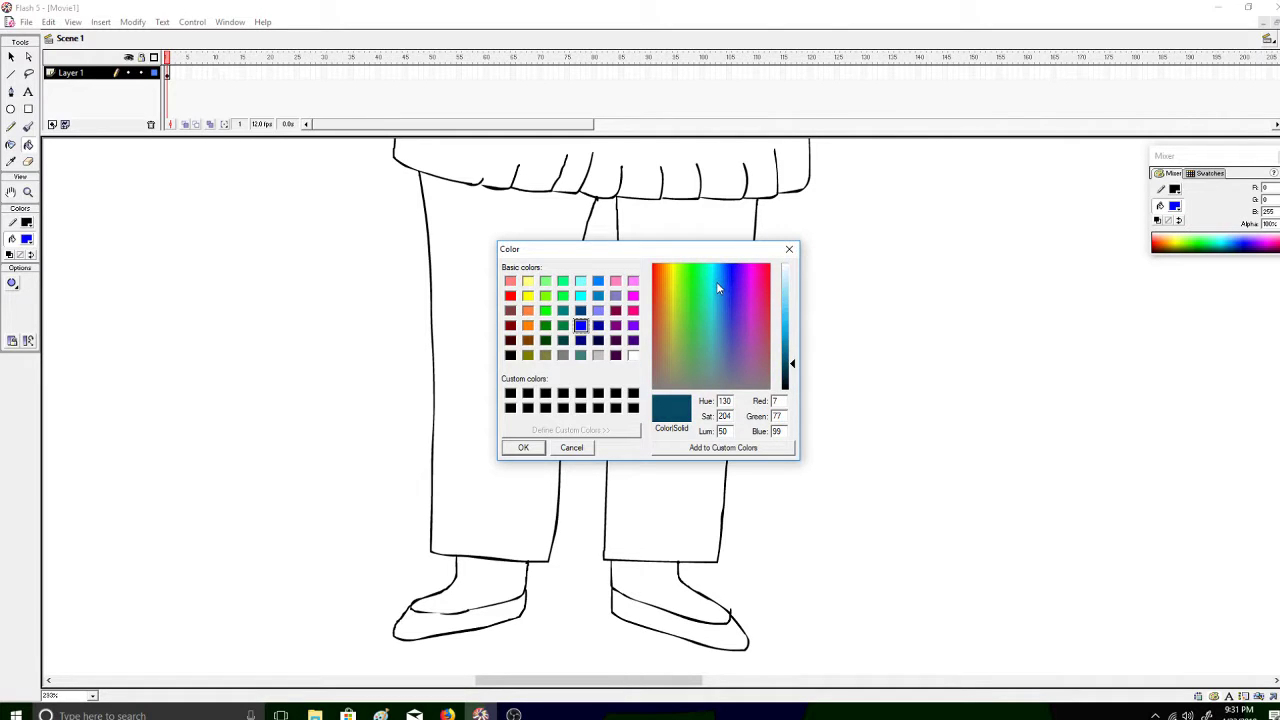
pyautogui.click(792, 316)
pyautogui.moveTo(792, 316); pyautogui.dragTo(792, 297)
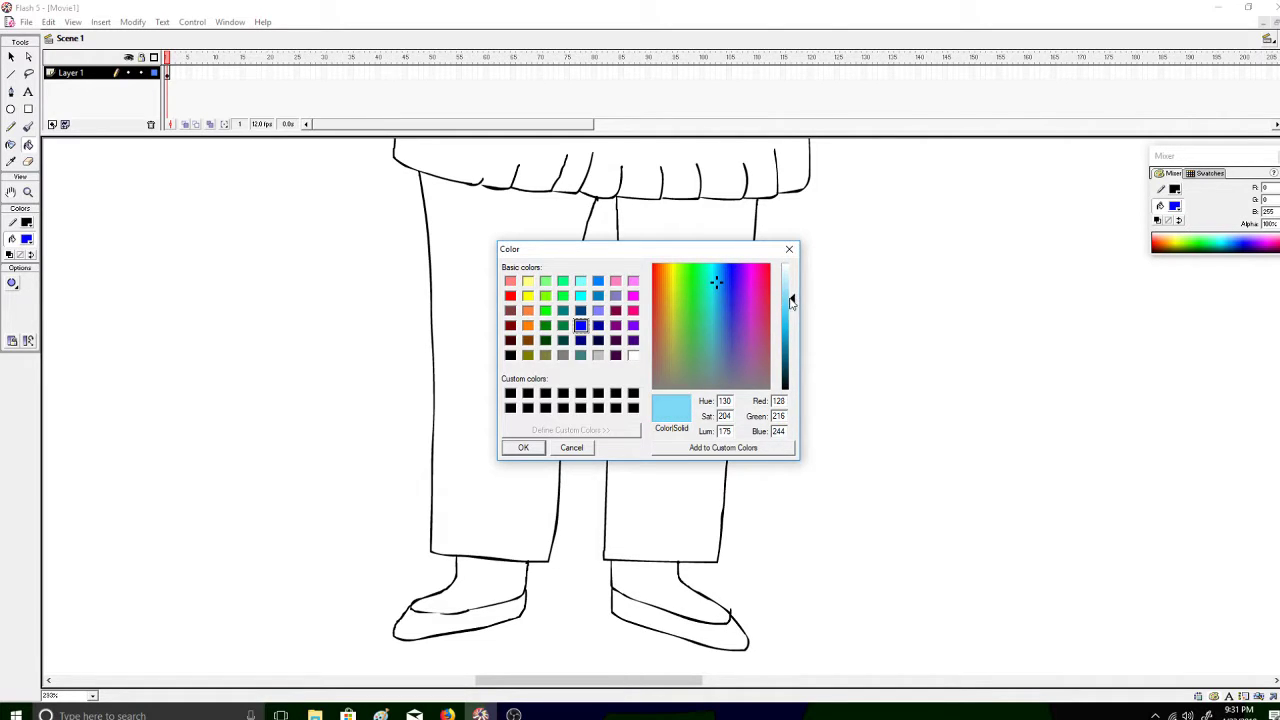
pyautogui.click(712, 298)
pyautogui.click(718, 304)
pyautogui.click(523, 447)
# Adjust the Paint Bucket's gap size option and fill both trouser legs with the light blue
pyautogui.click(13, 285)
pyautogui.click(40, 345)
pyautogui.click(490, 292)
pyautogui.click(660, 257)
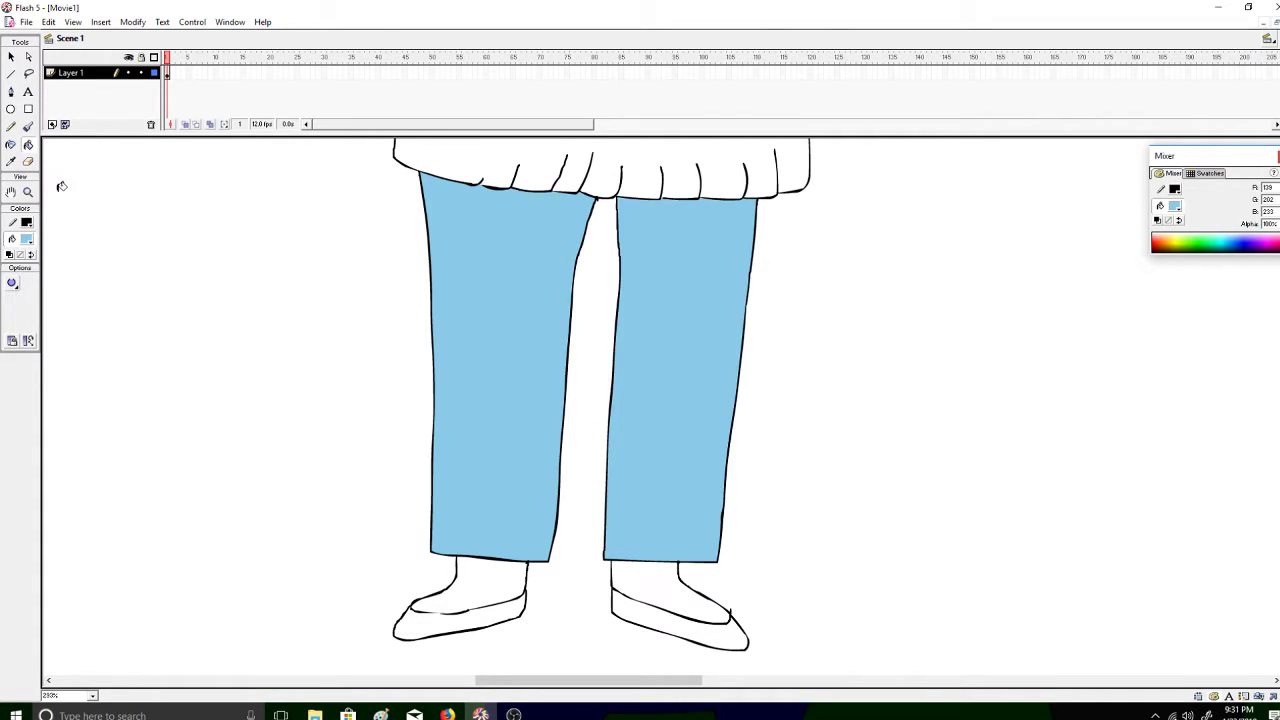
# Brush dashed stitching along the outer edges of both trouser legs in a darker blue with red 79, green 174 and blue 221
pyautogui.click(26, 238)
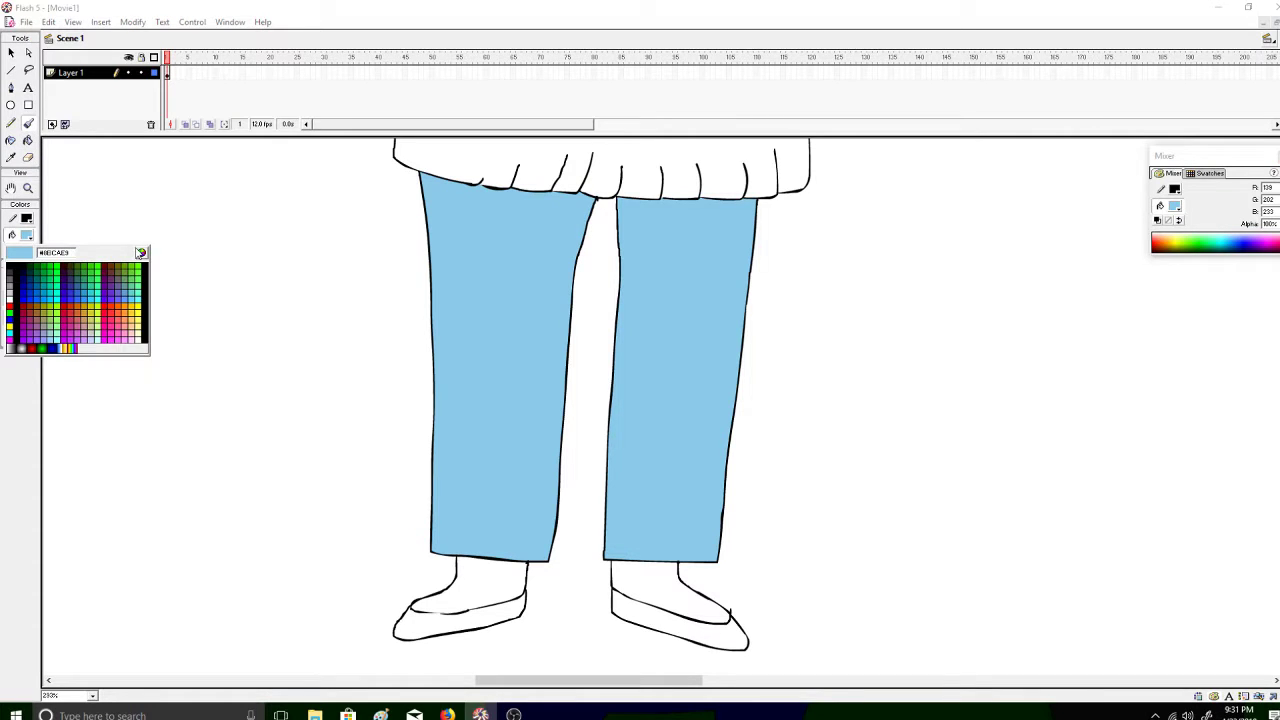
pyautogui.click(140, 252)
pyautogui.click(791, 315)
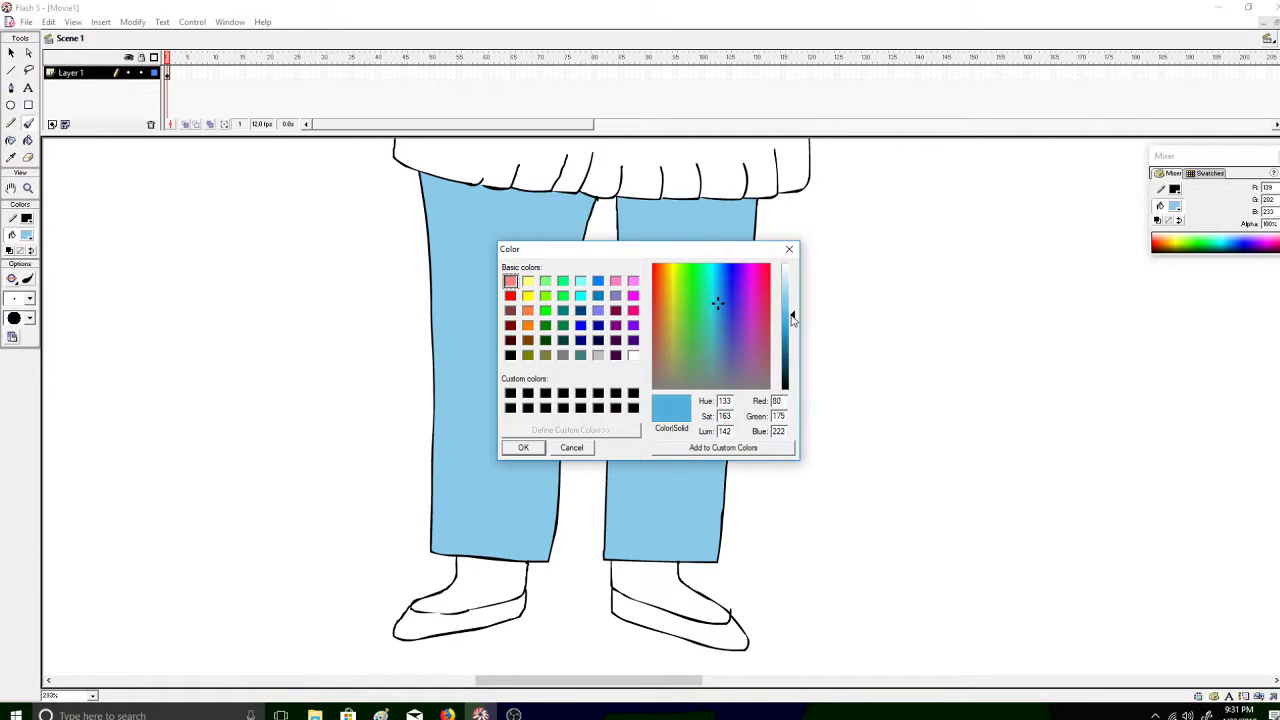
pyautogui.click(522, 448)
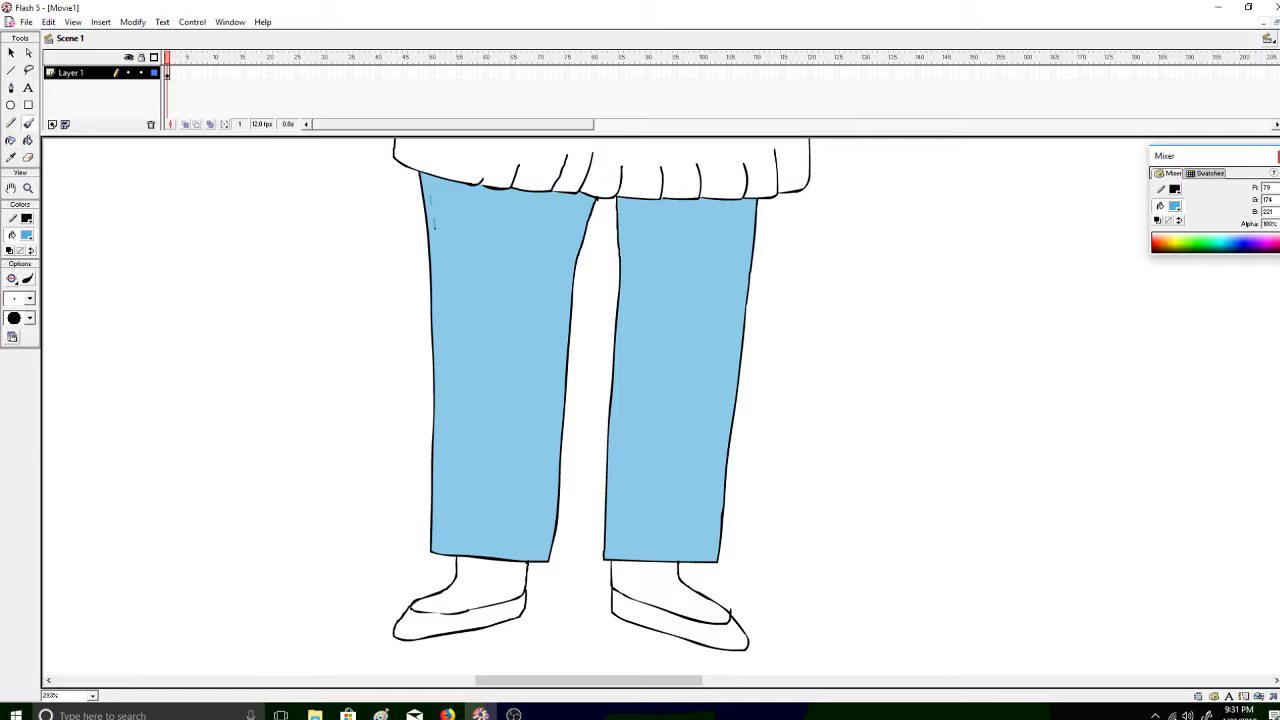
pyautogui.moveTo(439, 326); pyautogui.dragTo(443, 411)
pyautogui.moveTo(439, 494); pyautogui.dragTo(440, 508)
pyautogui.moveTo(727, 402); pyautogui.dragTo(723, 434)
# Switch the brush colour back to black and extend the fold lines upward from the shirt's gathered hem
pyautogui.scroll(7, 600, 400)
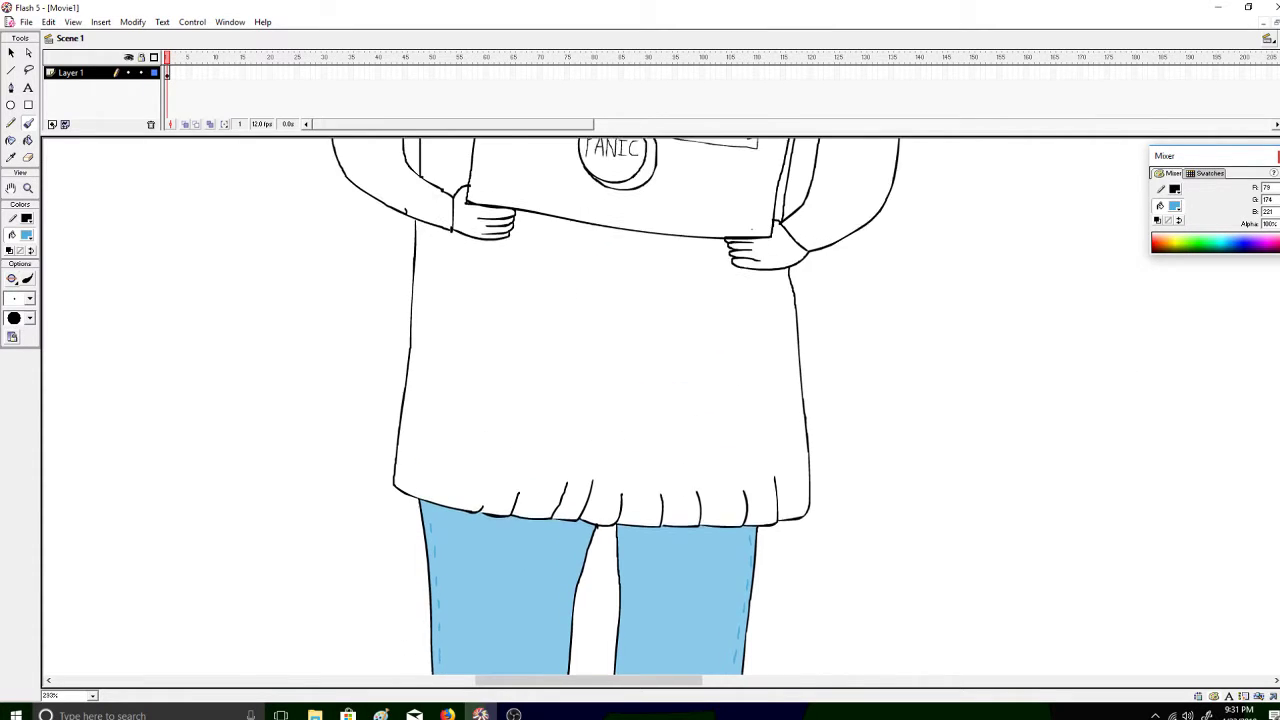
pyautogui.click(27, 235)
pyautogui.click(8, 262)
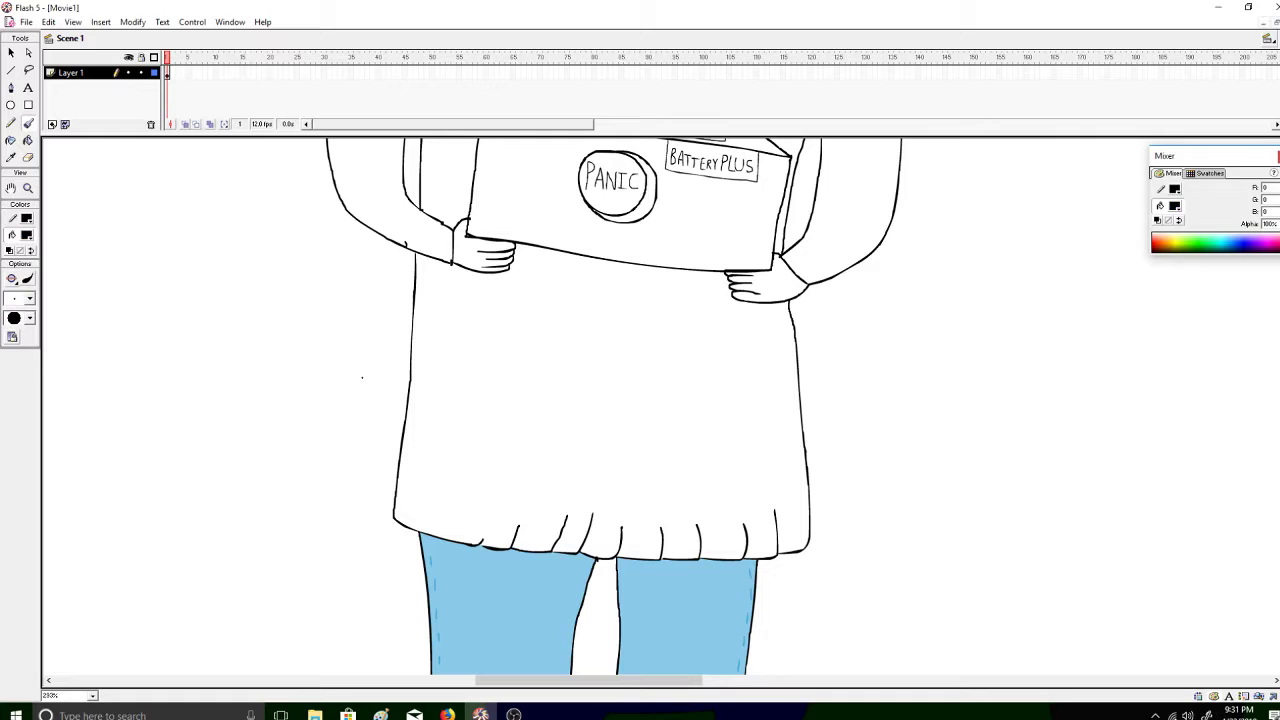
pyautogui.moveTo(484, 540); pyautogui.dragTo(516, 412)
pyautogui.moveTo(517, 530); pyautogui.dragTo(540, 426)
pyautogui.moveTo(566, 520)
pyautogui.mouseDown()
pyautogui.moveTo(576, 440)
pyautogui.moveTo(600, 434)
pyautogui.mouseUp()
pyautogui.moveTo(617, 510); pyautogui.dragTo(618, 464)
pyautogui.moveTo(658, 532); pyautogui.dragTo(657, 470)
pyautogui.hotkey('ctrl', 'z')
pyautogui.moveTo(660, 530); pyautogui.dragTo(657, 471)
pyautogui.hotkey('ctrl', 'z')
pyautogui.moveTo(696, 528); pyautogui.dragTo(692, 466)
pyautogui.moveTo(745, 530)
pyautogui.mouseDown()
pyautogui.moveTo(739, 476)
pyautogui.moveTo(775, 510)
pyautogui.moveTo(766, 464)
pyautogui.mouseUp()
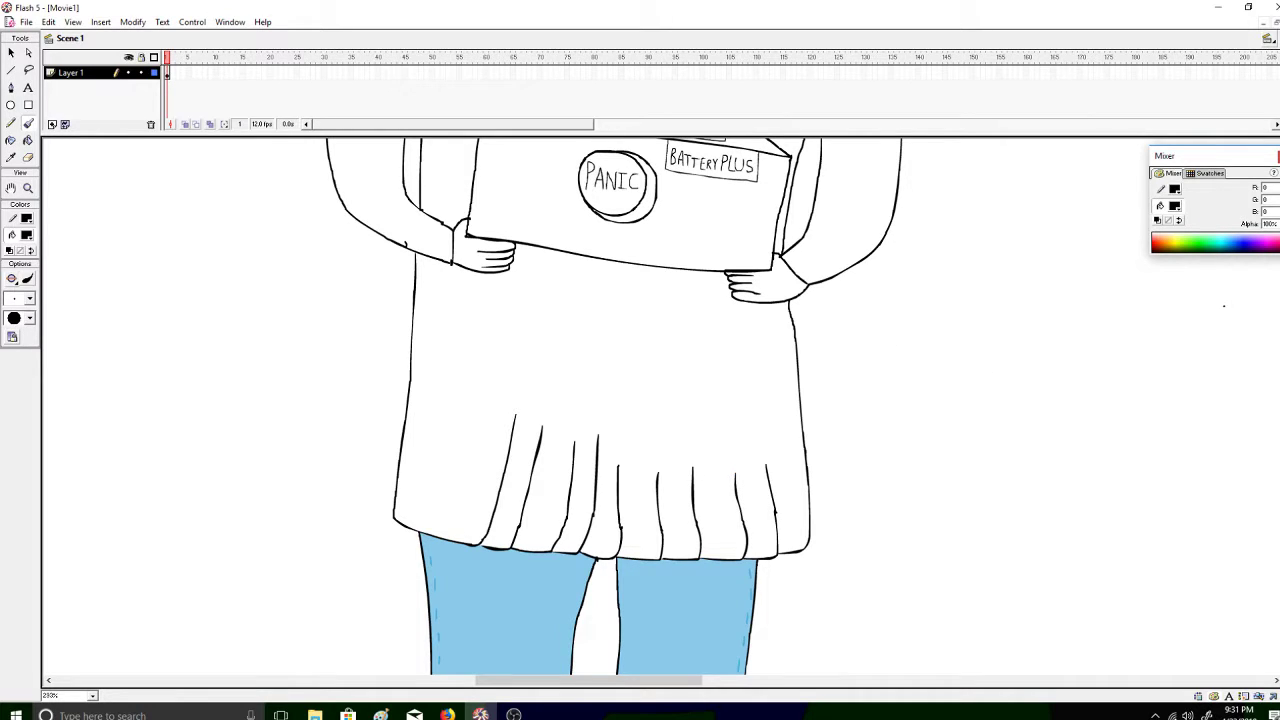
# Review the character's head, torso and box, and zoom out to examine the whole figure on the stage
pyautogui.scroll(6, 614, 407)
pyautogui.scroll(-1, 614, 407)
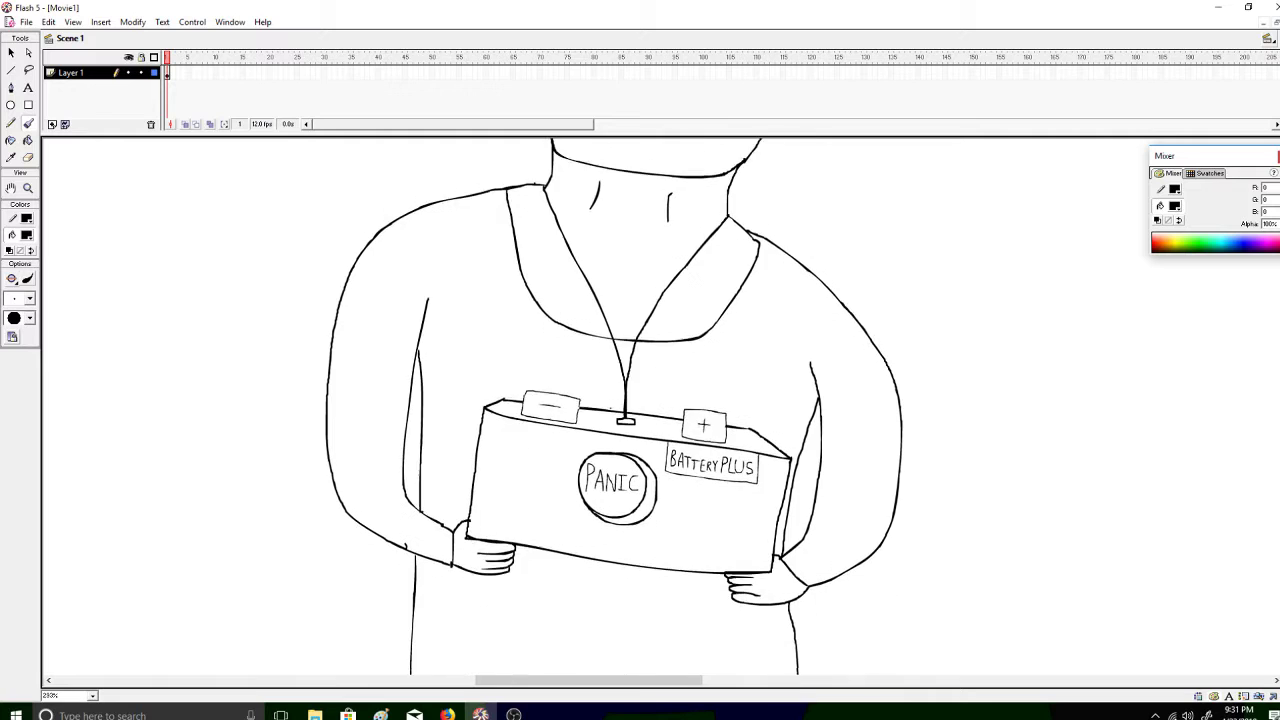
pyautogui.scroll(5, 614, 407)
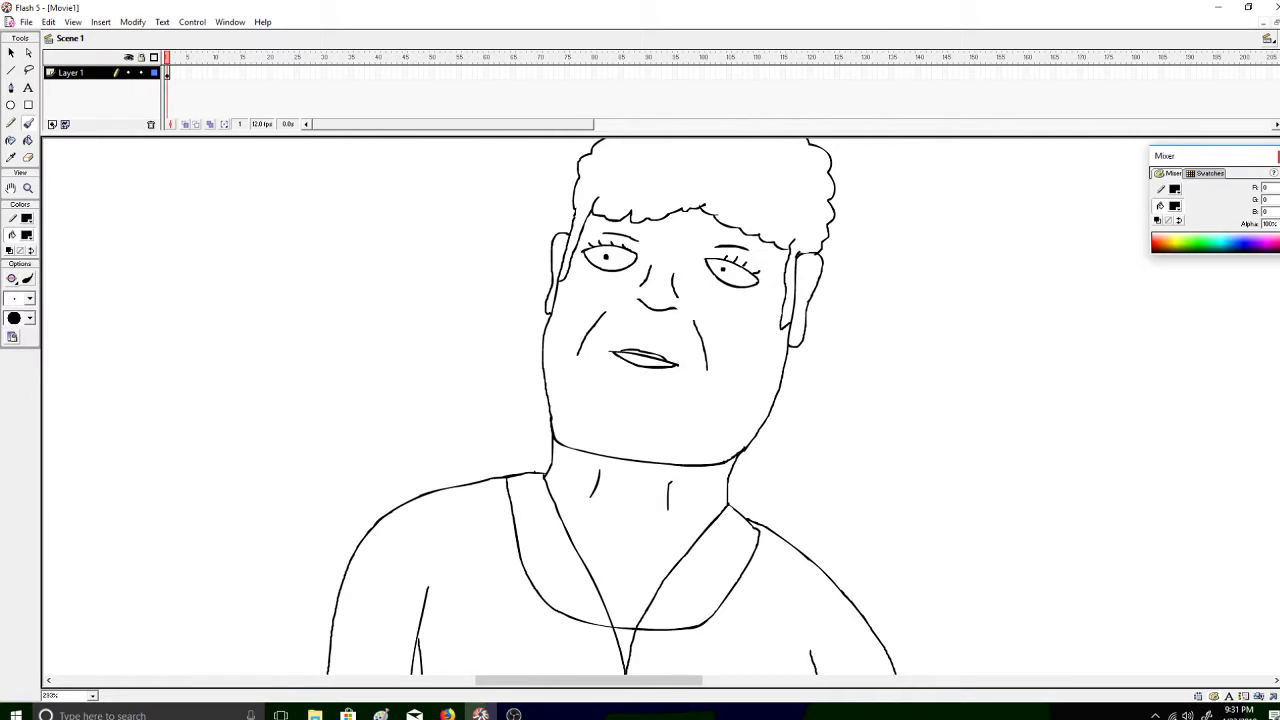
pyautogui.scroll(2, 614, 407)
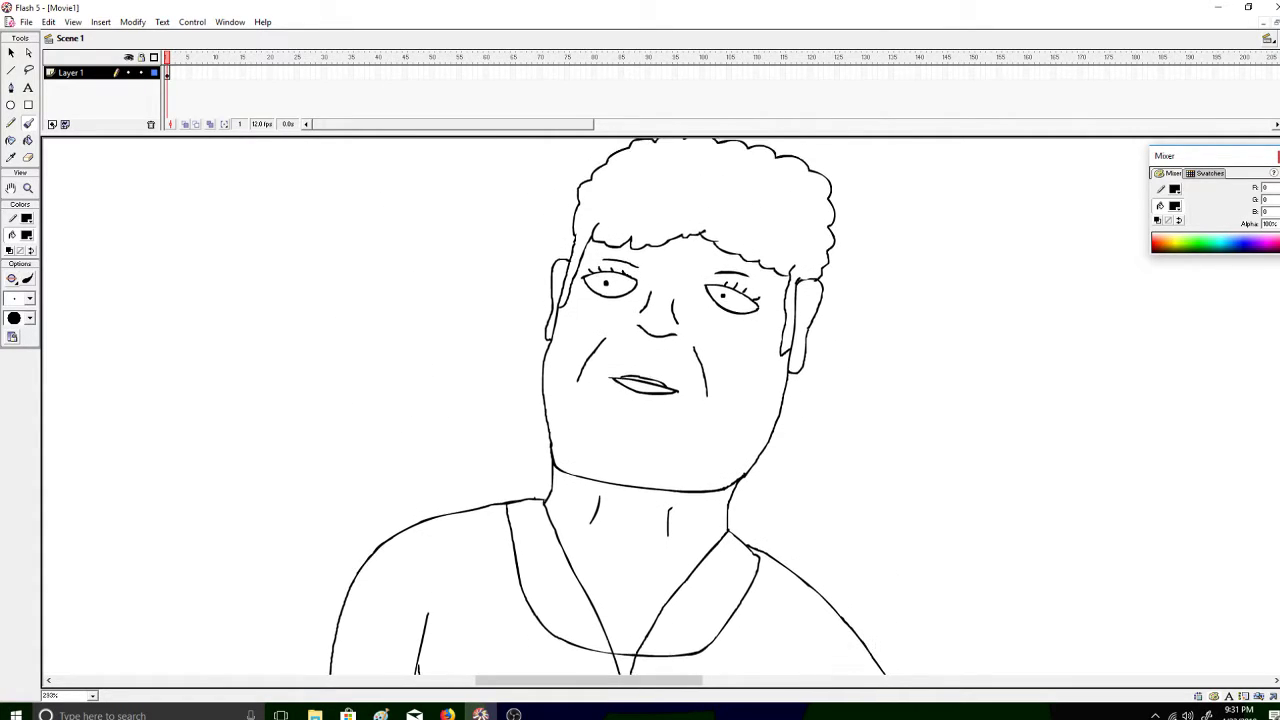
pyautogui.scroll(1, 614, 407)
pyautogui.scroll(-10, 614, 407)
pyautogui.scroll(-4, 614, 407)
pyautogui.scroll(9, 614, 407)
pyautogui.scroll(-2, 614, 407)
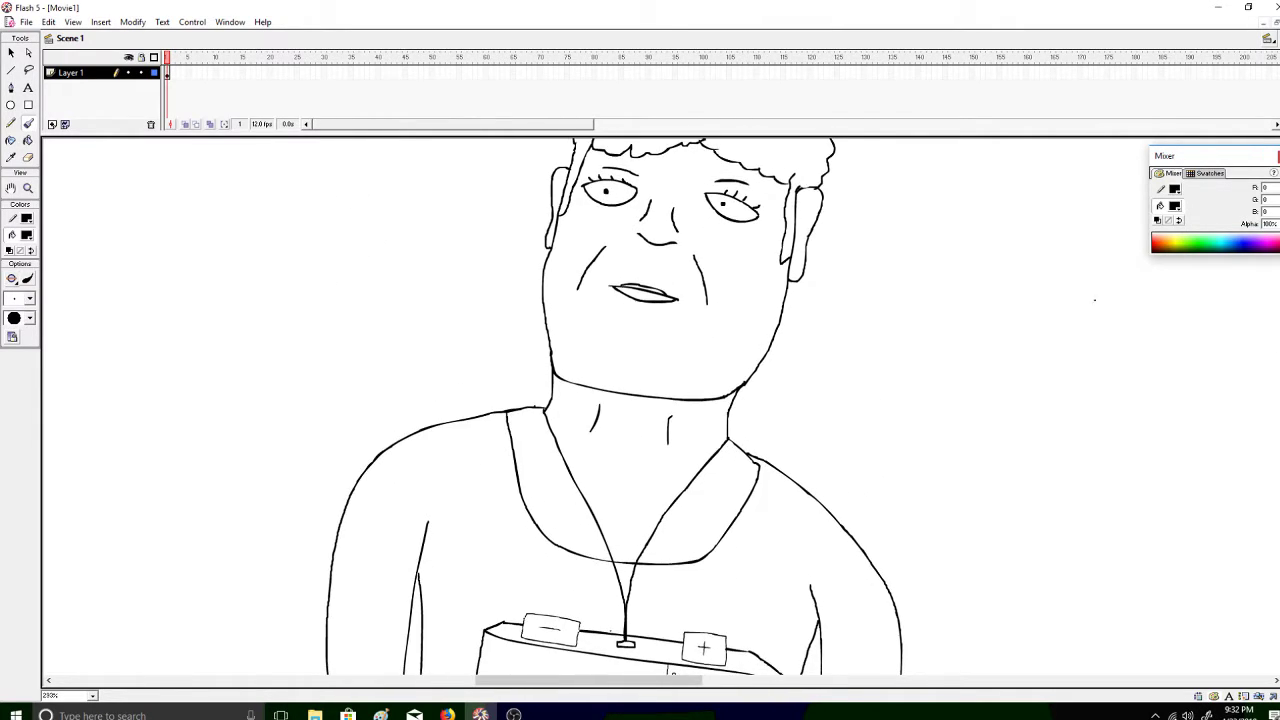
pyautogui.press('z')
pyautogui.keyDown('alt'); pyautogui.click(663, 537); pyautogui.keyUp('alt')
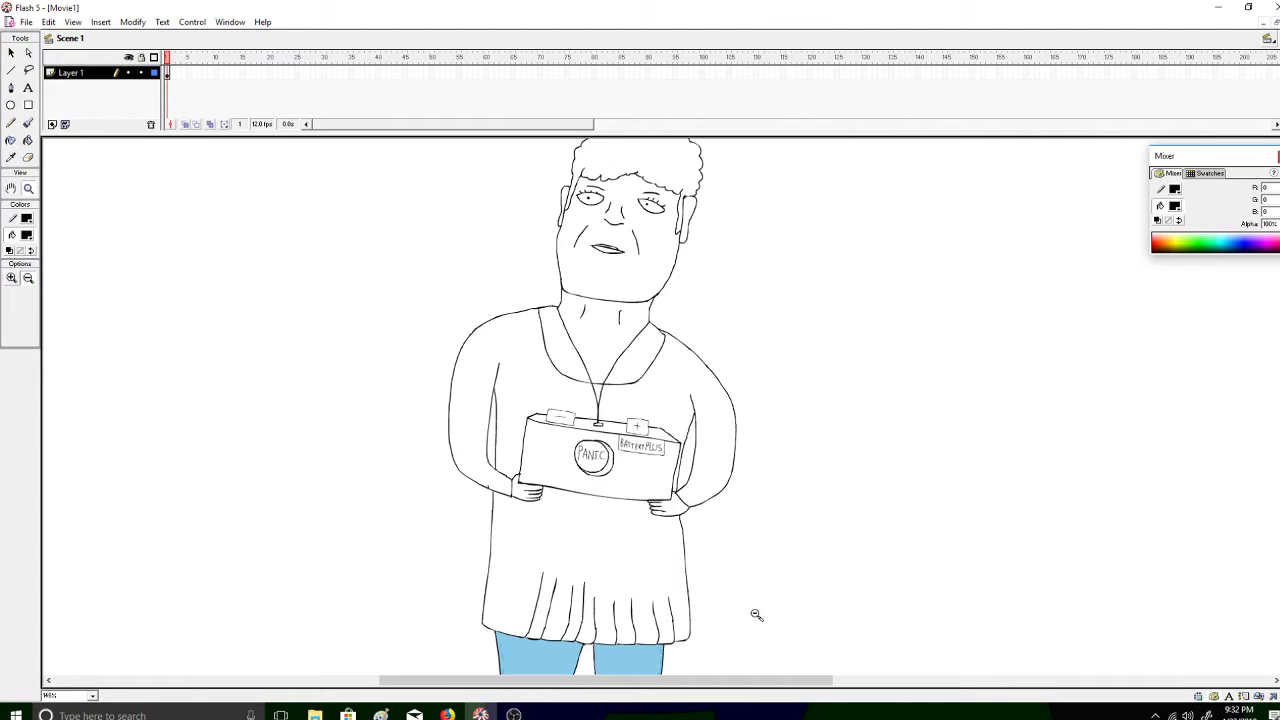
pyautogui.keyDown('alt'); pyautogui.click(760, 609); pyautogui.keyUp('alt')
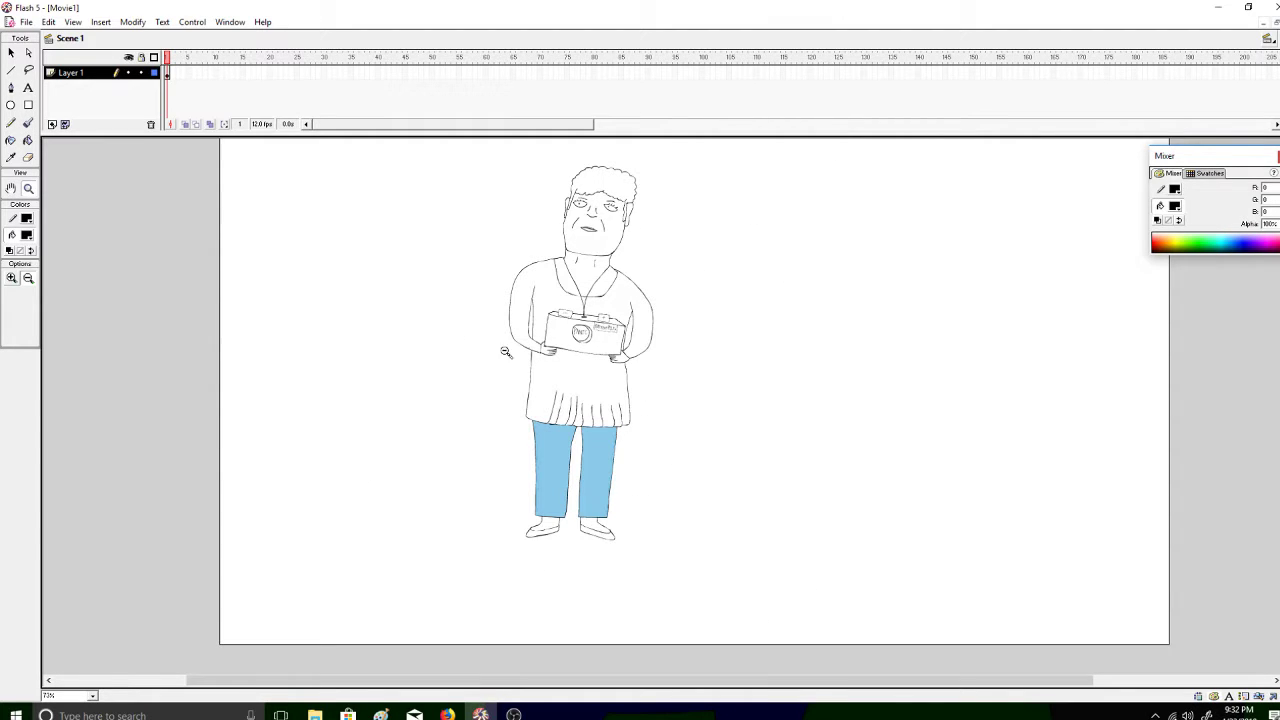
# Fill the character's hair with light grey #CCCCCC using the Paint Bucket
pyautogui.click(12, 278)
pyautogui.click(648, 257)
pyautogui.click(28, 140)
pyautogui.click(27, 235)
pyautogui.click(14, 290)
pyautogui.click(560, 264)
pyautogui.hotkey('ctrl', 'z')
pyautogui.click(27, 235)
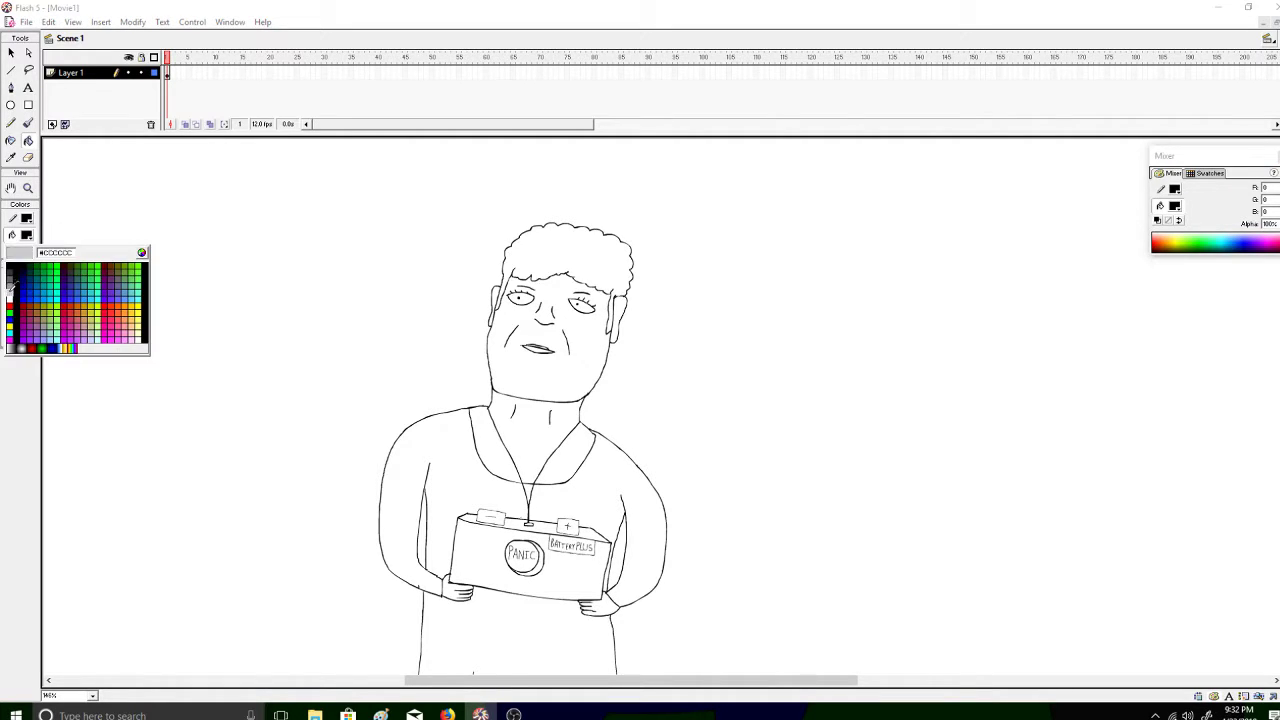
pyautogui.click(10, 292)
pyautogui.click(549, 257)
# Set the Paint Bucket to Close Small Gaps and redo the grey fill of the hair
pyautogui.click(11, 280)
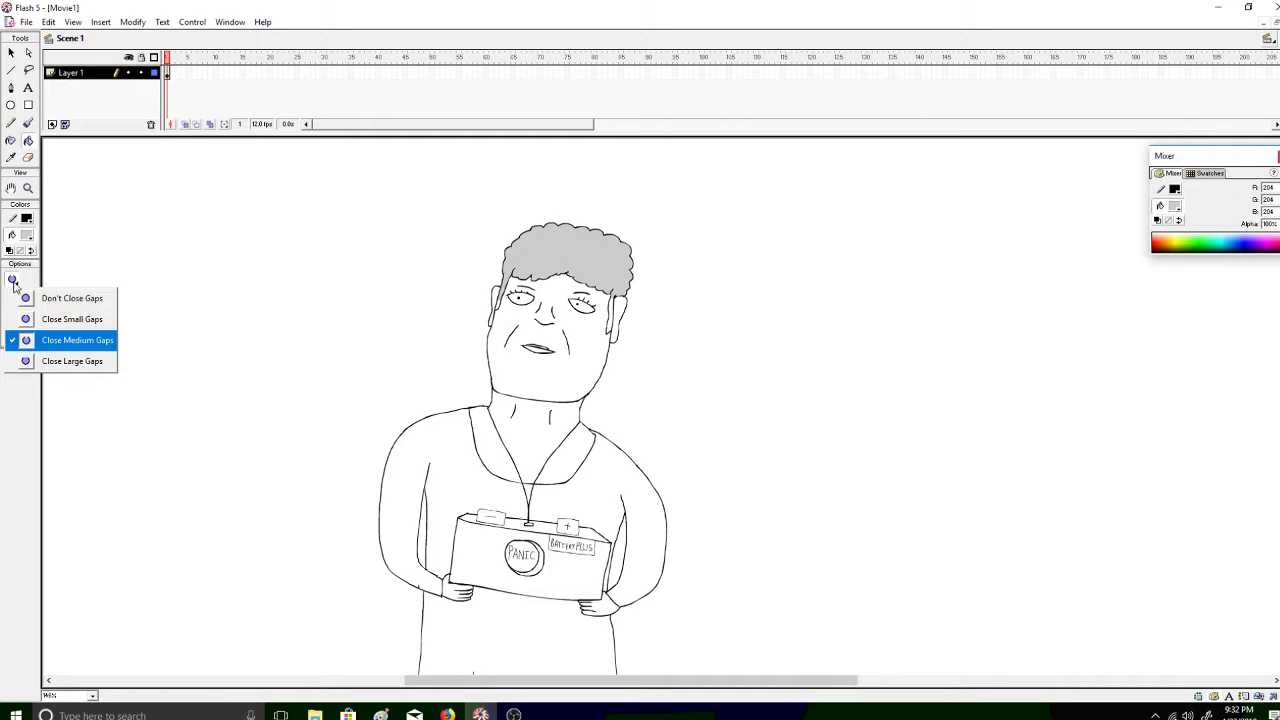
pyautogui.click(43, 321)
pyautogui.hotkey('ctrl', 'z')
pyautogui.click(572, 257)
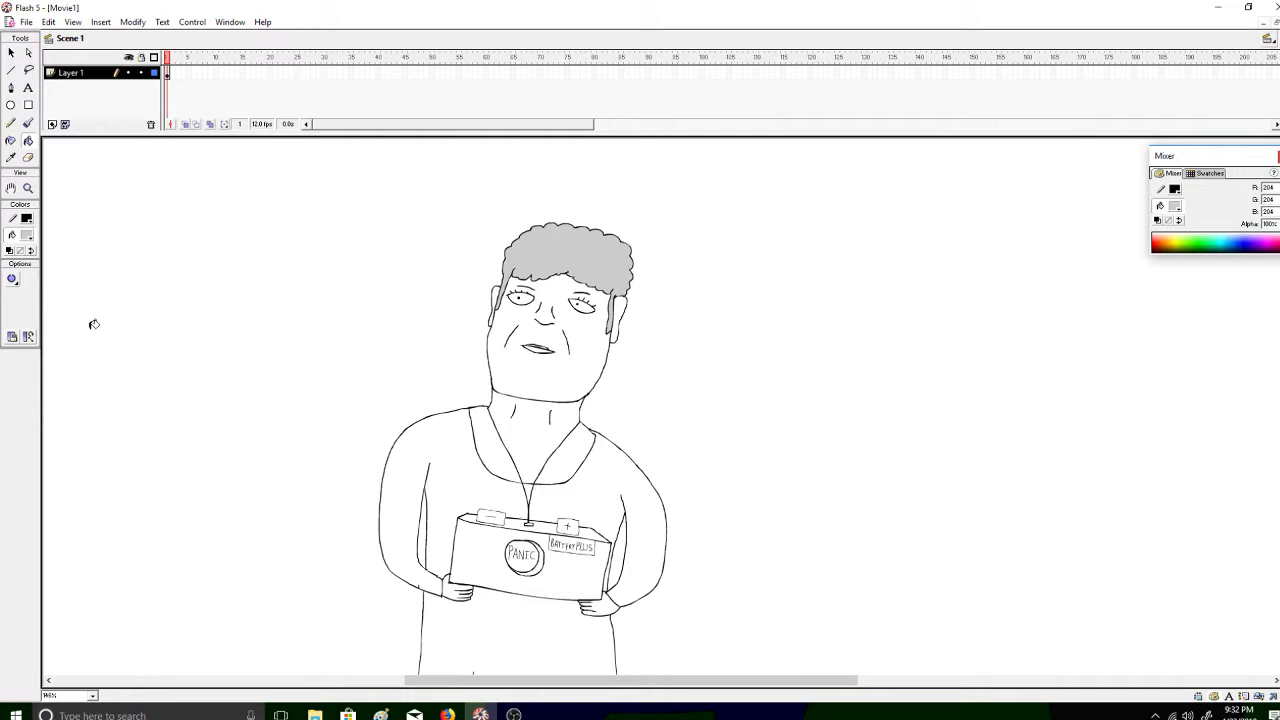
# Mix a lighter grey with red, green and blue at 223 and refill the hair with it
pyautogui.click(31, 237)
pyautogui.click(142, 254)
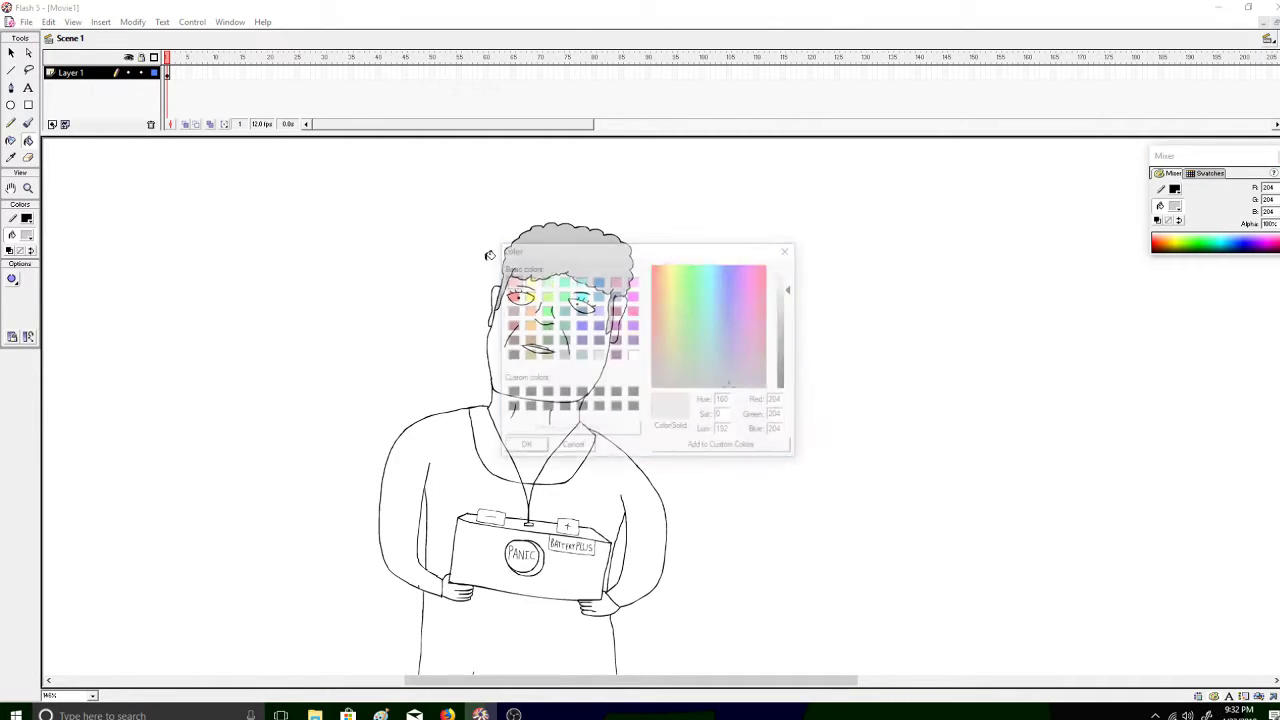
pyautogui.click(790, 285)
pyautogui.moveTo(790, 285); pyautogui.dragTo(790, 281)
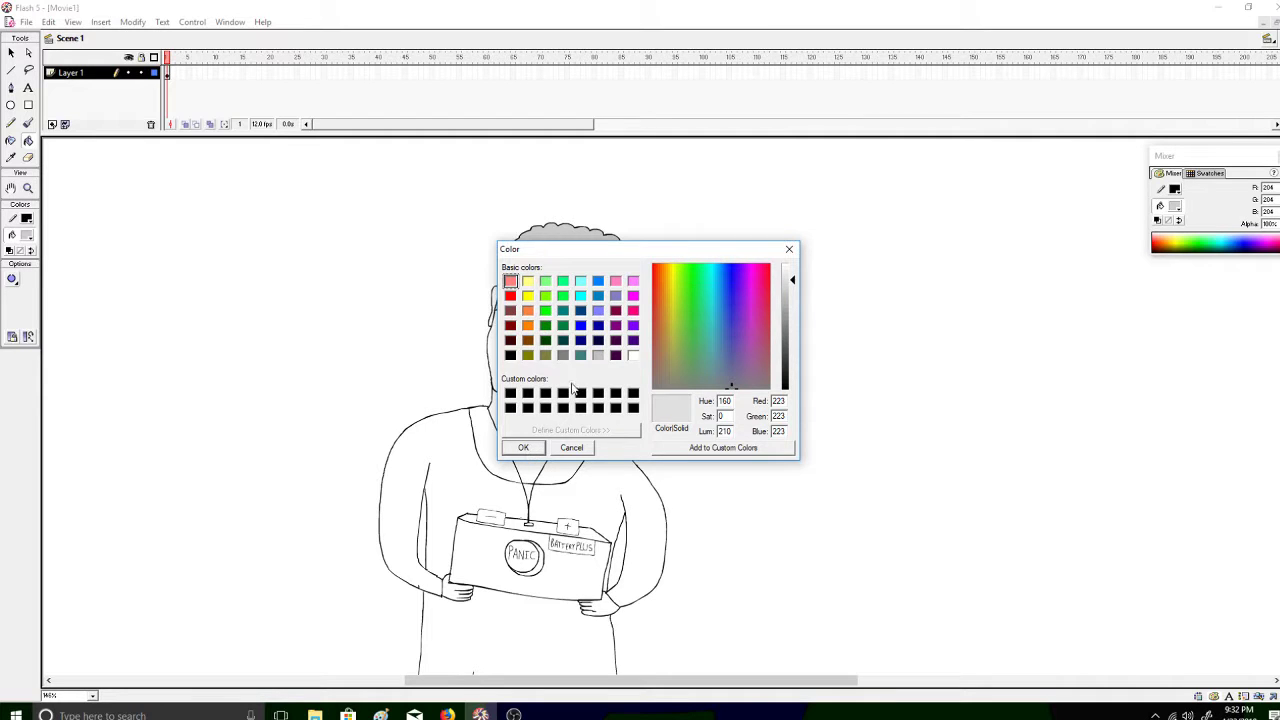
pyautogui.click(524, 448)
pyautogui.click(578, 240)
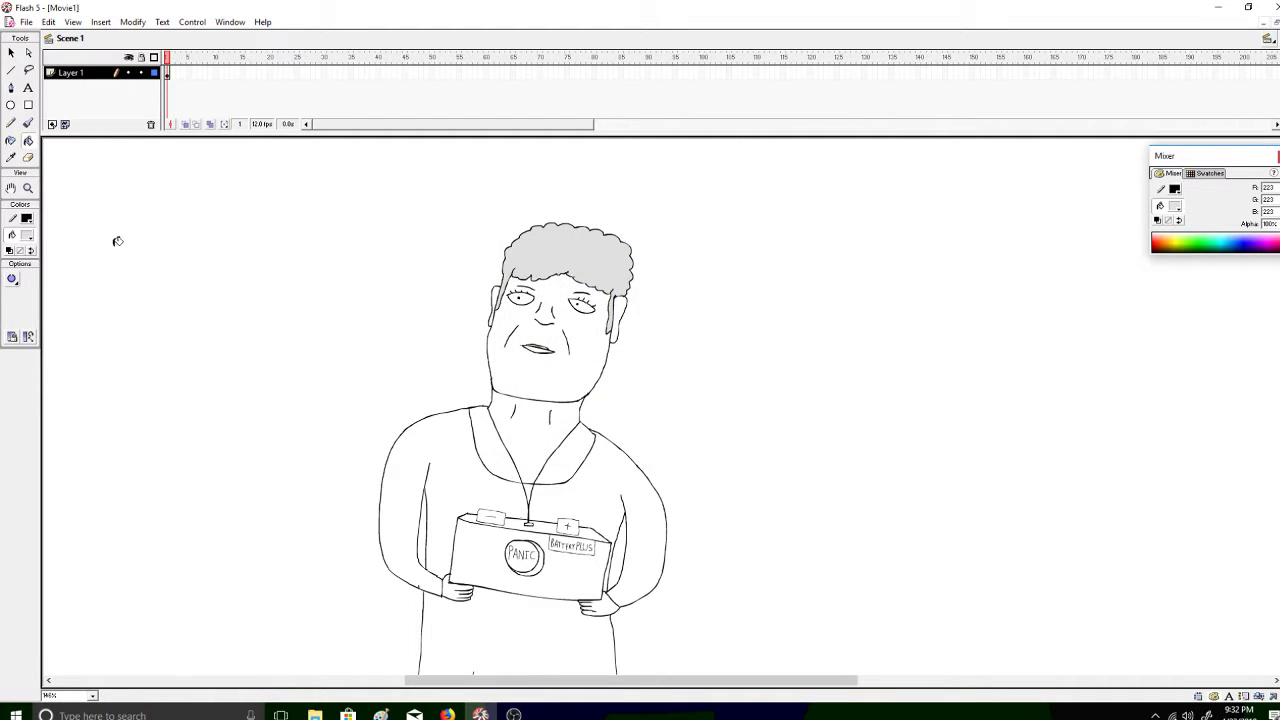
# Brush subtle highlight strokes across the hair in a paler grey with red, green and blue at 232
pyautogui.click(28, 188)
pyautogui.click(620, 297)
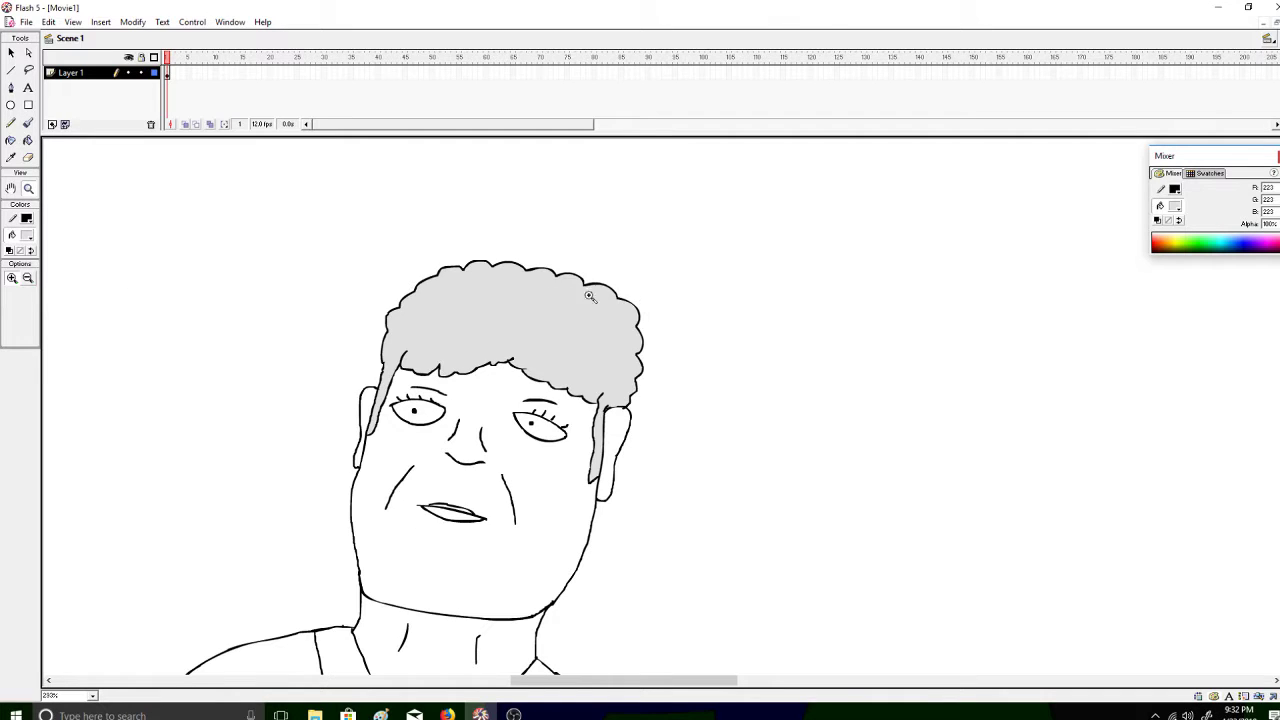
pyautogui.click(28, 123)
pyautogui.click(28, 238)
pyautogui.click(142, 252)
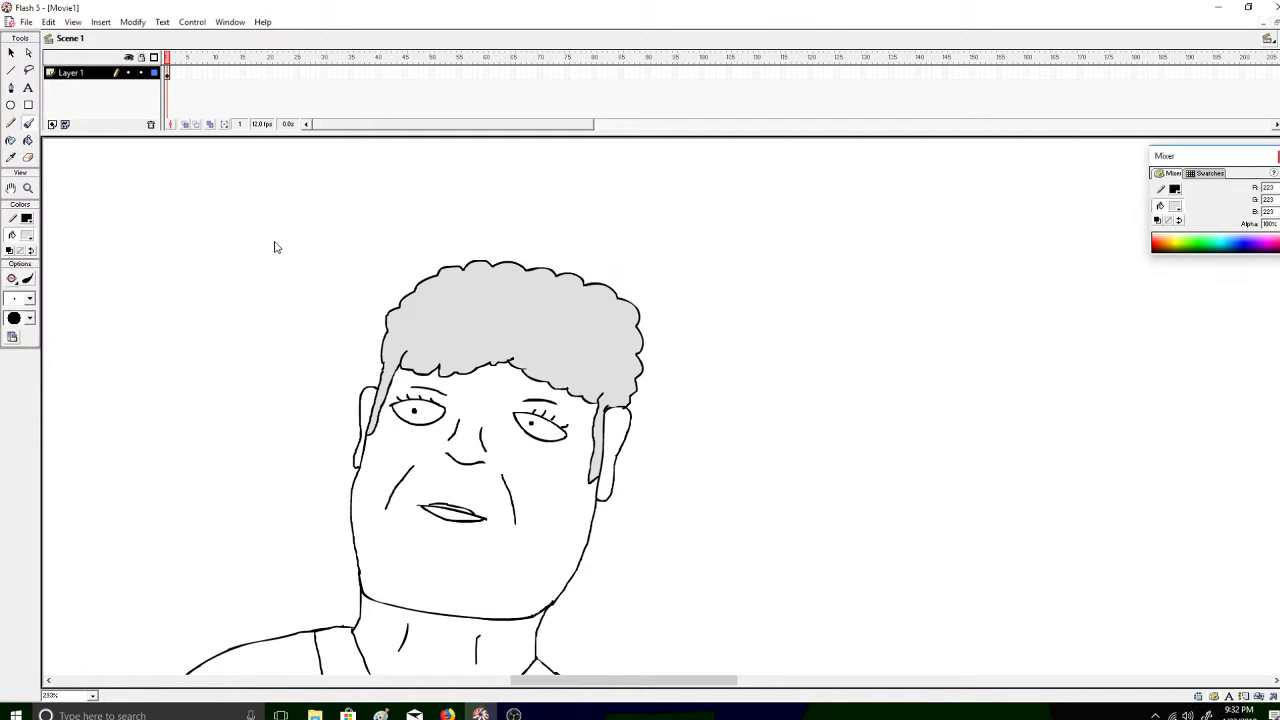
pyautogui.moveTo(790, 283); pyautogui.dragTo(784, 276)
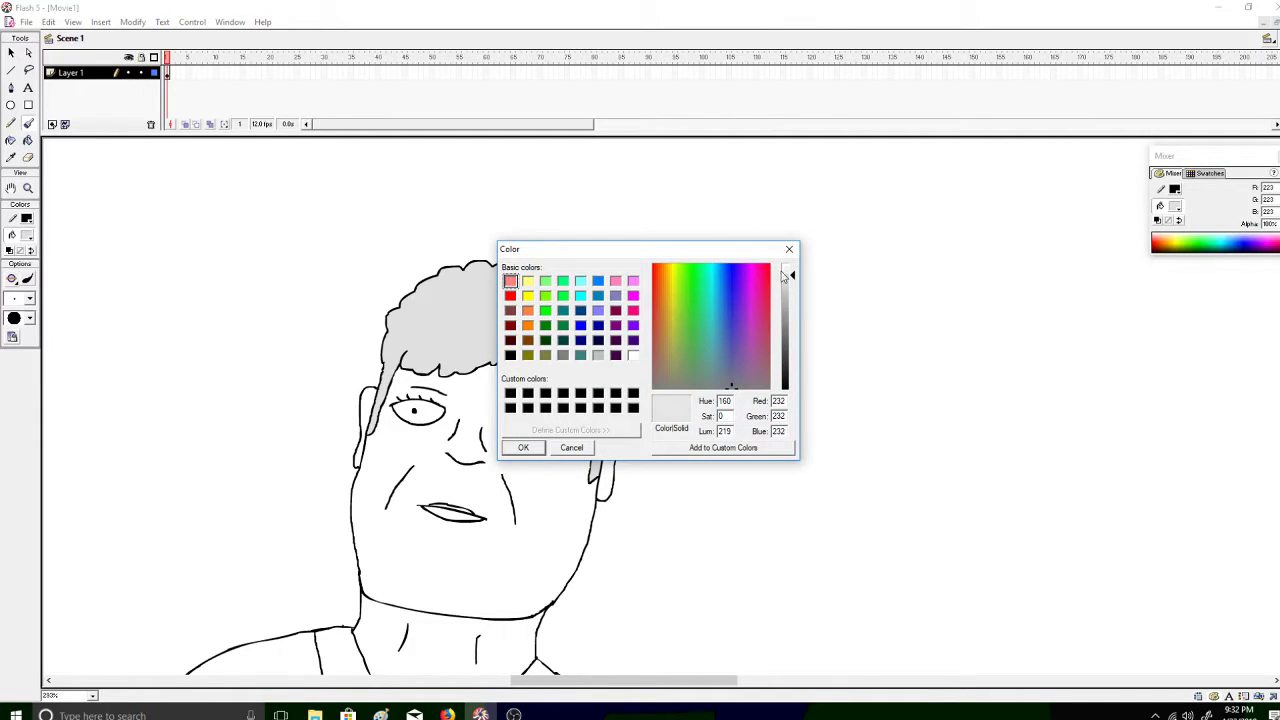
pyautogui.click(512, 448)
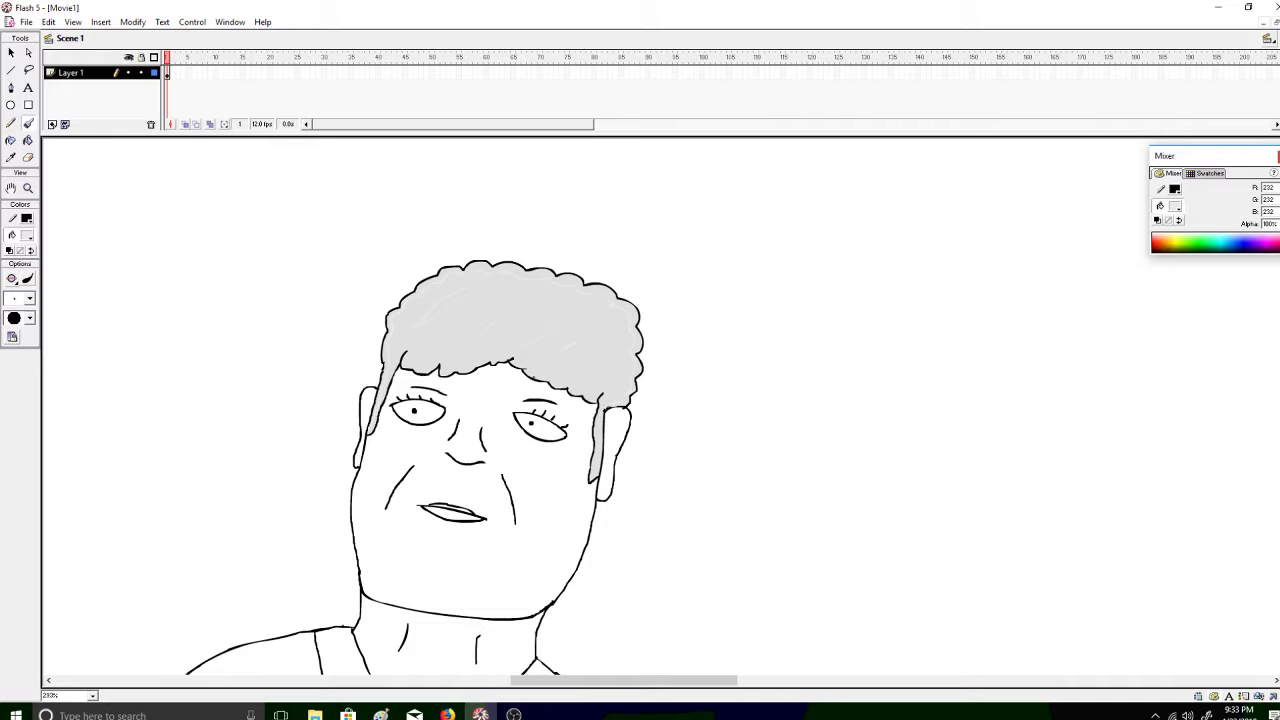
# Fill the face with light pink of red 255, green 204 and blue 204
pyautogui.click(28, 140)
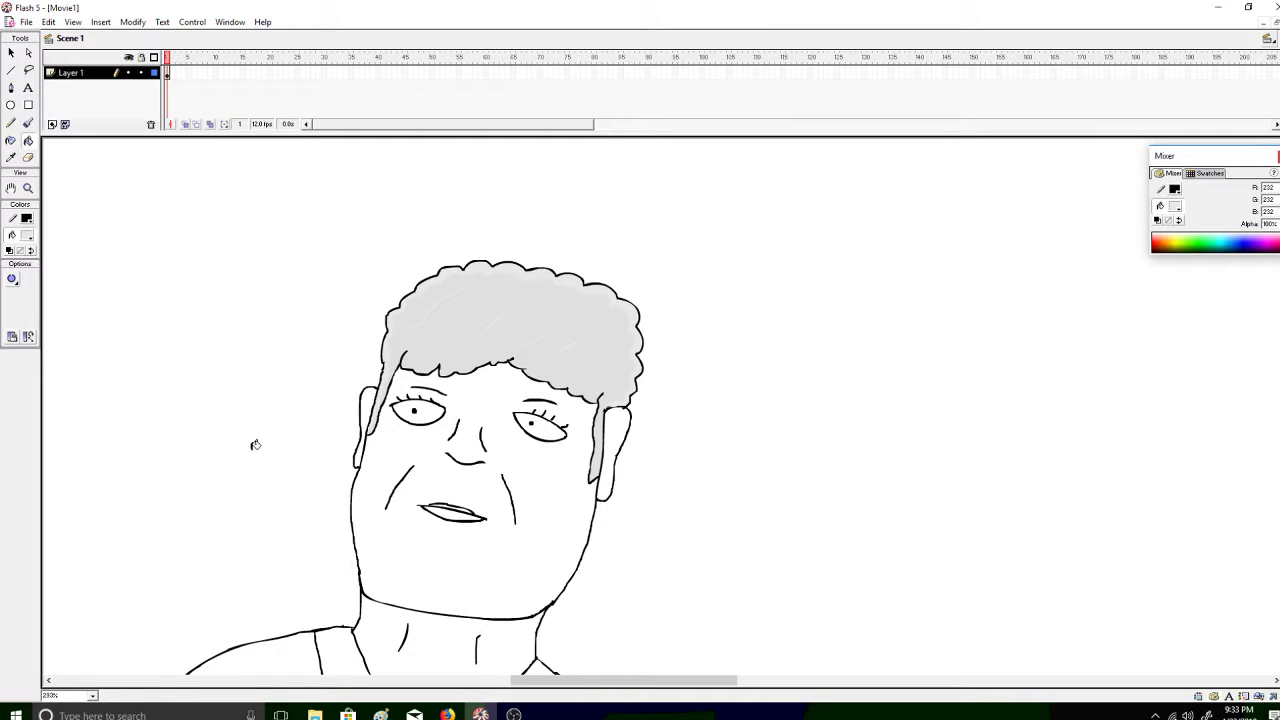
pyautogui.click(28, 236)
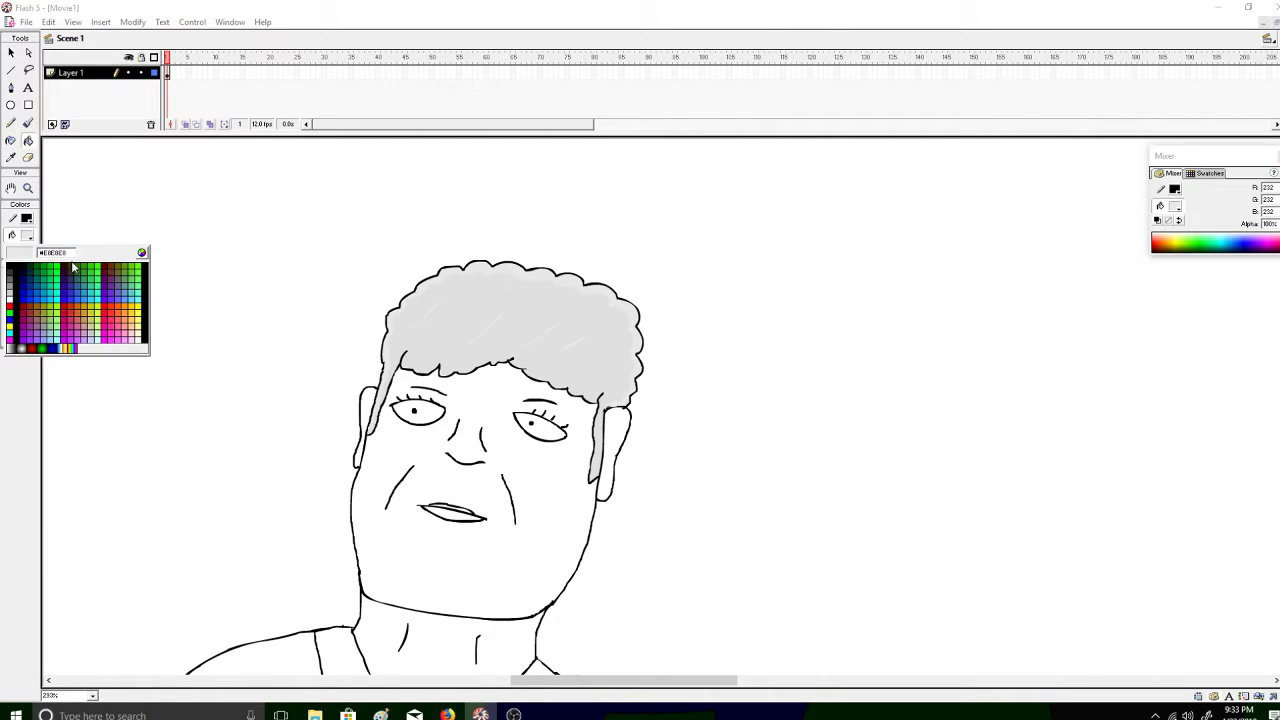
pyautogui.click(512, 500)
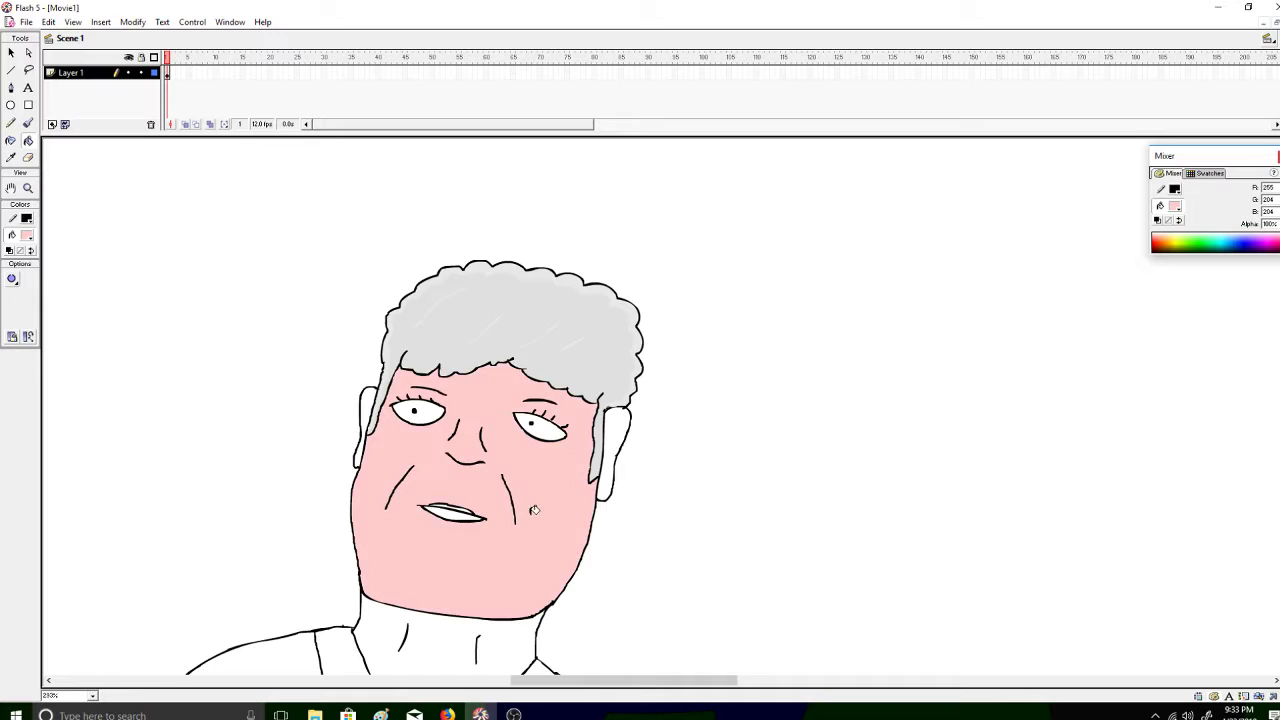
# Mix a beige skin tone of red 240, green 227 and blue 208 and fill the face, ears and neck
pyautogui.click(30, 237)
pyautogui.click(142, 252)
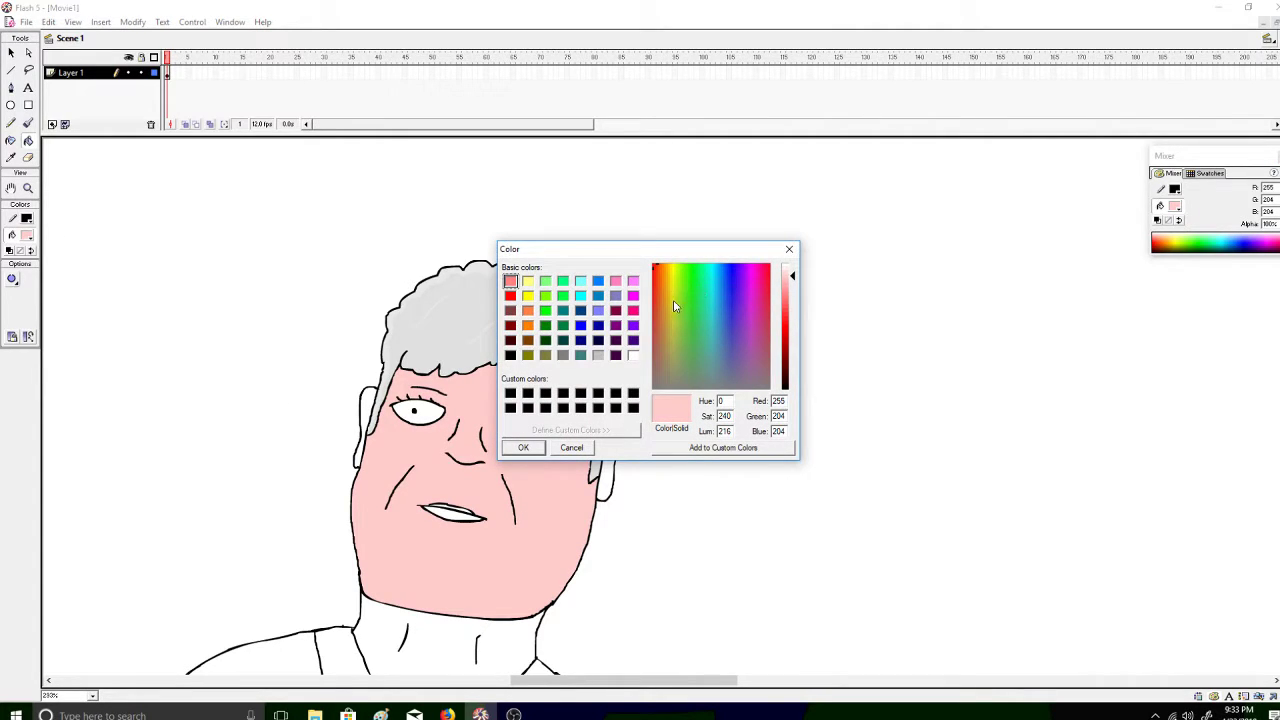
pyautogui.moveTo(668, 312)
pyautogui.mouseDown()
pyautogui.moveTo(656, 342)
pyautogui.moveTo(672, 367)
pyautogui.moveTo(664, 325)
pyautogui.mouseUp()
pyautogui.moveTo(788, 278); pyautogui.dragTo(788, 282)
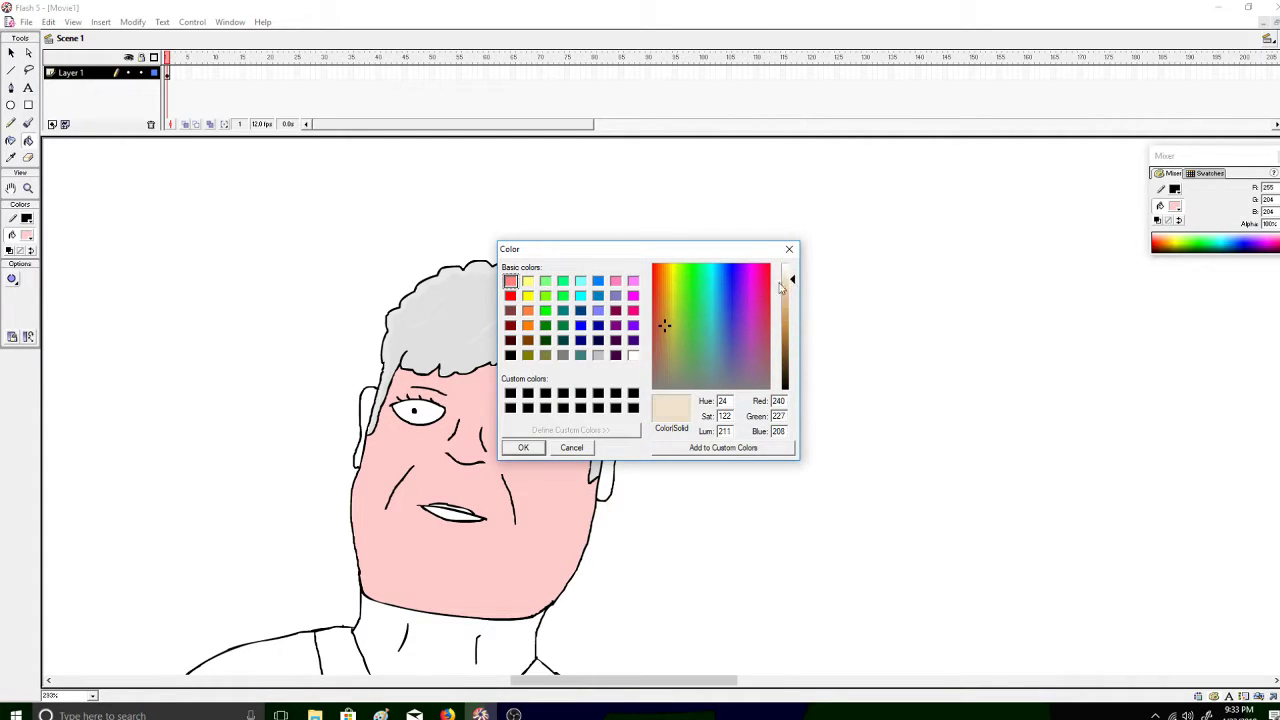
pyautogui.click(523, 447)
pyautogui.click(572, 476)
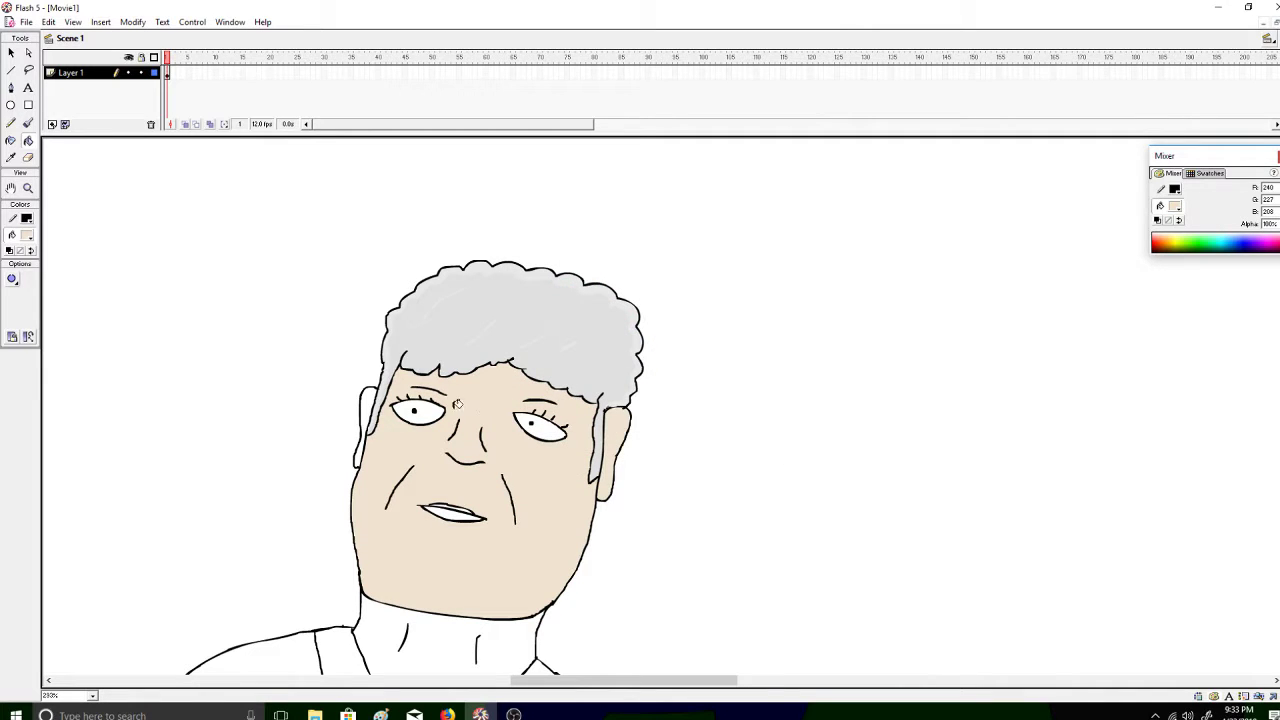
pyautogui.click(374, 396)
pyautogui.click(433, 632)
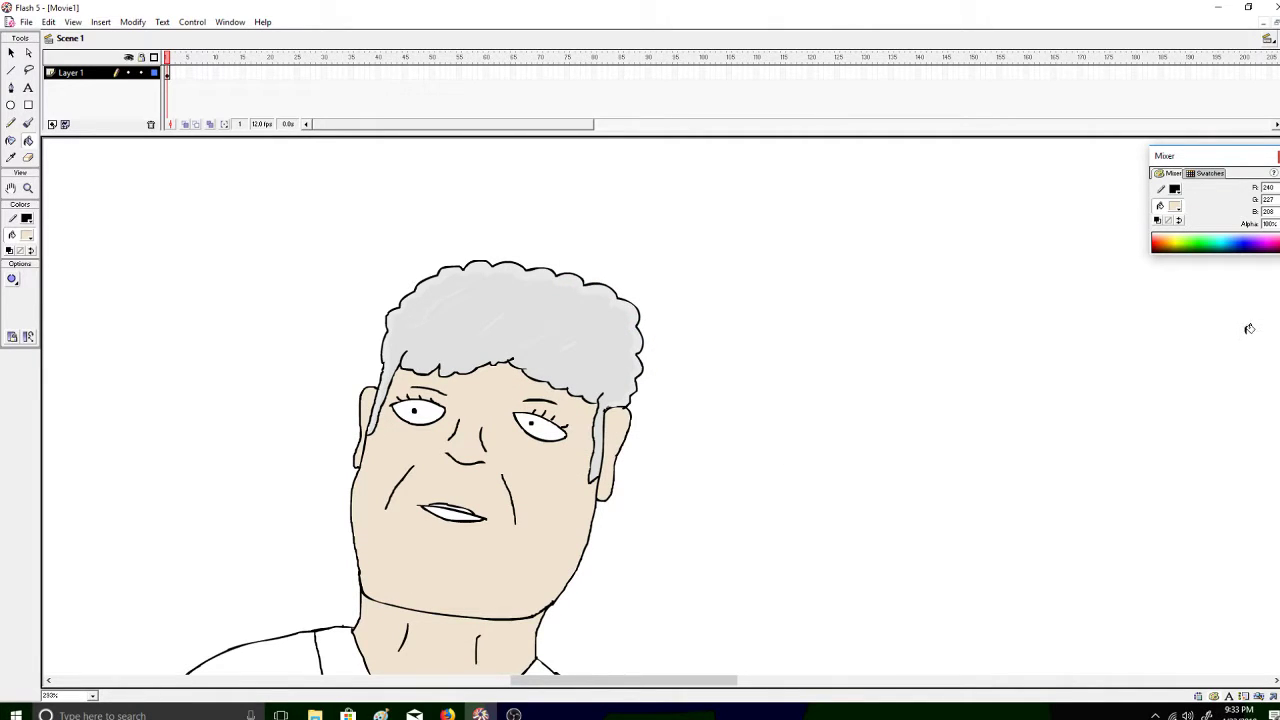
# Fill both hands and the bare neckline areas outside the neck cord with the beige skin tone
pyautogui.scroll(-10, 422, 406)
pyautogui.scroll(-1, 324, 484)
pyautogui.click(300, 494)
pyautogui.click(600, 532)
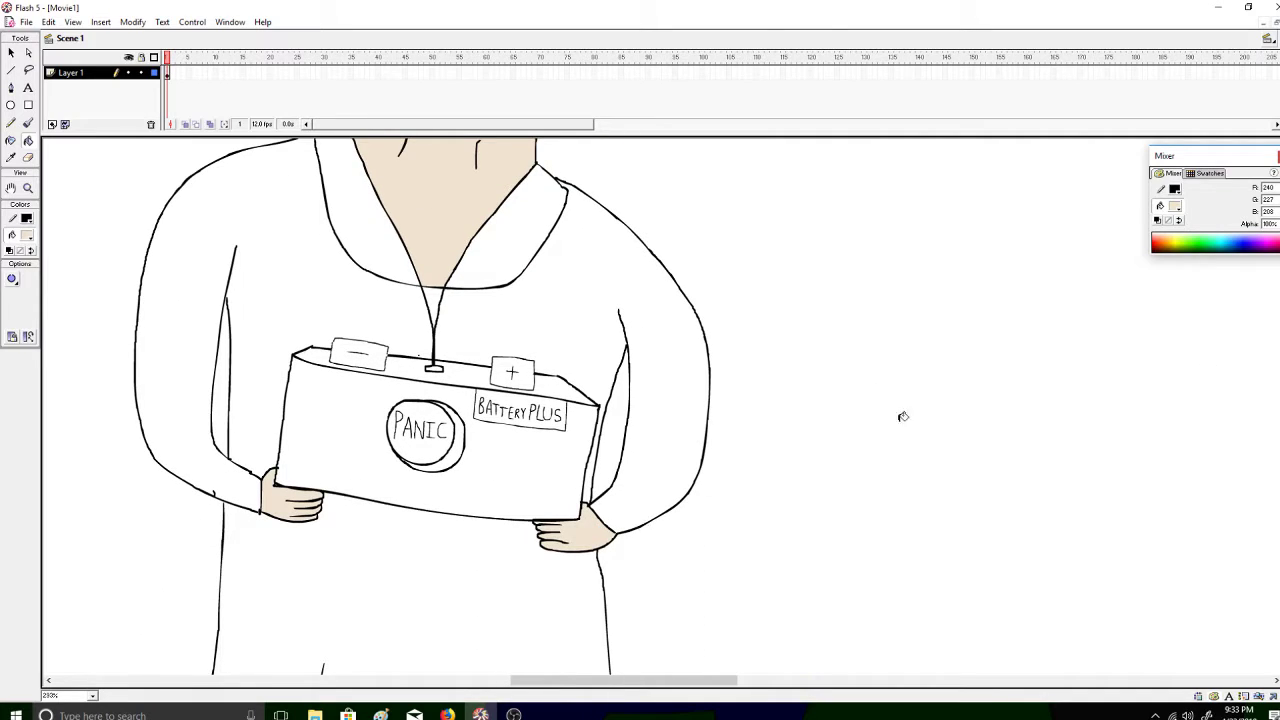
pyautogui.click(528, 228)
pyautogui.click(406, 230)
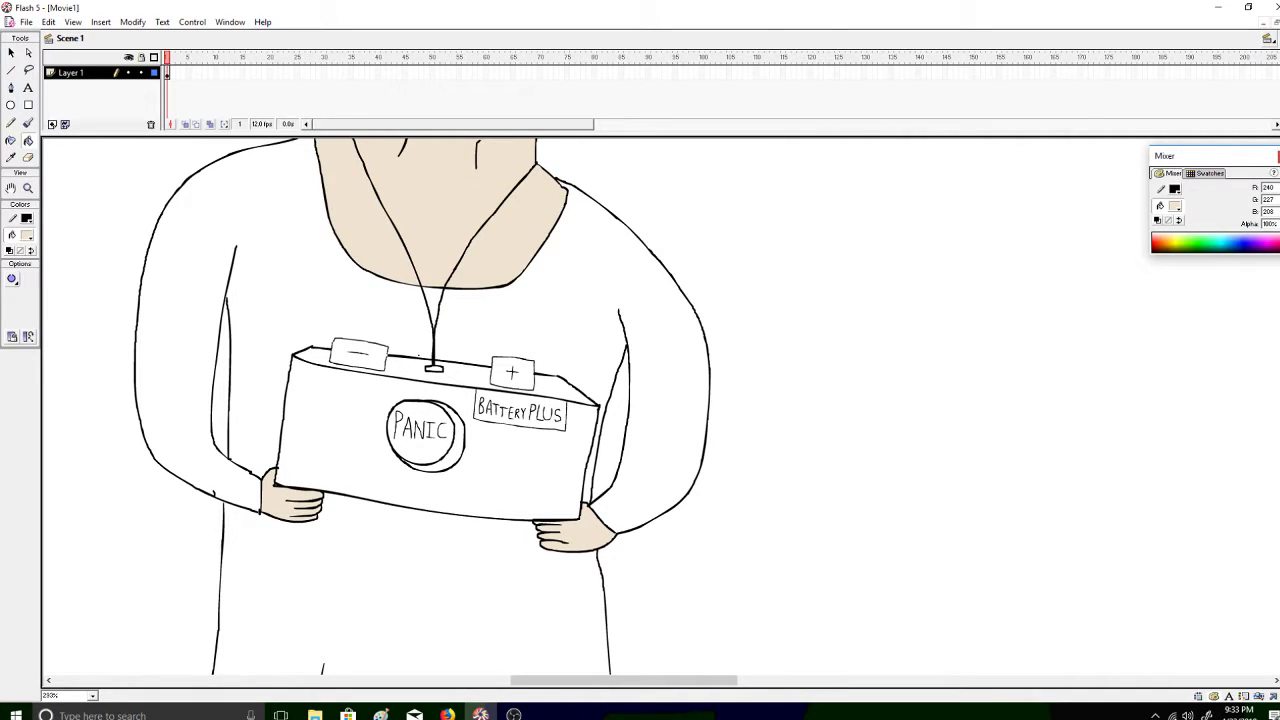
# Fill the bare skin of both feet between the trouser hems and the shoes with the same beige
pyautogui.scroll(-10, 422, 406)
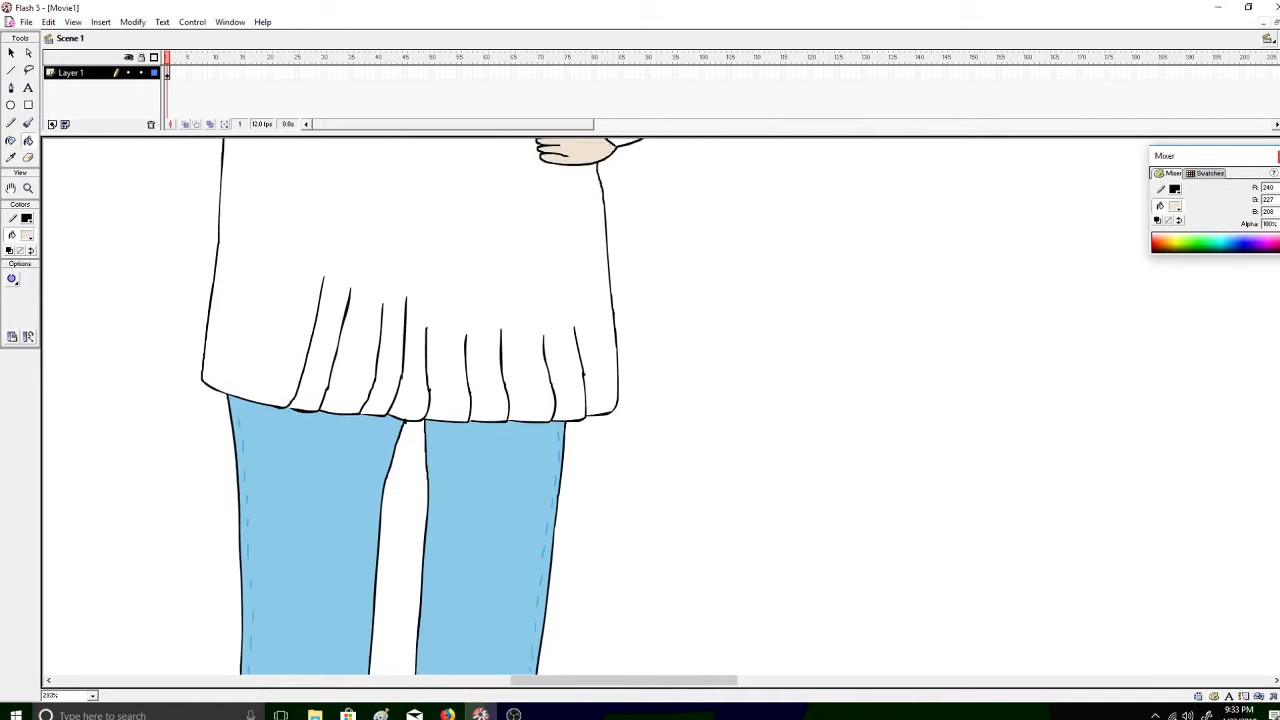
pyautogui.click(438, 480)
pyautogui.click(303, 485)
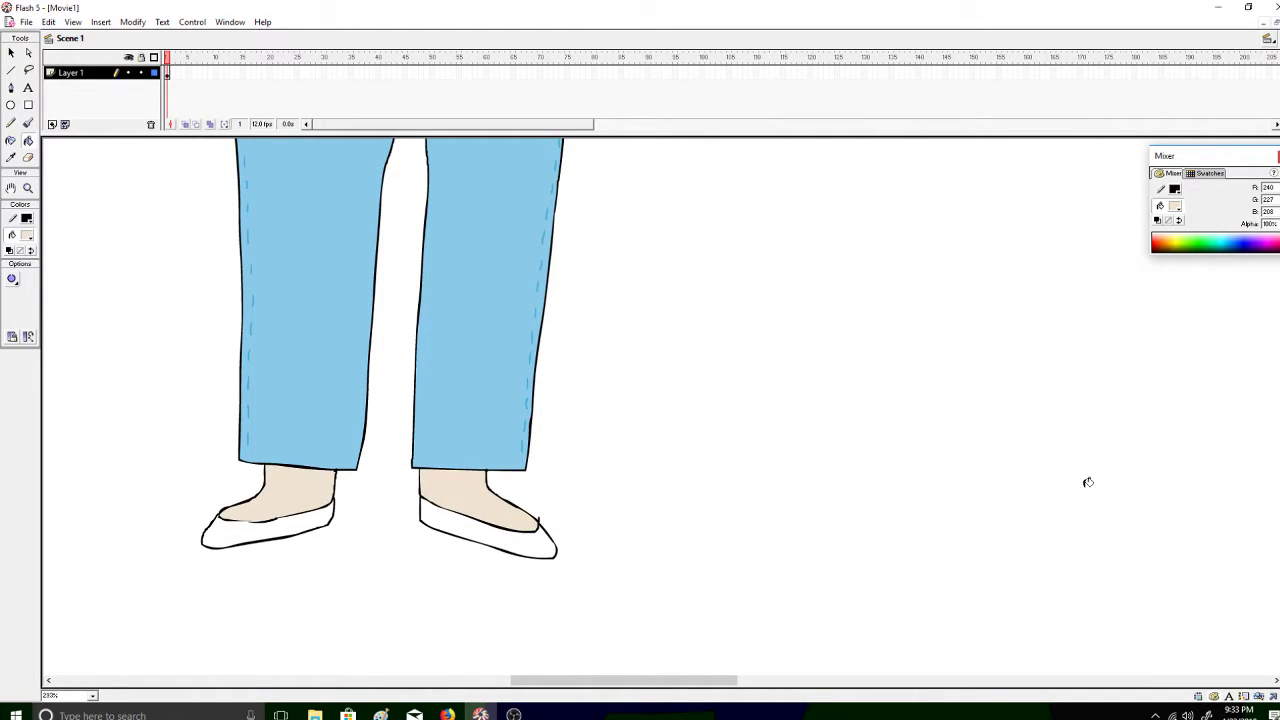
# Mix a pale pink of red 252, green 205 and blue 251 and fill the lips
pyautogui.scroll(15, 839, 287)
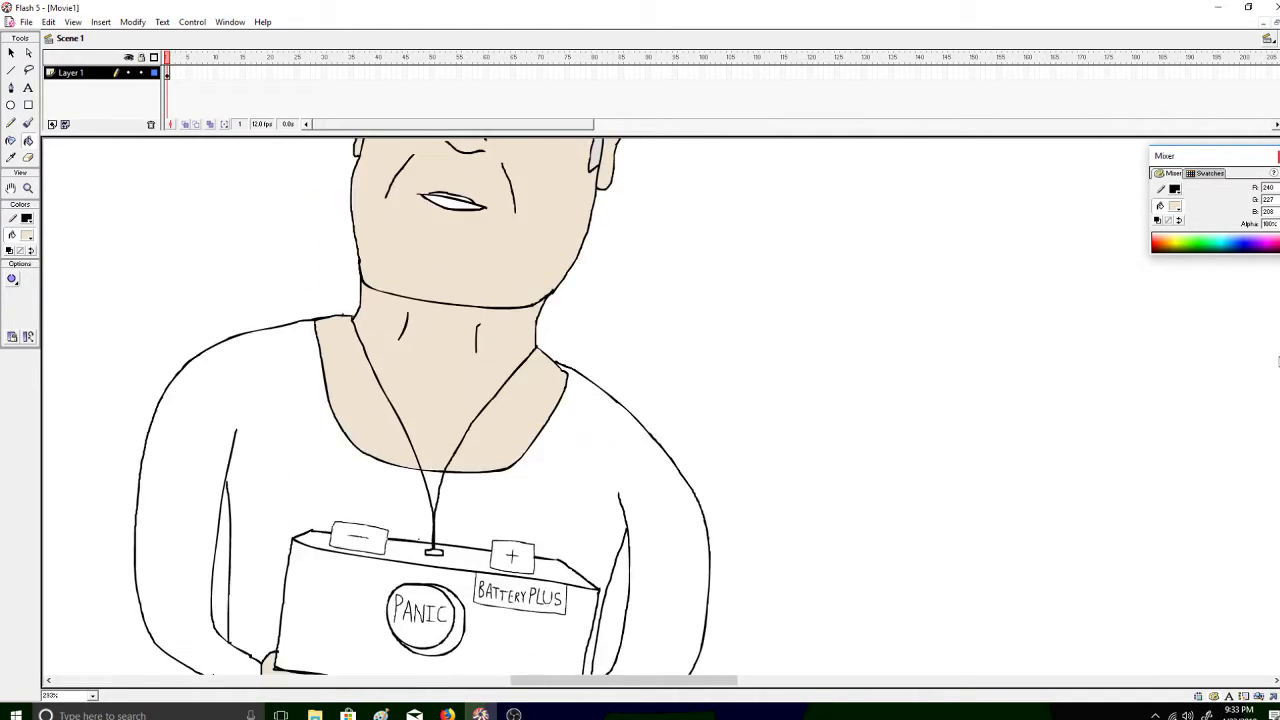
pyautogui.click(27, 235)
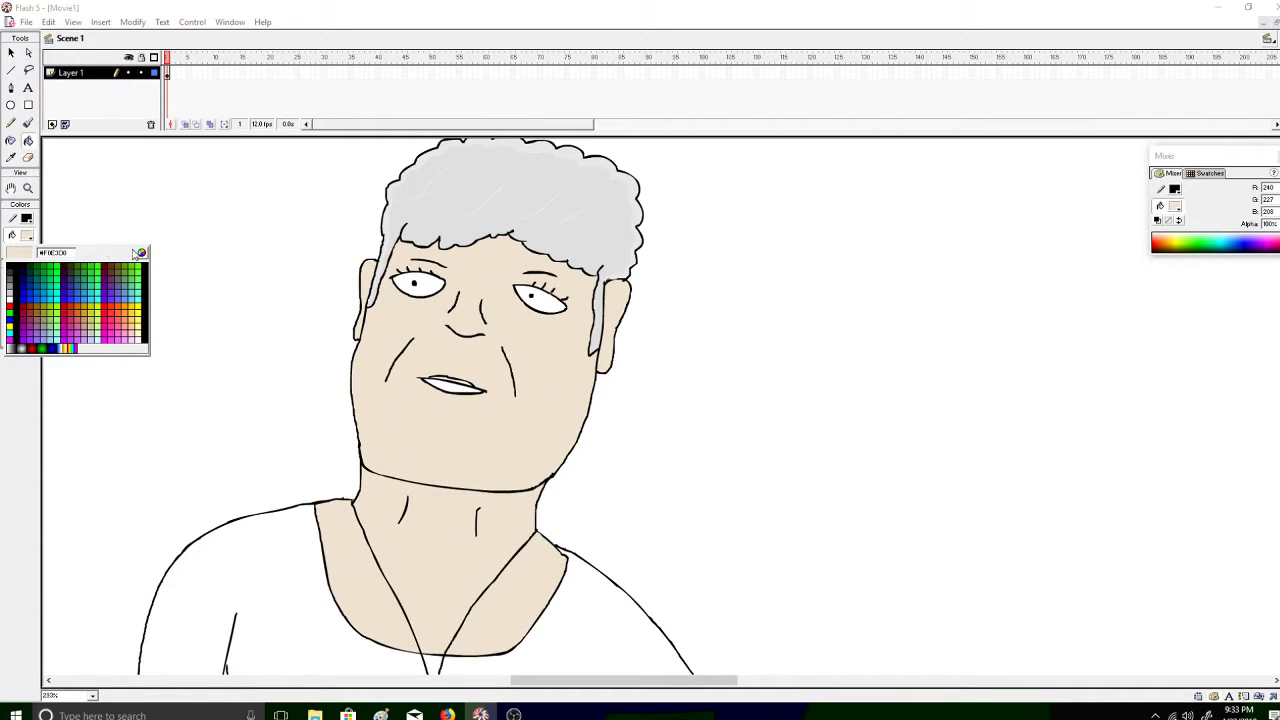
pyautogui.click(145, 255)
pyautogui.moveTo(687, 325); pyautogui.dragTo(792, 277)
pyautogui.click(524, 447)
pyautogui.click(468, 382)
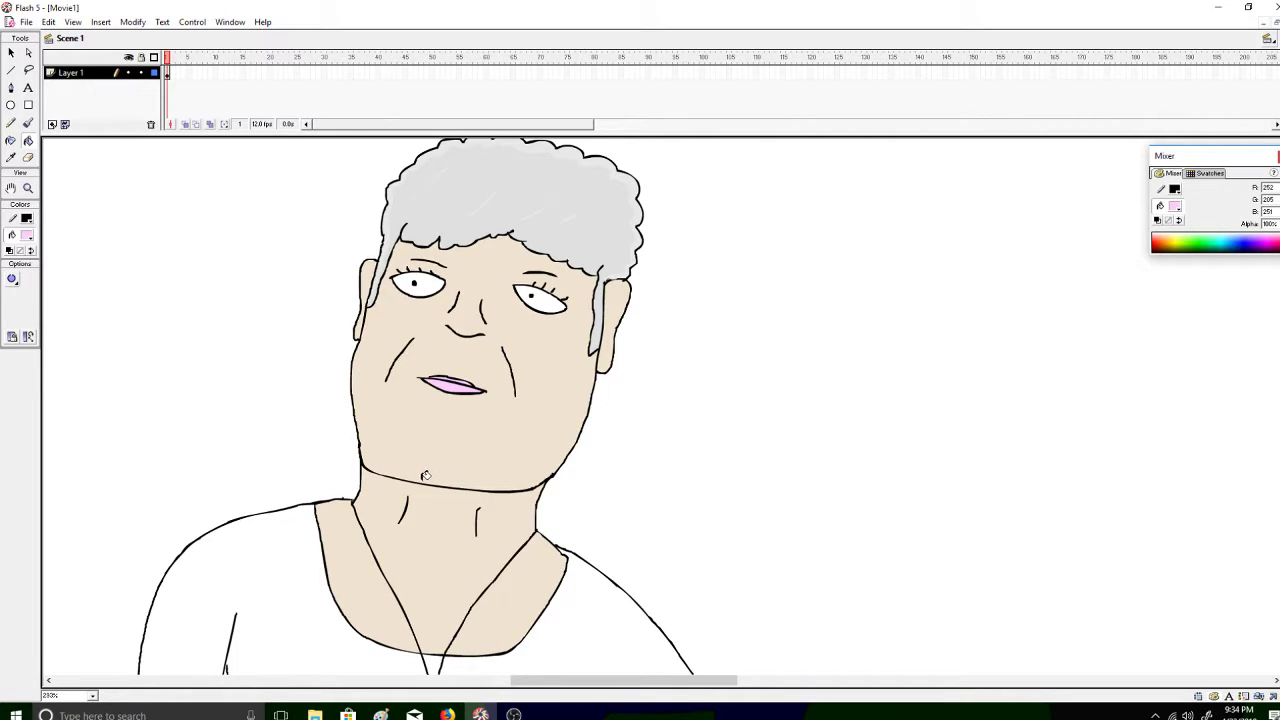
# Brush a dangling earring outline in black below each ear, undoing the unwanted strokes
pyautogui.click(28, 123)
pyautogui.click(28, 240)
pyautogui.click(9, 262)
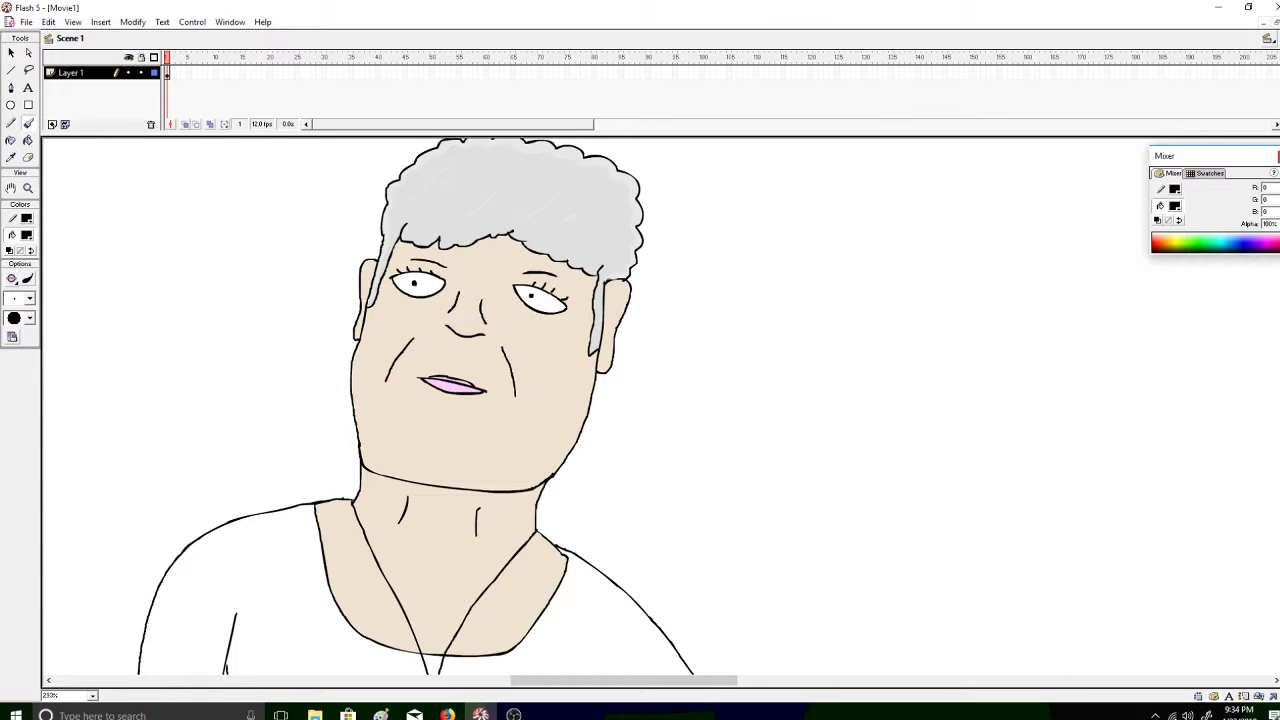
pyautogui.moveTo(601, 381)
pyautogui.mouseDown()
pyautogui.moveTo(612, 366)
pyautogui.moveTo(604, 416)
pyautogui.mouseUp()
pyautogui.moveTo(352, 340); pyautogui.dragTo(350, 360)
pyautogui.hotkey('ctrl', 'z')
pyautogui.hotkey('ctrl', 'z')
pyautogui.hotkey('ctrl', 'z')
# Fill both earrings with bright yellow of red 255, green 255 and blue 0
pyautogui.click(28, 140)
pyautogui.click(26, 235)
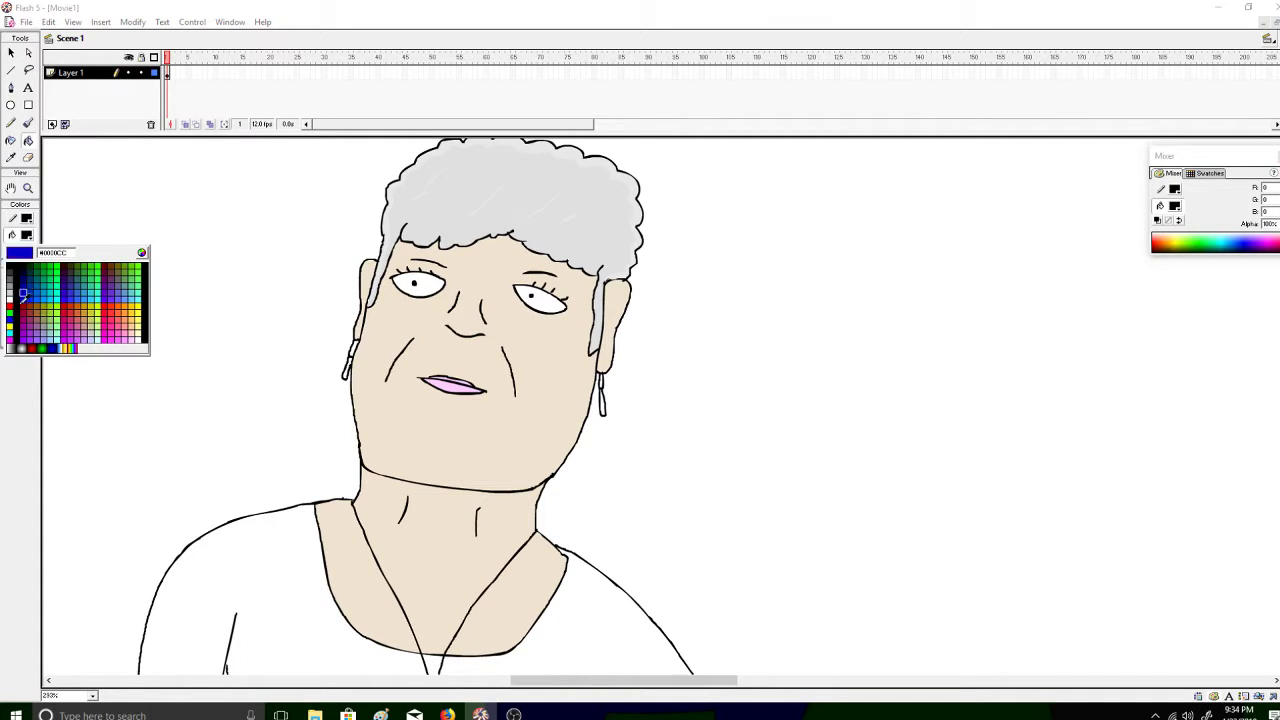
pyautogui.click(10, 318)
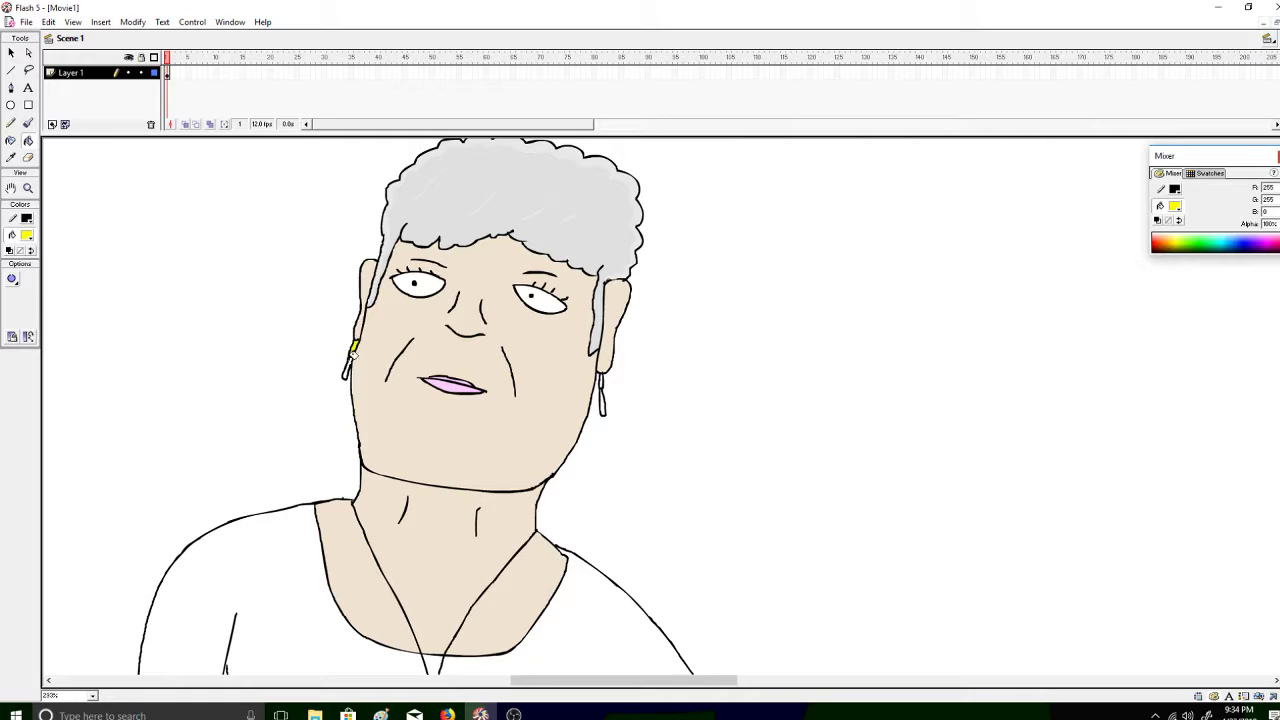
pyautogui.click(356, 358)
pyautogui.click(603, 400)
# Try a deep blue of red 0, green 0 and blue 240 on the upper shirt and undo the fills
pyautogui.scroll(-5, 422, 407)
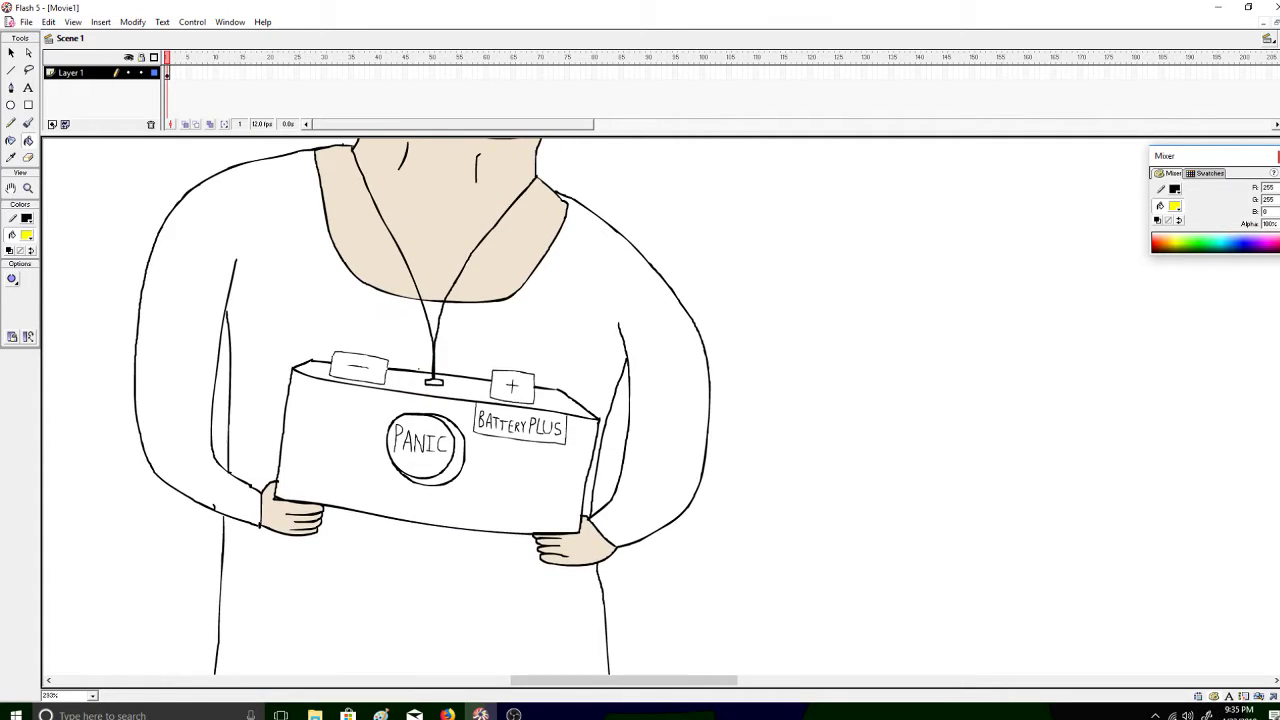
pyautogui.click(28, 236)
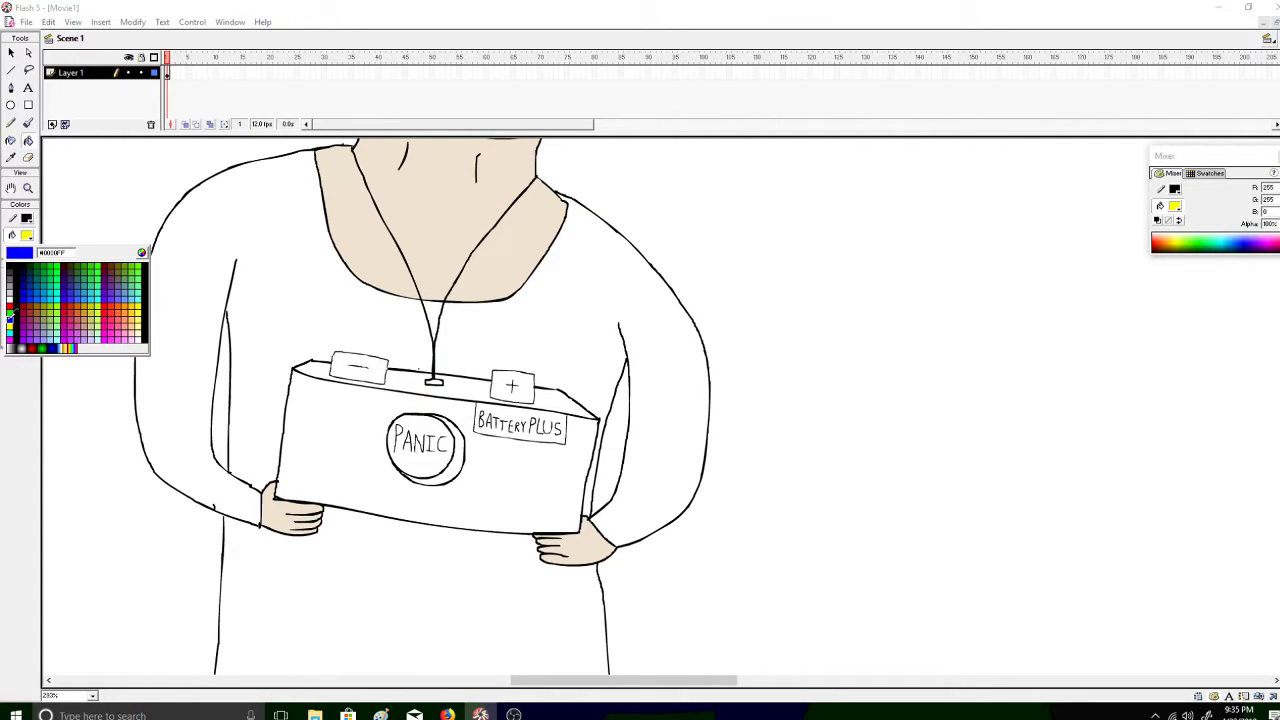
pyautogui.click(12, 314)
pyautogui.click(27, 236)
pyautogui.click(142, 252)
pyautogui.click(791, 337)
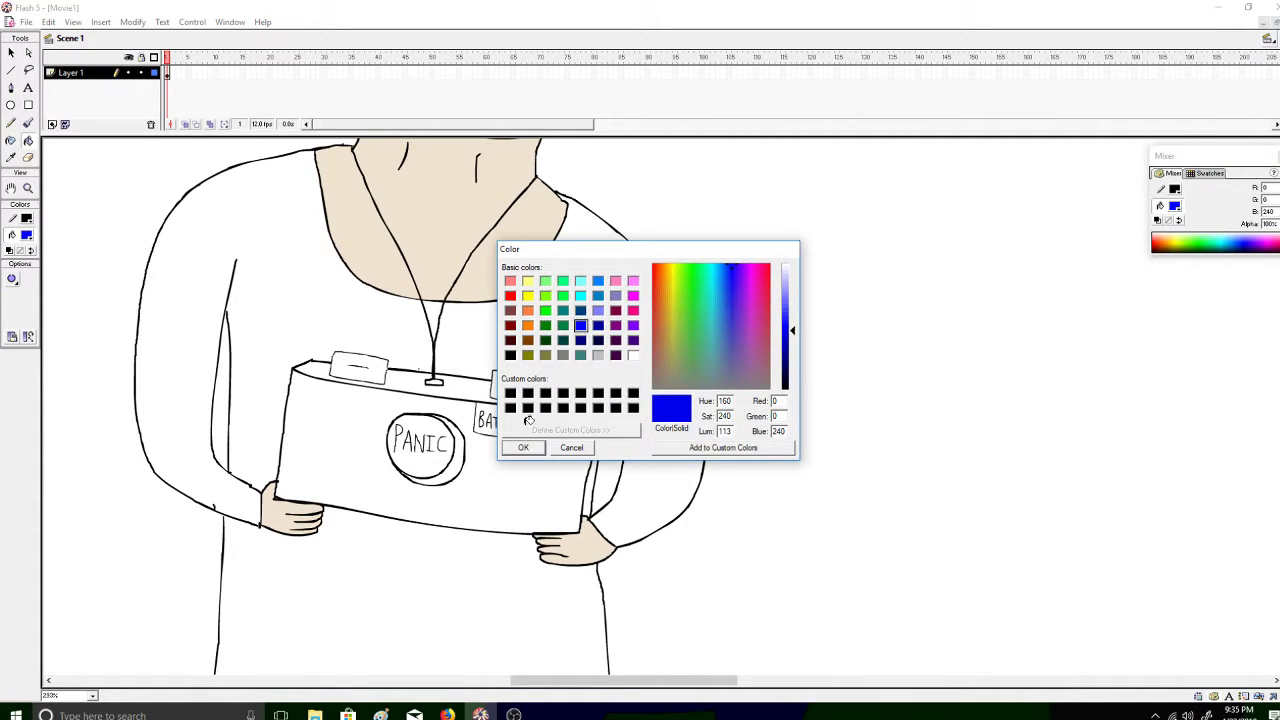
pyautogui.click(523, 447)
pyautogui.click(440, 345)
pyautogui.click(363, 327)
pyautogui.hotkey('ctrl', 'z')
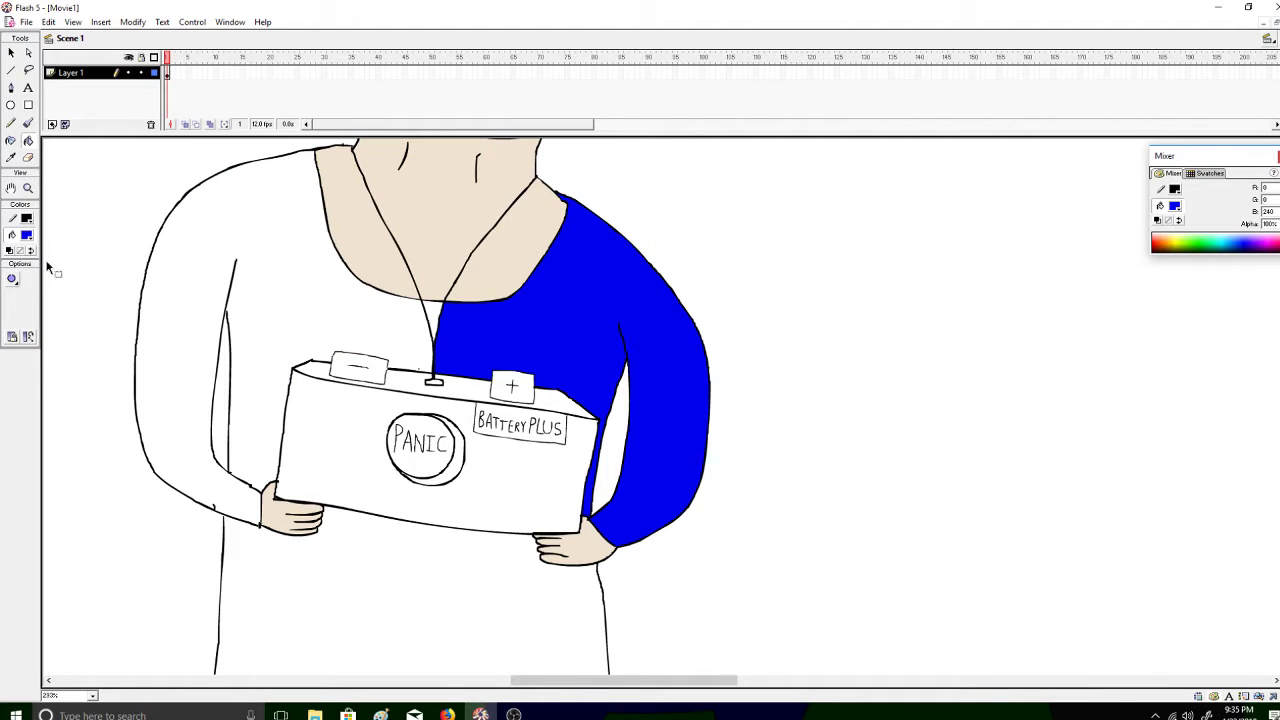
pyautogui.hotkey('ctrl', 'z')
# Mix a softer blue of red 34, green 132 and blue 230 and fill the upper shirt and both sleeves
pyautogui.click(27, 236)
pyautogui.click(143, 253)
pyautogui.moveTo(749, 291); pyautogui.dragTo(720, 290)
pyautogui.moveTo(792, 329); pyautogui.dragTo(792, 323)
pyautogui.click(522, 448)
pyautogui.click(442, 338)
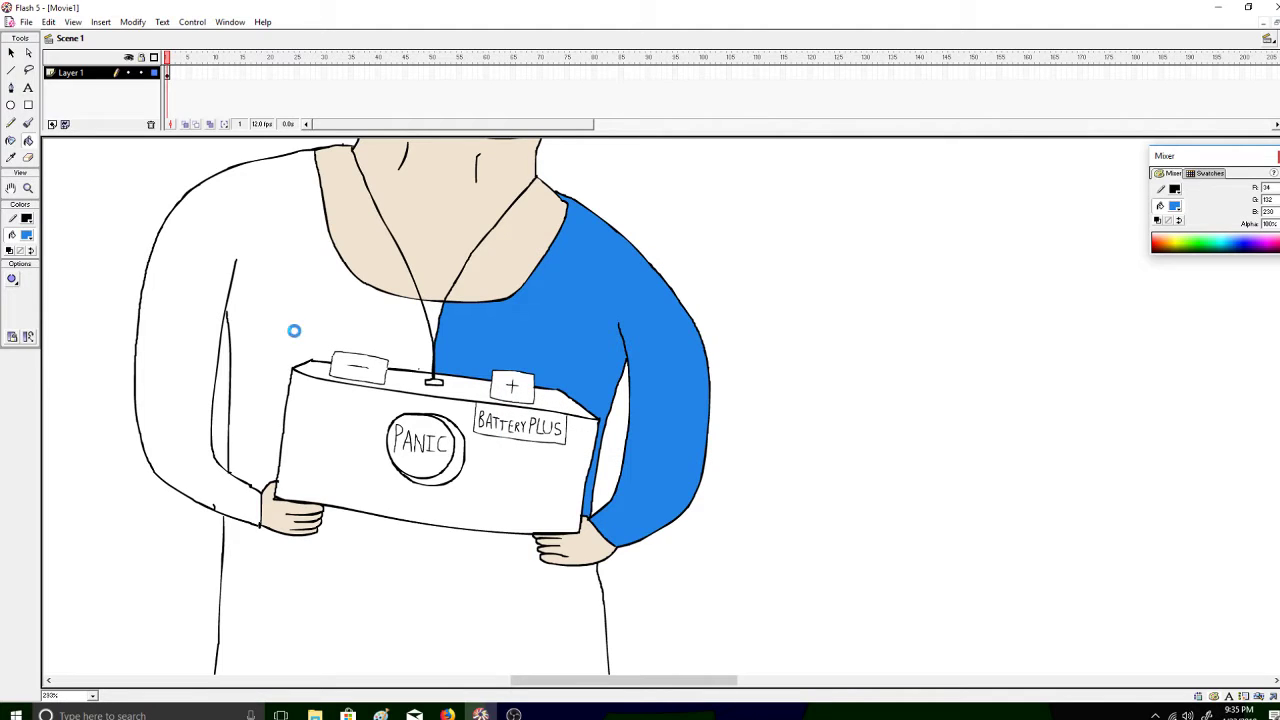
pyautogui.click(298, 326)
pyautogui.click(431, 310)
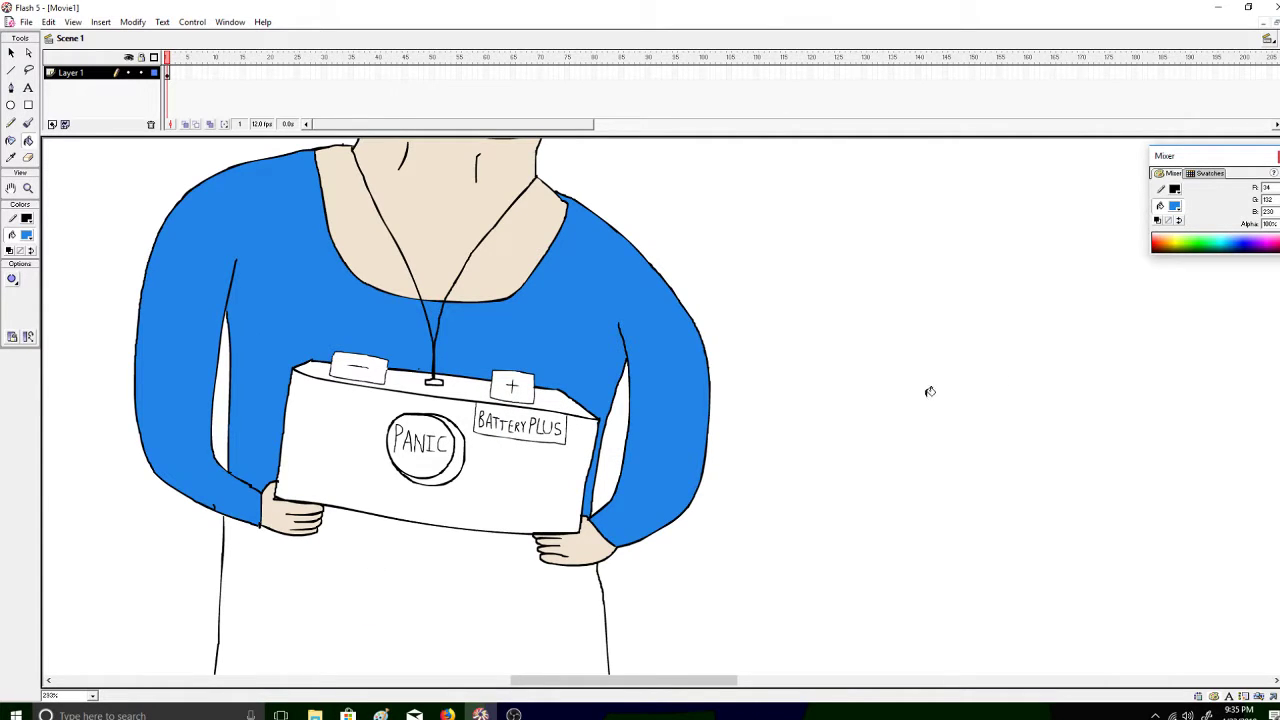
# Set the Paint Bucket to Close Medium Gaps and fill the shirt below the box with the same blue
pyautogui.scroll(-3, 1251, 400)
pyautogui.scroll(-2, 694, 386)
pyautogui.click(12, 279)
pyautogui.click(60, 340)
pyautogui.click(278, 331)
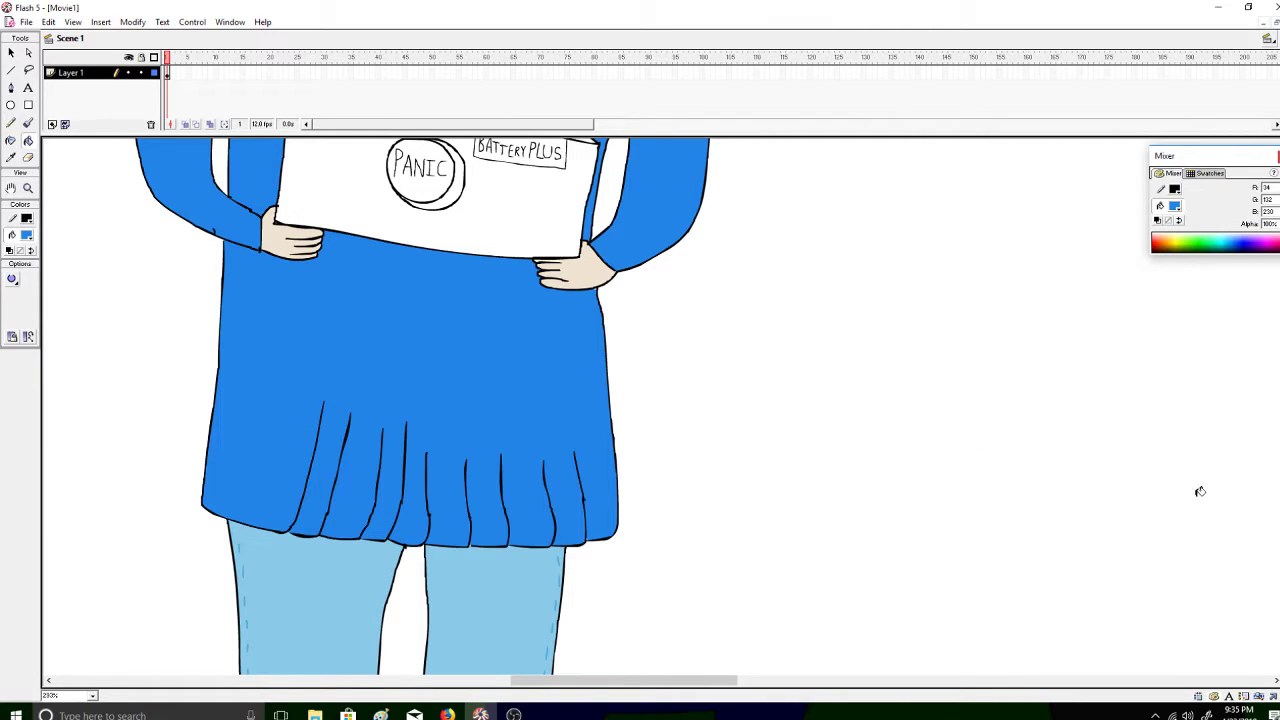
pyautogui.scroll(6, 883, 271)
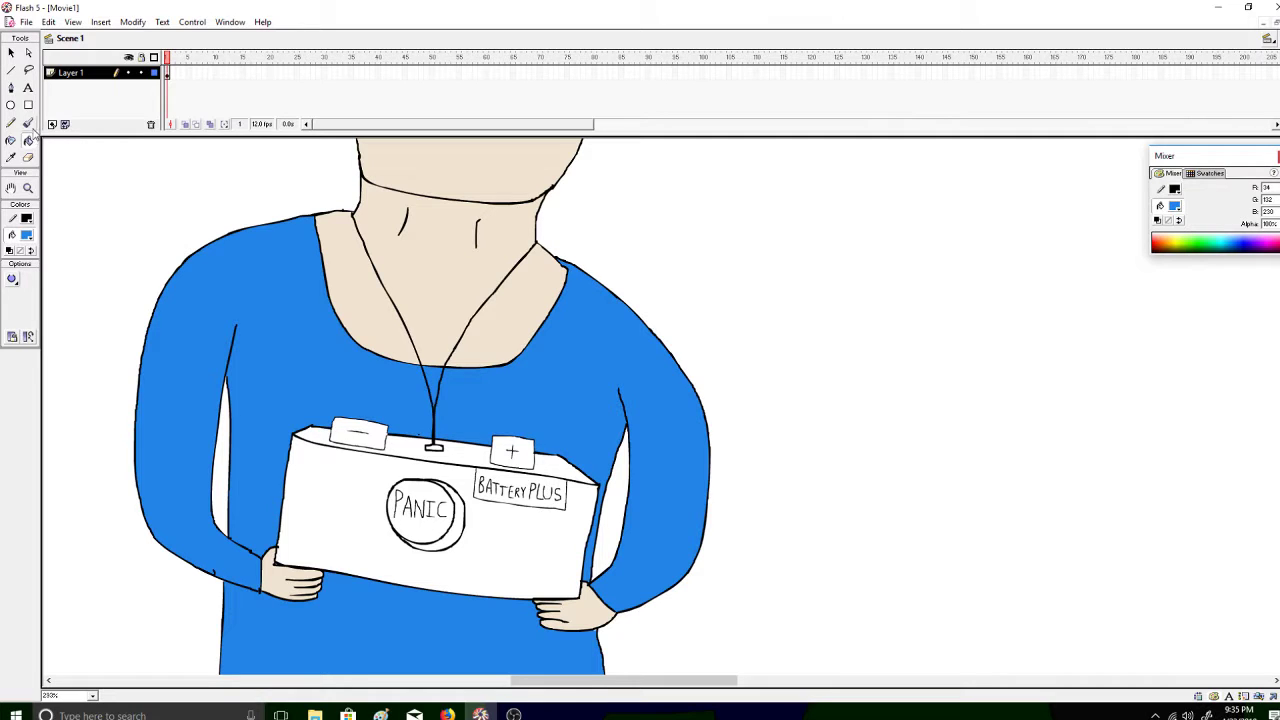
# Mix a darker blue of red 21, green 103 and blue 185 and brush shadow outlines along the shirt's left side and hem pleats
pyautogui.click(27, 235)
pyautogui.click(142, 254)
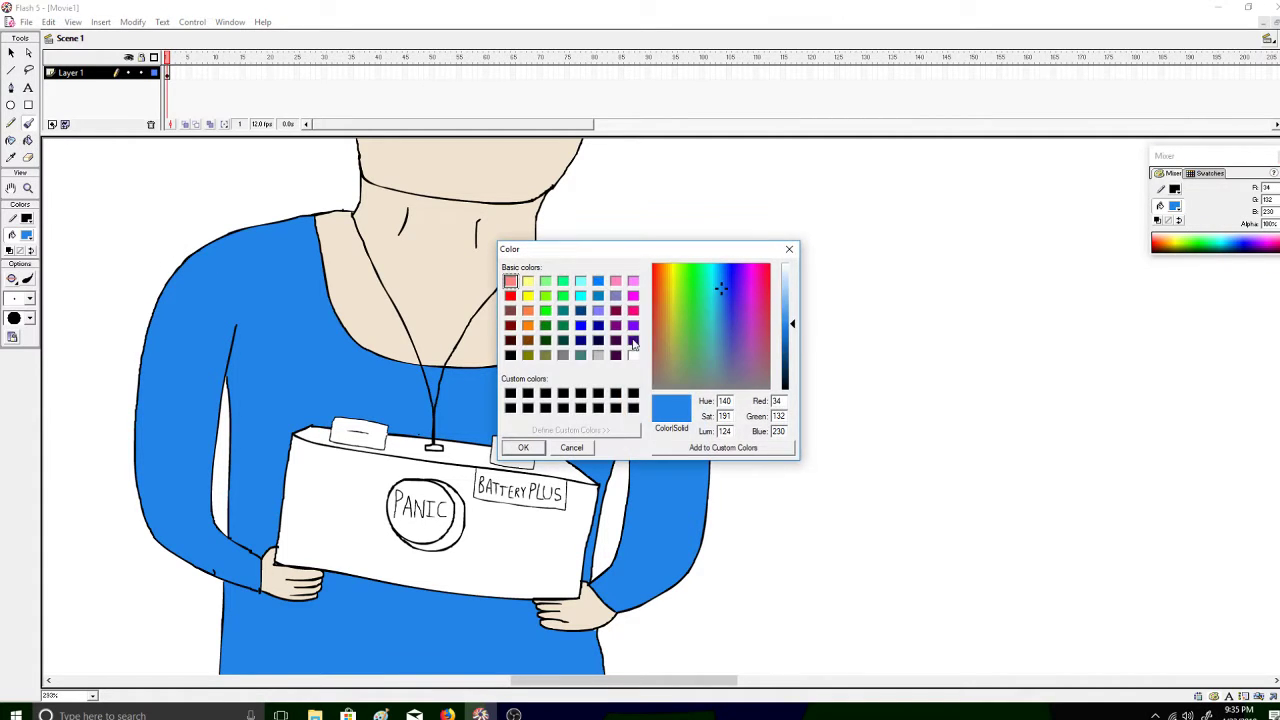
pyautogui.click(515, 449)
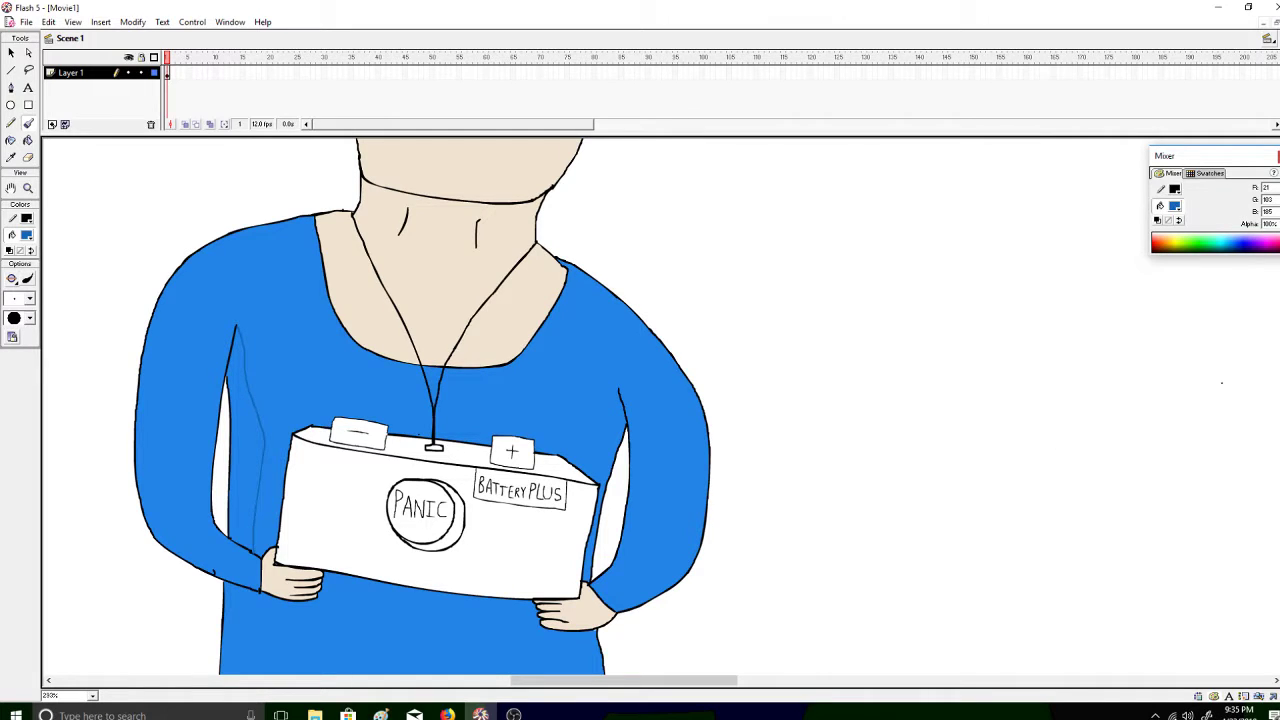
pyautogui.scroll(-5, 422, 407)
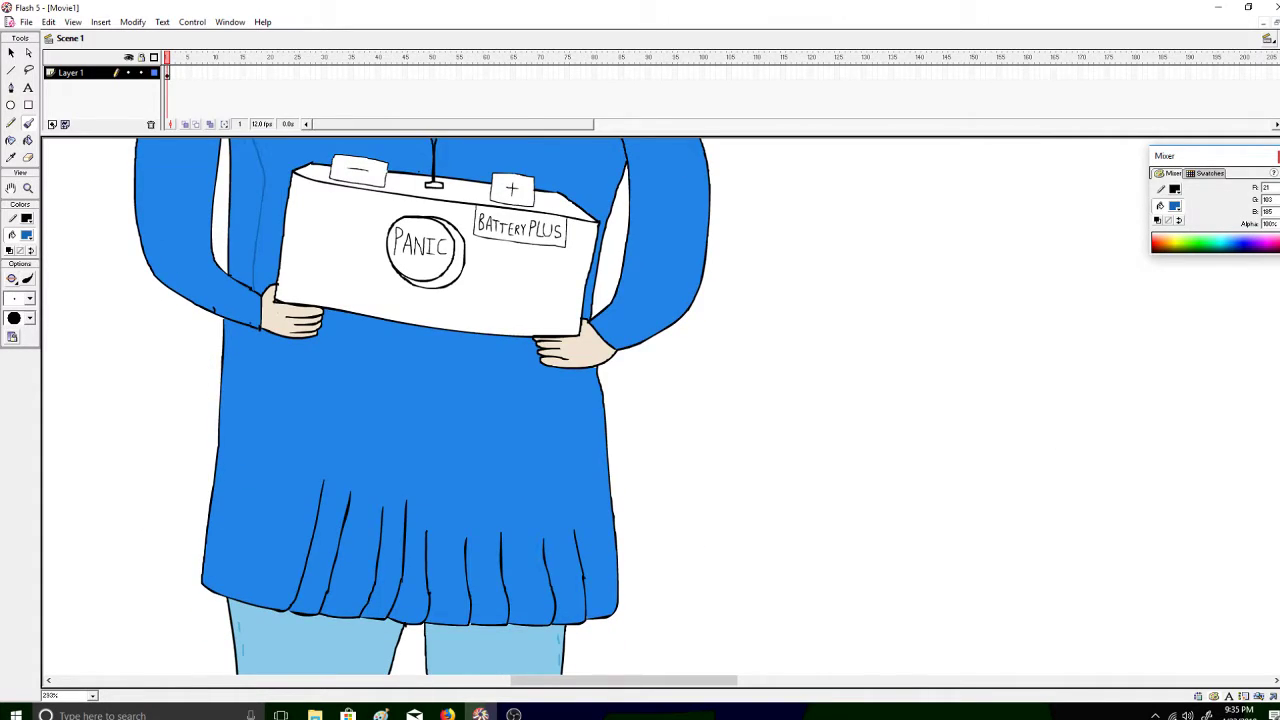
pyautogui.moveTo(226, 454); pyautogui.dragTo(222, 508)
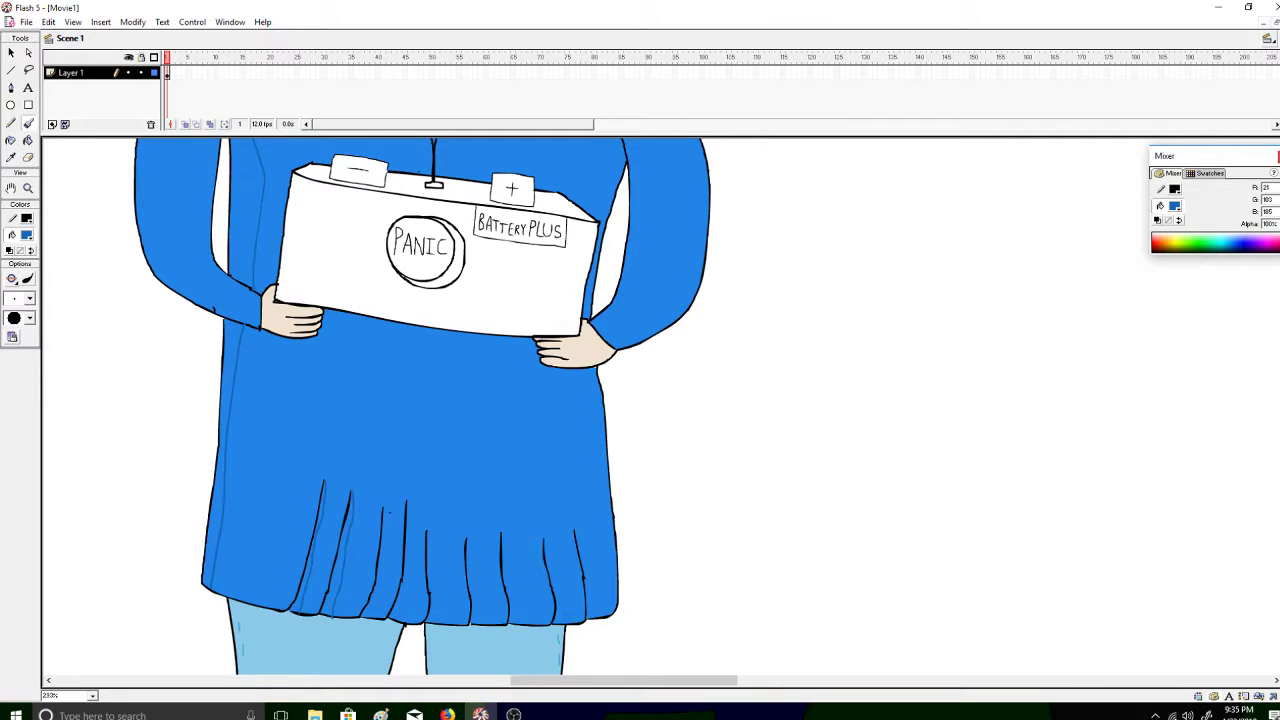
pyautogui.moveTo(383, 513)
pyautogui.mouseDown()
pyautogui.moveTo(384, 537)
pyautogui.moveTo(383, 506)
pyautogui.mouseUp()
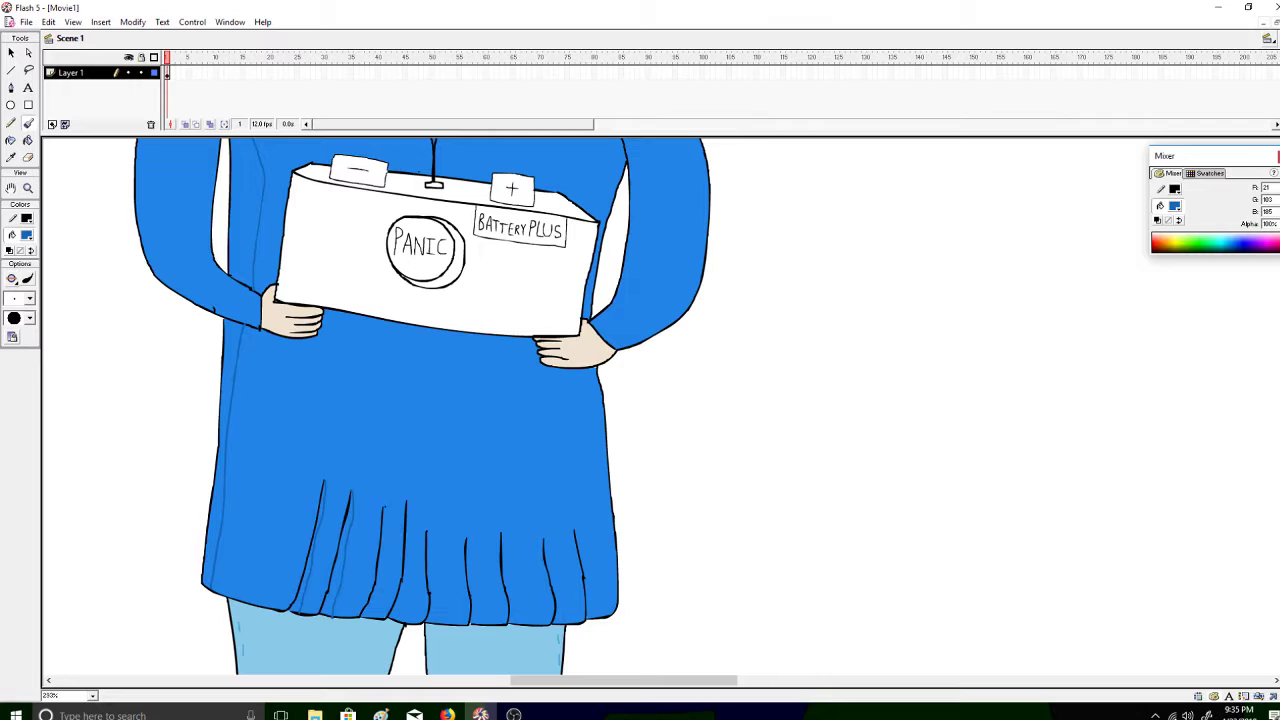
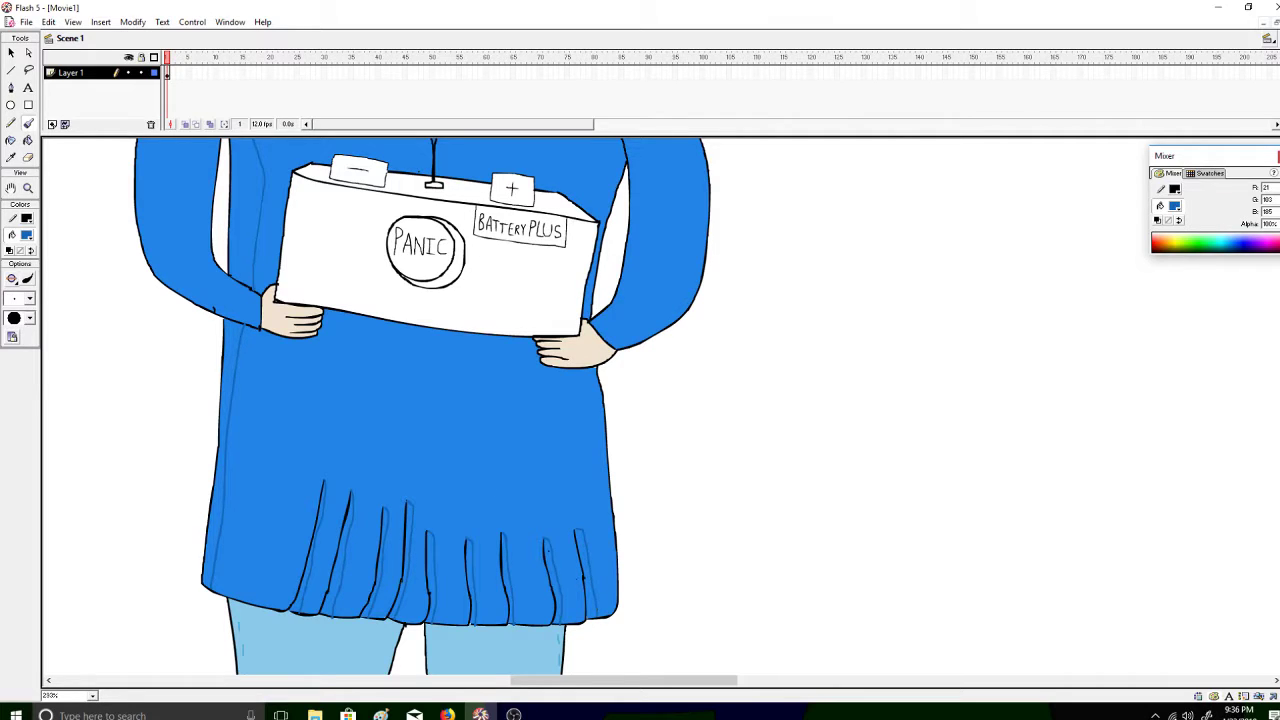
# Fill the shadow areas beside the hem pleats with the darker blue, adjusting the Paint Bucket's gap closing
pyautogui.click(28, 141)
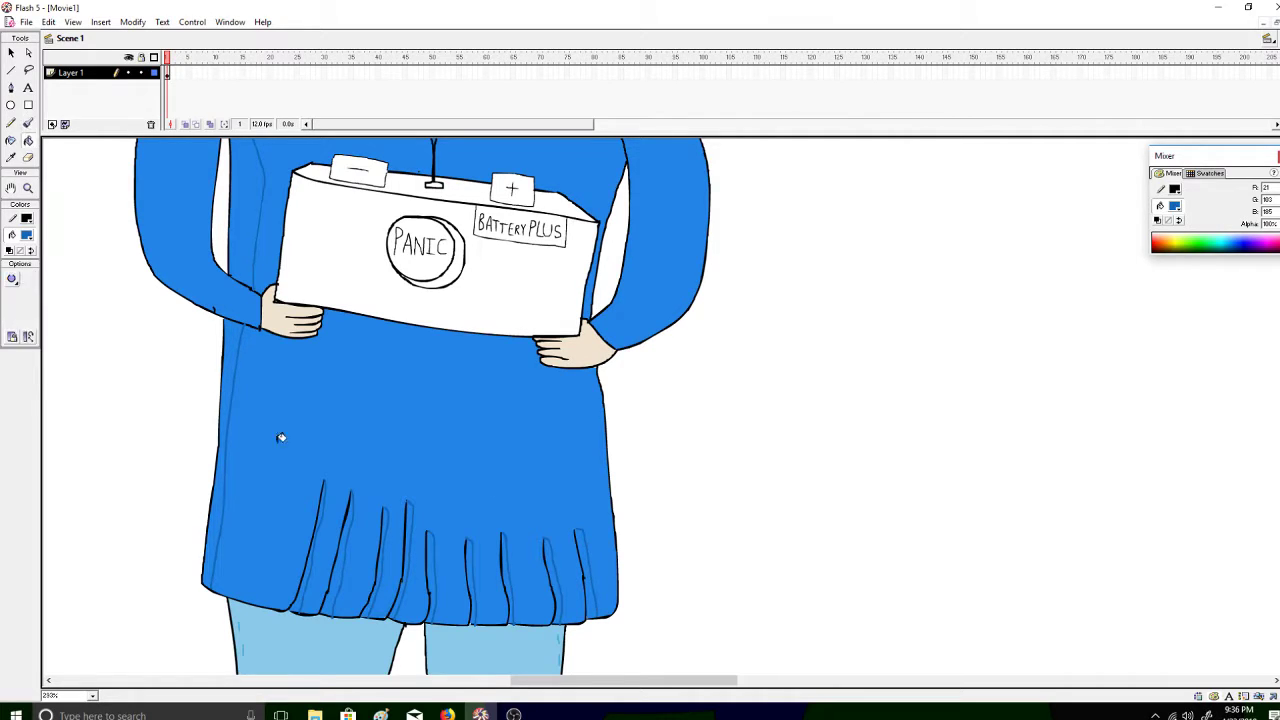
pyautogui.click(325, 510)
pyautogui.click(14, 279)
pyautogui.click(82, 317)
pyautogui.click(306, 565)
pyautogui.click(352, 545)
pyautogui.click(386, 518)
pyautogui.click(409, 510)
pyautogui.click(434, 554)
pyautogui.click(472, 553)
pyautogui.click(509, 553)
pyautogui.click(551, 556)
pyautogui.click(586, 544)
# Undo the last pleat fill and refill the rightmost pleat's shadow with a different gap-closing setting
pyautogui.hotkey('ctrl', 'z')
pyautogui.click(12, 280)
pyautogui.click(60, 334)
pyautogui.click(587, 537)
# Change the gap-closing setting again and fill the shadow strip down the shirt's left side with the darker blue
pyautogui.click(12, 280)
pyautogui.click(30, 360)
pyautogui.click(234, 338)
pyautogui.click(242, 345)
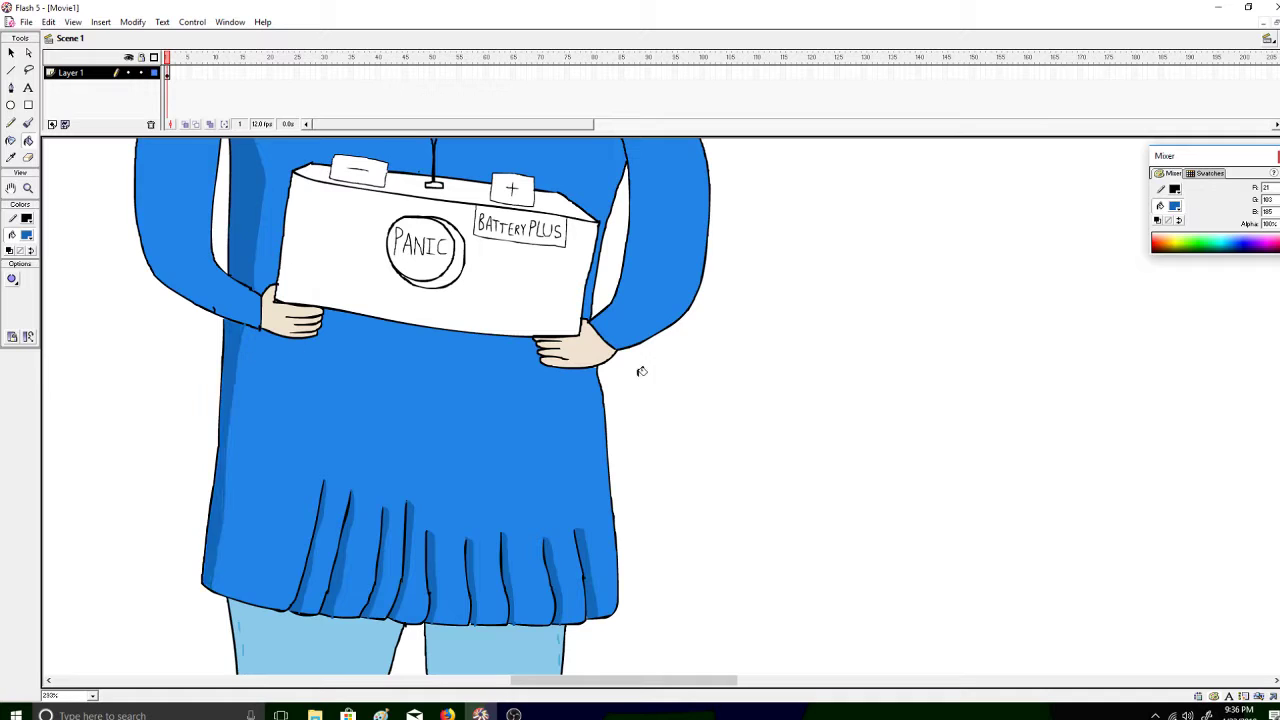
# Brush a darker blue shadow outline along the outer edge of the left shoulder and sleeve and fill it
pyautogui.scroll(5, 414, 250)
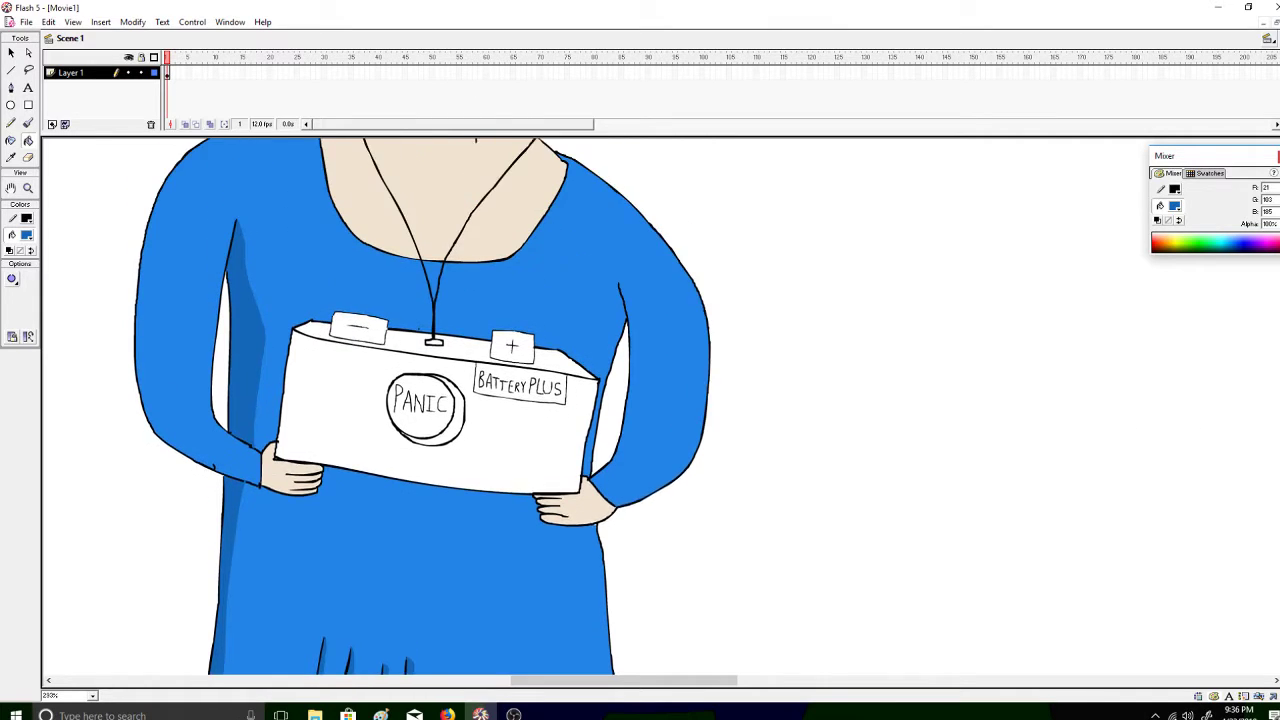
pyautogui.click(28, 124)
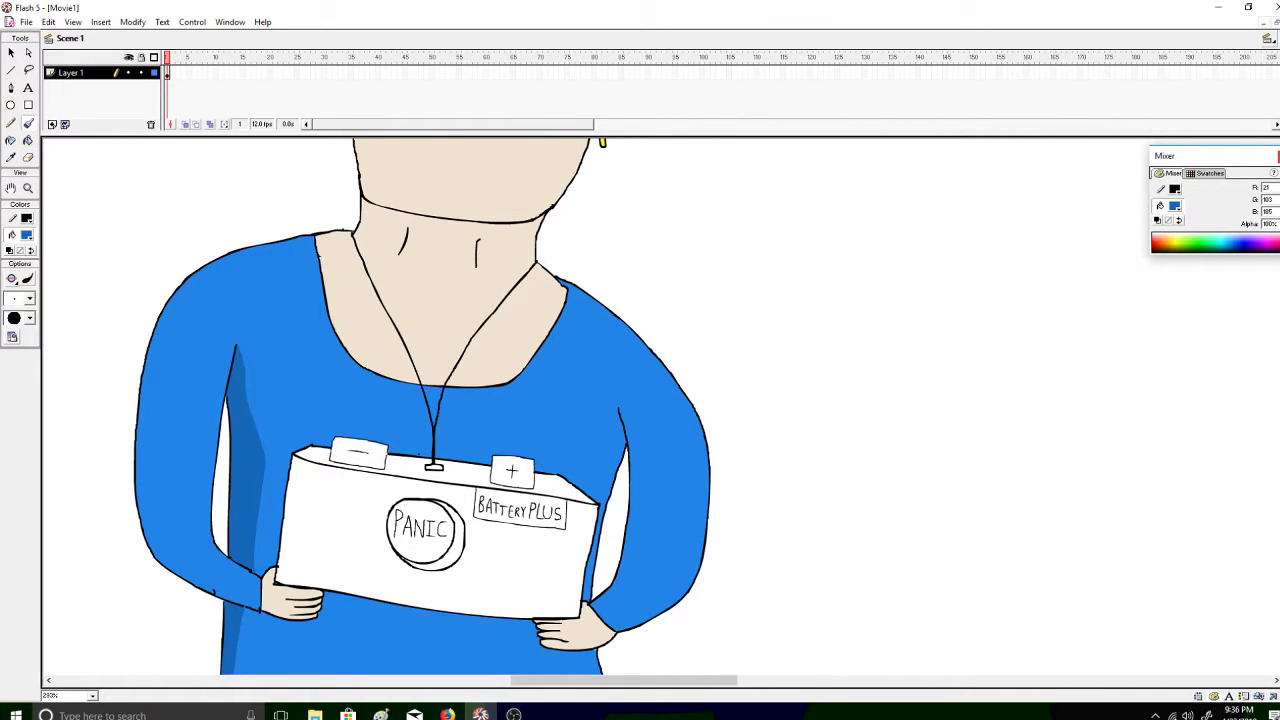
pyautogui.moveTo(288, 248); pyautogui.dragTo(314, 238)
pyautogui.moveTo(237, 266); pyautogui.dragTo(182, 300)
pyautogui.click(28, 140)
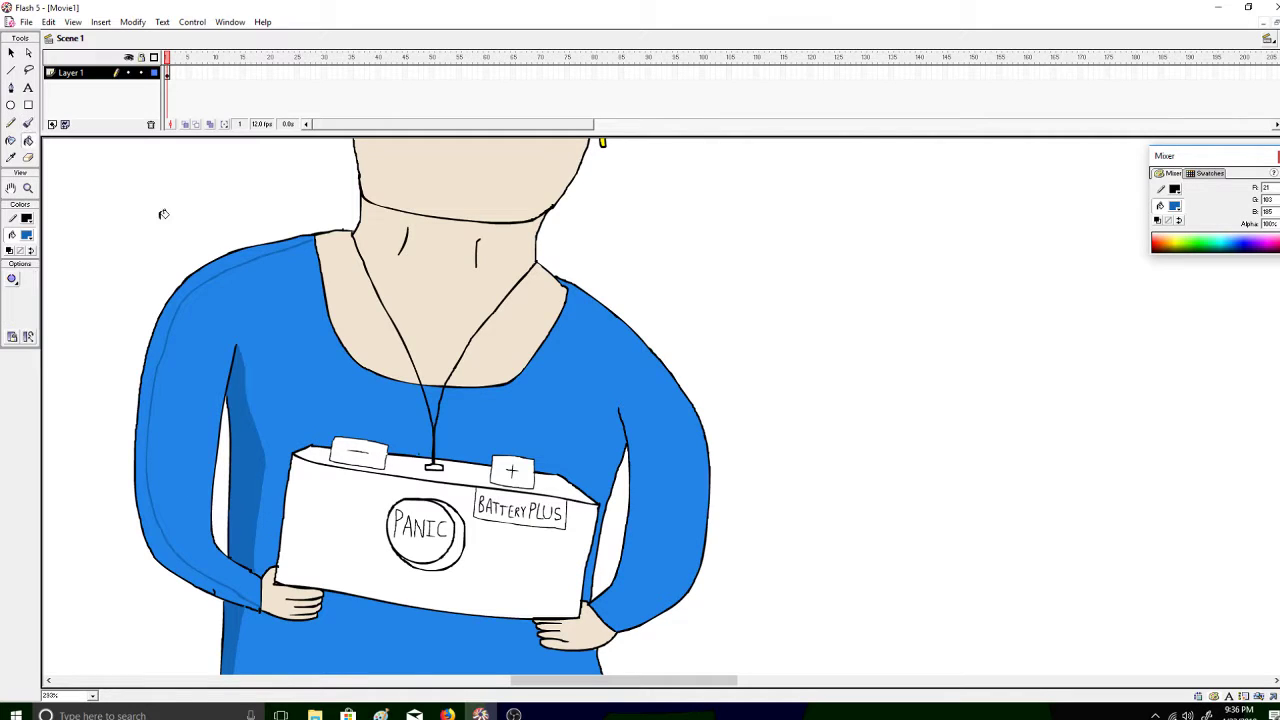
pyautogui.click(227, 260)
# Review the shirt shading on the whole figure from the hair down to the trousers, ending at the unshaded right sleeve
pyautogui.click(28, 123)
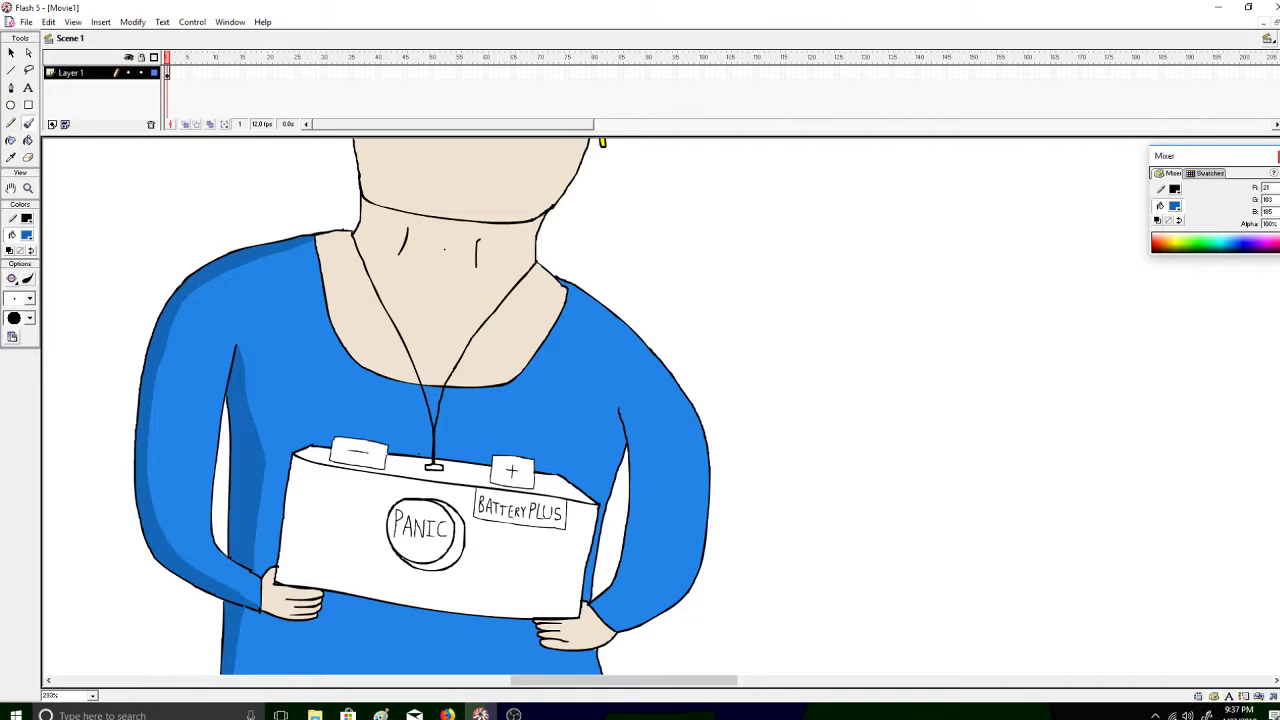
pyautogui.click(28, 187)
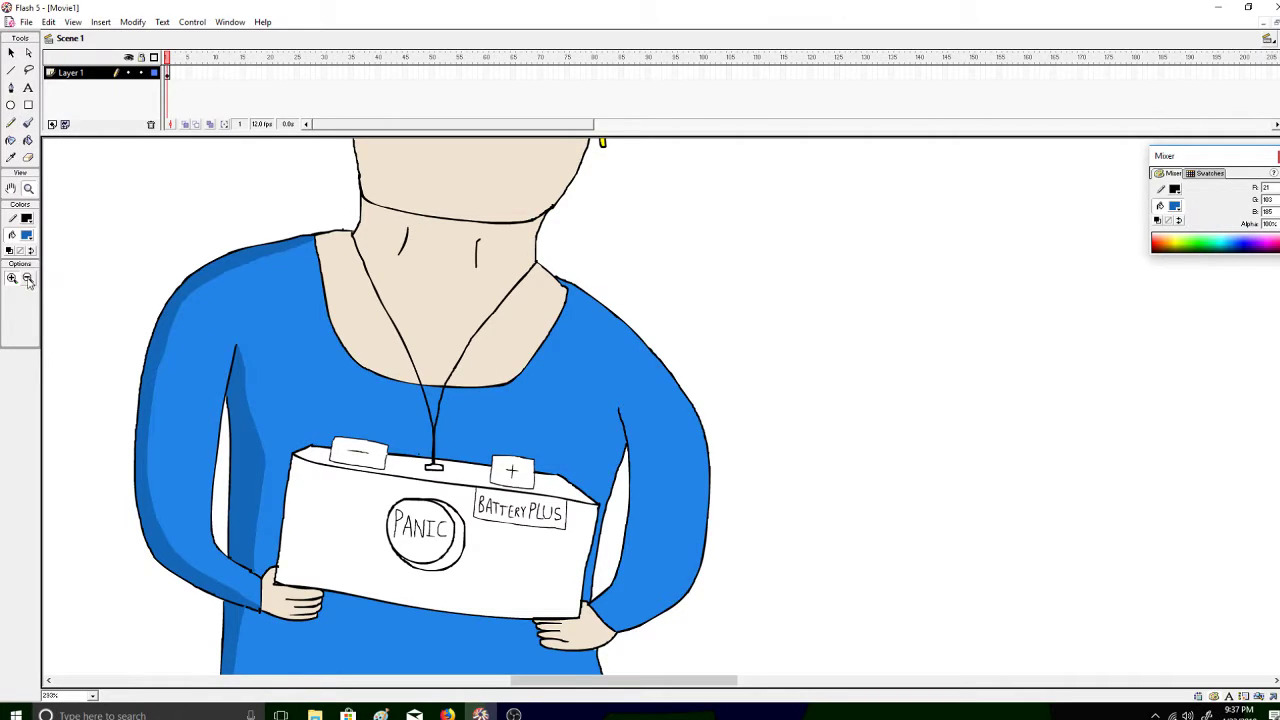
pyautogui.keyDown('alt'); pyautogui.click(437, 517); pyautogui.keyUp('alt')
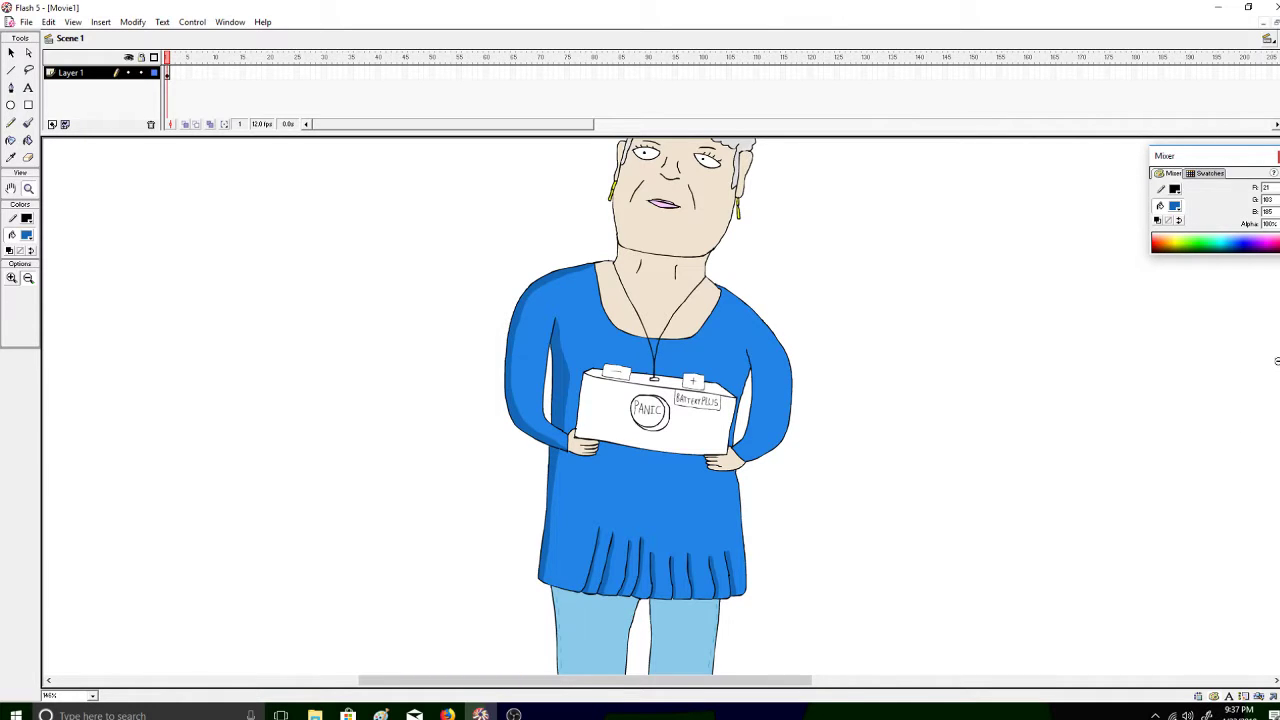
pyautogui.scroll(3, 649, 407)
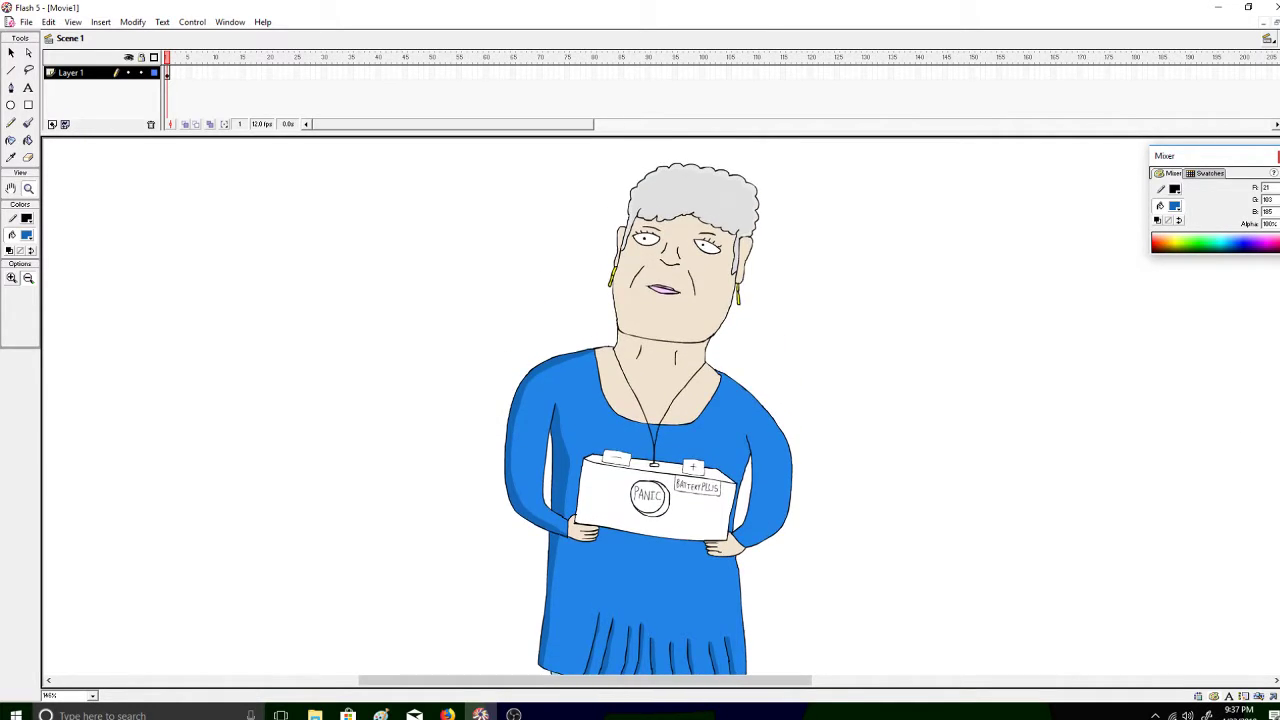
pyautogui.scroll(-5, 649, 407)
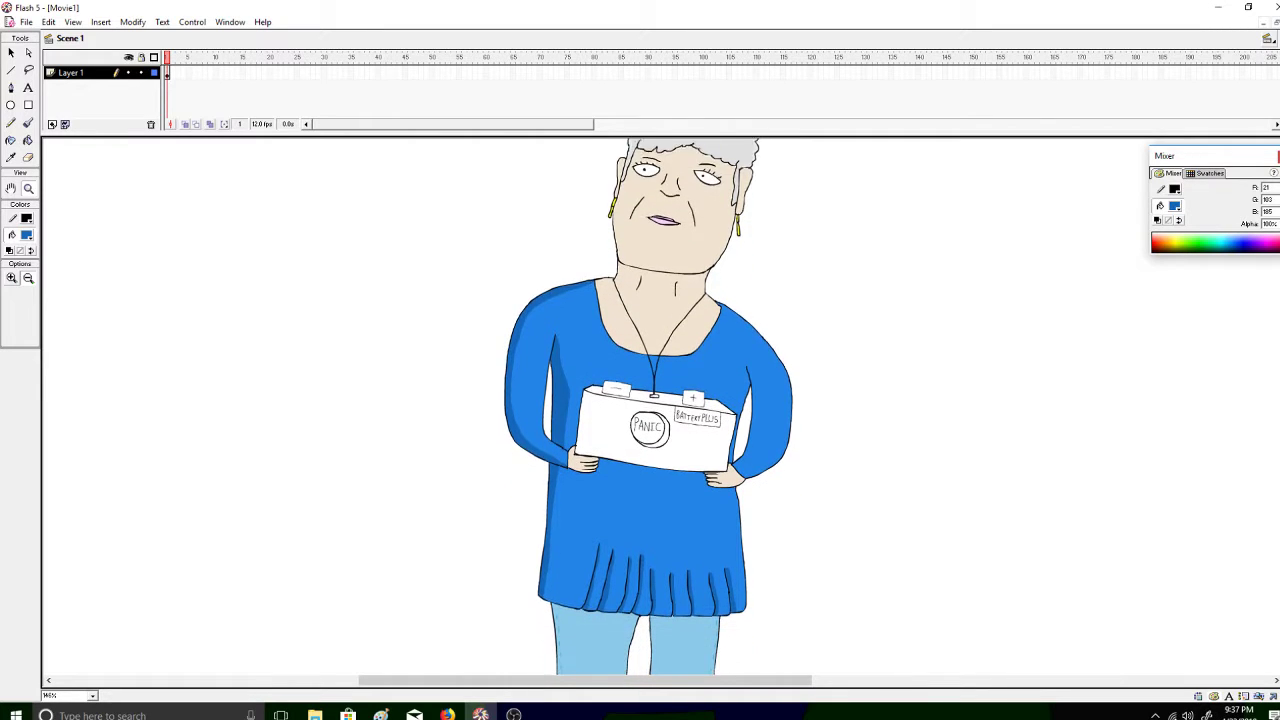
pyautogui.scroll(-1, 649, 407)
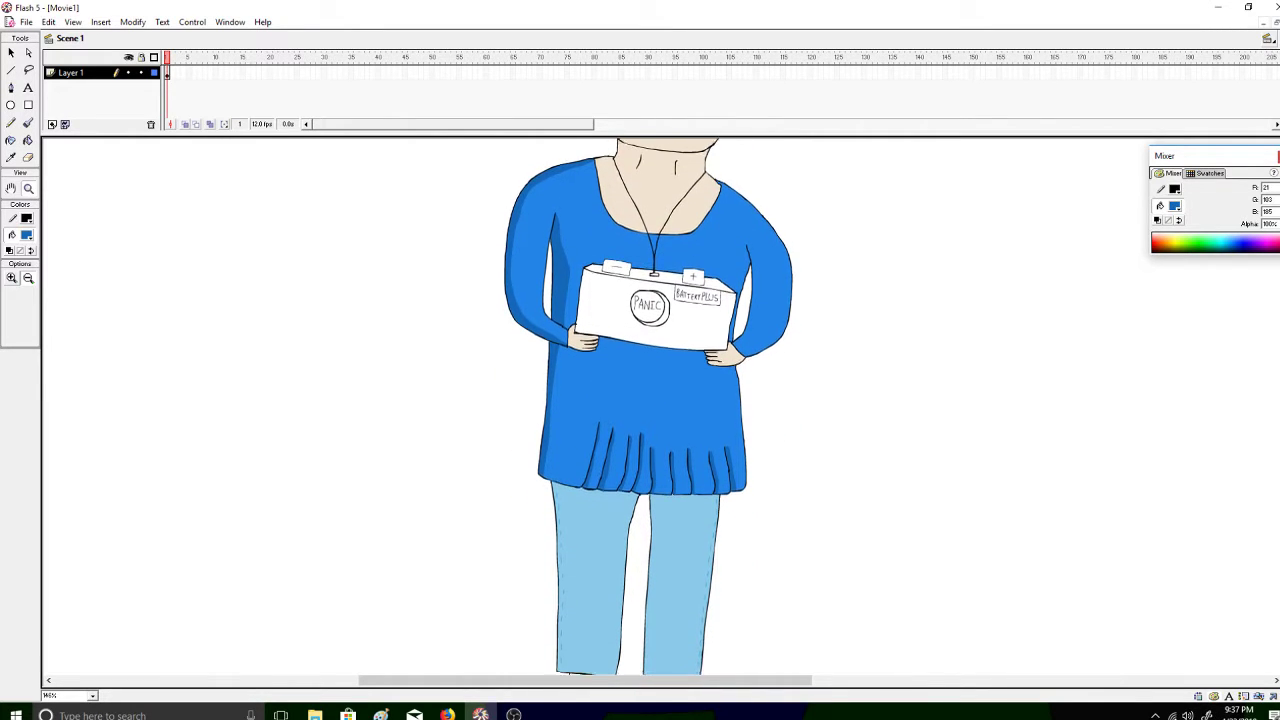
pyautogui.click(28, 123)
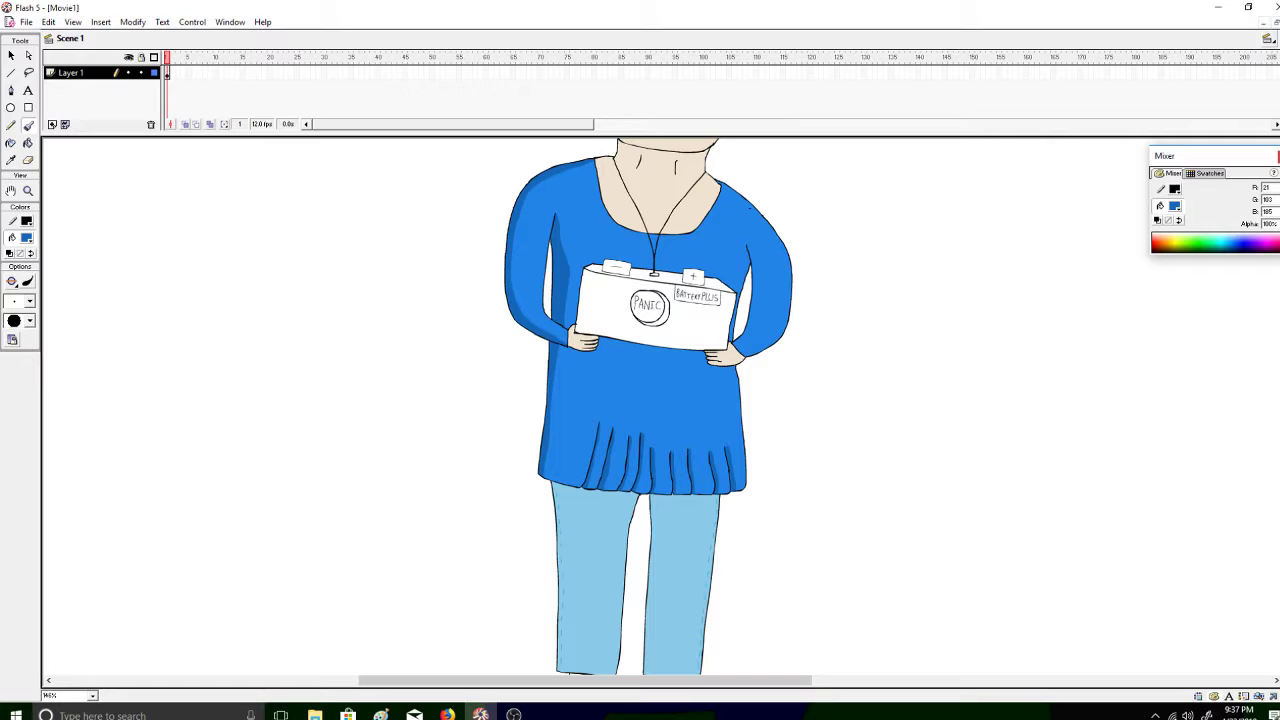
pyautogui.click(28, 190)
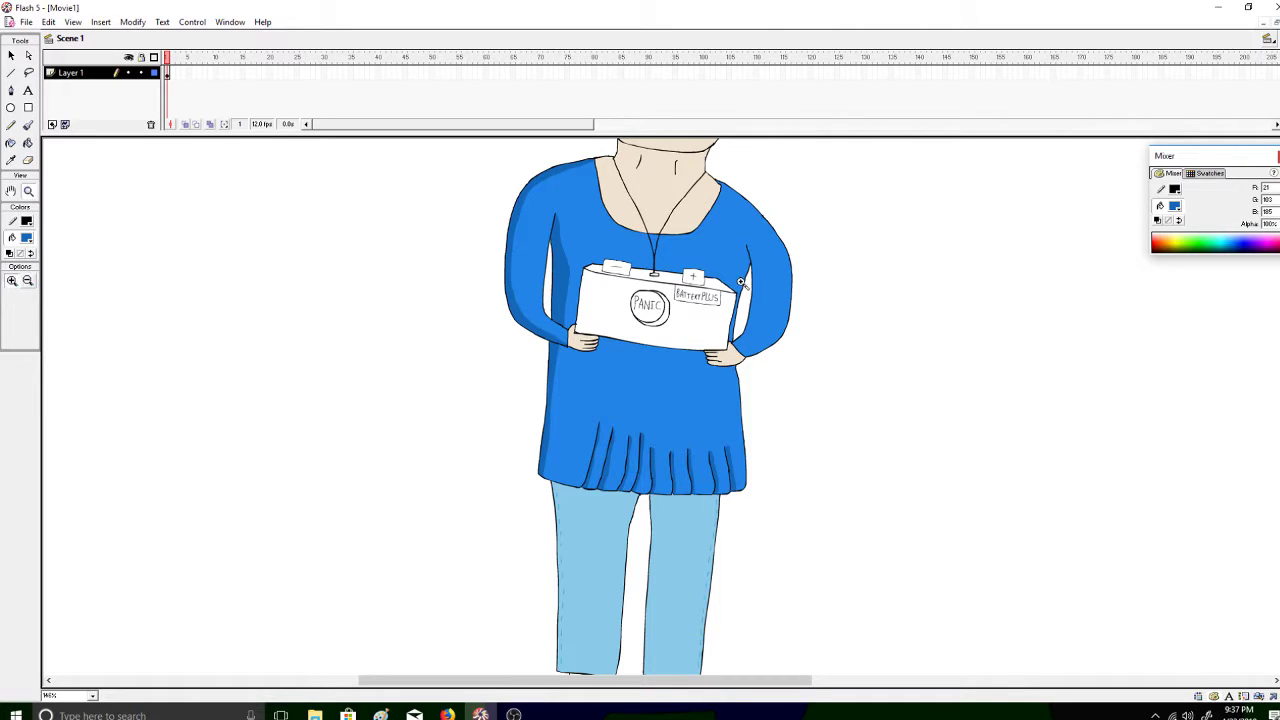
pyautogui.click(814, 288)
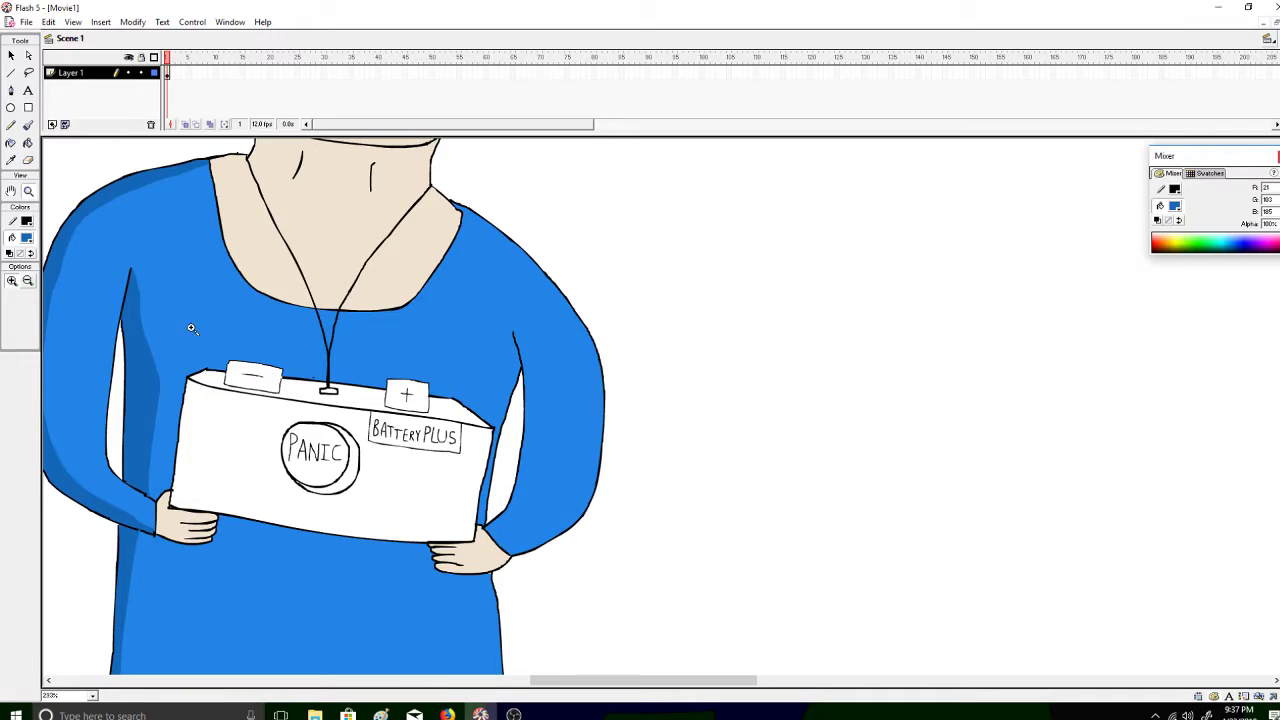
# Touch up the outline where the neckline meets the right shoulder, and outline and fill a darker blue shadow along the right sleeve's outer edge
pyautogui.click(28, 123)
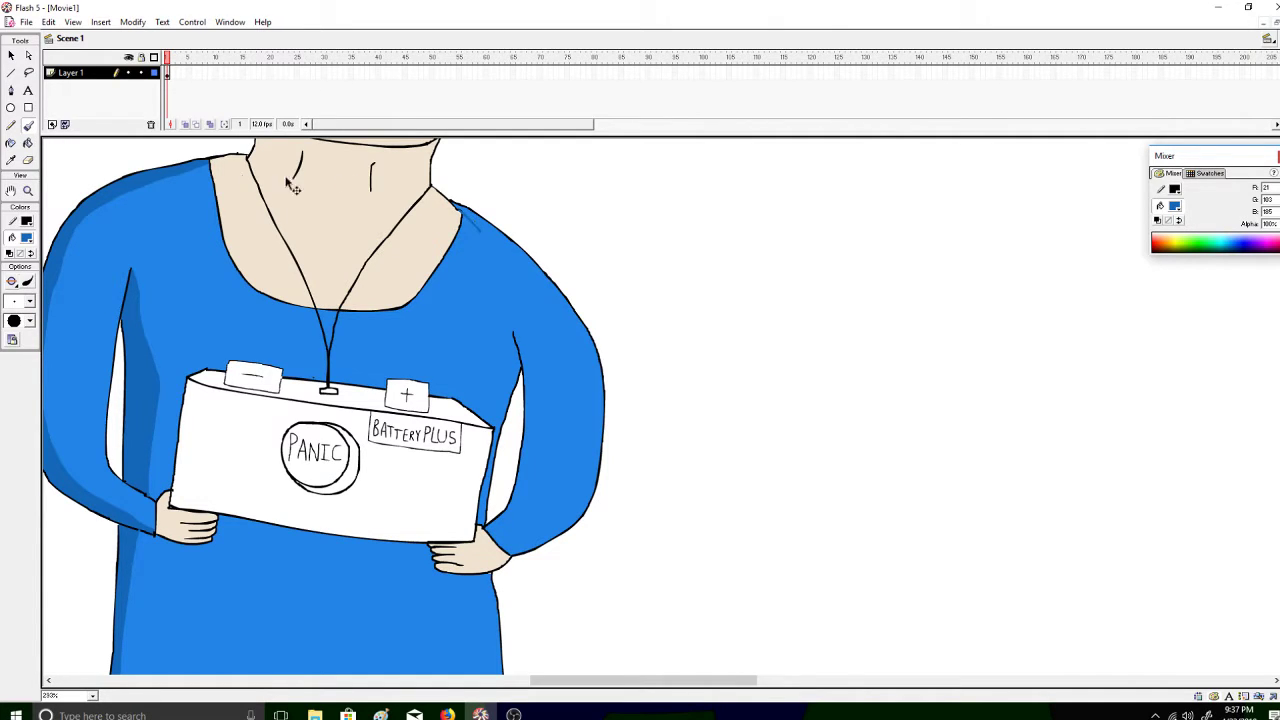
pyautogui.click(26, 237)
pyautogui.click(221, 236)
pyautogui.click(27, 237)
pyautogui.click(9, 268)
pyautogui.click(27, 237)
pyautogui.click(457, 207)
pyautogui.click(27, 237)
pyautogui.click(445, 215)
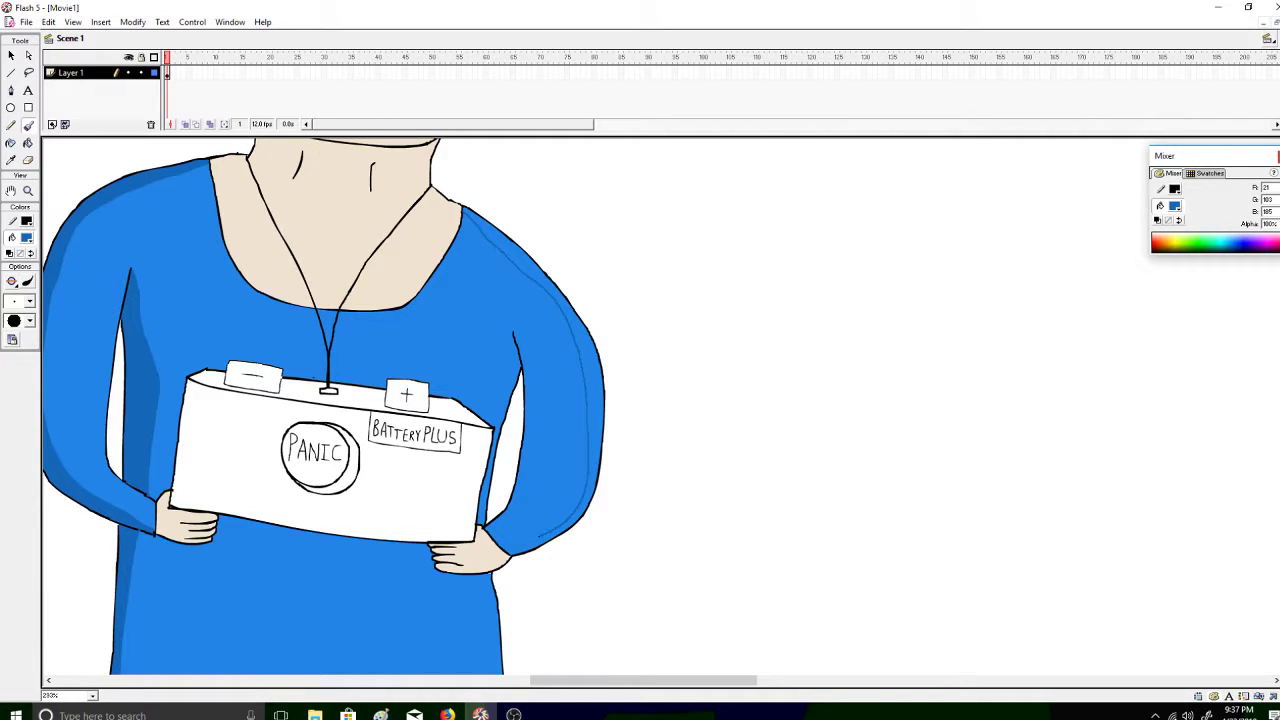
pyautogui.click(28, 143)
pyautogui.click(535, 281)
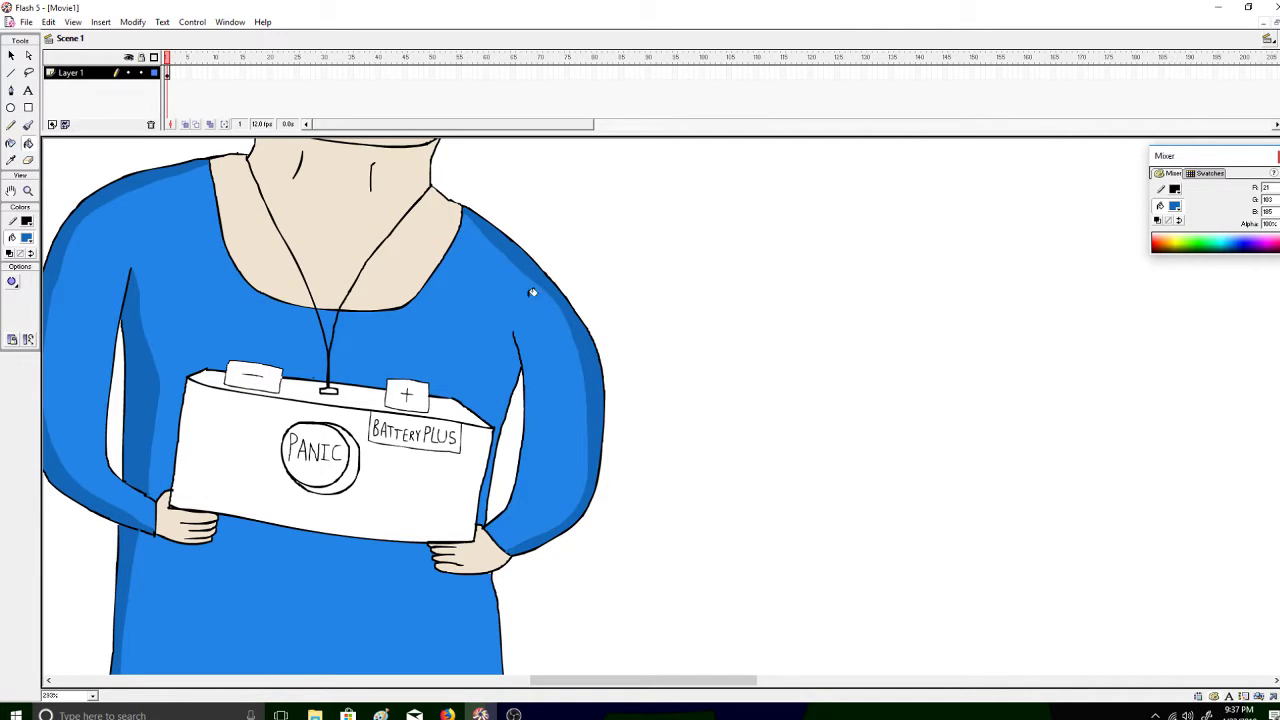
# Brush shadow outlines below the right armpit and down the shirt's right side, and fill the side strip with the darker blue
pyautogui.click(28, 125)
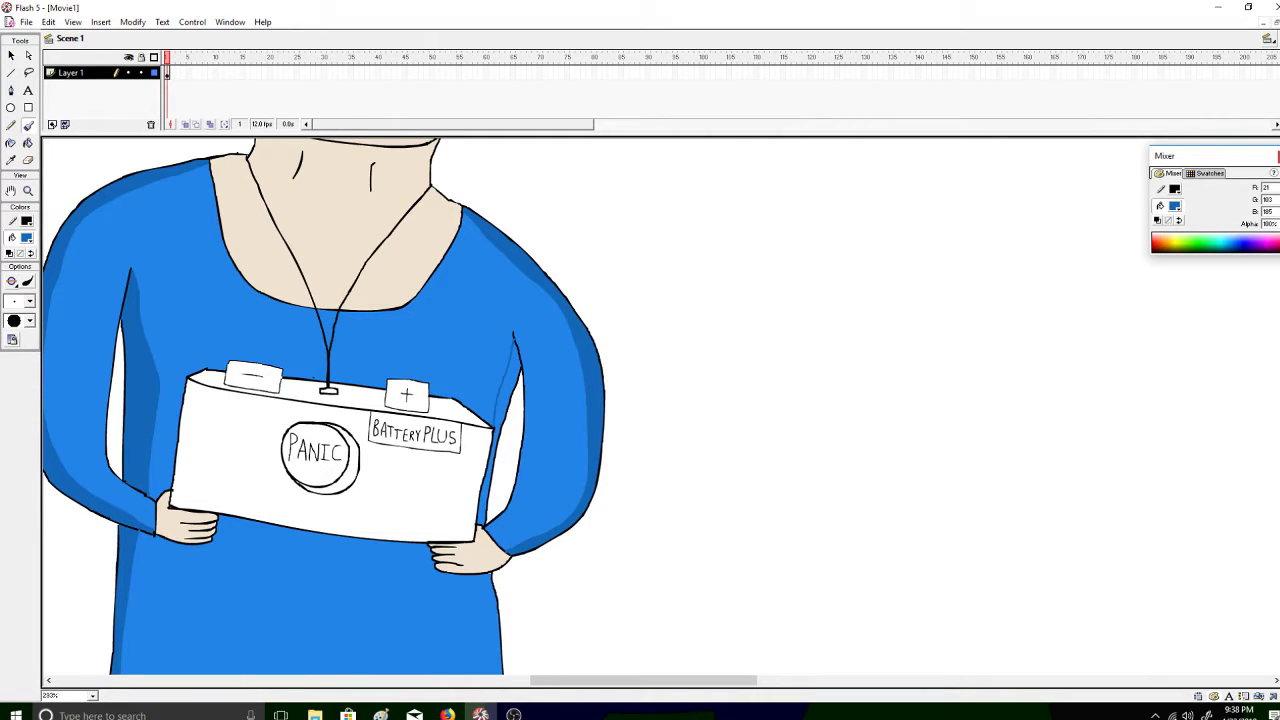
pyautogui.scroll(-5, 562, 317)
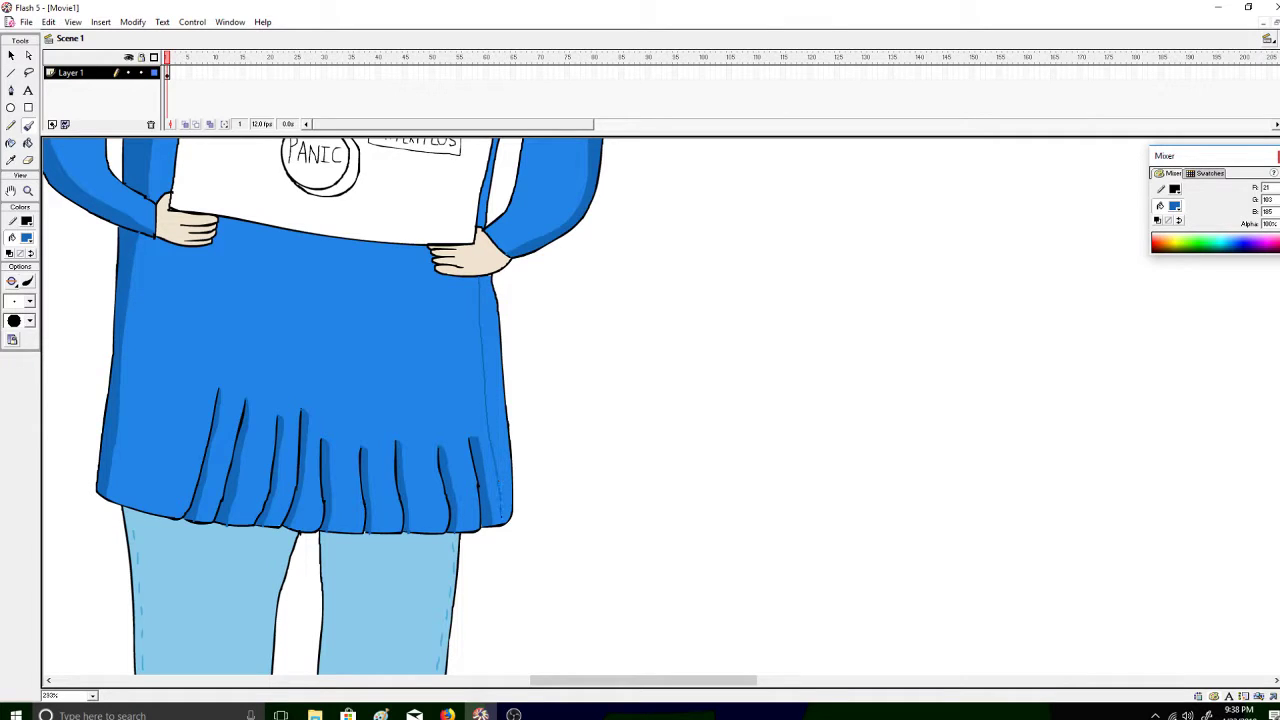
pyautogui.click(28, 143)
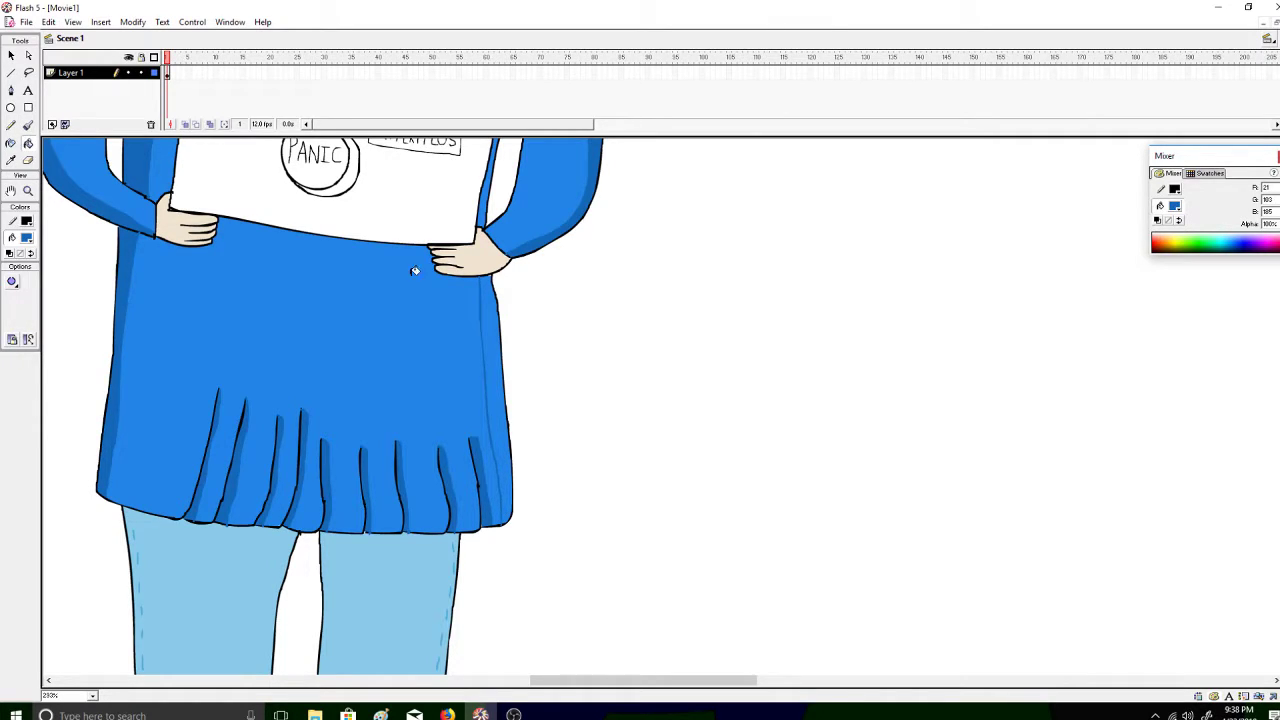
pyautogui.click(505, 312)
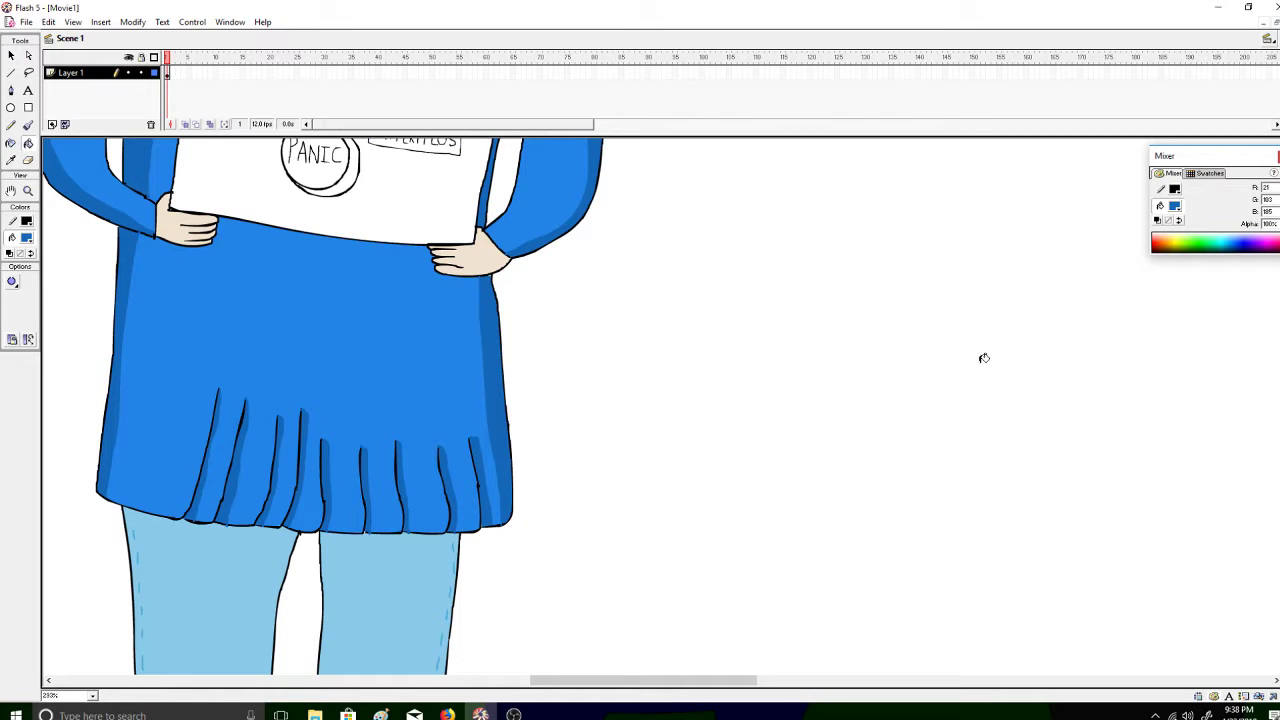
# Mix a dark grey of red 49, green 49 and blue 49 and fill the front face of the battery box
pyautogui.scroll(4, 324, 407)
pyautogui.scroll(1, 324, 407)
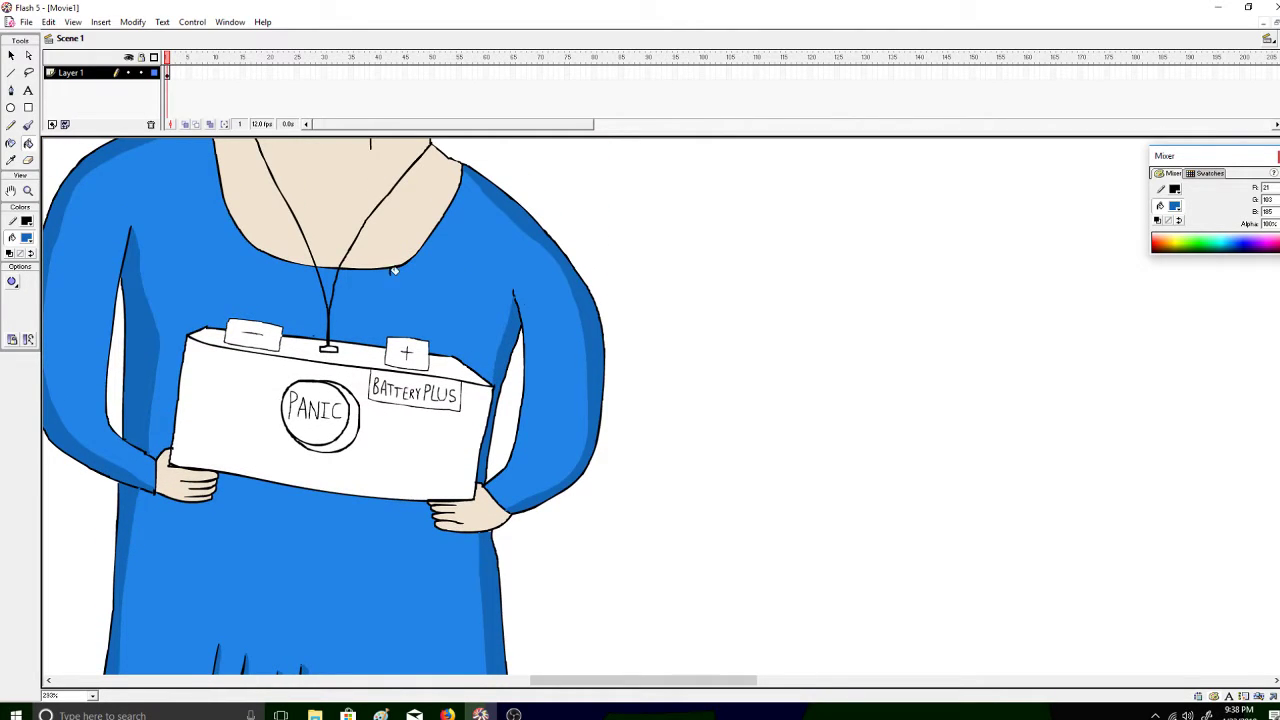
pyautogui.click(27, 238)
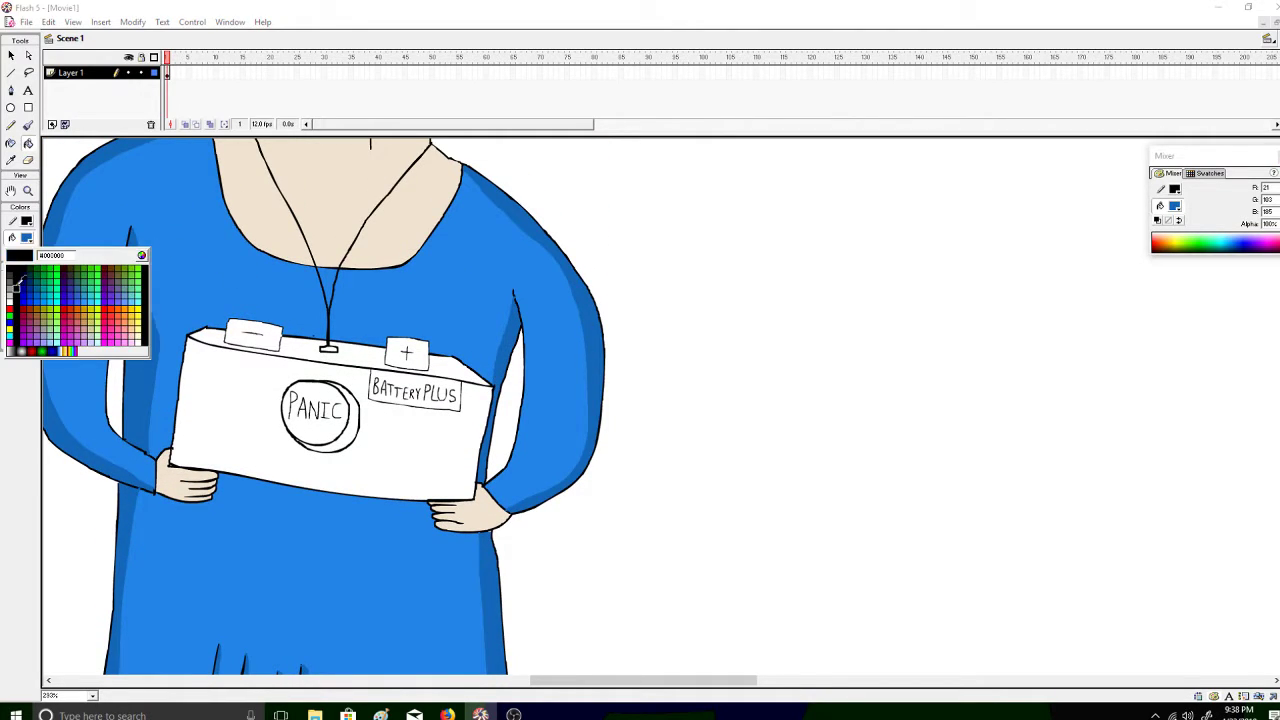
pyautogui.click(9, 267)
pyautogui.click(27, 238)
pyautogui.click(142, 256)
pyautogui.click(790, 368)
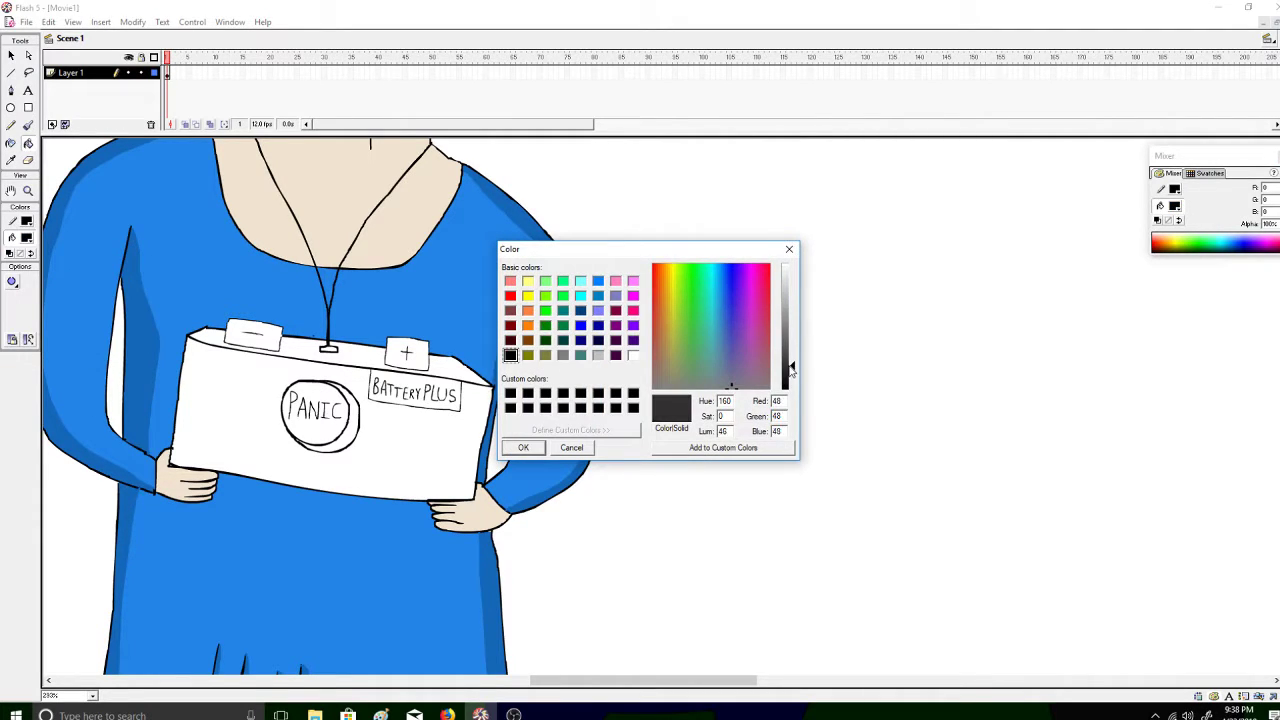
pyautogui.click(523, 447)
pyautogui.click(311, 457)
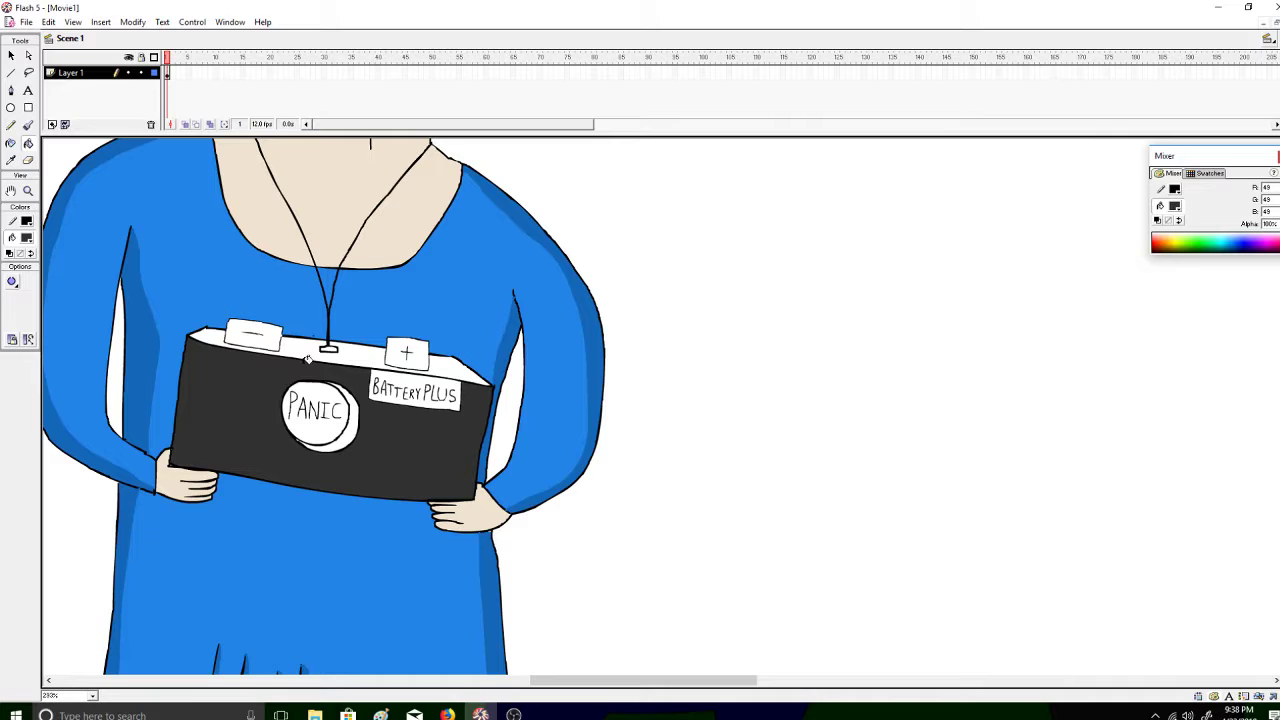
# Mix a lighter grey of red 85, green 85 and blue 85 and fill the battery box's top face
pyautogui.click(27, 238)
pyautogui.click(142, 256)
pyautogui.click(790, 347)
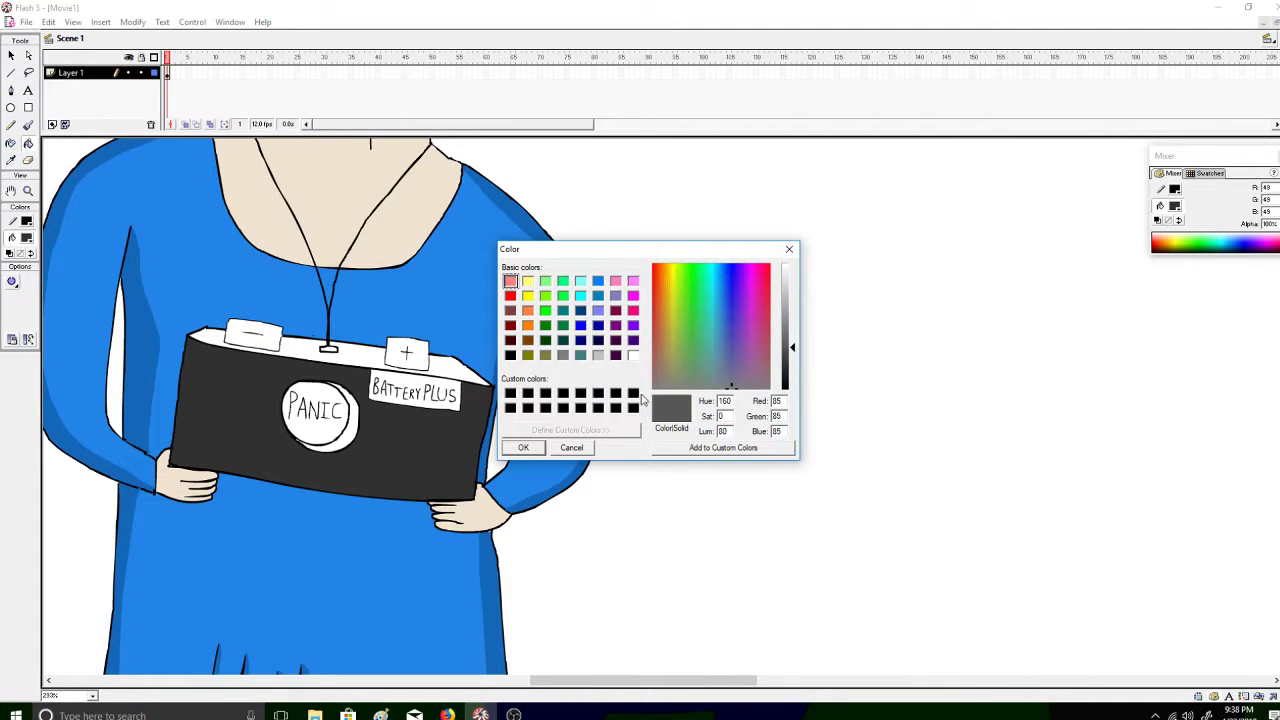
pyautogui.click(523, 447)
pyautogui.click(400, 373)
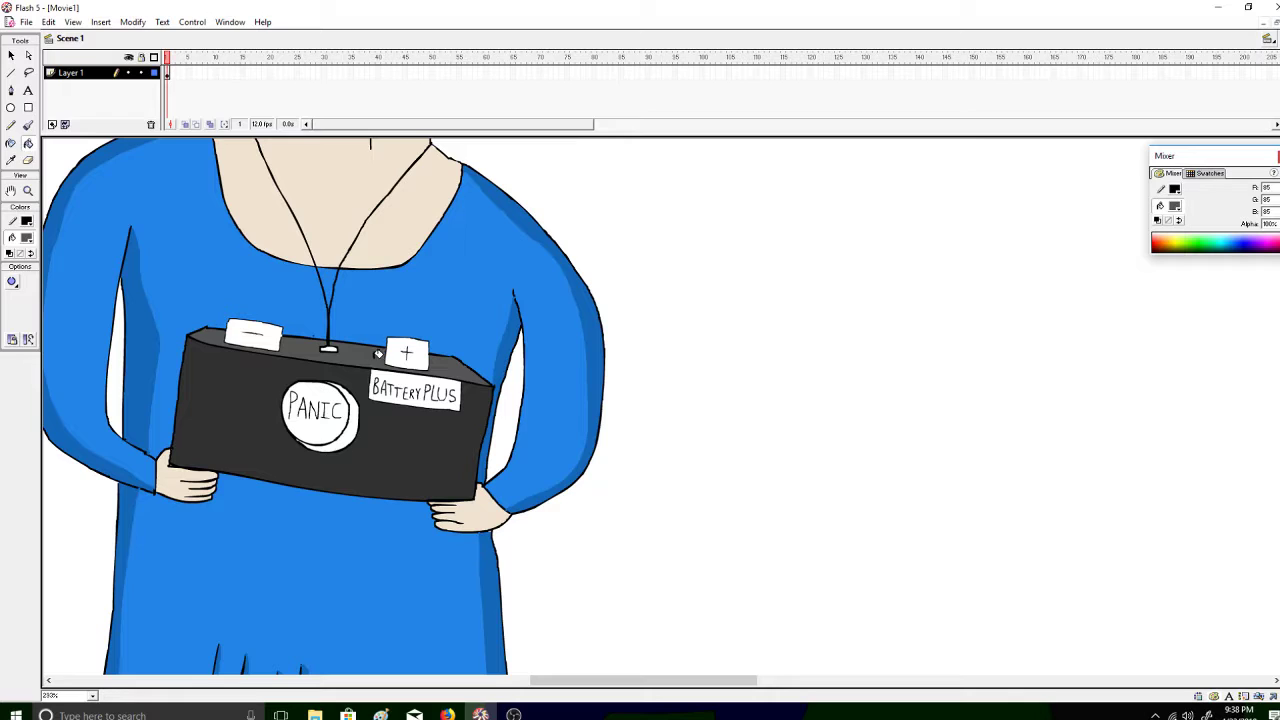
# Fill the battery's minus terminal with red and its plus terminal with dark grey of red 49, green 49 and blue 49
pyautogui.click(28, 238)
pyautogui.click(10, 310)
pyautogui.click(260, 327)
pyautogui.click(27, 238)
pyautogui.click(12, 256)
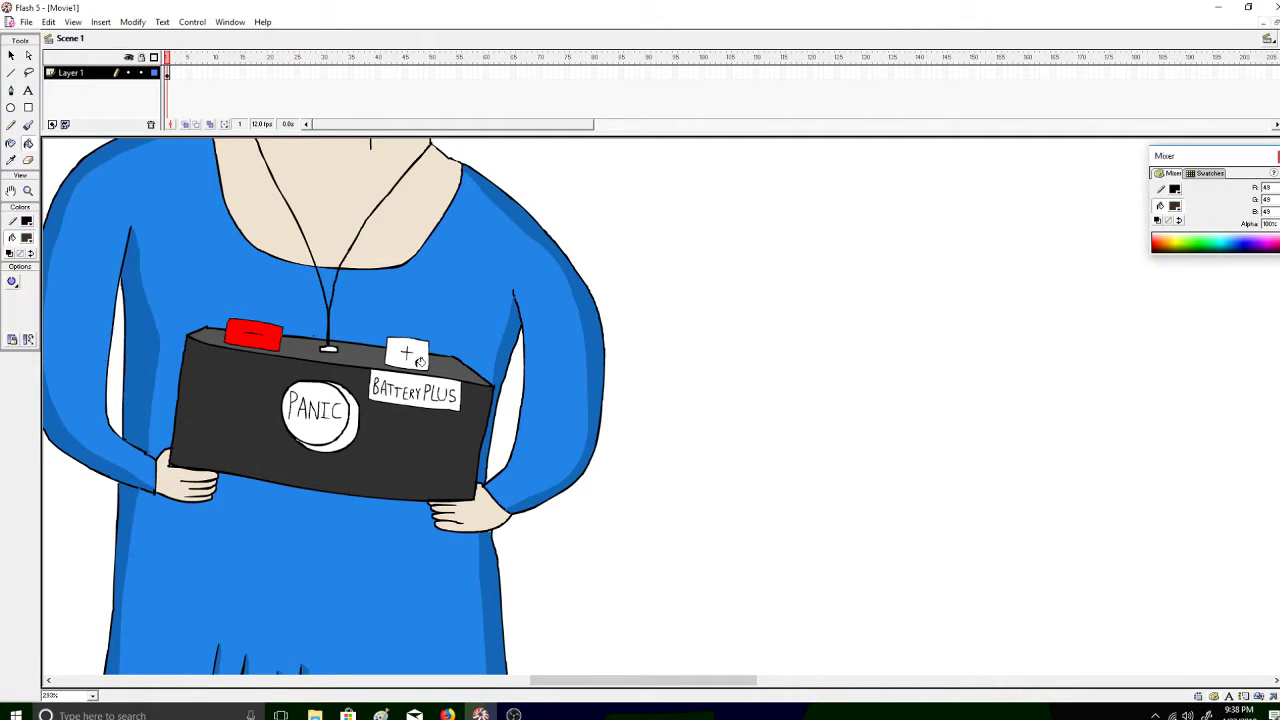
pyautogui.click(418, 358)
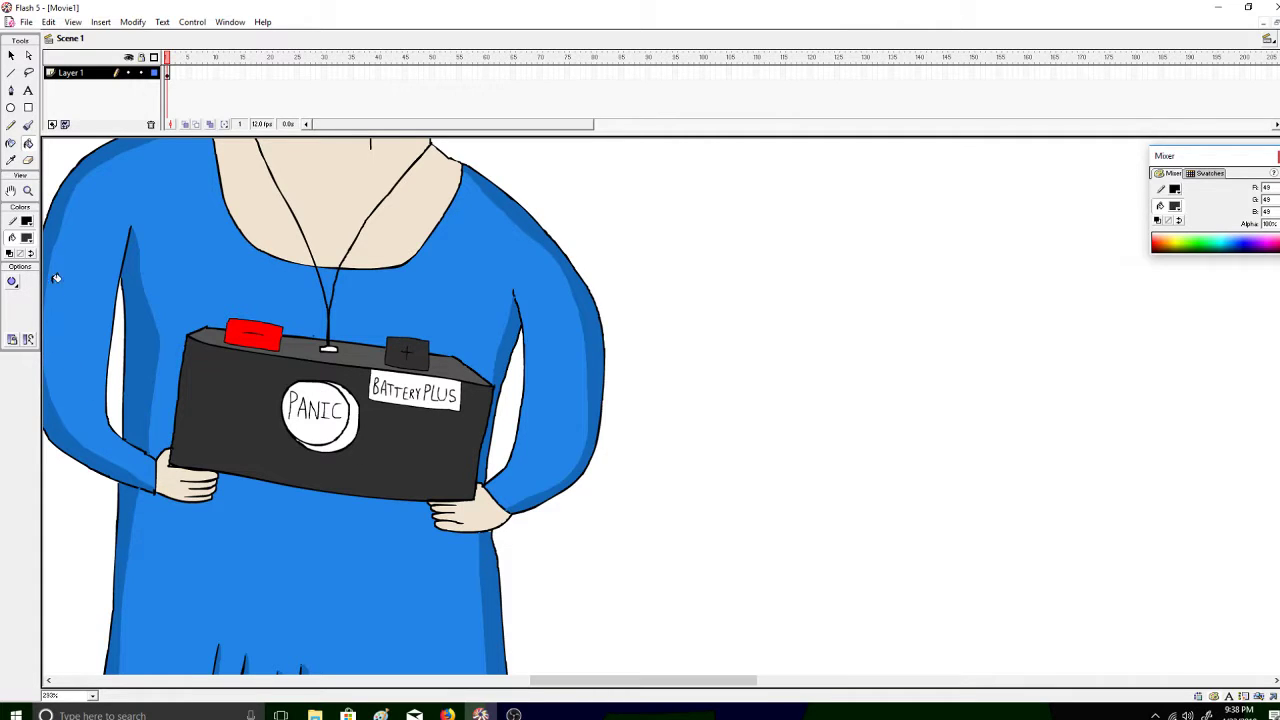
# Fill the BATTERYPLUS label with yellow and the front face of the PANIC button, including the letter gaps, with red
pyautogui.click(28, 238)
pyautogui.click(11, 332)
pyautogui.click(415, 376)
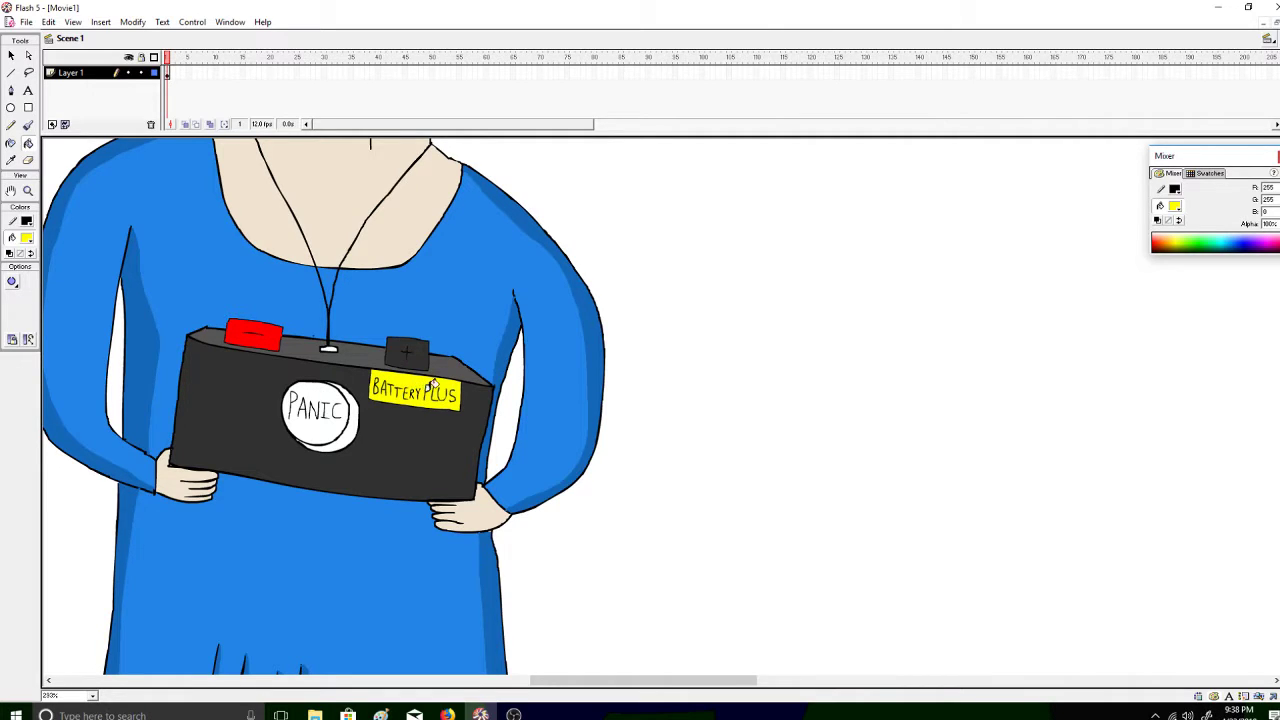
pyautogui.click(28, 240)
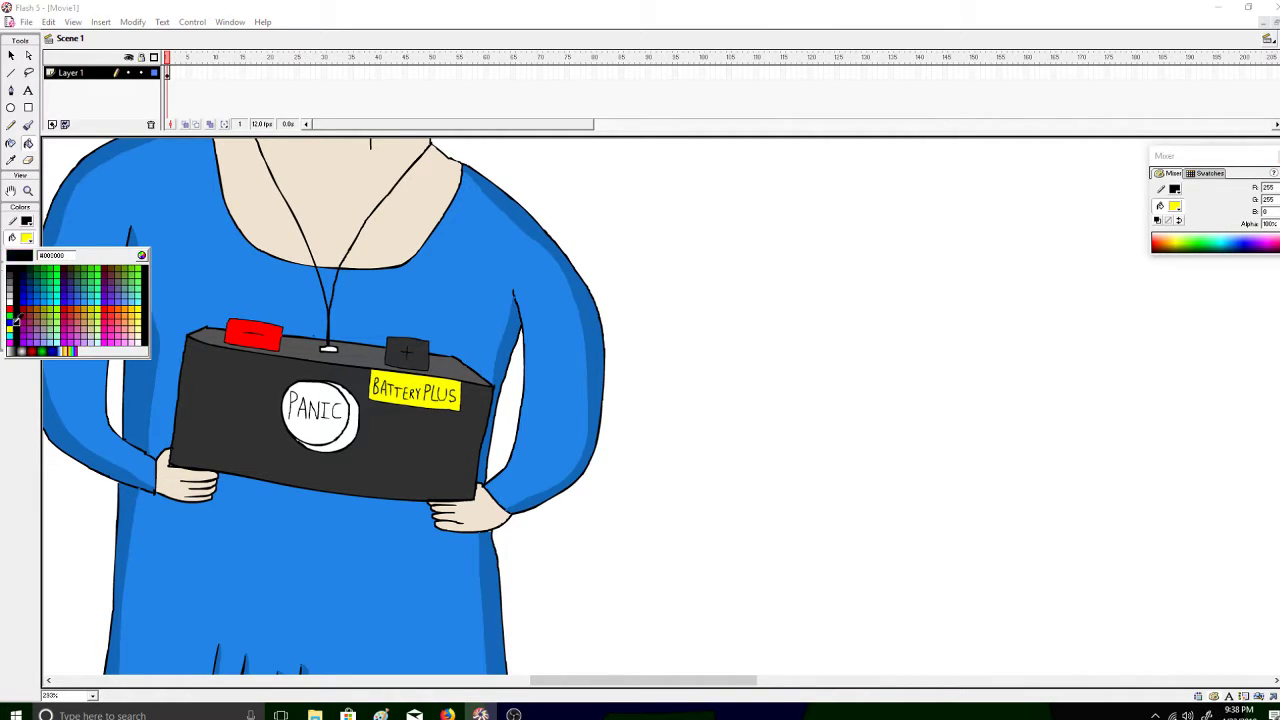
pyautogui.click(14, 305)
pyautogui.click(352, 430)
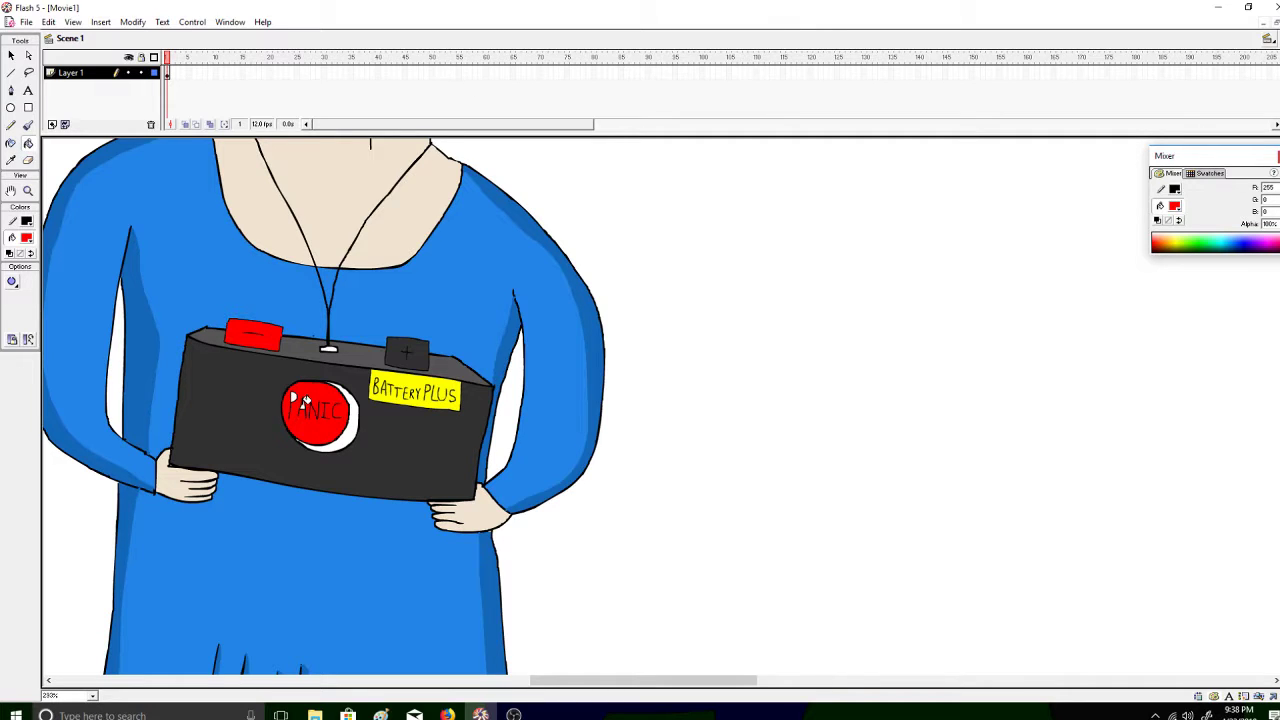
pyautogui.click(295, 394)
# Mix a darker red from the current fill colour and fill the PANIC button's side rim
pyautogui.click(27, 238)
pyautogui.click(142, 257)
pyautogui.moveTo(805, 355); pyautogui.dragTo(794, 346)
pyautogui.click(523, 447)
pyautogui.click(368, 432)
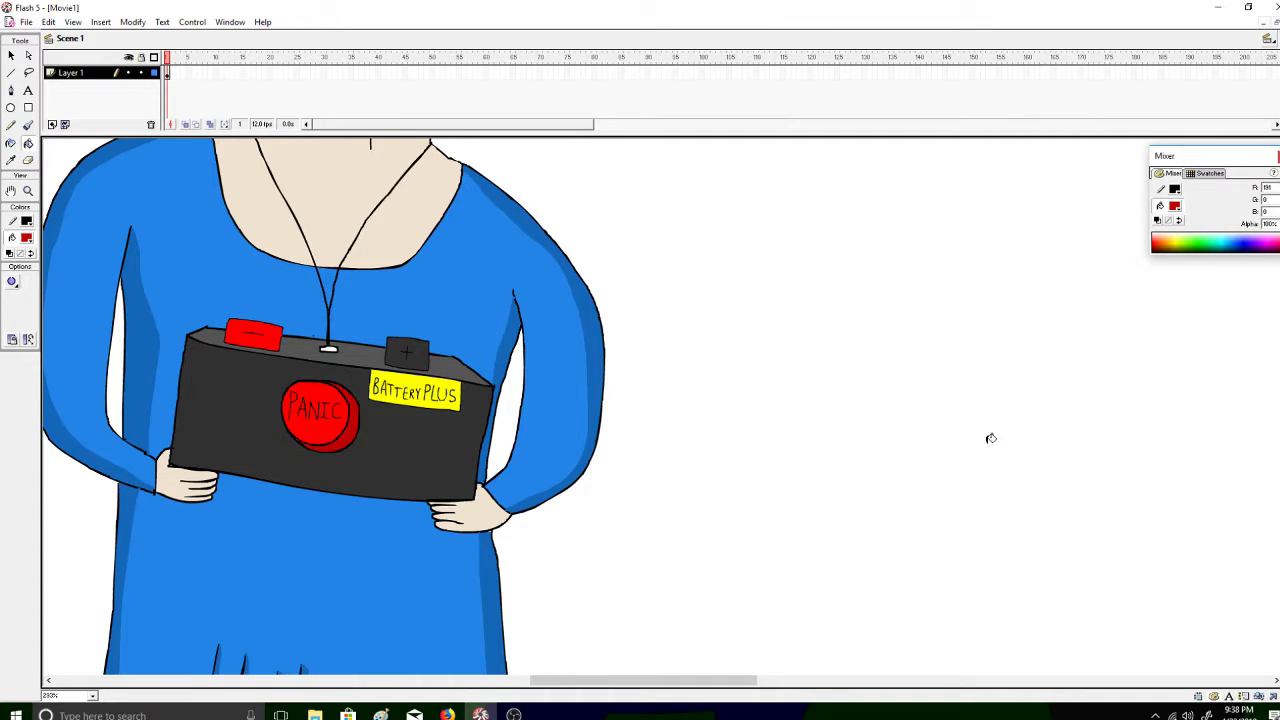
# Mix a mid grey of red 125, green 125 and blue 125 and fill the small cord bracket on the battery's top
pyautogui.click(30, 240)
pyautogui.click(375, 352)
pyautogui.click(32, 243)
pyautogui.click(141, 255)
pyautogui.moveTo(797, 348); pyautogui.dragTo(792, 327)
pyautogui.click(508, 449)
# Fill both shoes with light grey of red 204, green 204 and blue 204
pyautogui.scroll(5, 324, 406)
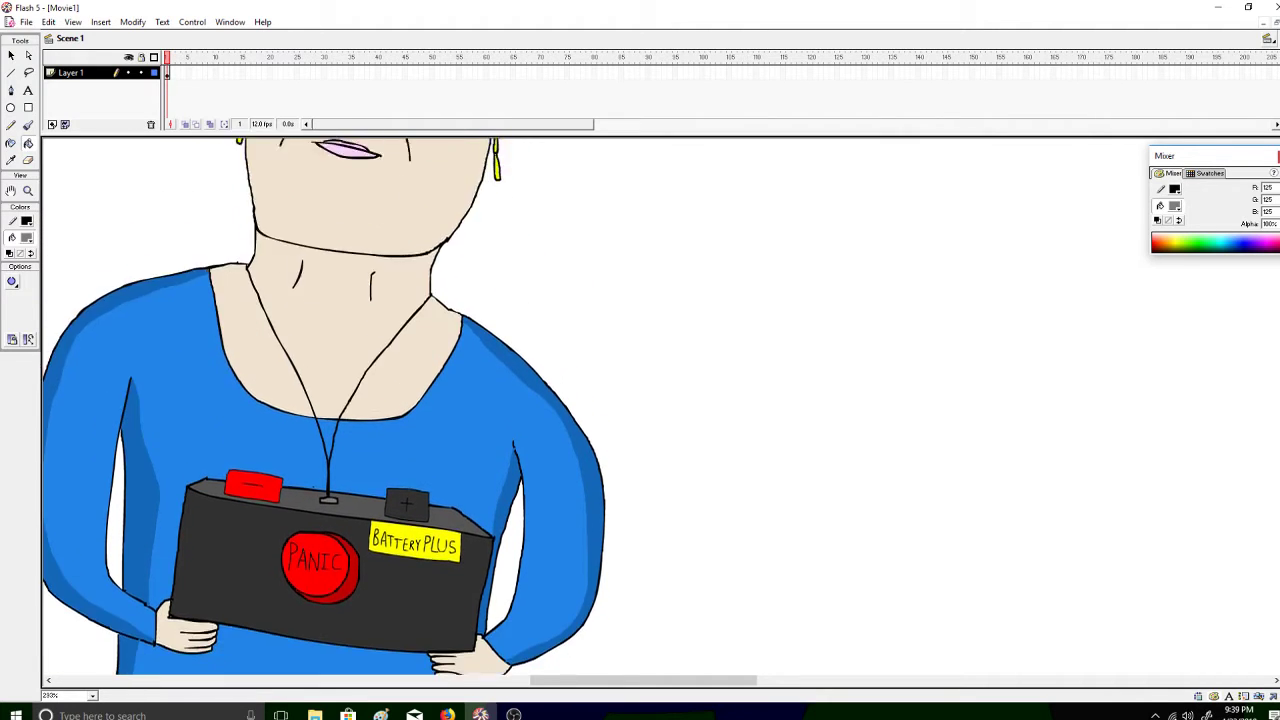
pyautogui.scroll(-15, 1275, 463)
pyautogui.scroll(1, 1275, 463)
pyautogui.click(27, 237)
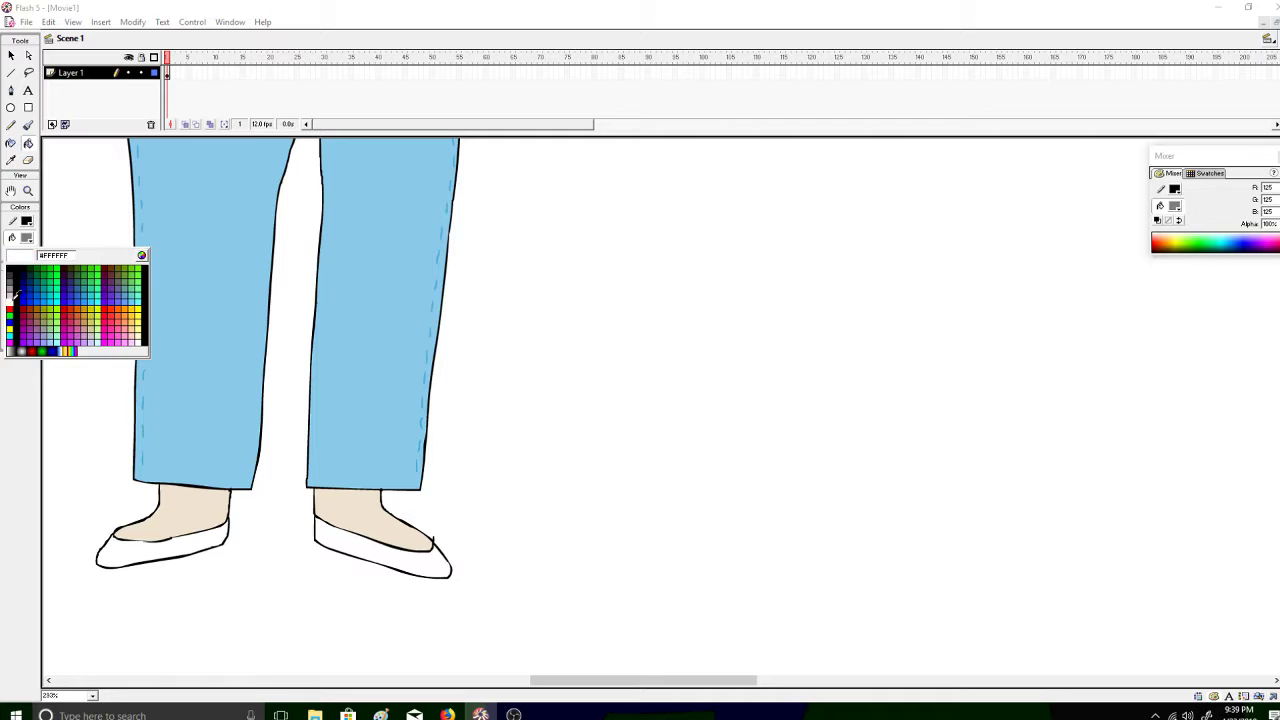
pyautogui.click(14, 294)
pyautogui.click(148, 532)
pyautogui.click(372, 546)
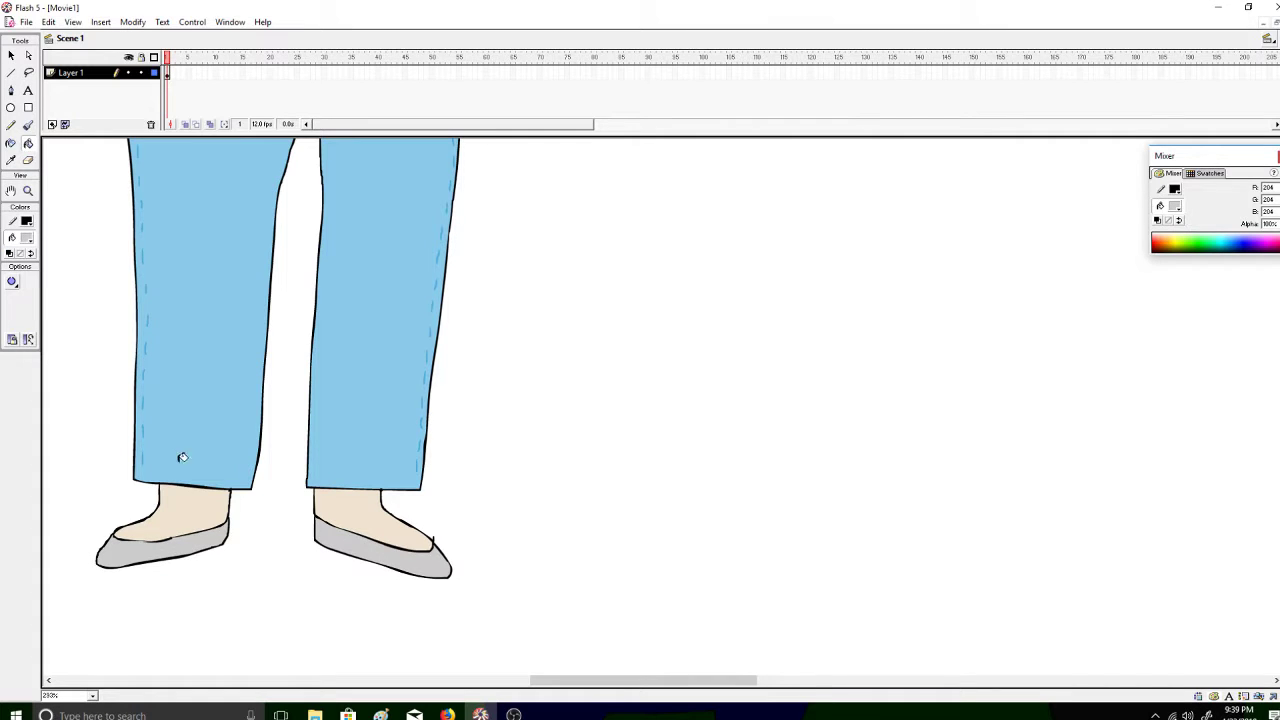
# Fill both shoes with yellow of red 255, green 255 and blue 0
pyautogui.click(28, 239)
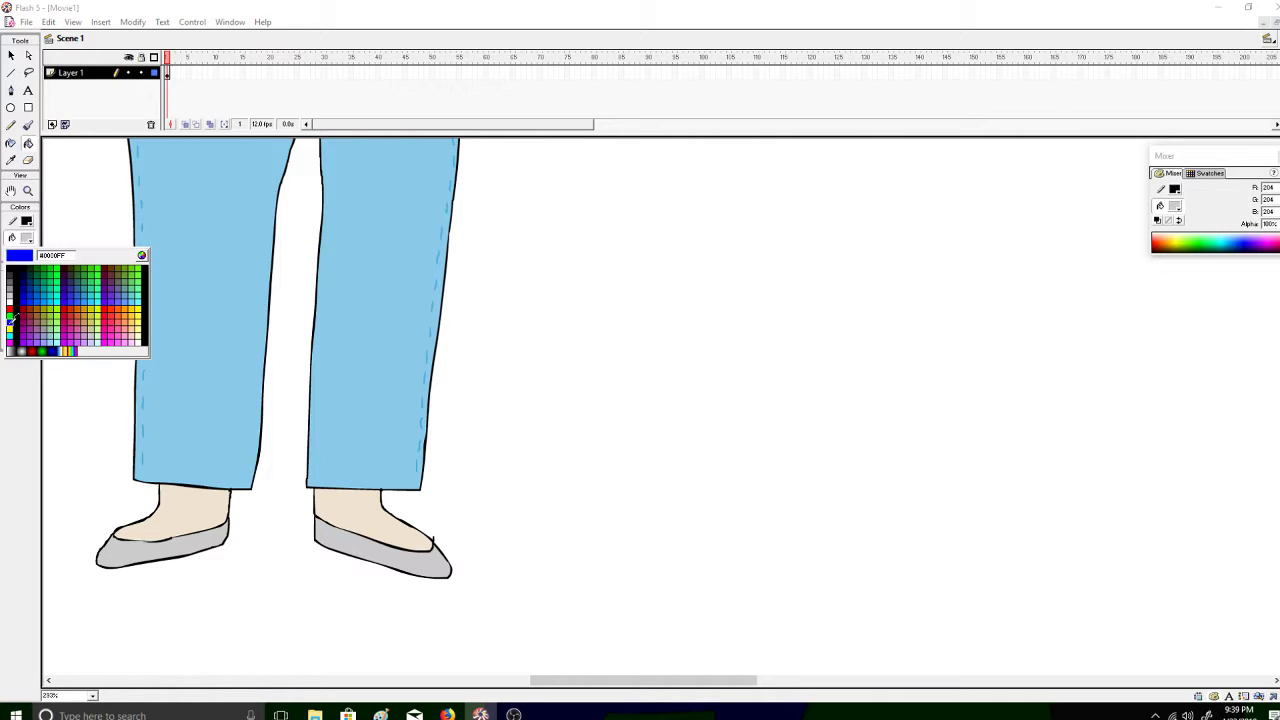
pyautogui.click(12, 318)
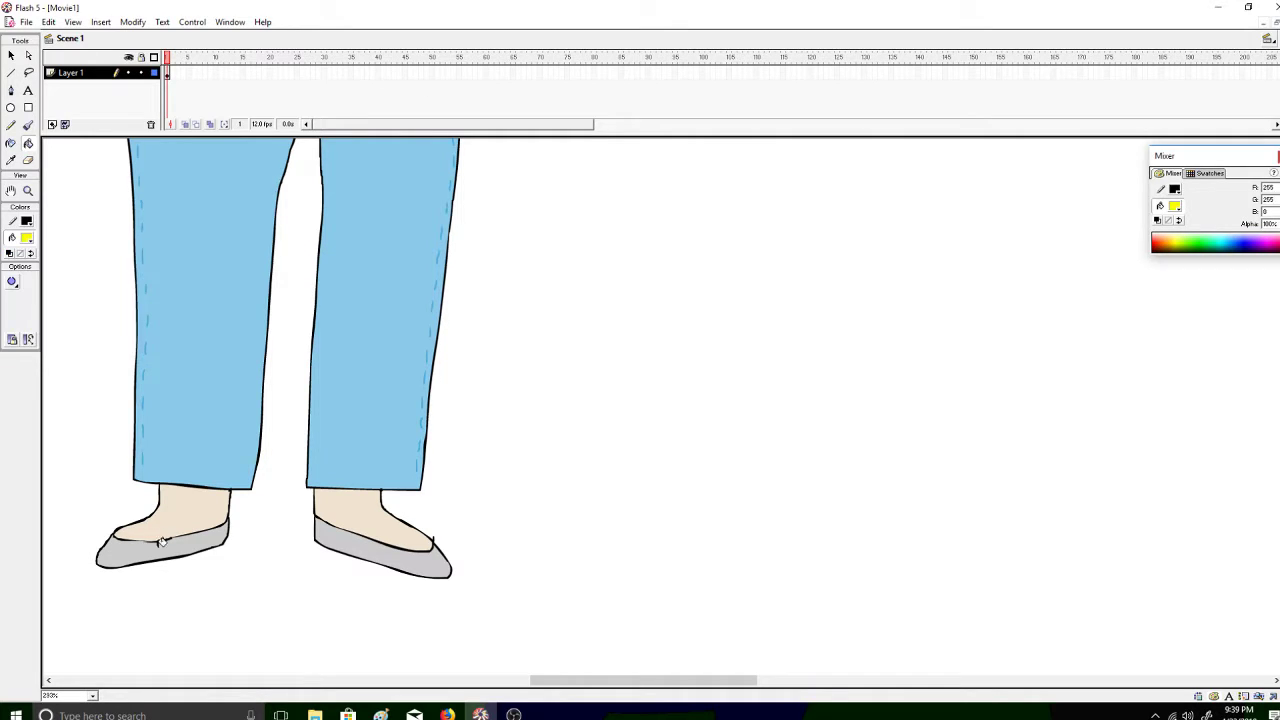
pyautogui.click(158, 544)
pyautogui.click(325, 531)
# Look over the whole character, check the live stream dashboard in Firefox and return to Flash
pyautogui.click(28, 192)
pyautogui.keyDown('alt'); pyautogui.click(543, 299); pyautogui.keyUp('alt')
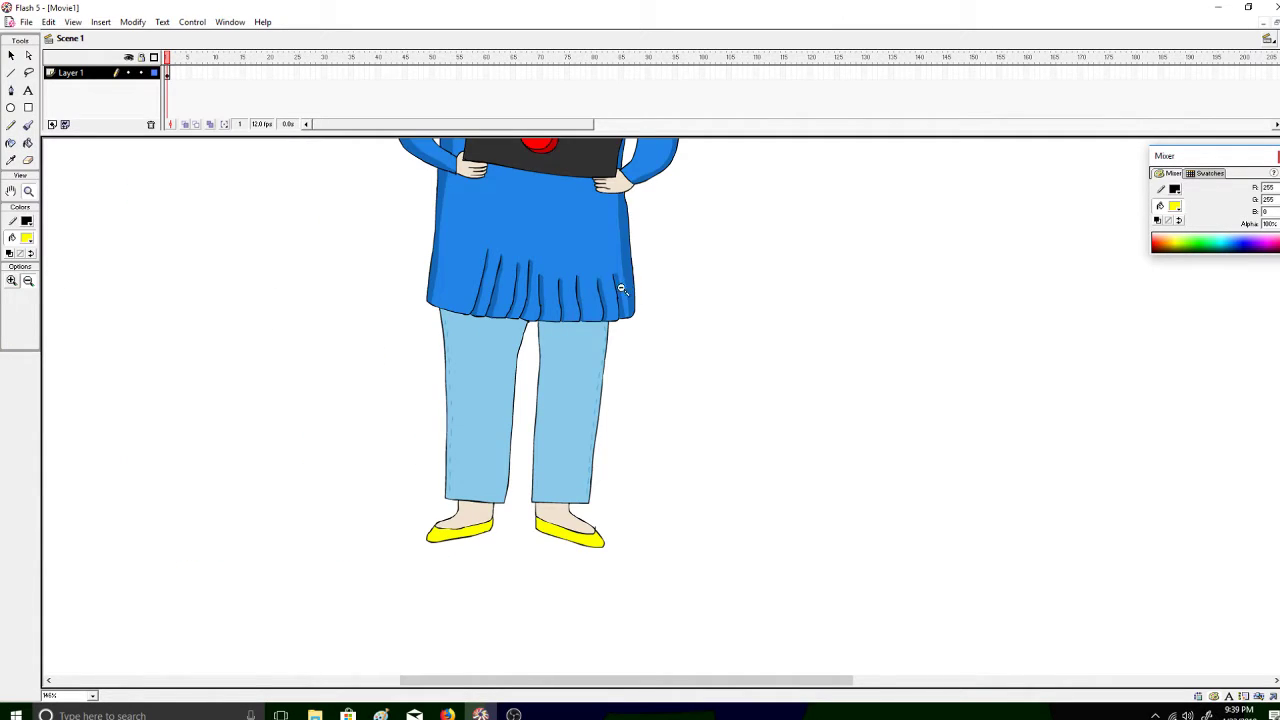
pyautogui.keyDown('alt'); pyautogui.click(600, 287); pyautogui.keyUp('alt')
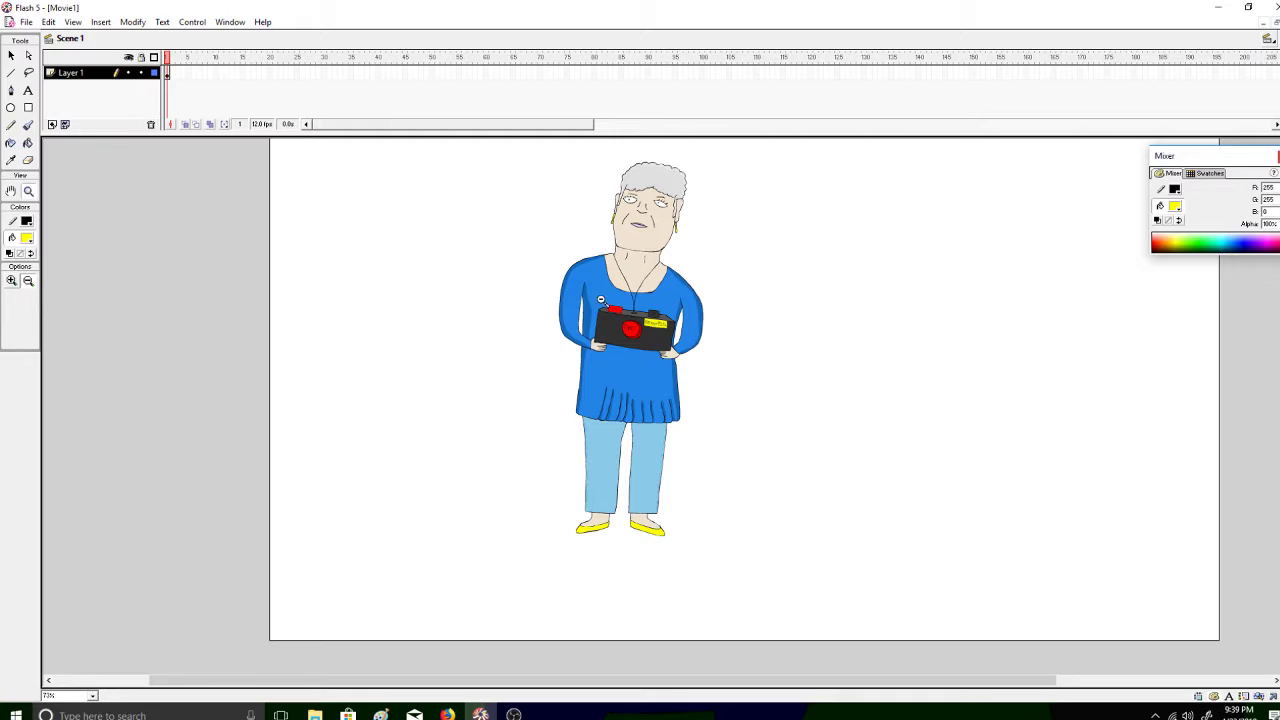
pyautogui.scroll(2, 1219, 344)
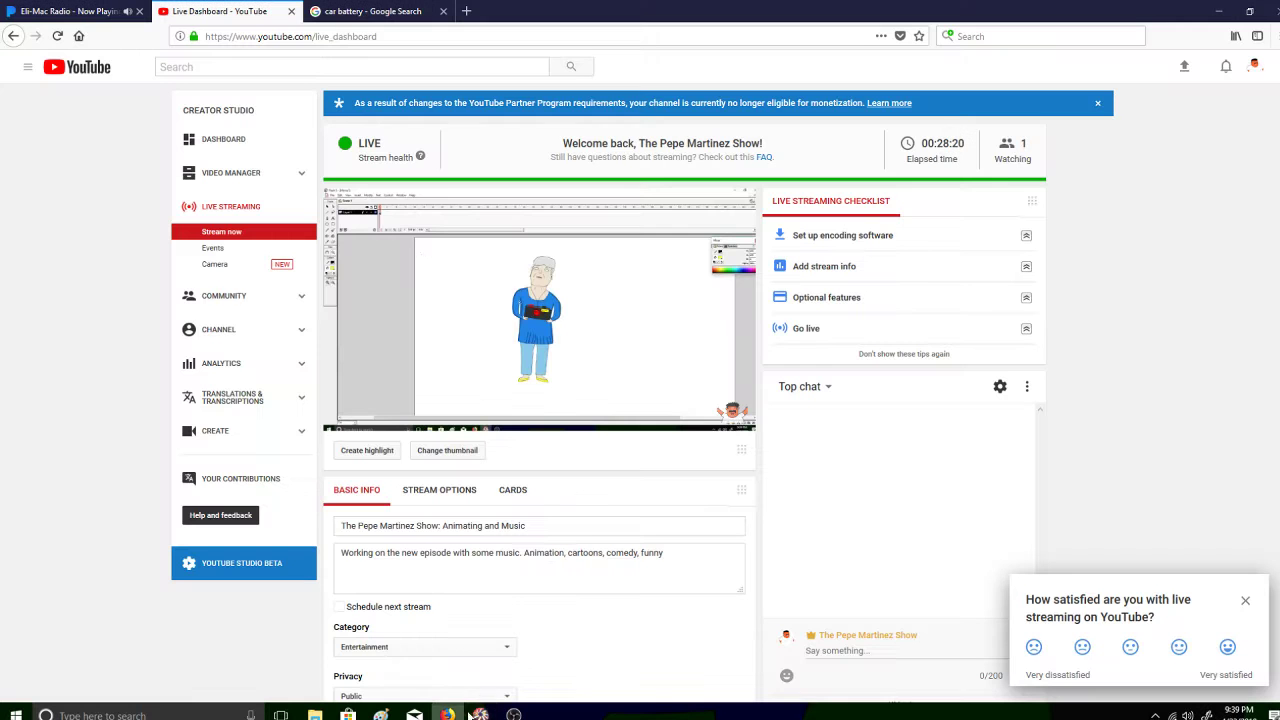
pyautogui.click(447, 715)
pyautogui.click(480, 715)
# Brush a second black line alongside each side of the neck cord to turn it into a double-outlined strap
pyautogui.click(677, 354)
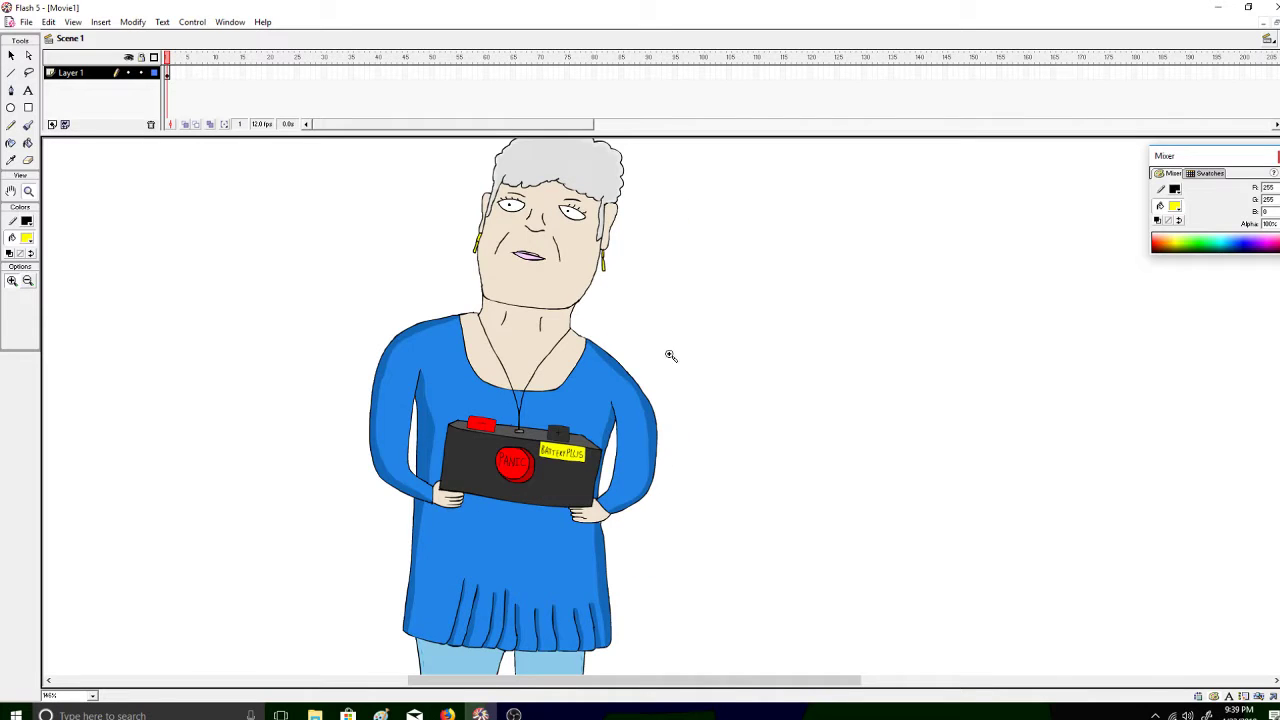
pyautogui.click(533, 366)
pyautogui.click(27, 125)
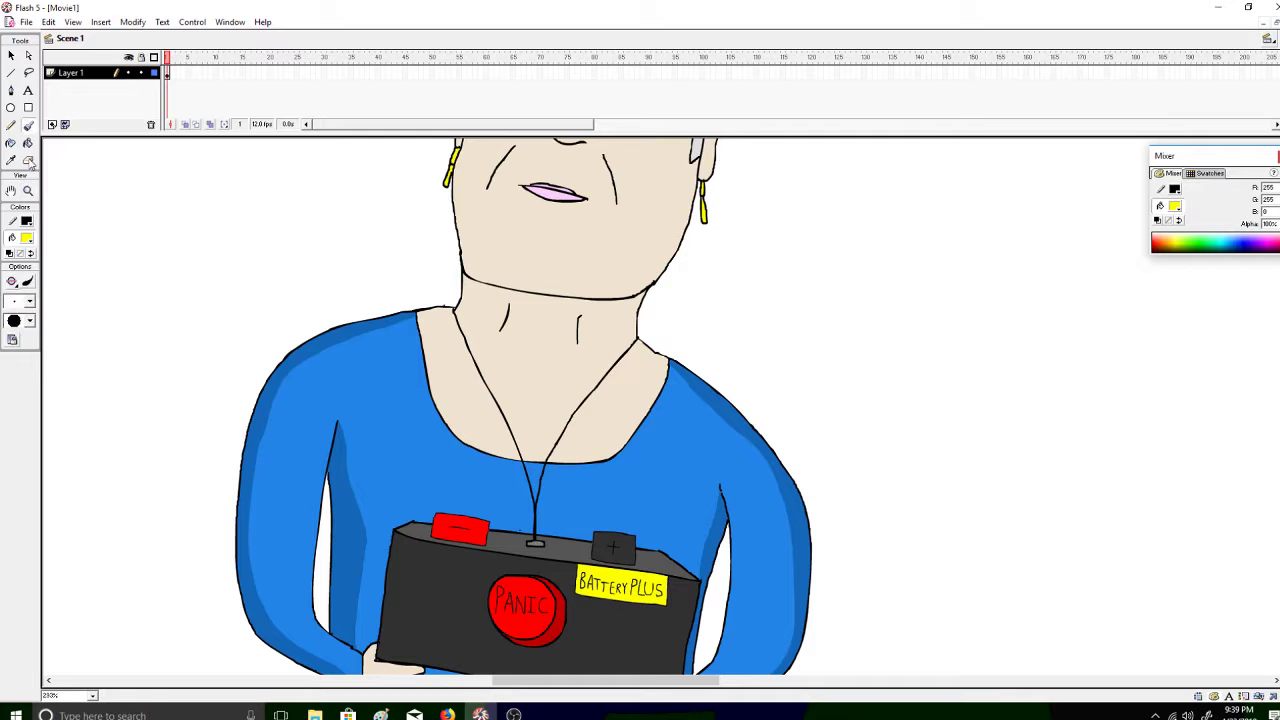
pyautogui.click(26, 237)
pyautogui.click(14, 262)
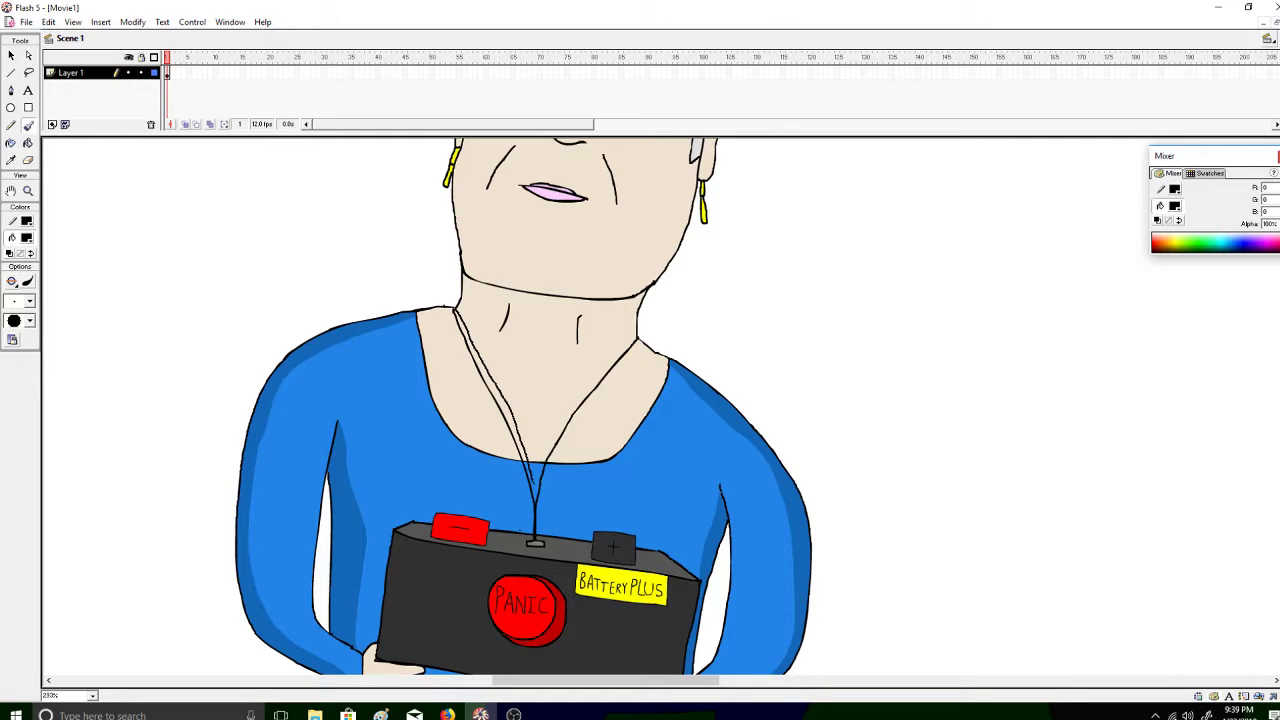
pyautogui.moveTo(458, 310); pyautogui.dragTo(533, 482)
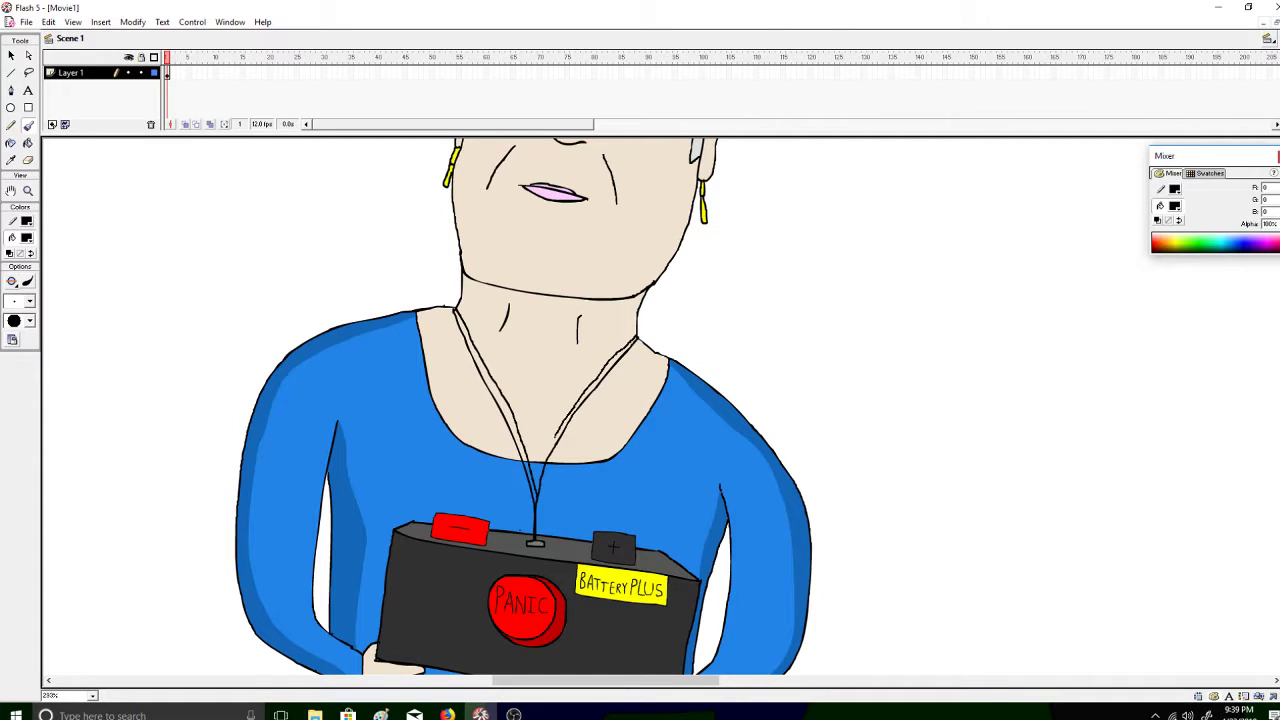
pyautogui.moveTo(624, 346); pyautogui.dragTo(542, 460)
# Fill both strands of the neck cord with white and brush its lower strand white down to the bracket
pyautogui.click(28, 144)
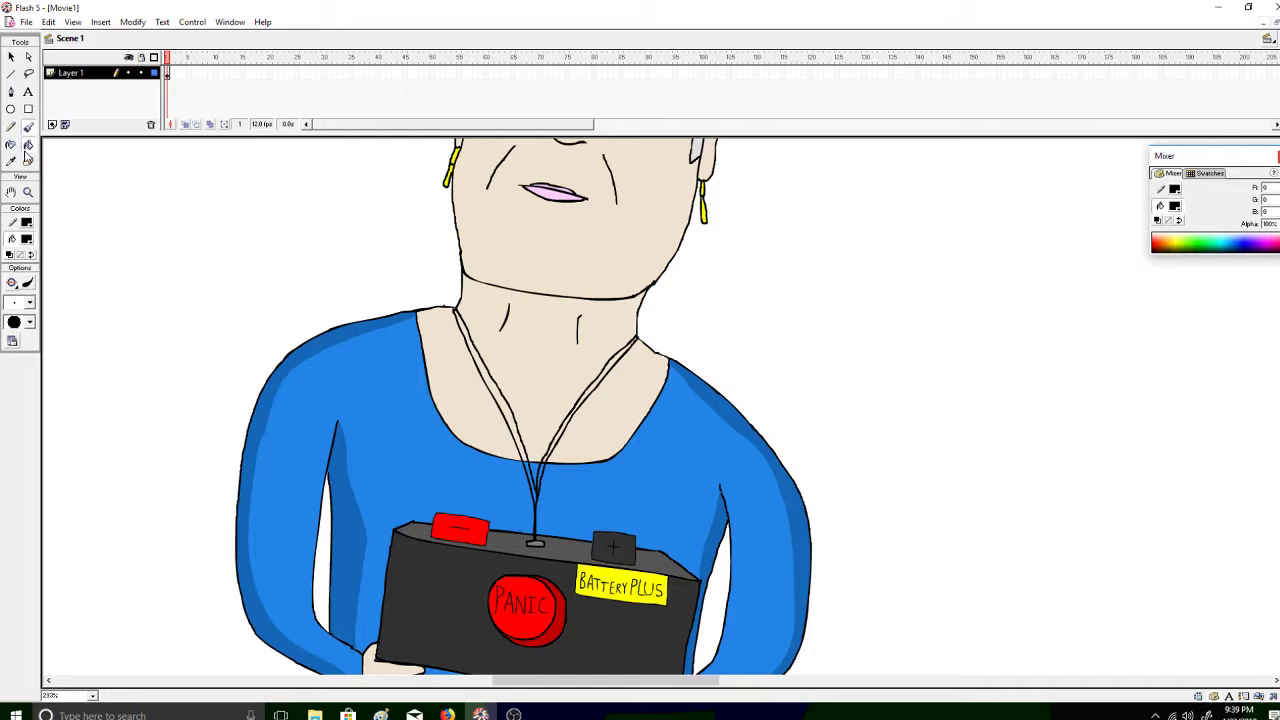
pyautogui.click(27, 238)
pyautogui.click(137, 301)
pyautogui.click(500, 380)
pyautogui.click(545, 467)
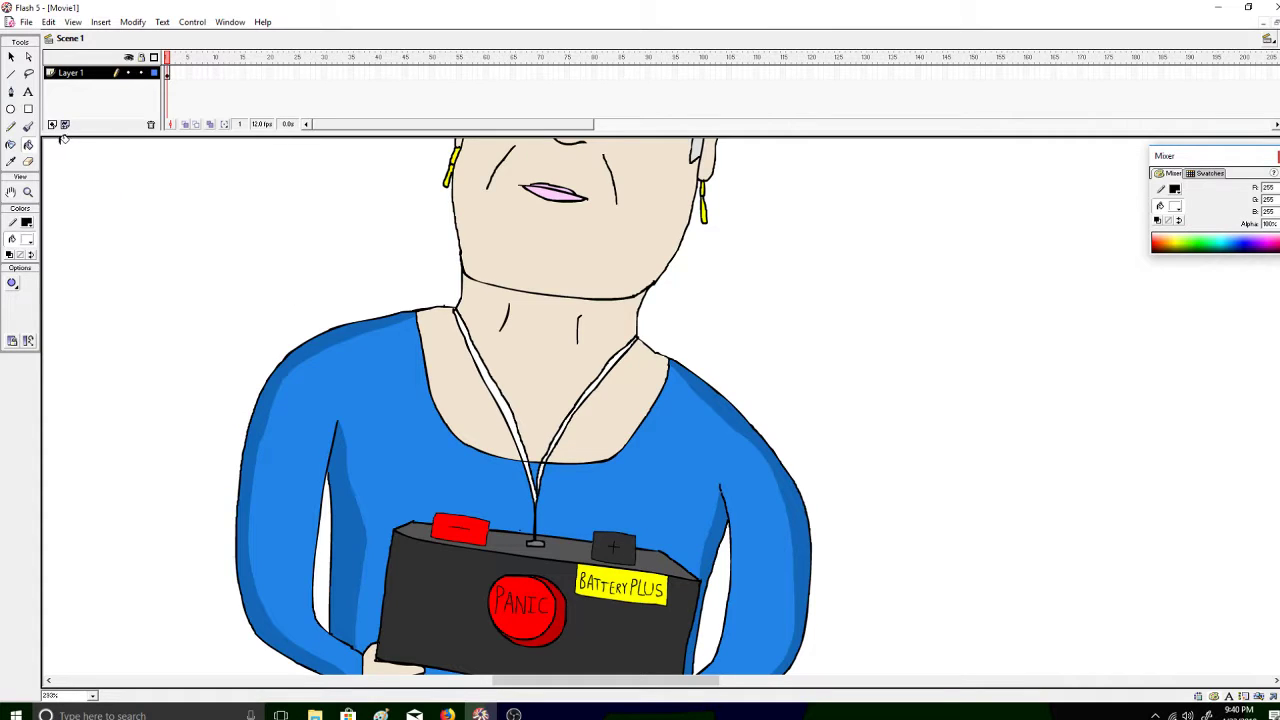
pyautogui.click(28, 127)
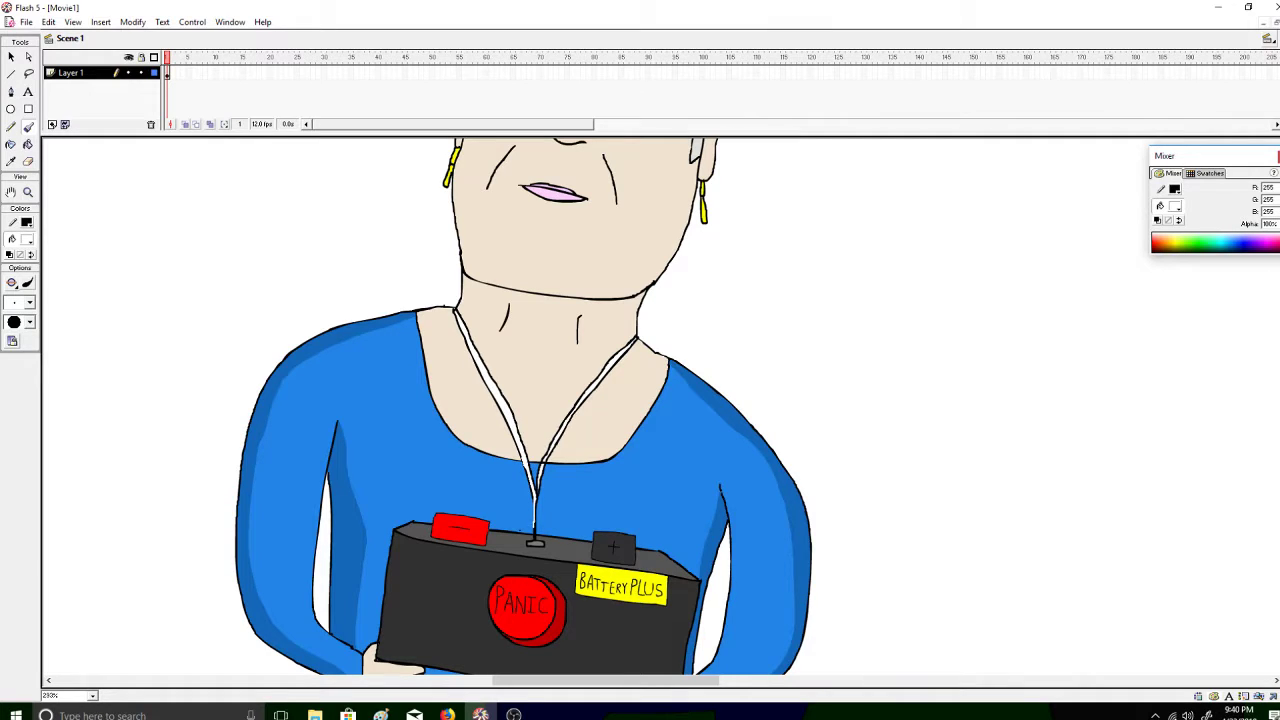
pyautogui.moveTo(535, 538); pyautogui.dragTo(535, 498)
# Paint over the stray black mark above the battery's top edge with the shirt's blue
pyautogui.click(27, 240)
pyautogui.click(12, 256)
pyautogui.click(28, 191)
pyautogui.click(579, 509)
pyautogui.click(658, 436)
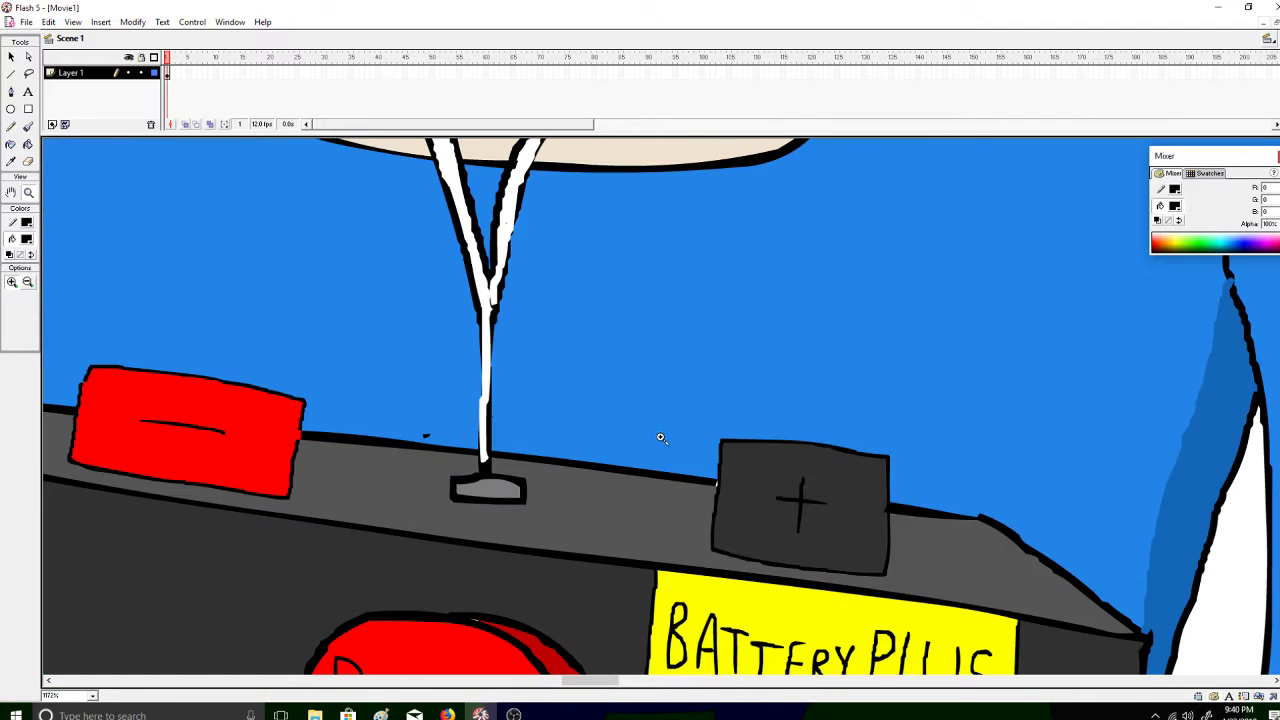
pyautogui.click(28, 126)
pyautogui.click(27, 240)
pyautogui.click(12, 260)
pyautogui.click(27, 240)
pyautogui.click(194, 234)
pyautogui.click(22, 303)
pyautogui.click(19, 316)
# Retouch the cord's black outline and white inside around its Y-junction, undoing the faulty black stroke
pyautogui.click(29, 243)
pyautogui.click(10, 262)
pyautogui.click(22, 303)
pyautogui.click(14, 303)
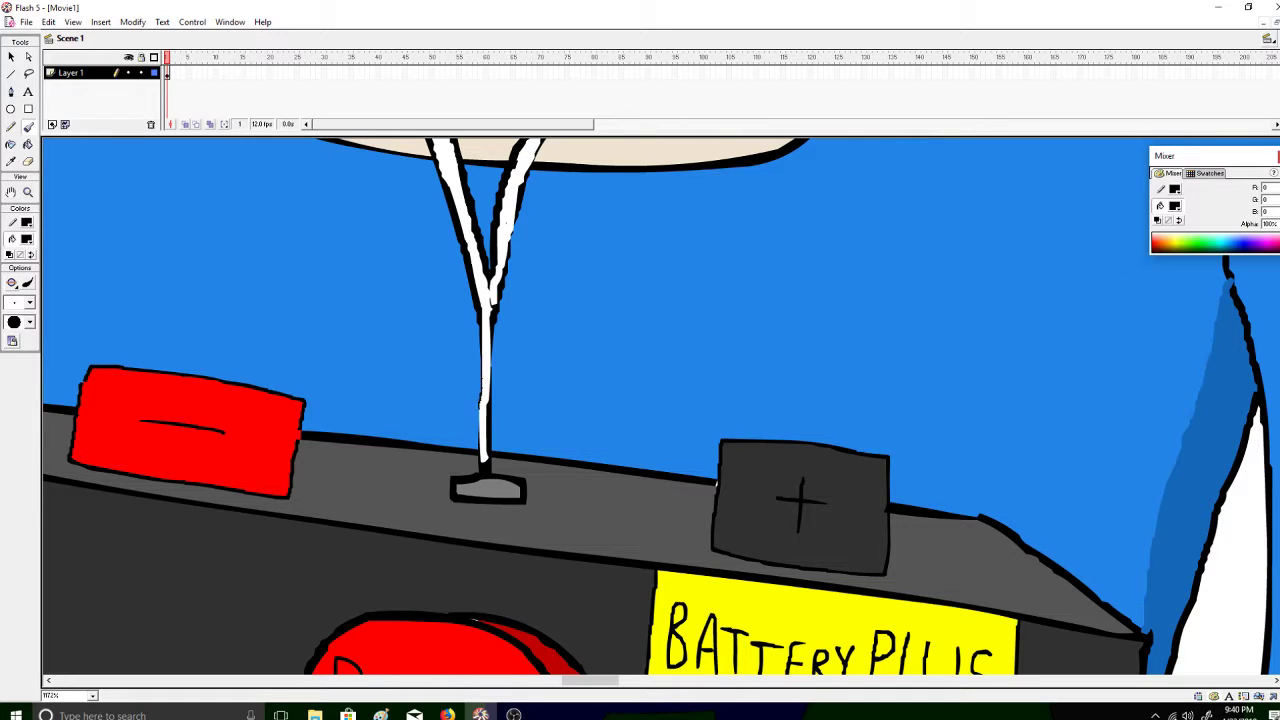
pyautogui.hotkey('ctrl', 'z')
pyautogui.hotkey('ctrl', 'y')
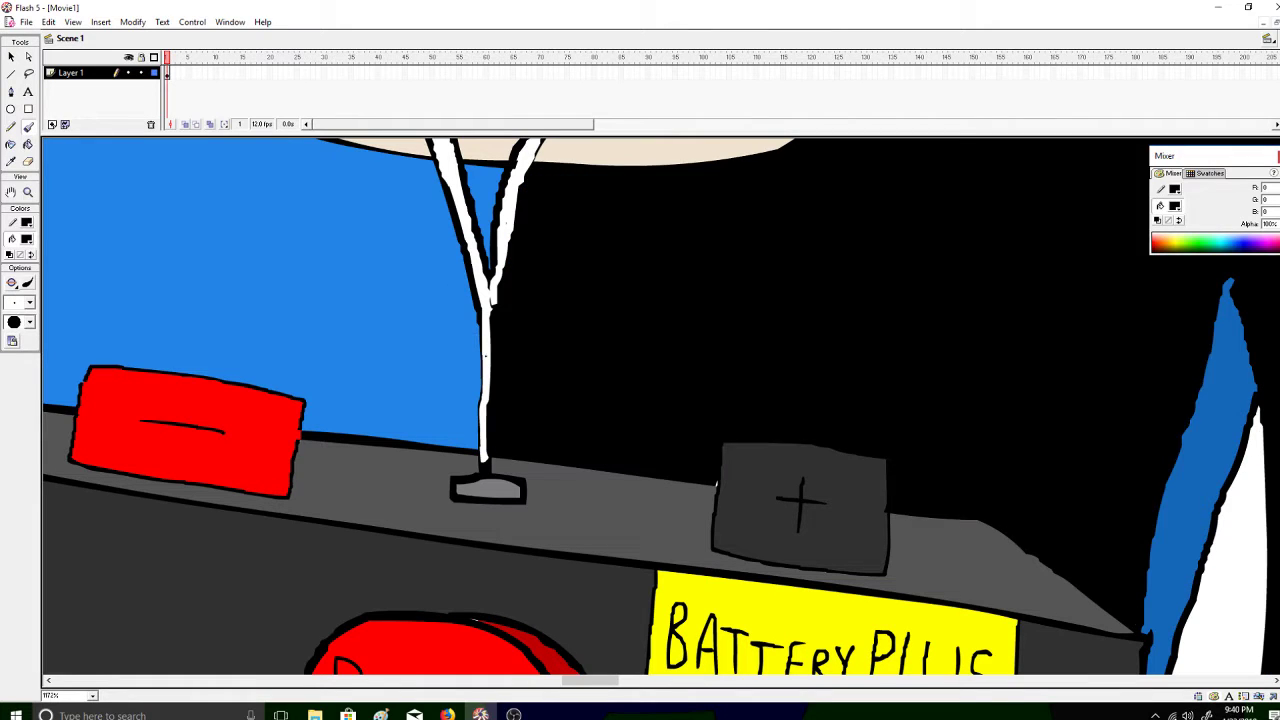
pyautogui.hotkey('ctrl', 'z')
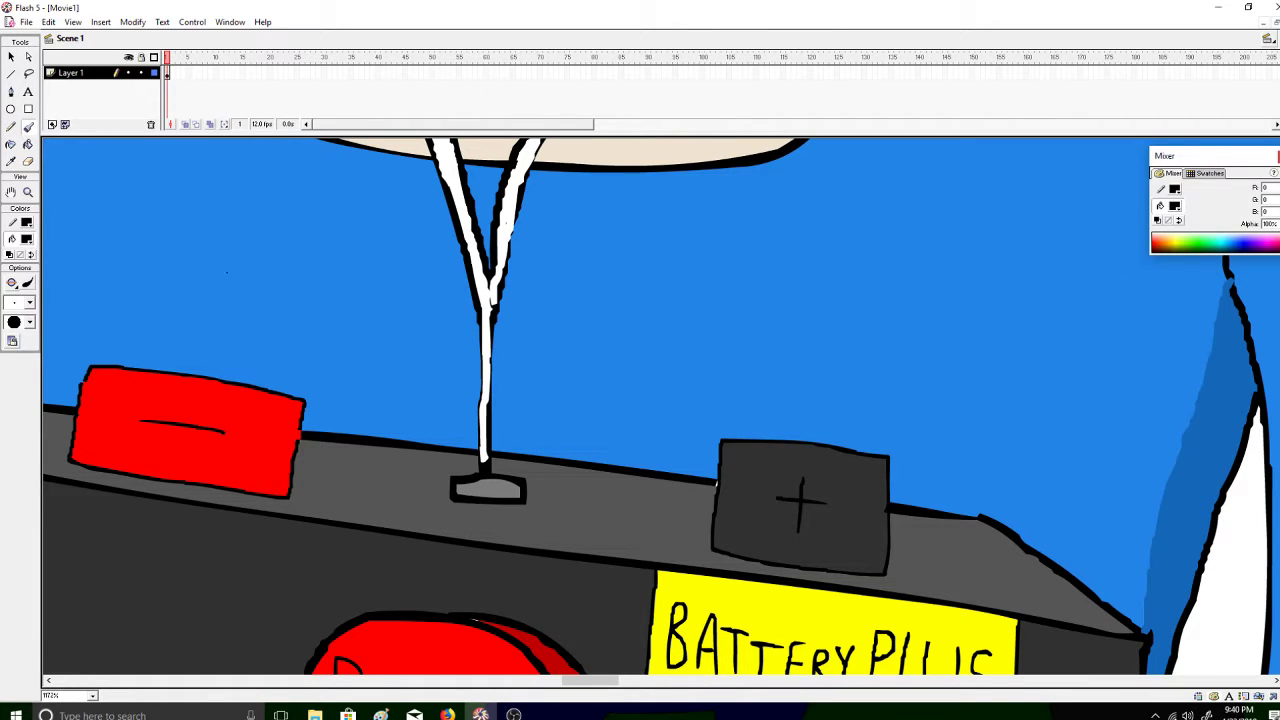
pyautogui.click(27, 238)
pyautogui.click(8, 314)
pyautogui.click(26, 22)
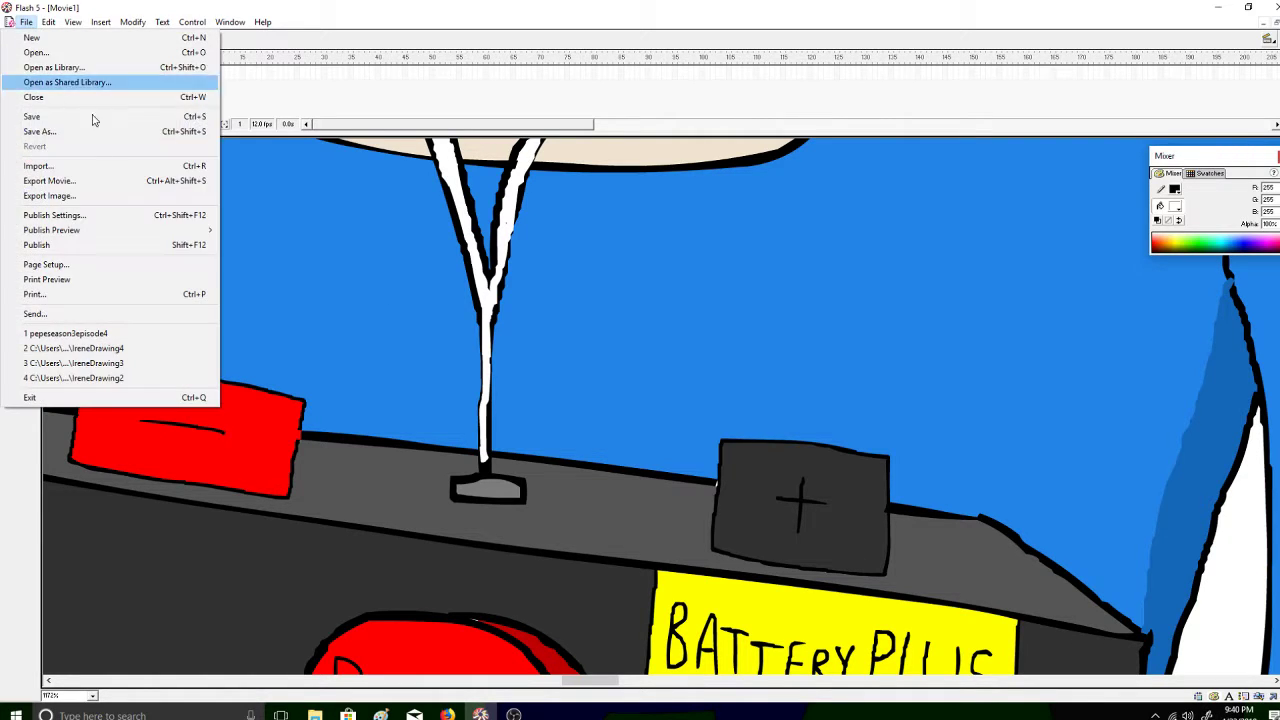
pyautogui.click(137, 196)
pyautogui.click(752, 424)
# Save the movie as lifealert in the animation folder
pyautogui.click(26, 22)
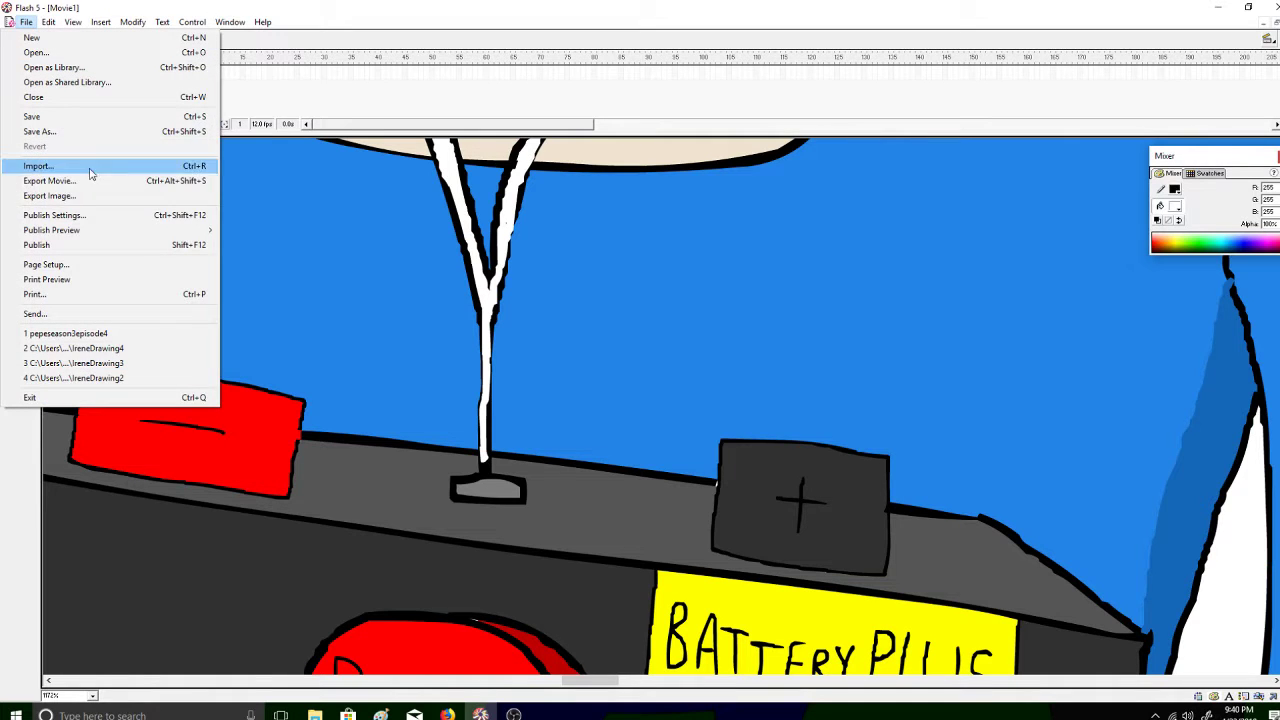
pyautogui.click(105, 132)
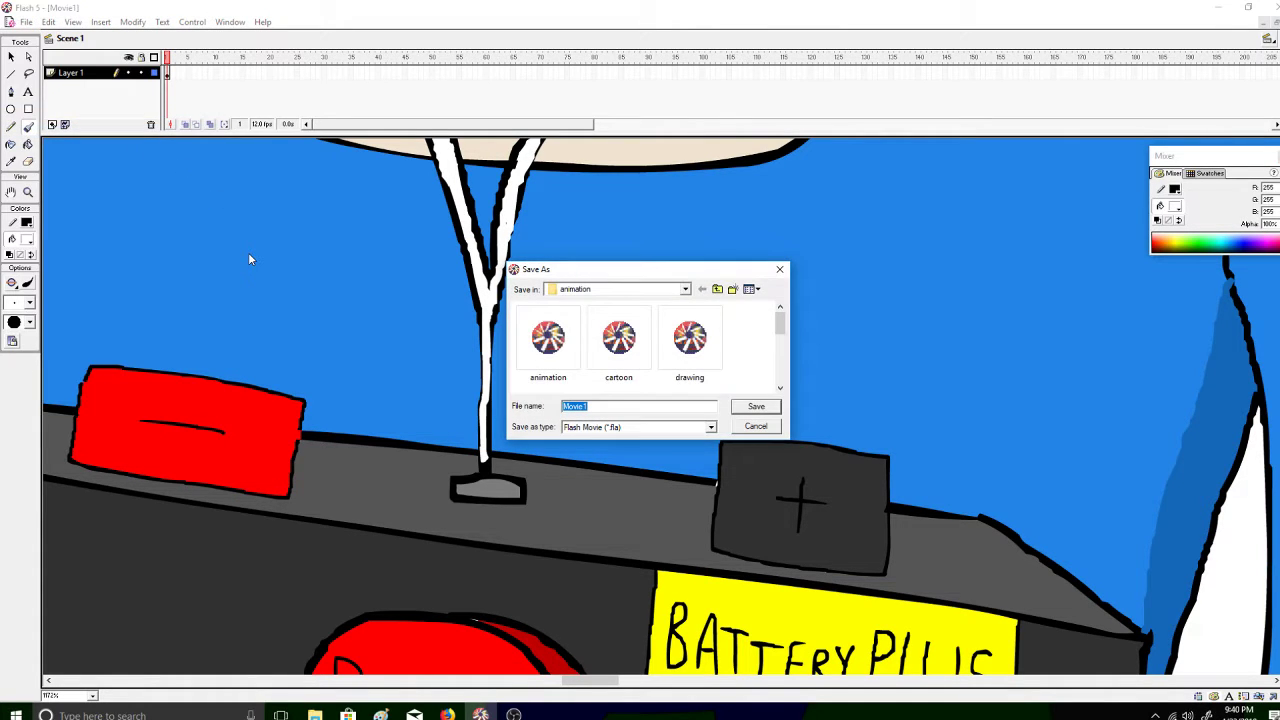
pyautogui.write('lifealert')
pyautogui.press('Return')
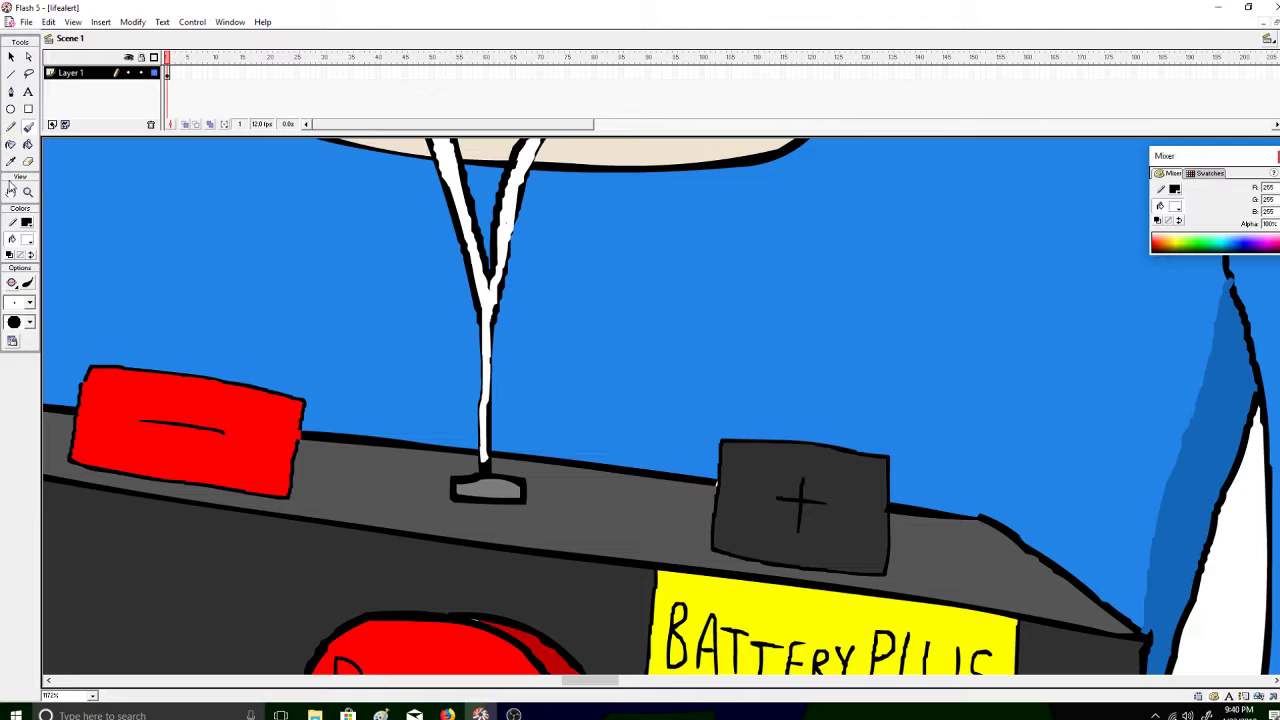
# Brush black over the small white gap where the battery's top edge meets the plus terminal
pyautogui.click(28, 192)
pyautogui.click(28, 283)
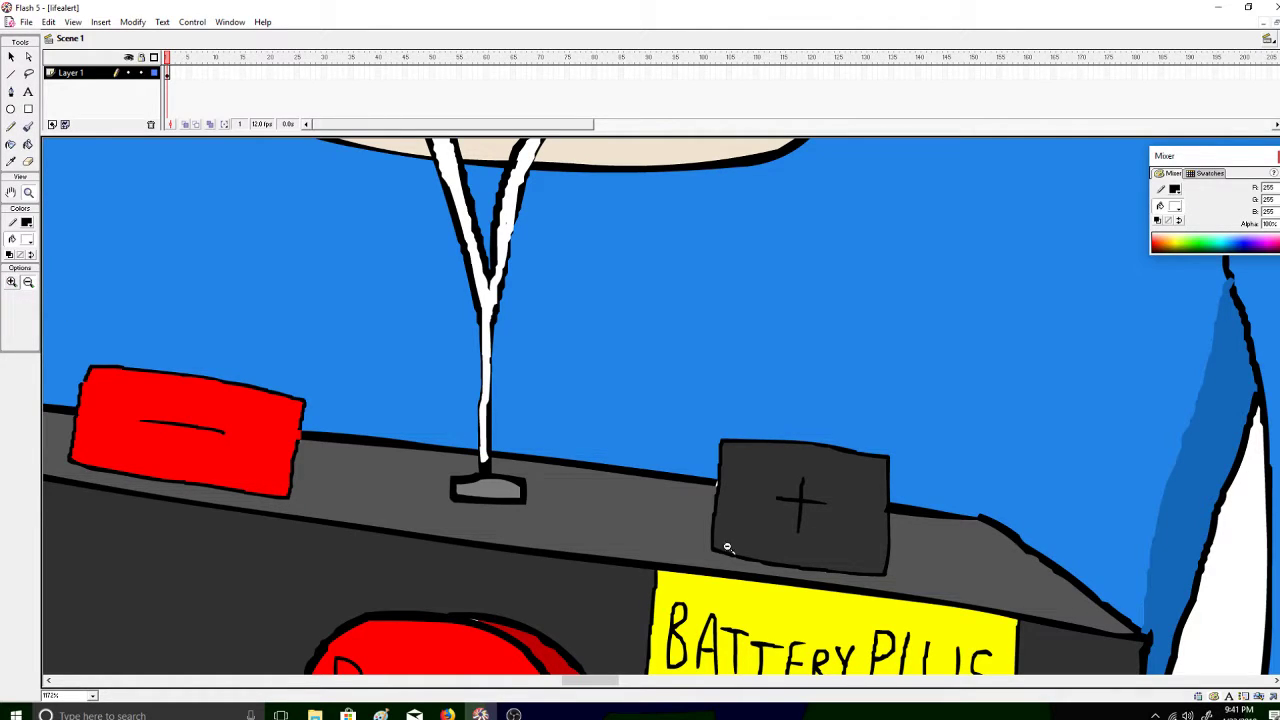
pyautogui.click(28, 126)
pyautogui.click(27, 238)
pyautogui.click(9, 257)
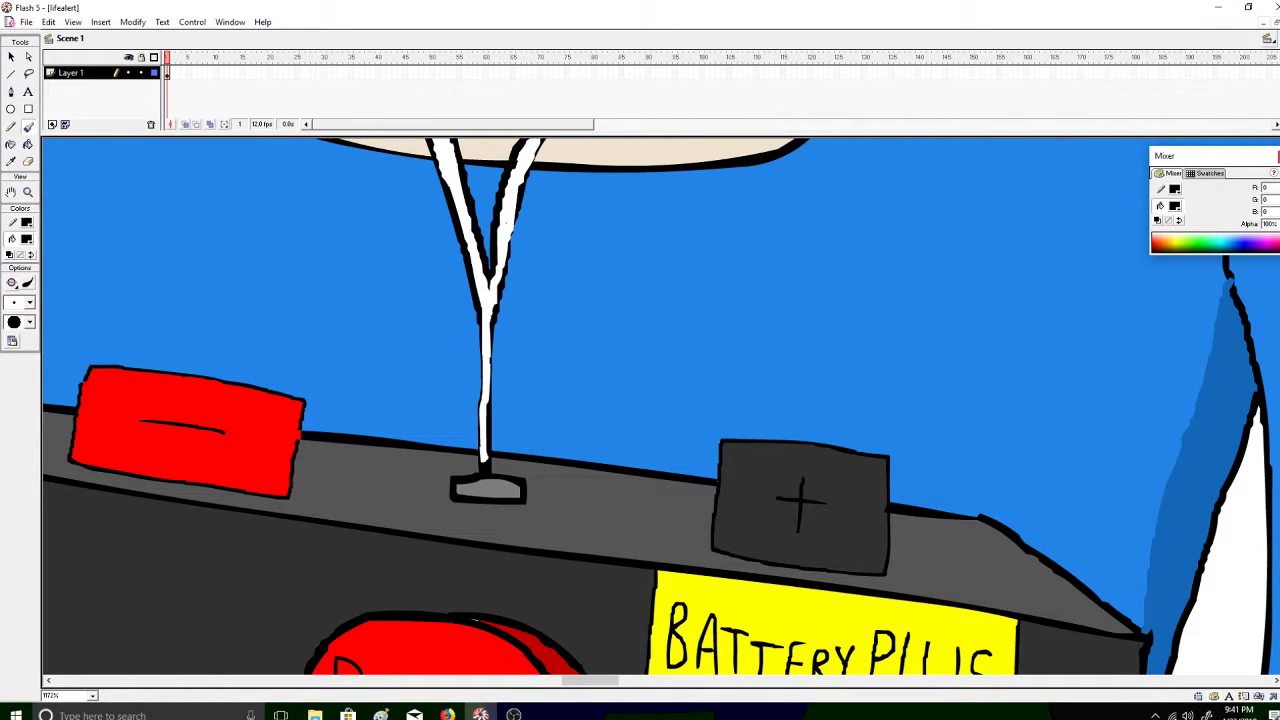
# Sample the trousers' light blue and mix a darker shade of it with green 158 and blue 215 for the brush
pyautogui.click(28, 192)
pyautogui.keyDown('alt'); pyautogui.click(580, 555); pyautogui.keyUp('alt')
pyautogui.keyDown('alt'); pyautogui.click(800, 520); pyautogui.keyUp('alt')
pyautogui.keyDown('alt'); pyautogui.click(797, 517); pyautogui.keyUp('alt')
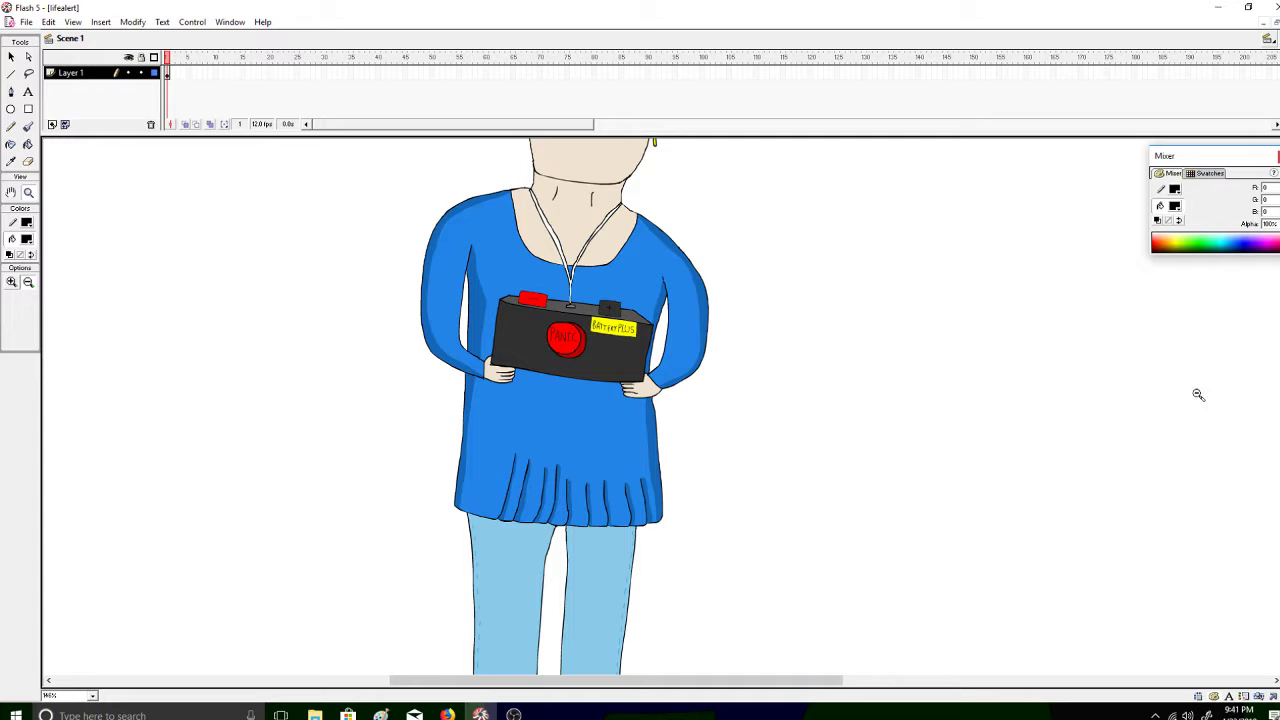
pyautogui.scroll(-4, 1276, 378)
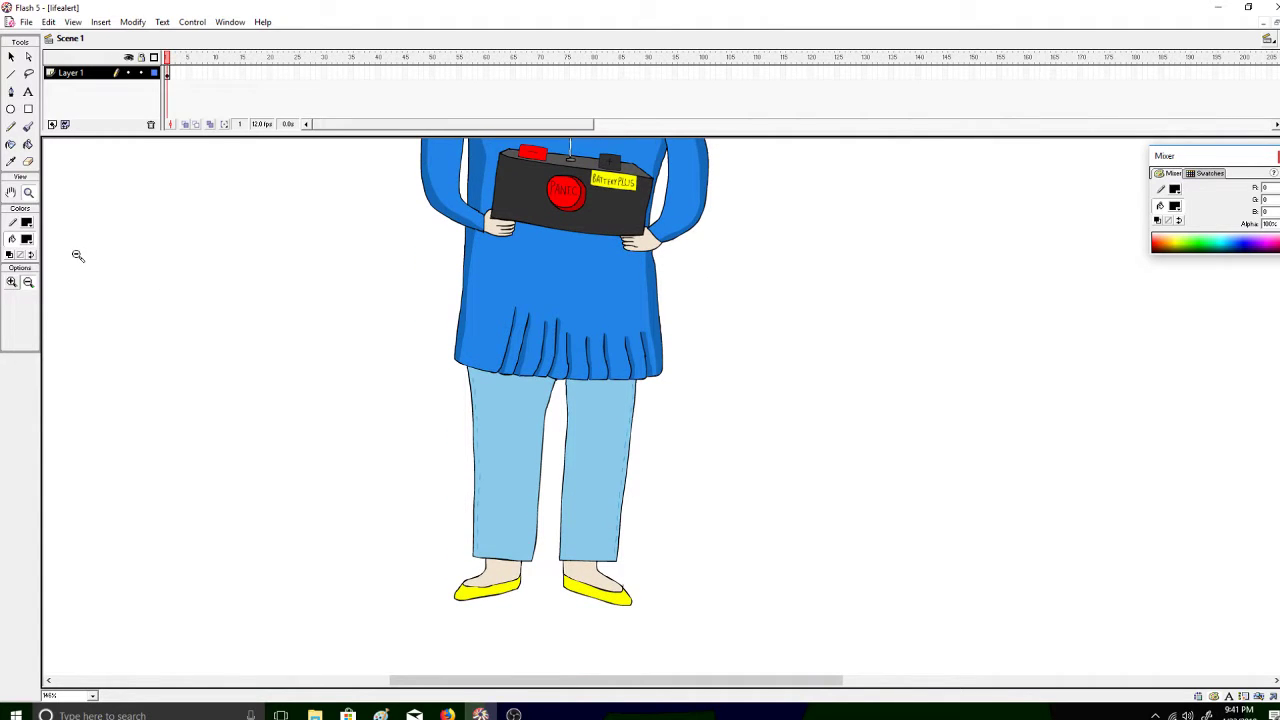
pyautogui.click(601, 472)
pyautogui.click(28, 126)
pyautogui.click(27, 239)
pyautogui.click(445, 254)
pyautogui.click(27, 239)
pyautogui.click(141, 257)
pyautogui.click(791, 320)
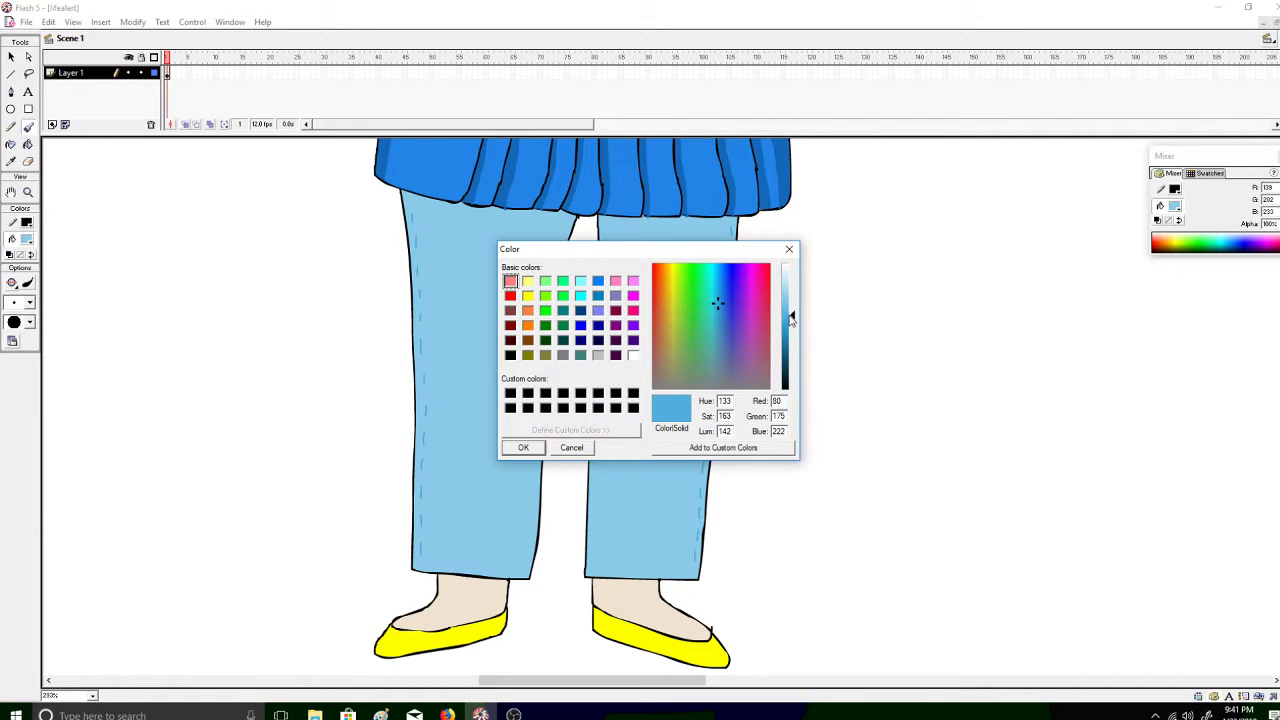
pyautogui.click(792, 327)
pyautogui.click(792, 332)
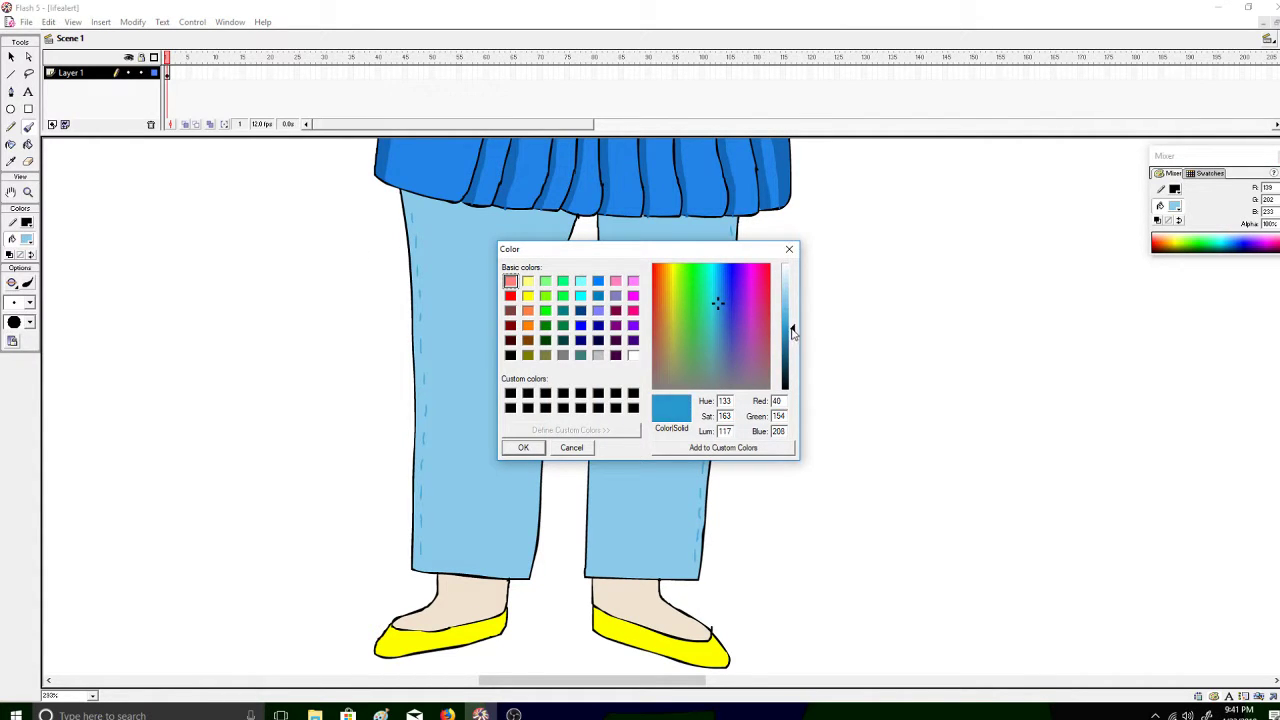
pyautogui.click(523, 447)
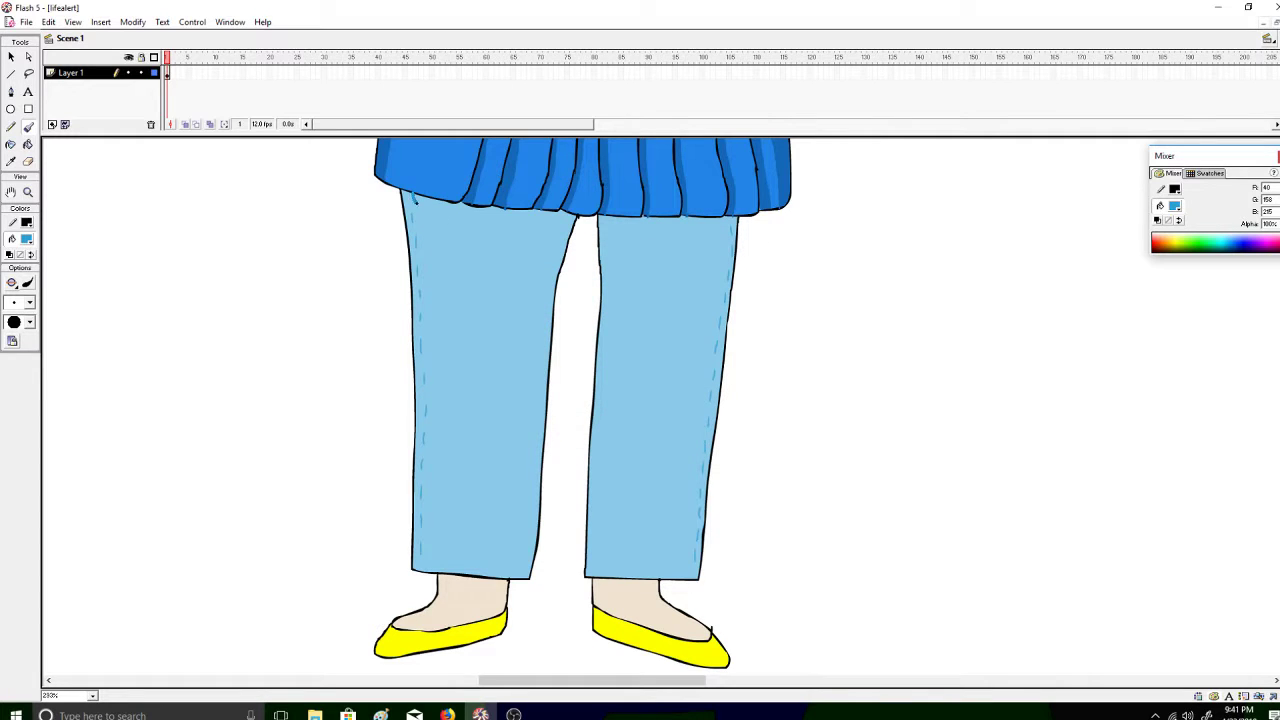
# Adjust the brush size and brush a darker blue shadow line down the outer side of the left trouser leg
pyautogui.click(30, 302)
pyautogui.click(31, 316)
pyautogui.moveTo(417, 195); pyautogui.dragTo(423, 550)
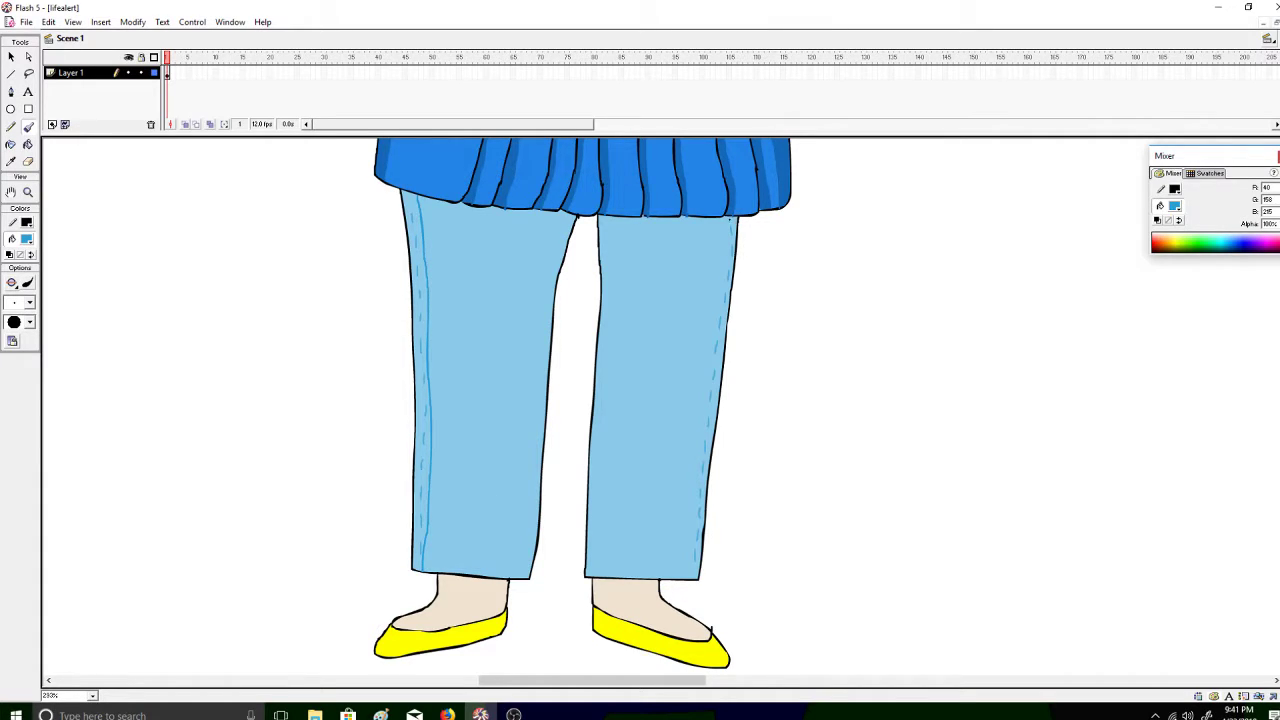
# Brush a darker blue shadow line down the outer side of the right trouser leg and fill both legs' outer strips
pyautogui.moveTo(724, 267)
pyautogui.mouseDown()
pyautogui.moveTo(697, 393)
pyautogui.moveTo(691, 553)
pyautogui.mouseUp()
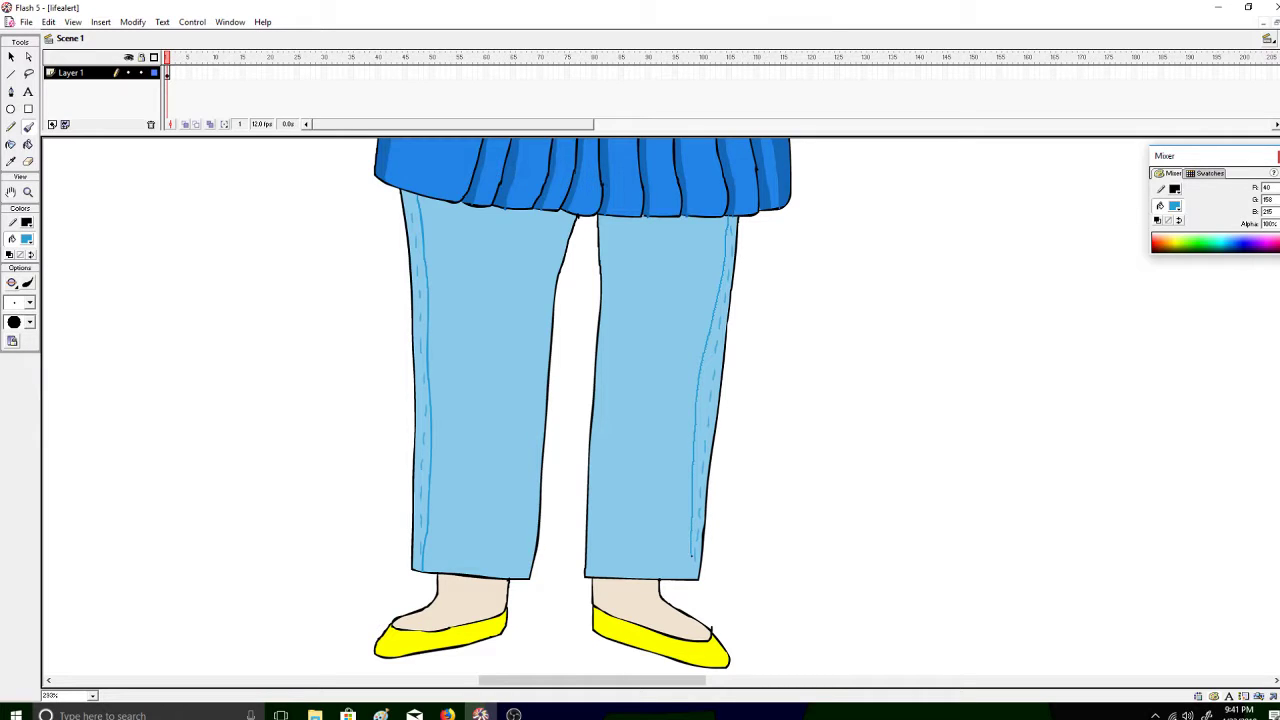
pyautogui.click(28, 146)
pyautogui.click(429, 276)
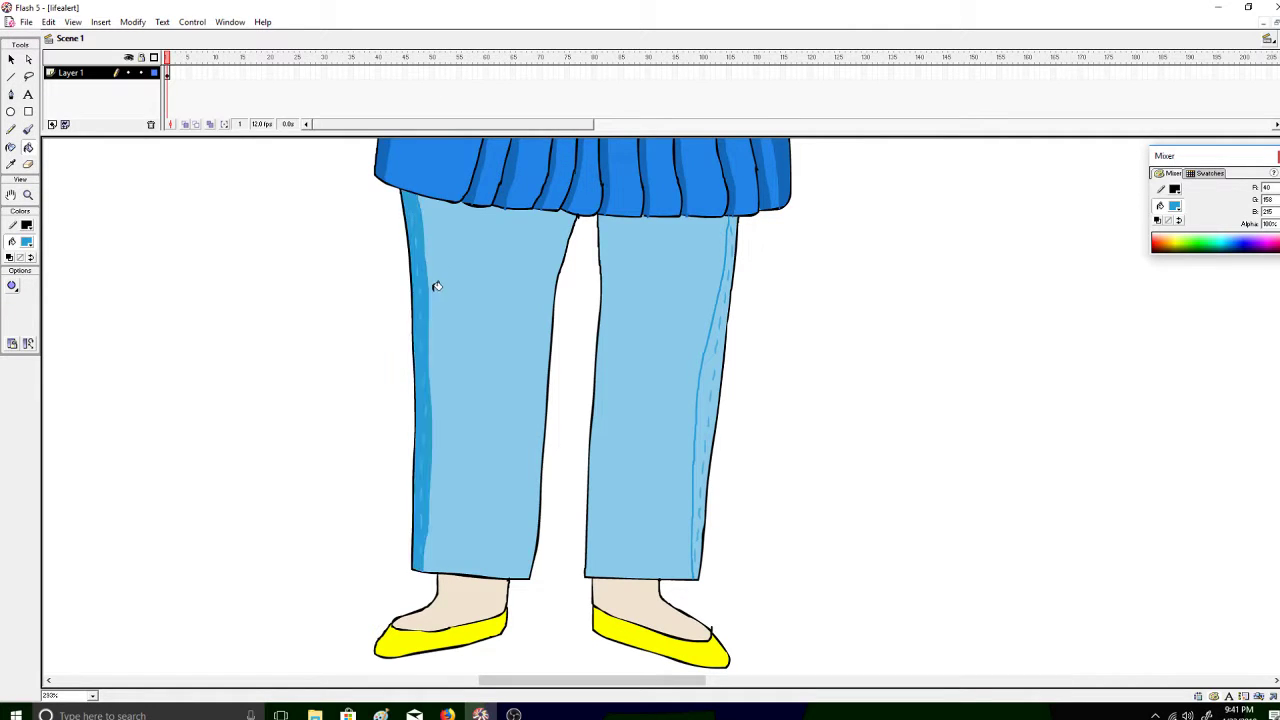
pyautogui.click(733, 283)
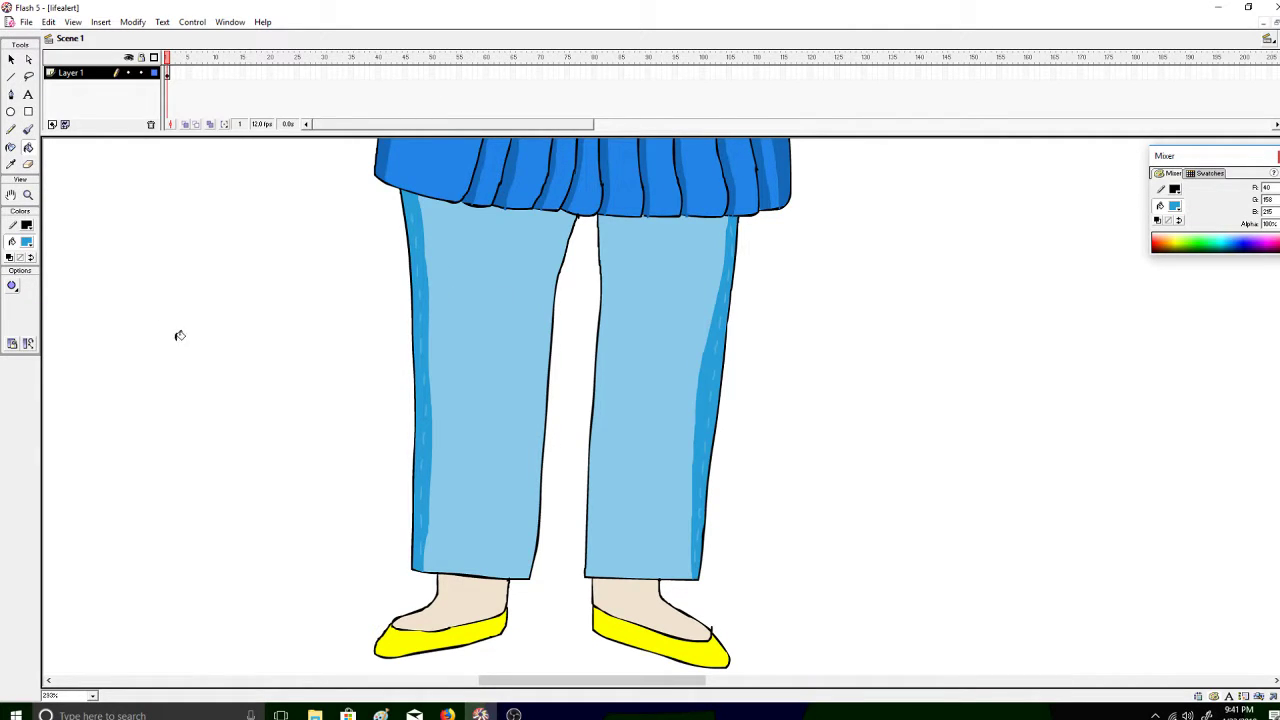
# Lighten the shadow blue to red 57, green 167, blue 219 and refill the outer strips of both trouser legs
pyautogui.click(26, 241)
pyautogui.click(141, 261)
pyautogui.moveTo(793, 333); pyautogui.dragTo(791, 322)
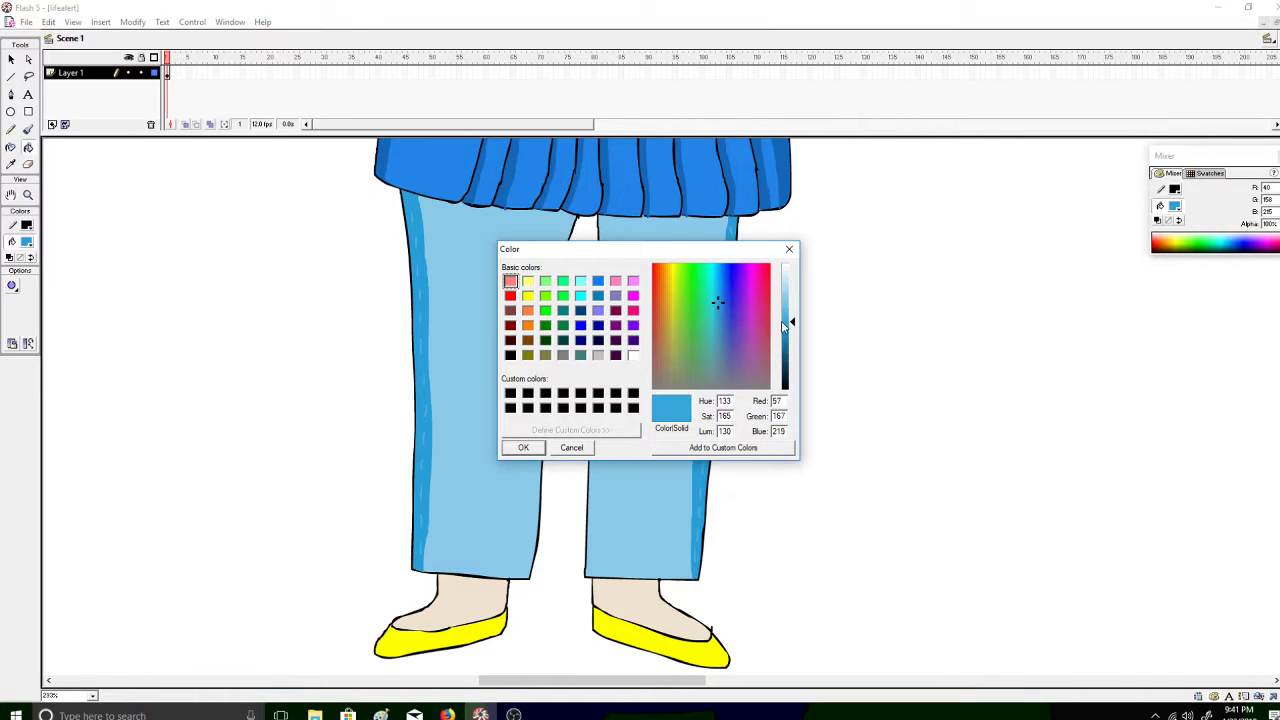
pyautogui.click(523, 447)
pyautogui.click(733, 243)
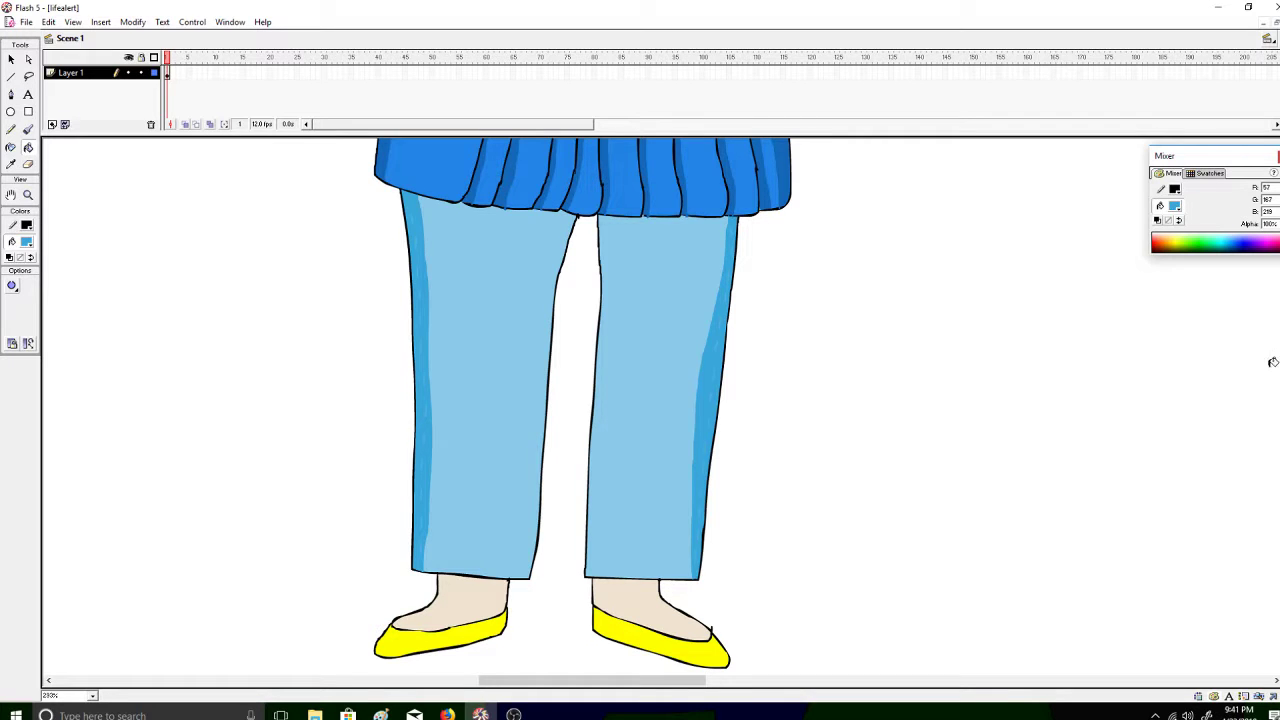
# Mix a darker skin shade with green 203 and blue 167, and shade the outer edges of both ankles
pyautogui.scroll(3, 582, 407)
pyautogui.scroll(4, 595, 407)
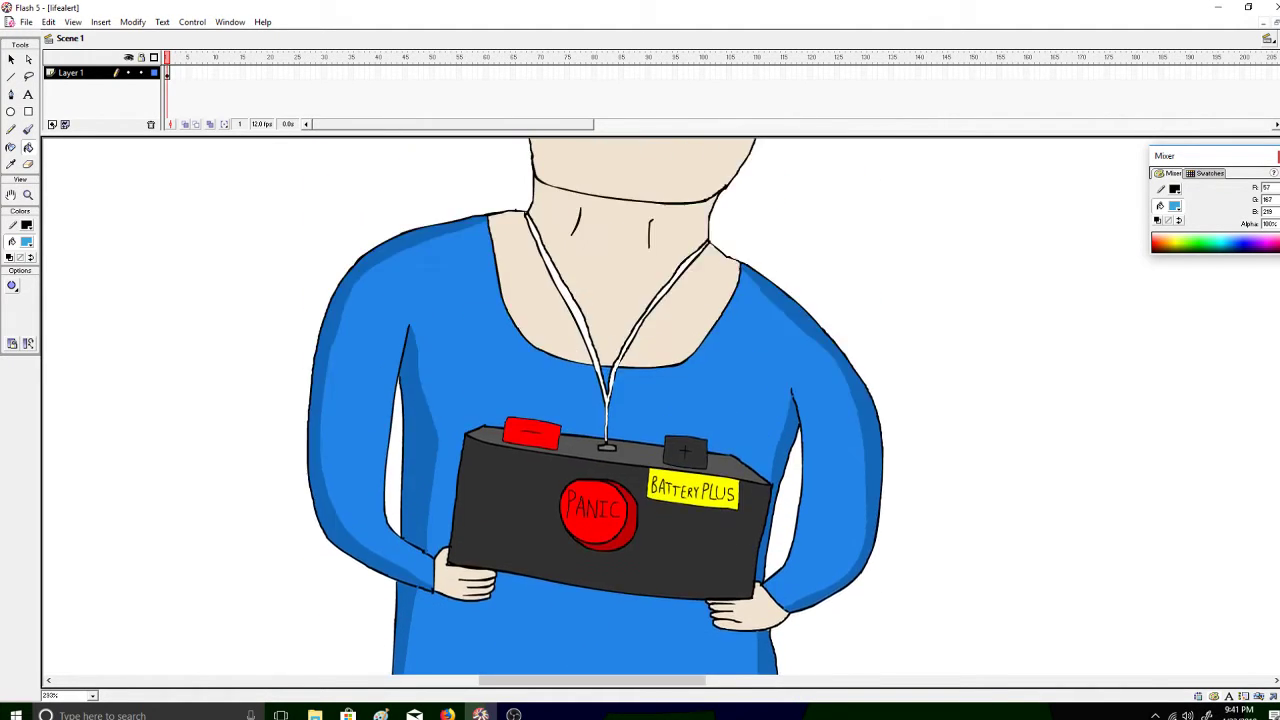
pyautogui.scroll(-7, 595, 407)
pyautogui.scroll(-2, 582, 407)
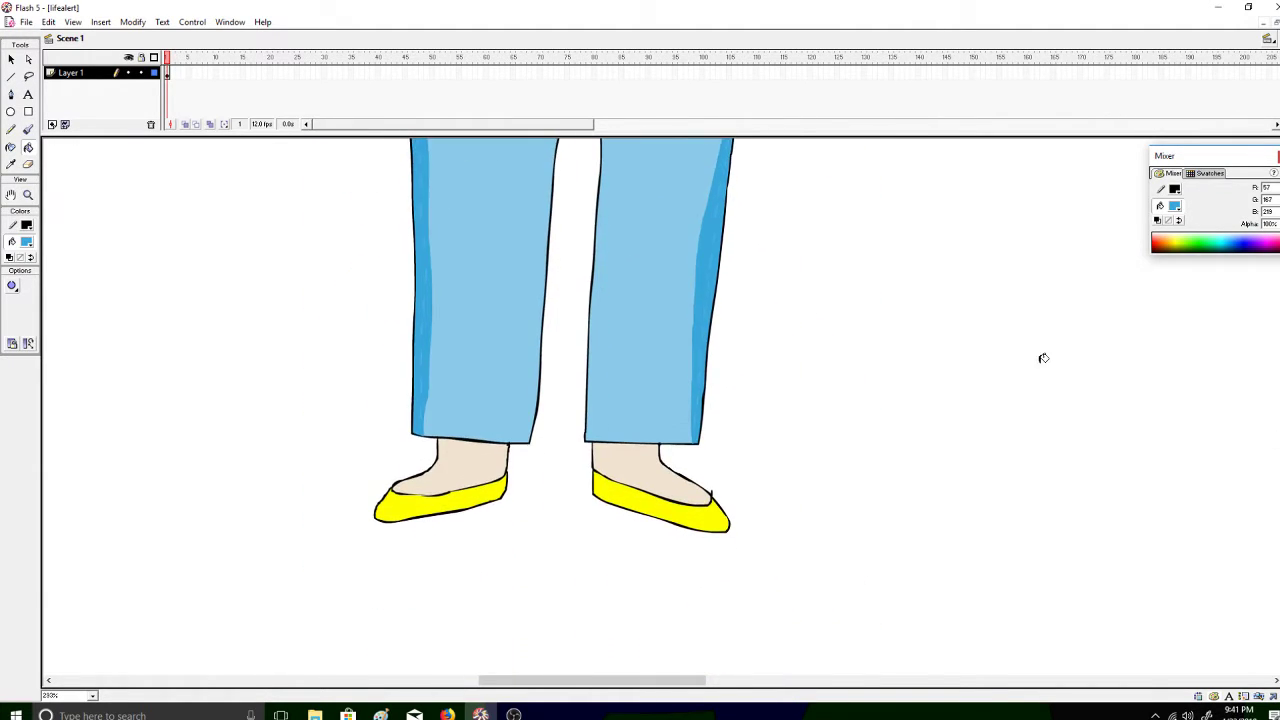
pyautogui.click(27, 129)
pyautogui.click(26, 241)
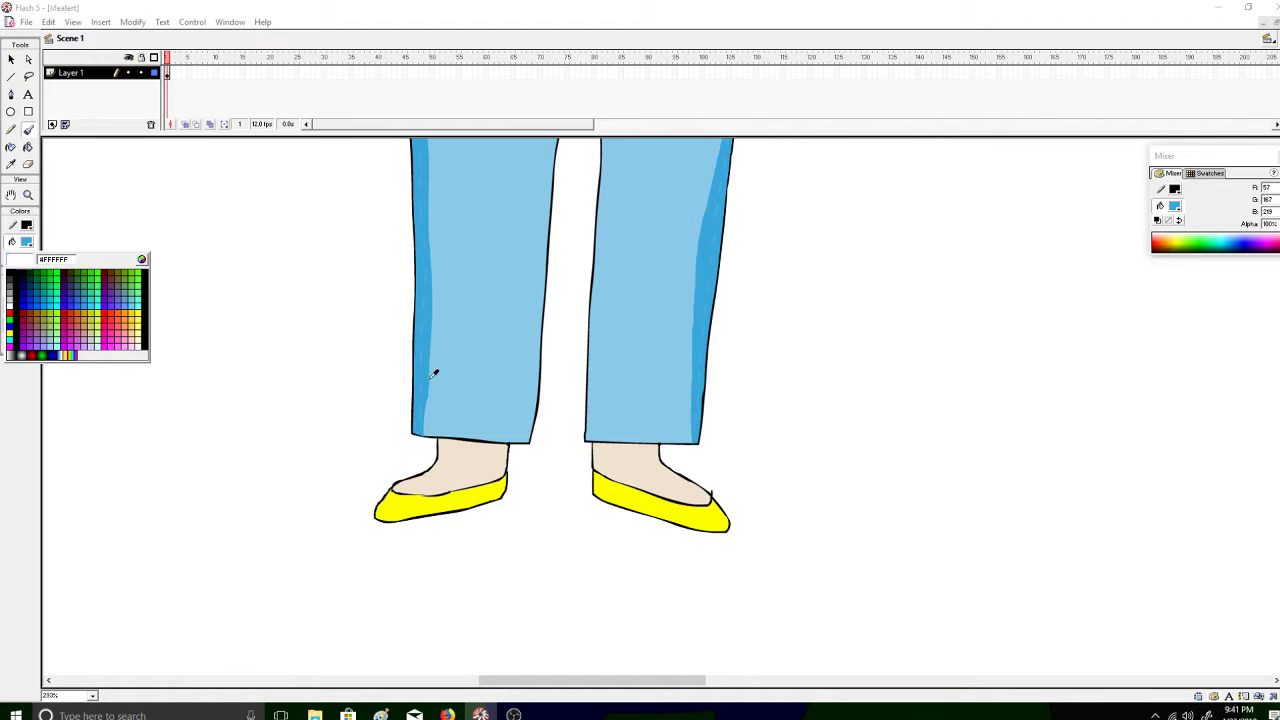
pyautogui.click(40, 355)
pyautogui.click(26, 241)
pyautogui.click(143, 245)
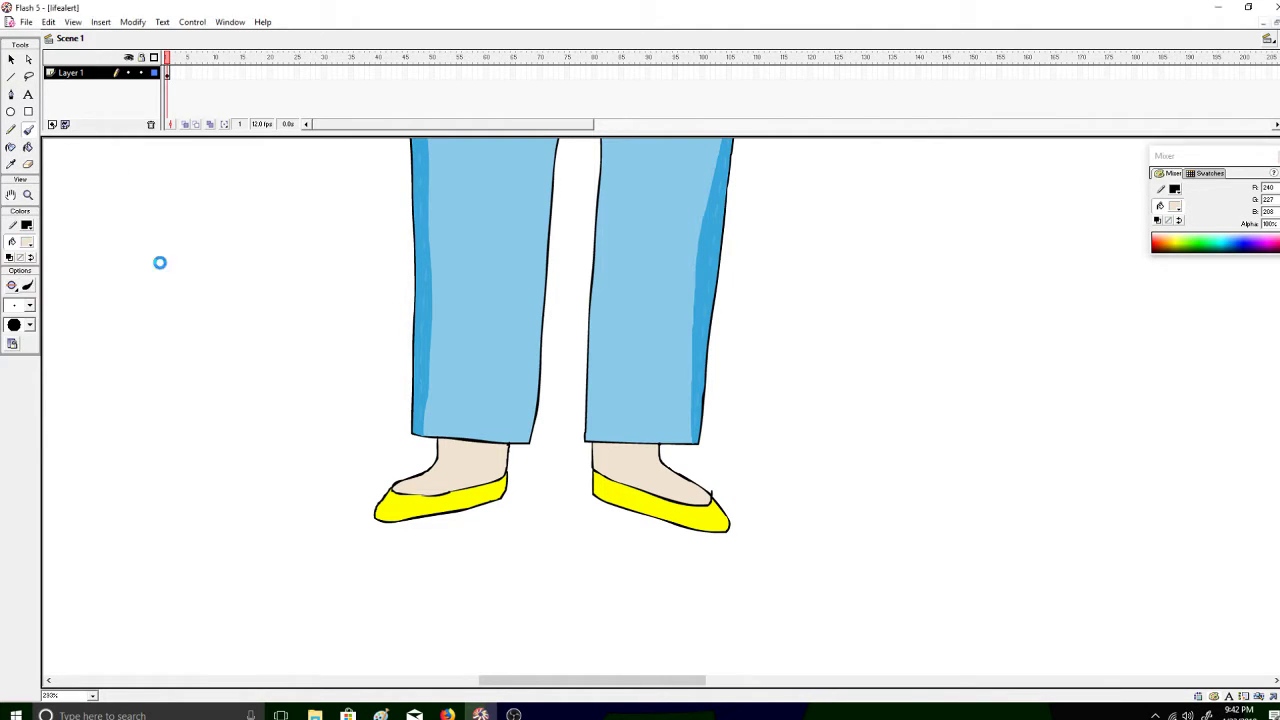
pyautogui.click(790, 295)
pyautogui.click(523, 447)
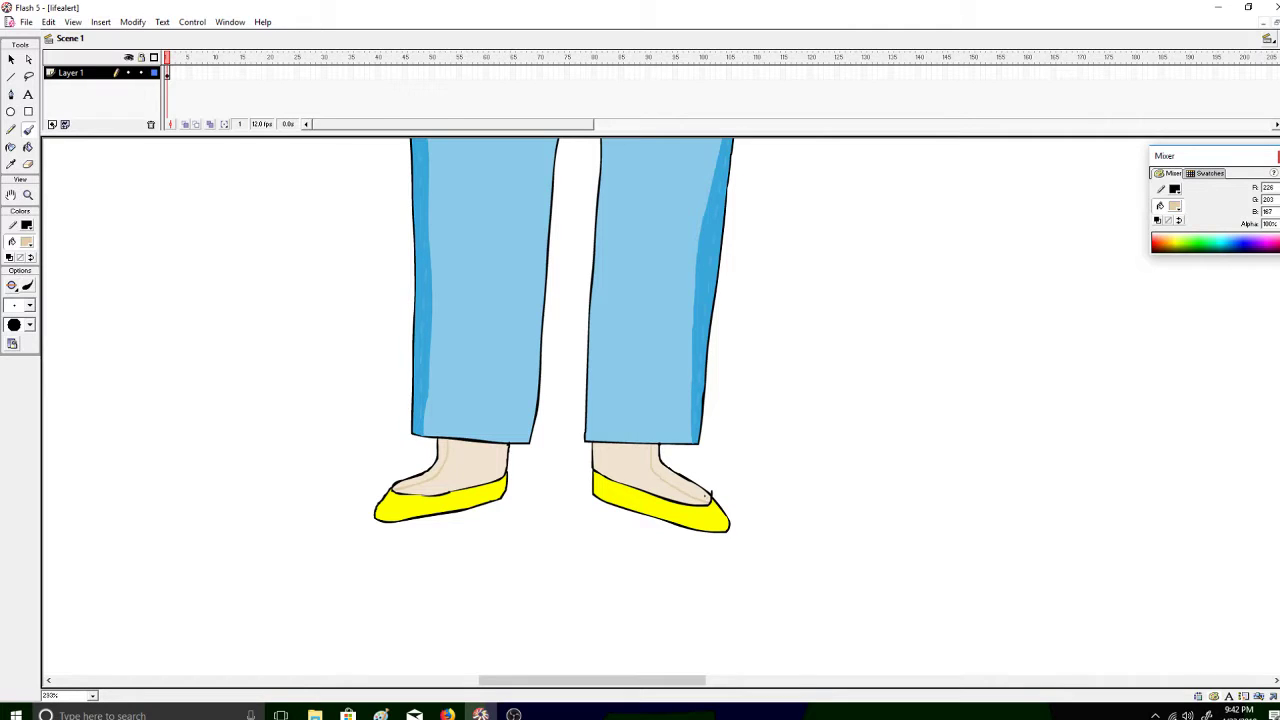
pyautogui.click(28, 148)
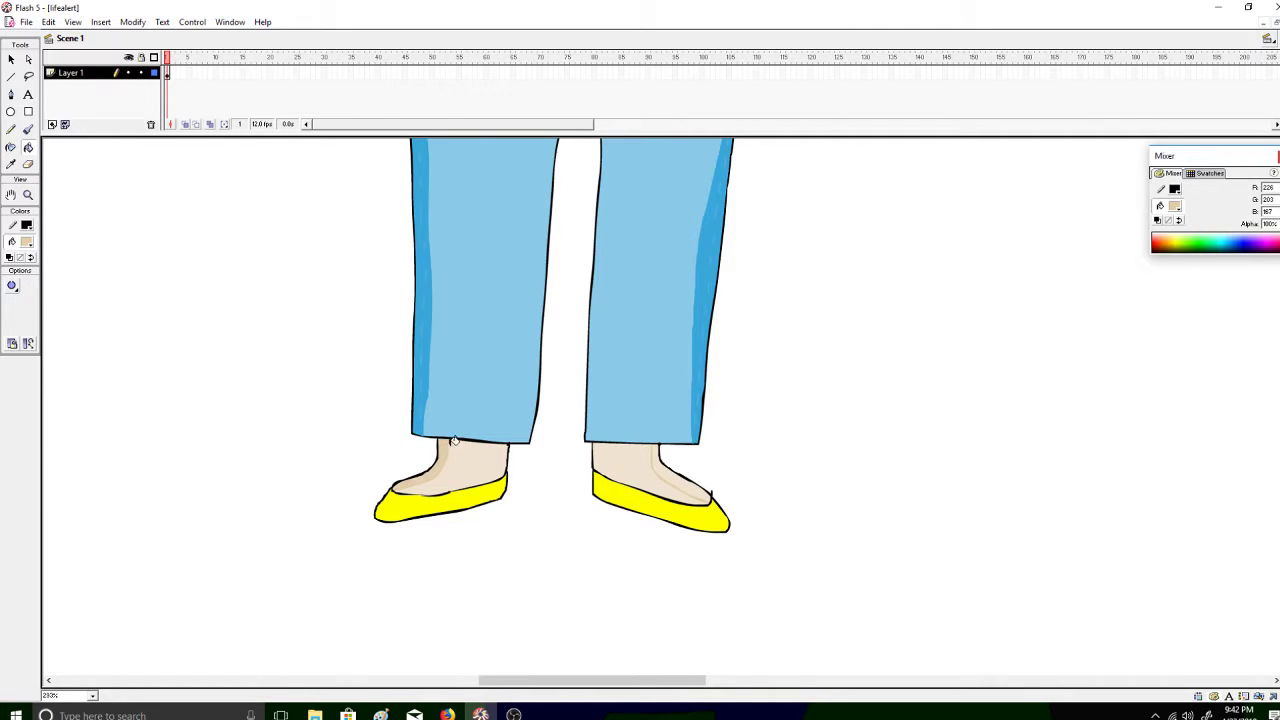
pyautogui.click(654, 464)
# Brush darker skin shadow outlines along the face's sides, hairline, ear, neck and chest
pyautogui.scroll(1, 564, 365)
pyautogui.scroll(20, 942, 301)
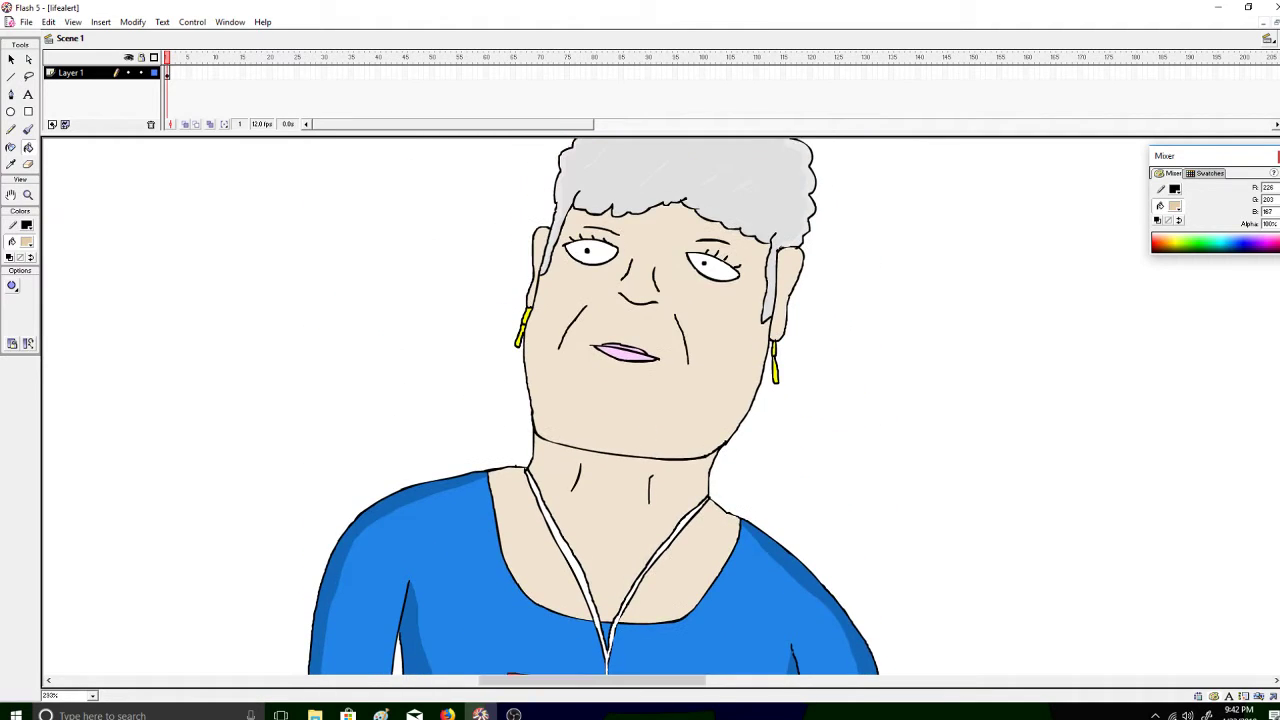
pyautogui.click(28, 130)
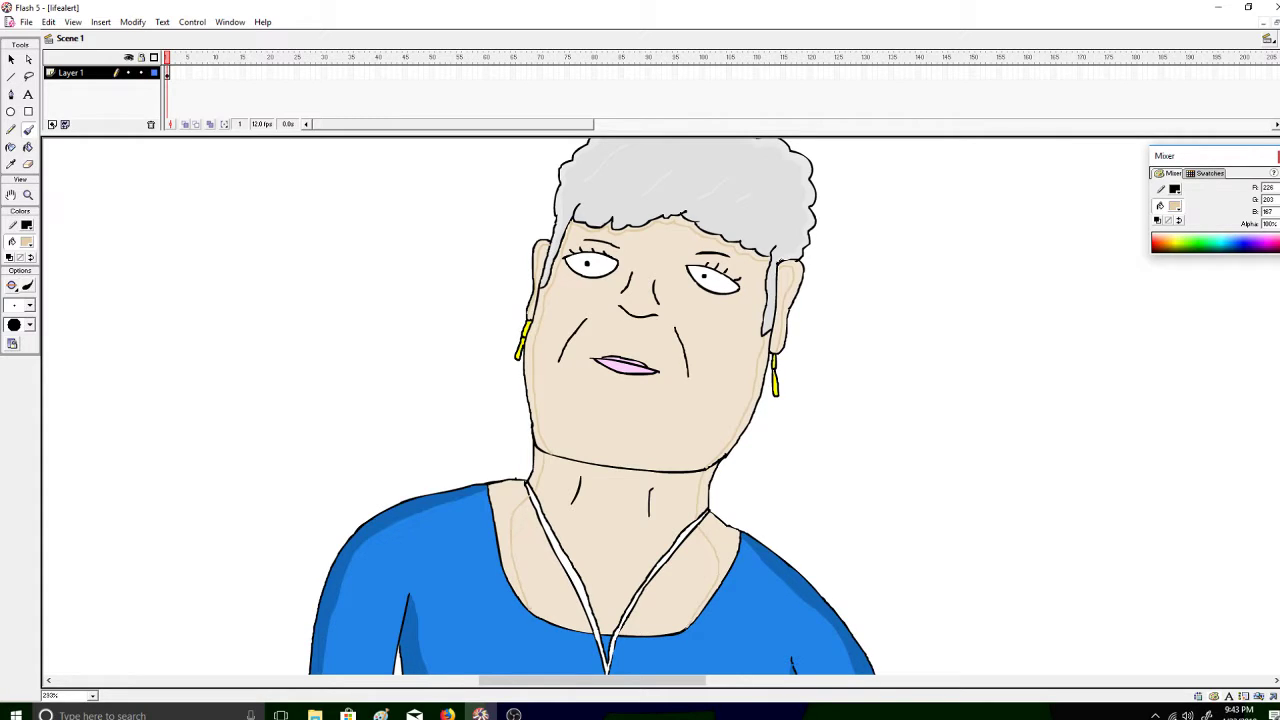
# Fill the shadow strips along the face's sides, under the hairline and on the right ear with the darker skin shade
pyautogui.click(28, 147)
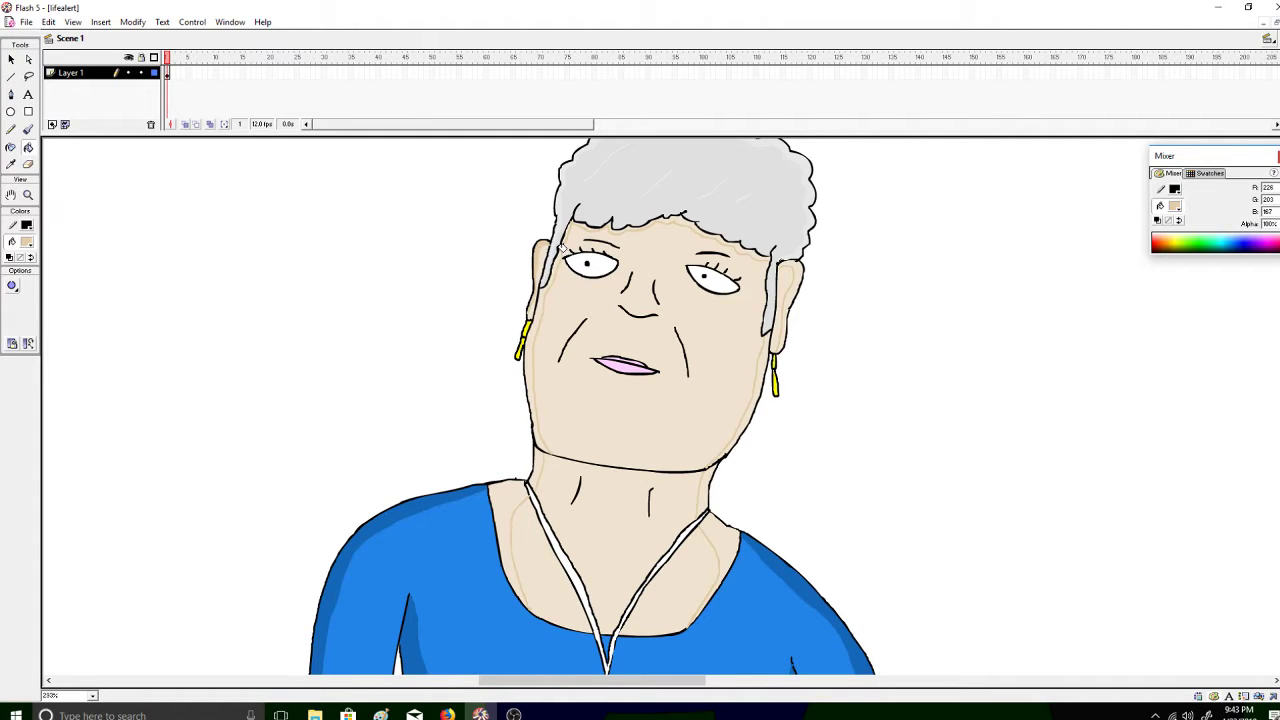
pyautogui.click(565, 246)
pyautogui.hotkey('ctrl', 'z')
pyautogui.click(529, 314)
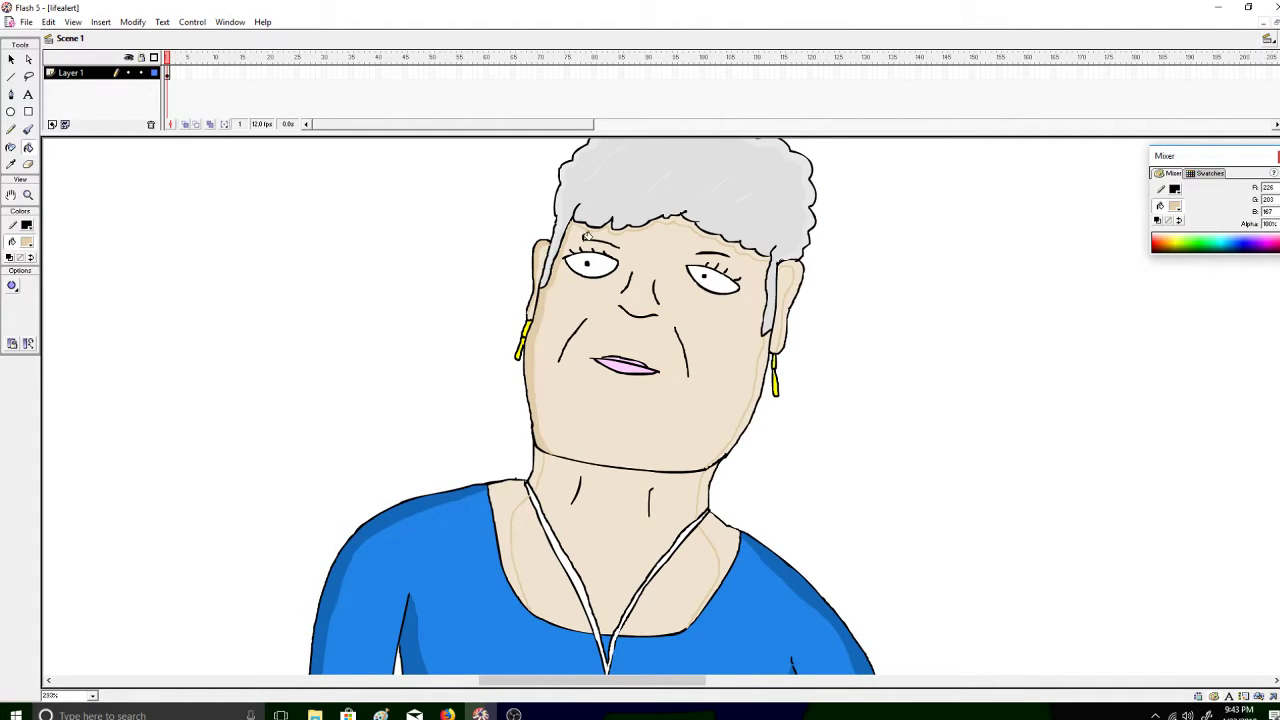
pyautogui.click(616, 224)
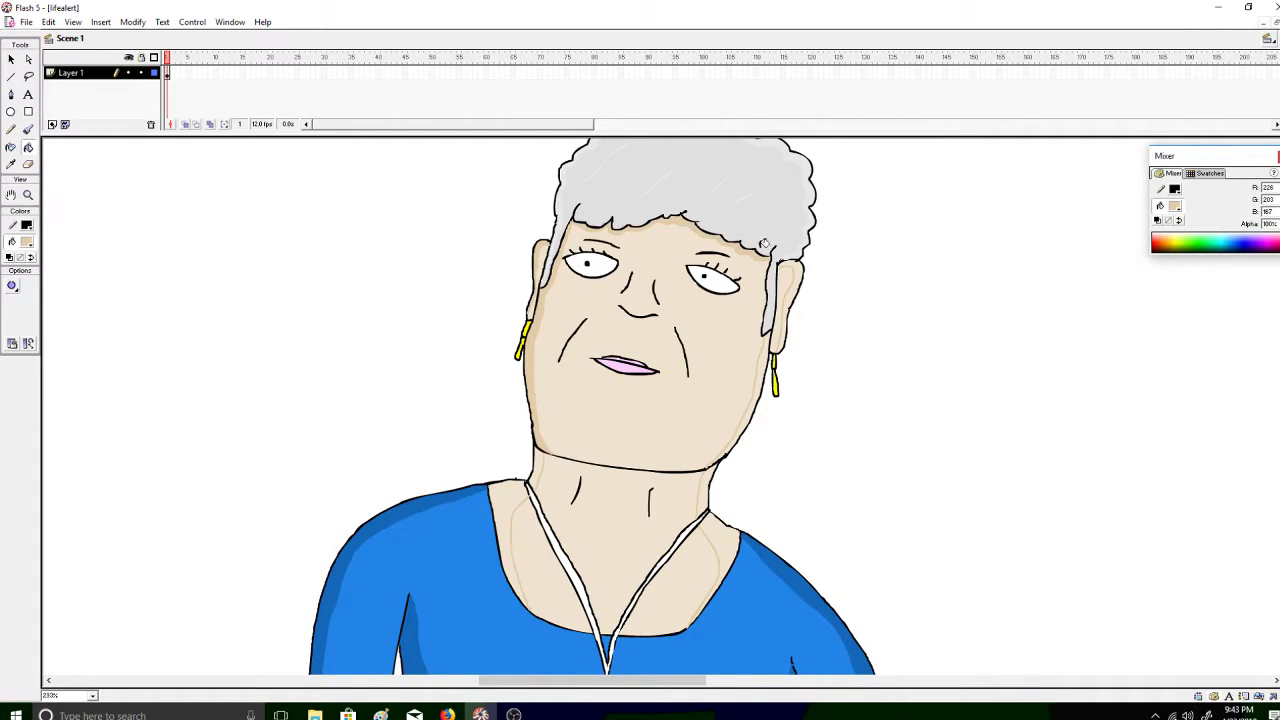
pyautogui.click(808, 276)
pyautogui.click(768, 358)
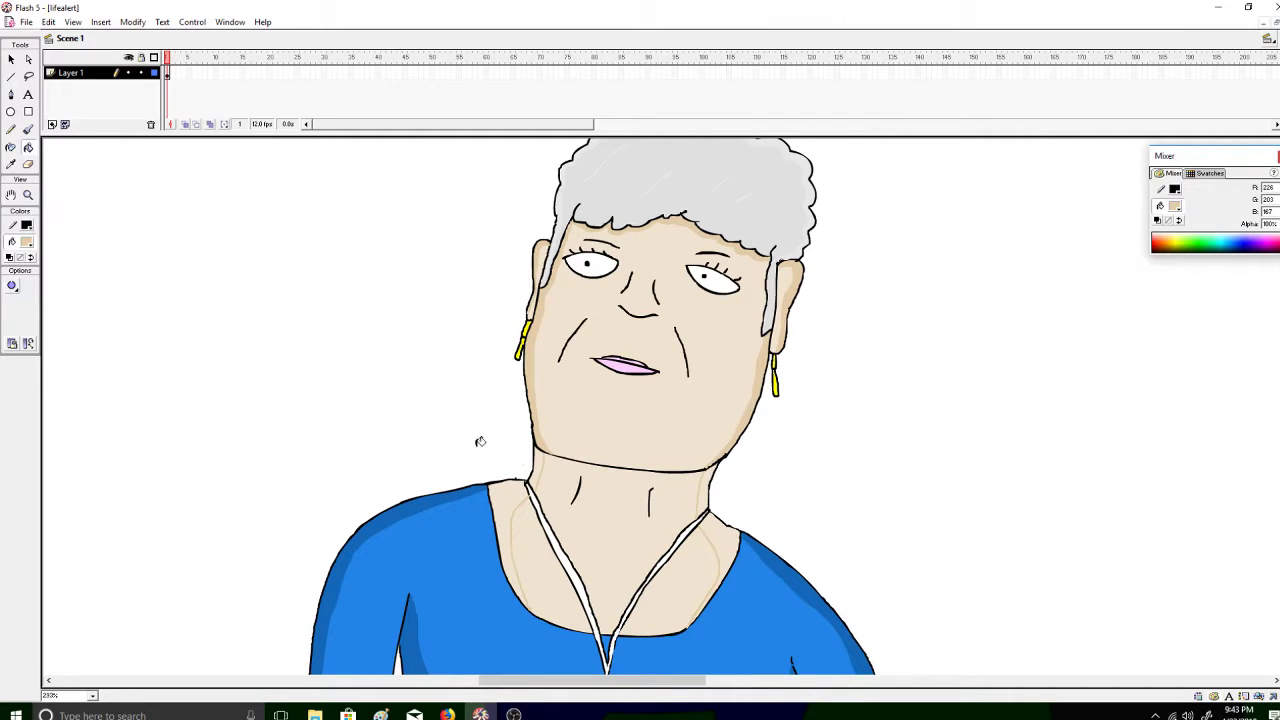
# Adjust the Paint Bucket's gap setting and fill the shadow strips at both sides of the neck and chest
pyautogui.click(651, 479)
pyautogui.hotkey('ctrl', 'z')
pyautogui.click(12, 286)
pyautogui.click(78, 339)
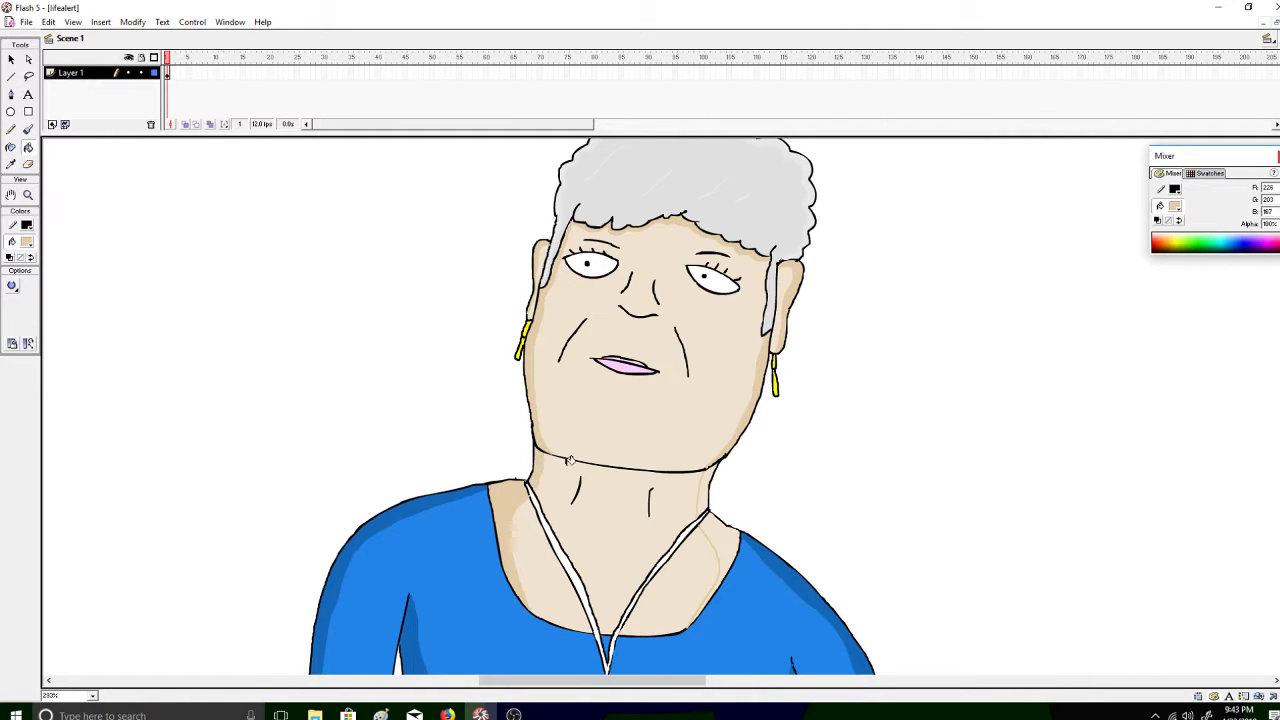
pyautogui.click(714, 500)
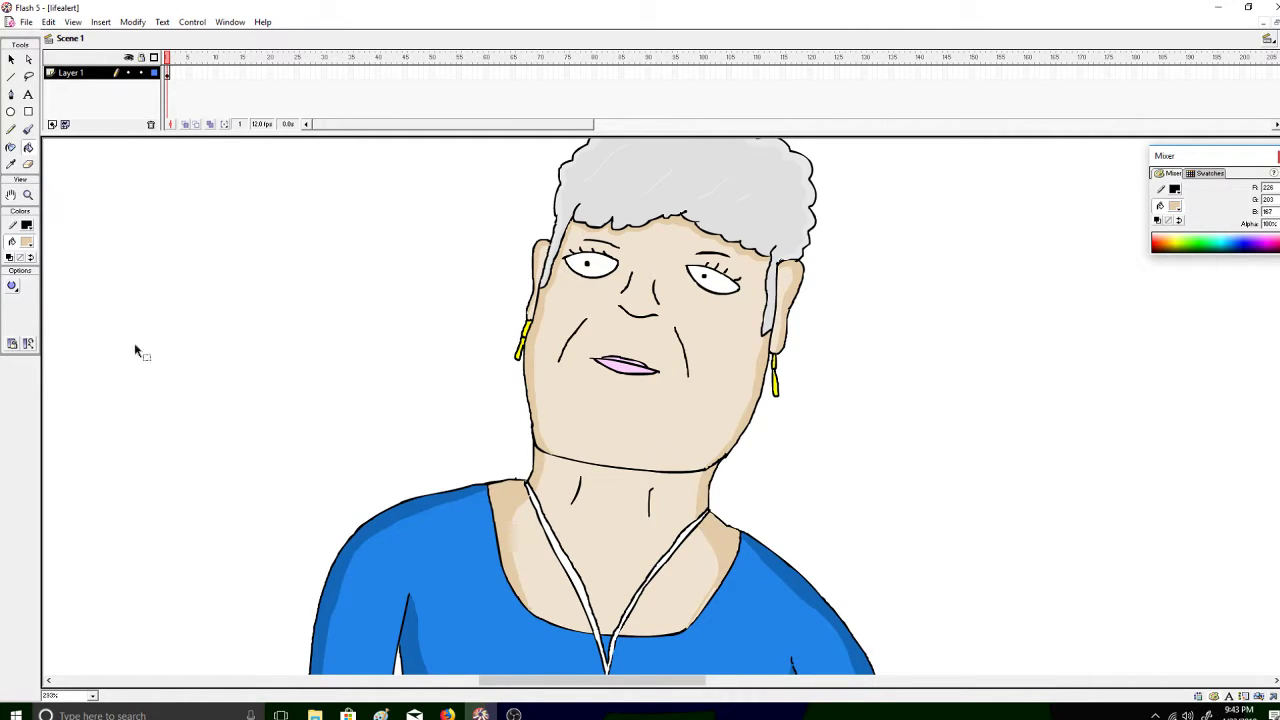
pyautogui.hotkey('ctrl', 'z')
pyautogui.click(12, 286)
pyautogui.click(100, 331)
pyautogui.click(732, 538)
# Select the whole character, enlarge it proportionally and move it near the middle of the stage
pyautogui.click(30, 285)
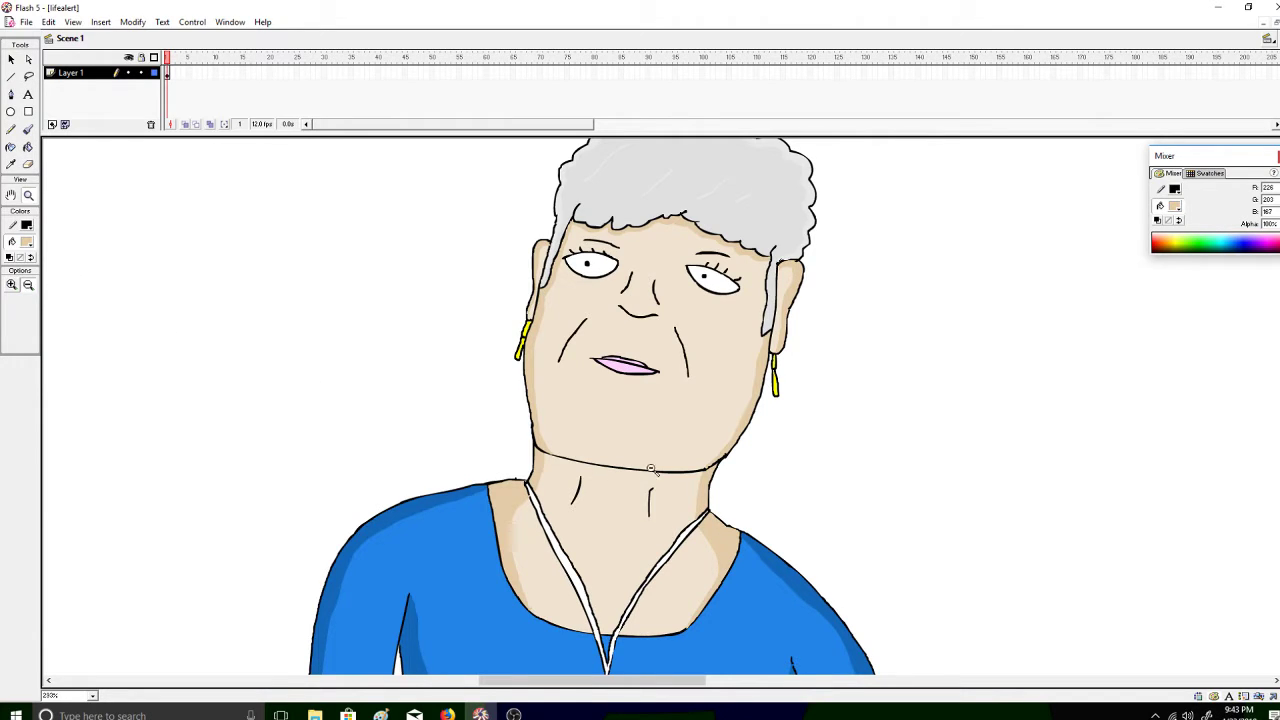
pyautogui.click(671, 483)
pyautogui.click(695, 479)
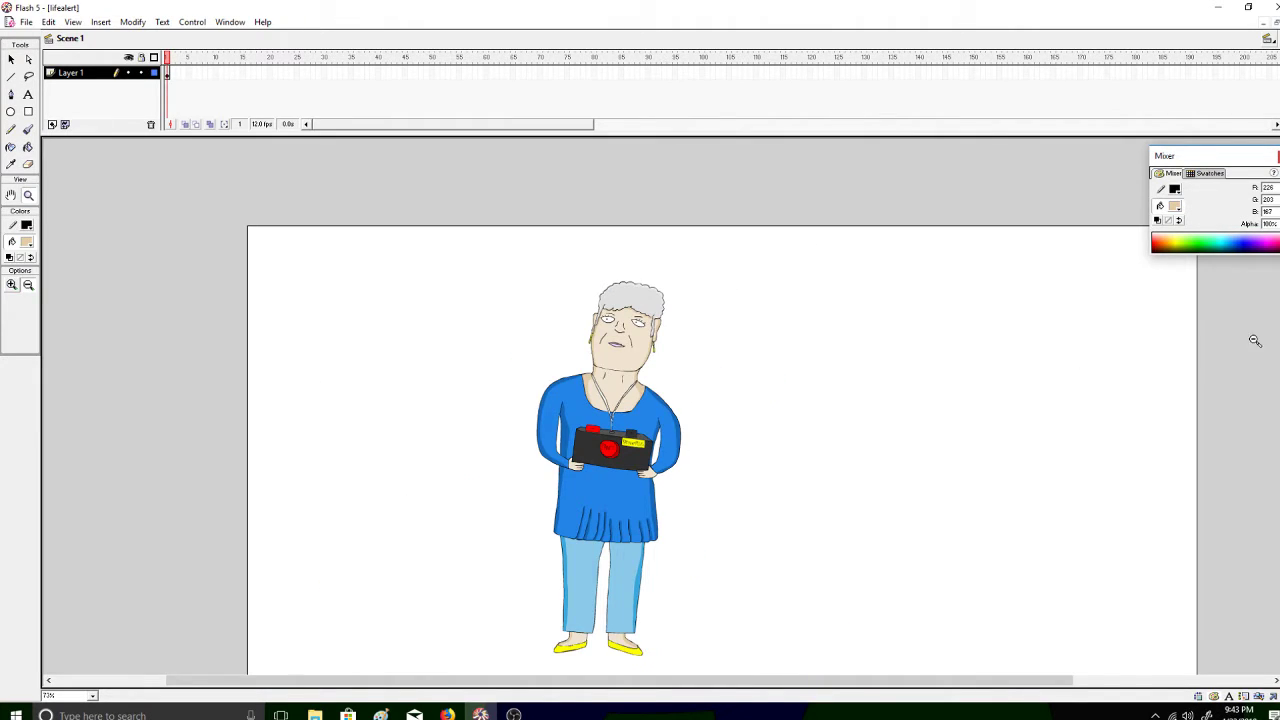
pyautogui.scroll(-3, 1248, 338)
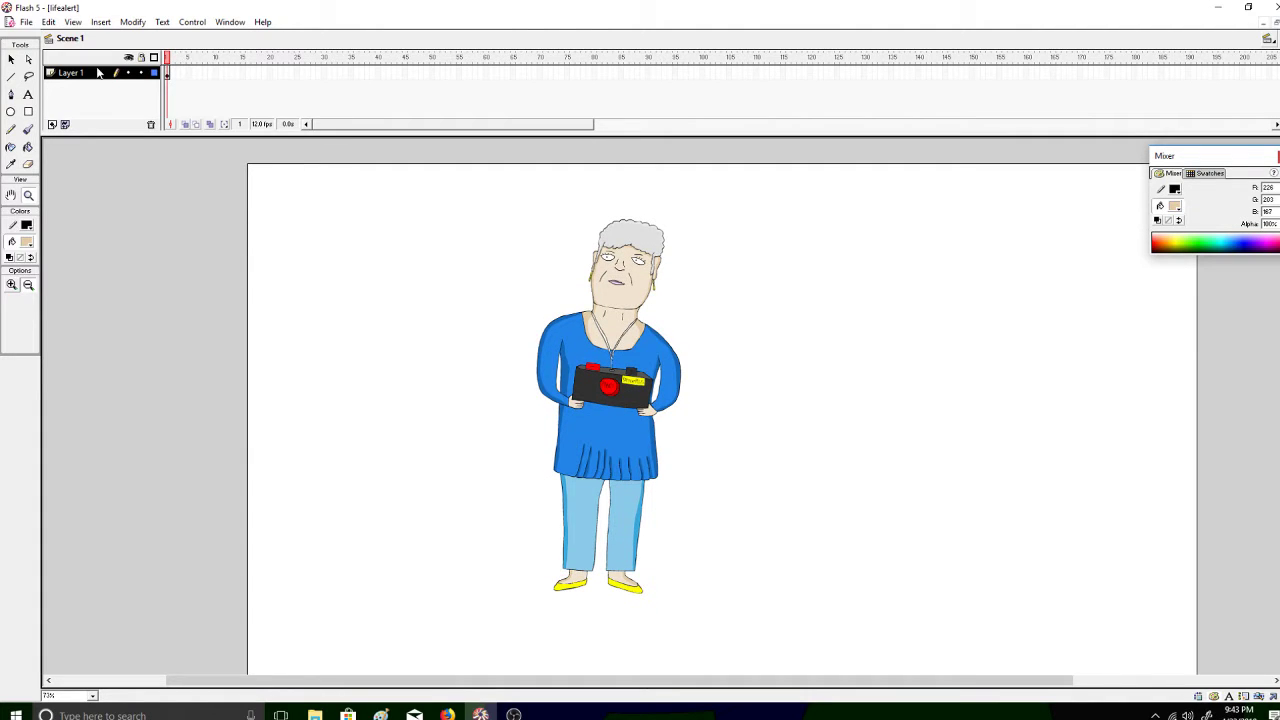
pyautogui.click(98, 72)
pyautogui.click(11, 59)
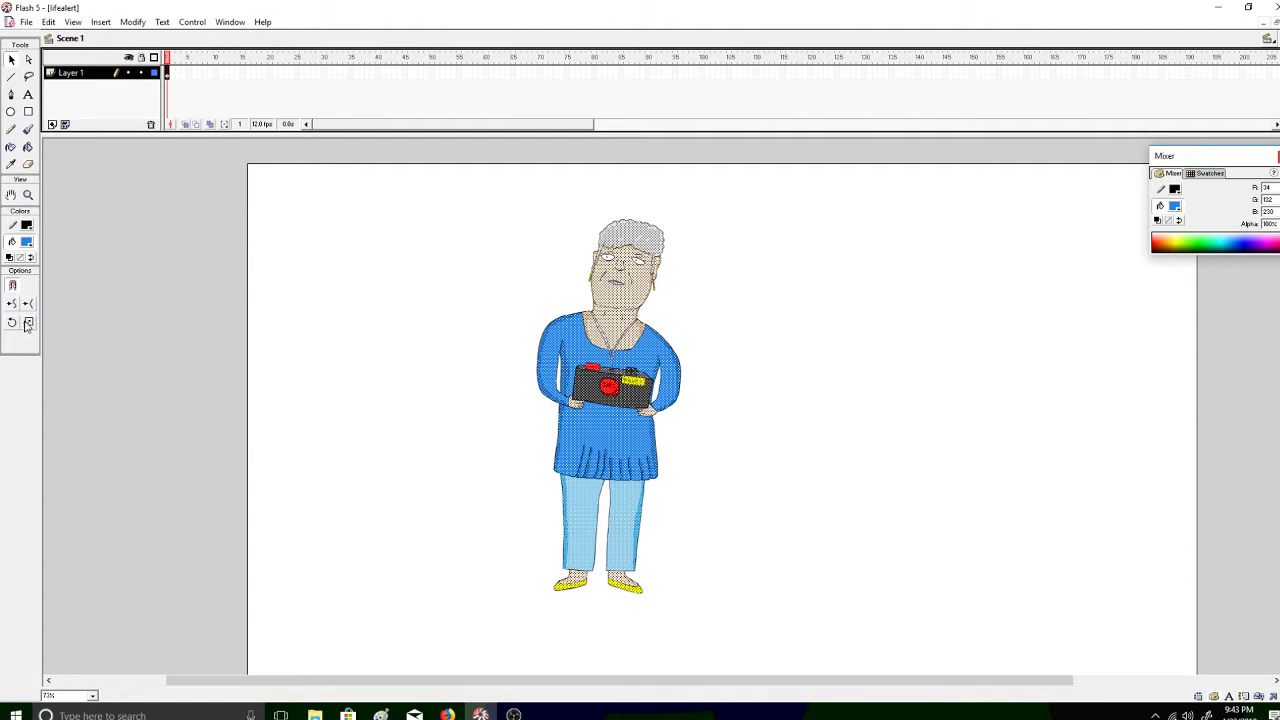
pyautogui.moveTo(679, 218); pyautogui.dragTo(703, 160)
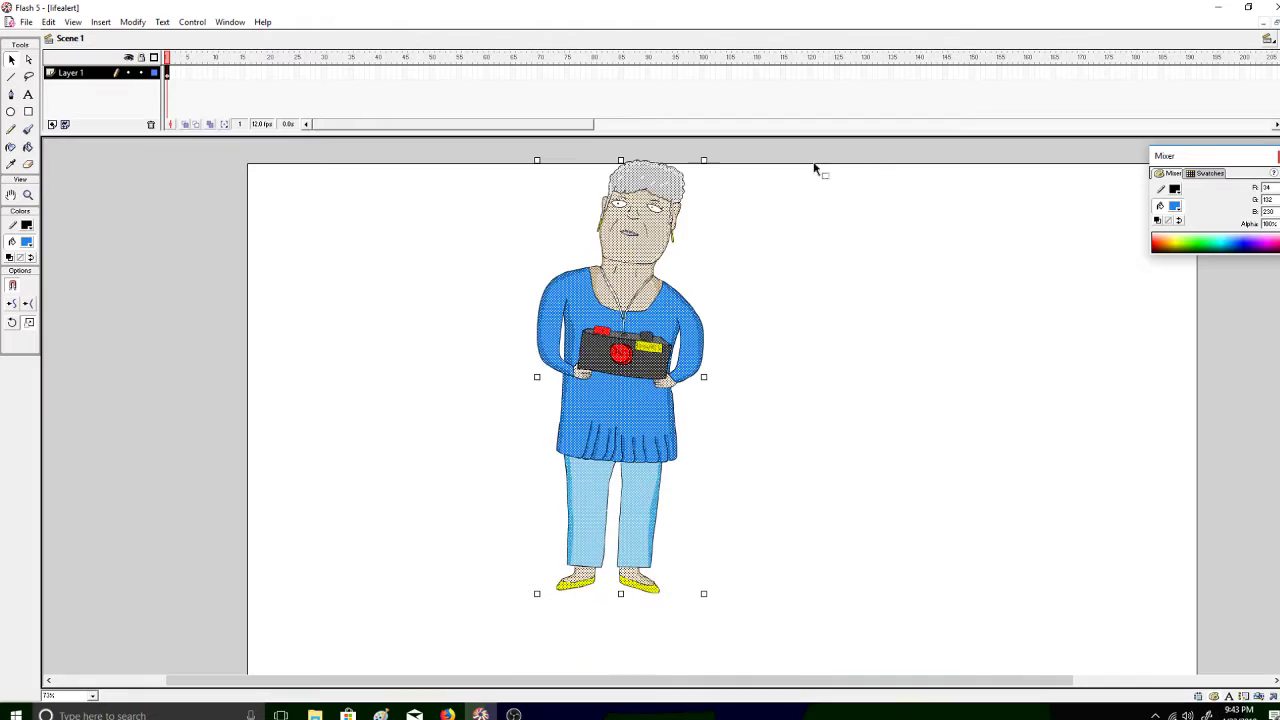
pyautogui.moveTo(676, 205); pyautogui.dragTo(735, 310)
pyautogui.moveTo(760, 265); pyautogui.dragTo(774, 224)
pyautogui.moveTo(728, 293); pyautogui.dragTo(733, 262)
pyautogui.click(825, 322)
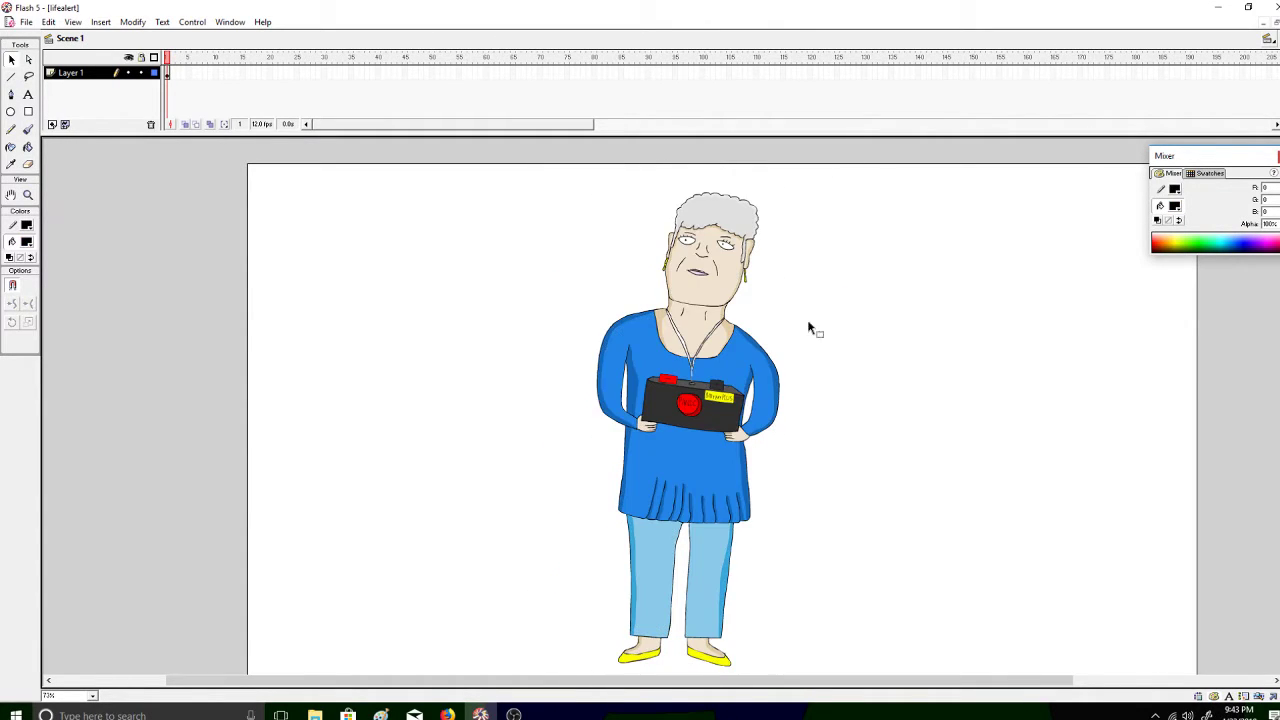
# Try other fill colours on the character's eyes and refill them with white
pyautogui.click(28, 147)
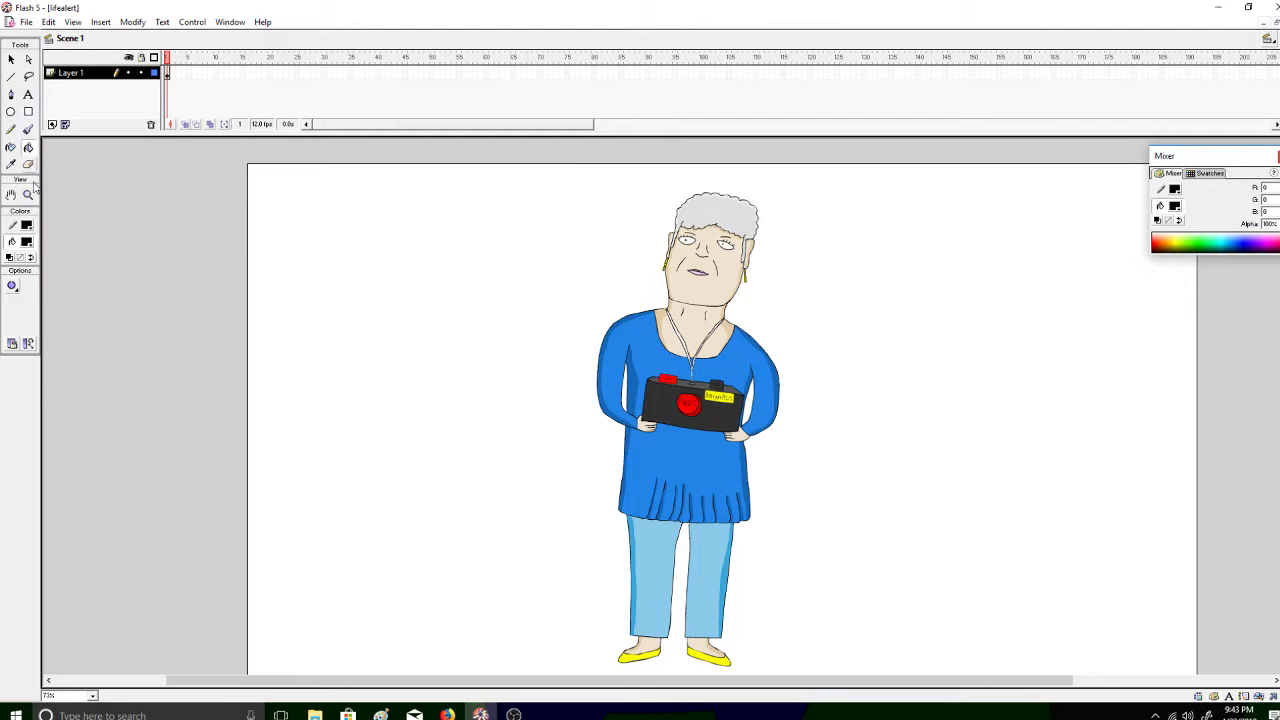
pyautogui.click(27, 241)
pyautogui.click(102, 311)
pyautogui.click(27, 241)
pyautogui.click(95, 306)
pyautogui.click(27, 241)
pyautogui.click(123, 334)
pyautogui.click(692, 234)
pyautogui.click(727, 240)
pyautogui.click(27, 241)
pyautogui.click(8, 266)
pyautogui.click(27, 243)
pyautogui.click(9, 300)
pyautogui.click(692, 237)
# Turn off the work area display and show the whole stage at 50% zoom
pyautogui.click(28, 194)
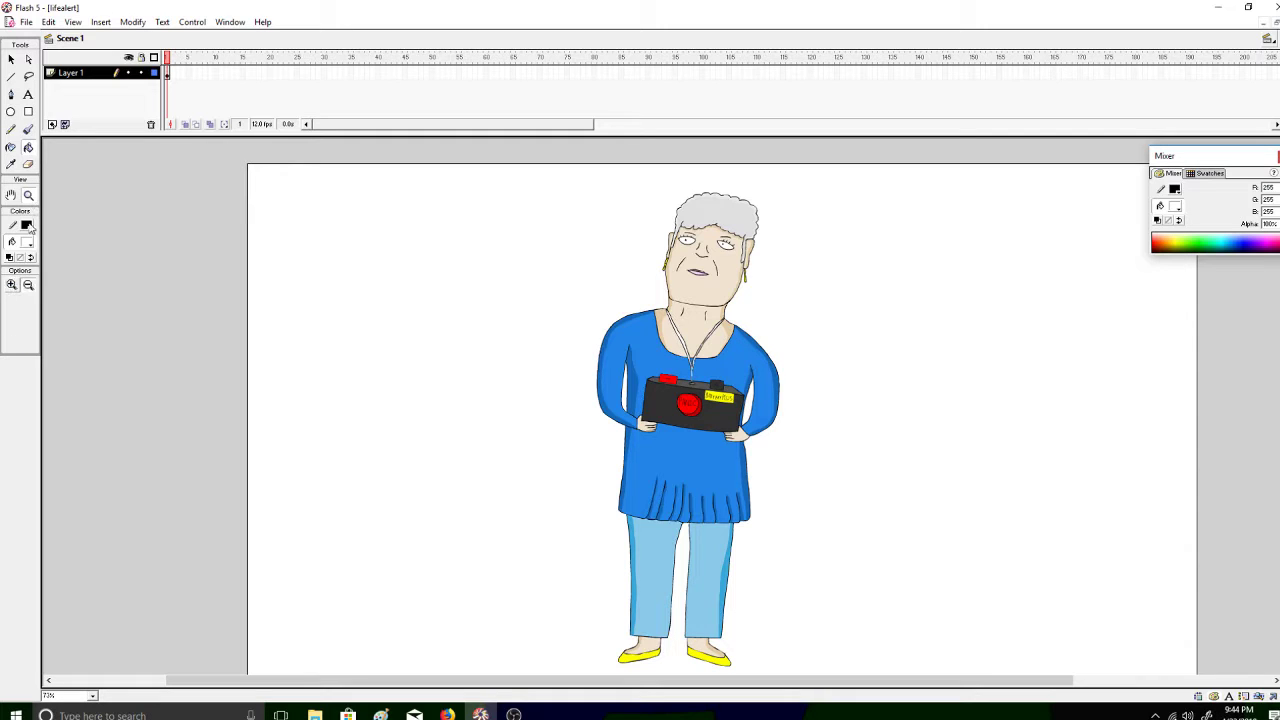
pyautogui.keyDown('alt'); pyautogui.click(606, 468); pyautogui.keyUp('alt')
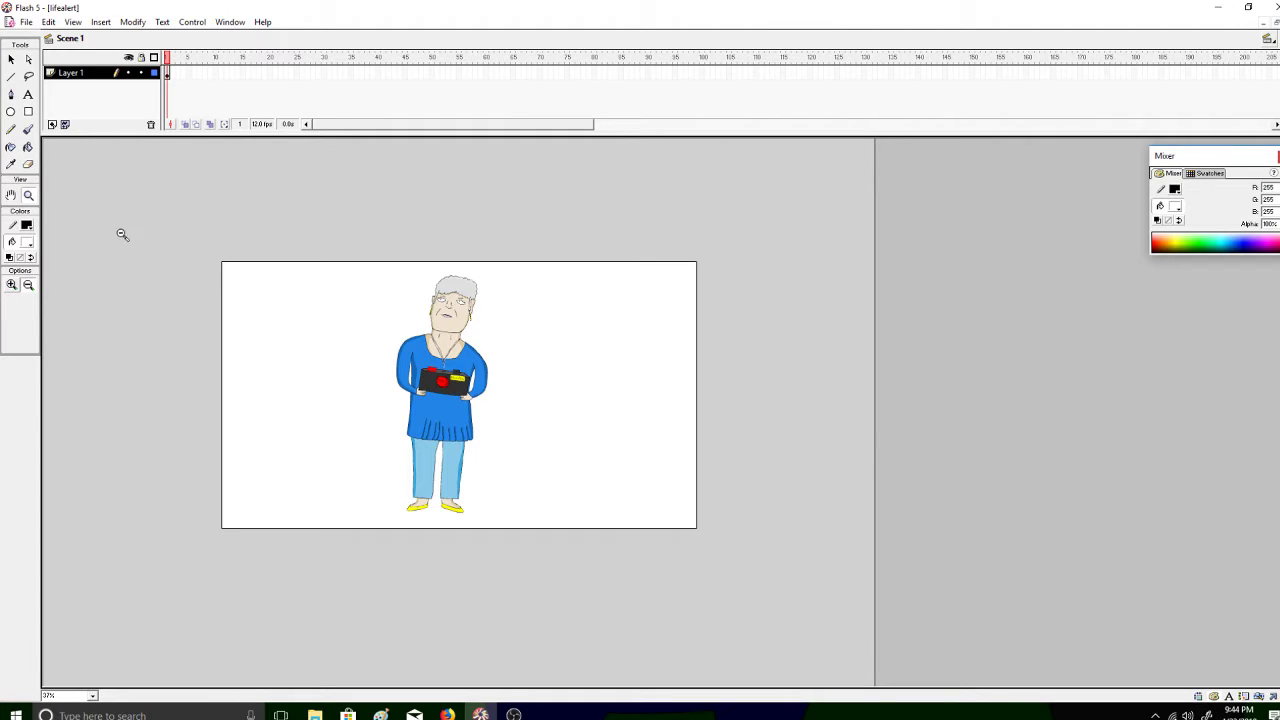
pyautogui.click(73, 21)
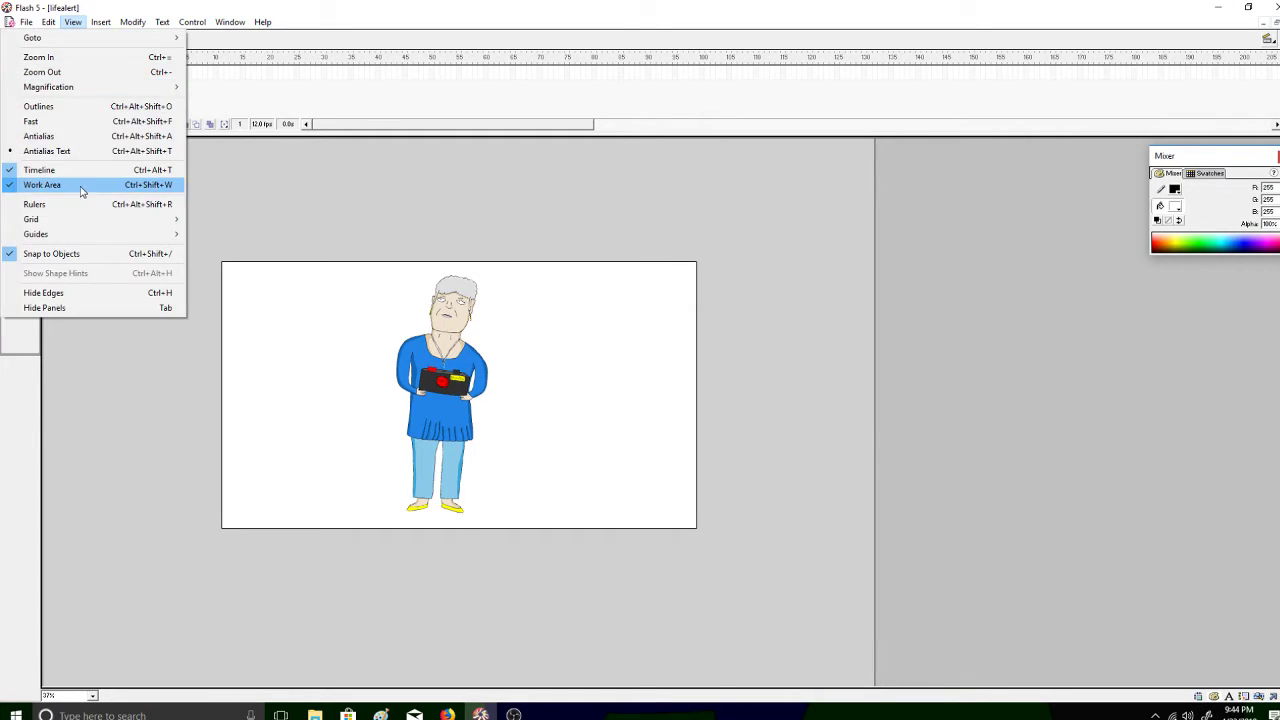
pyautogui.click(30, 183)
pyautogui.keyDown('alt'); pyautogui.click(233, 337); pyautogui.keyUp('alt')
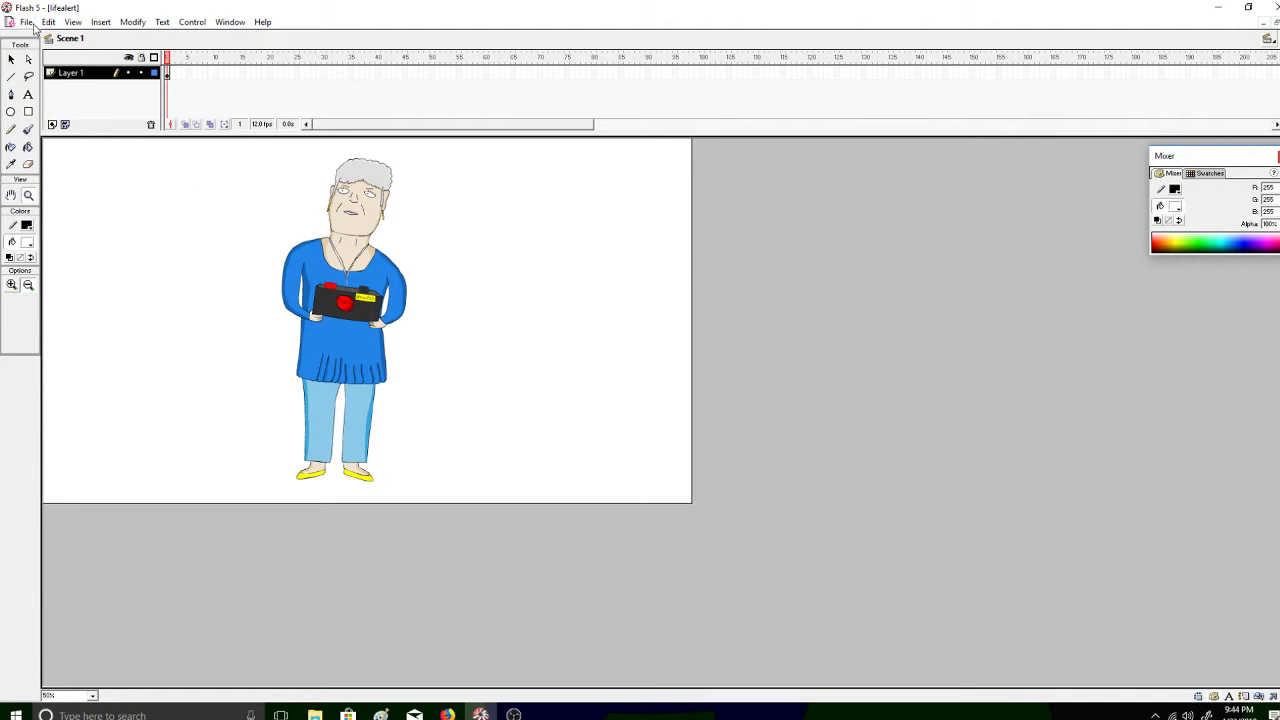
# Export the drawing as a JPEG into the Fiverr folder with a name beginning LifeAlertSp, and save the movie
pyautogui.click(27, 22)
pyautogui.click(77, 198)
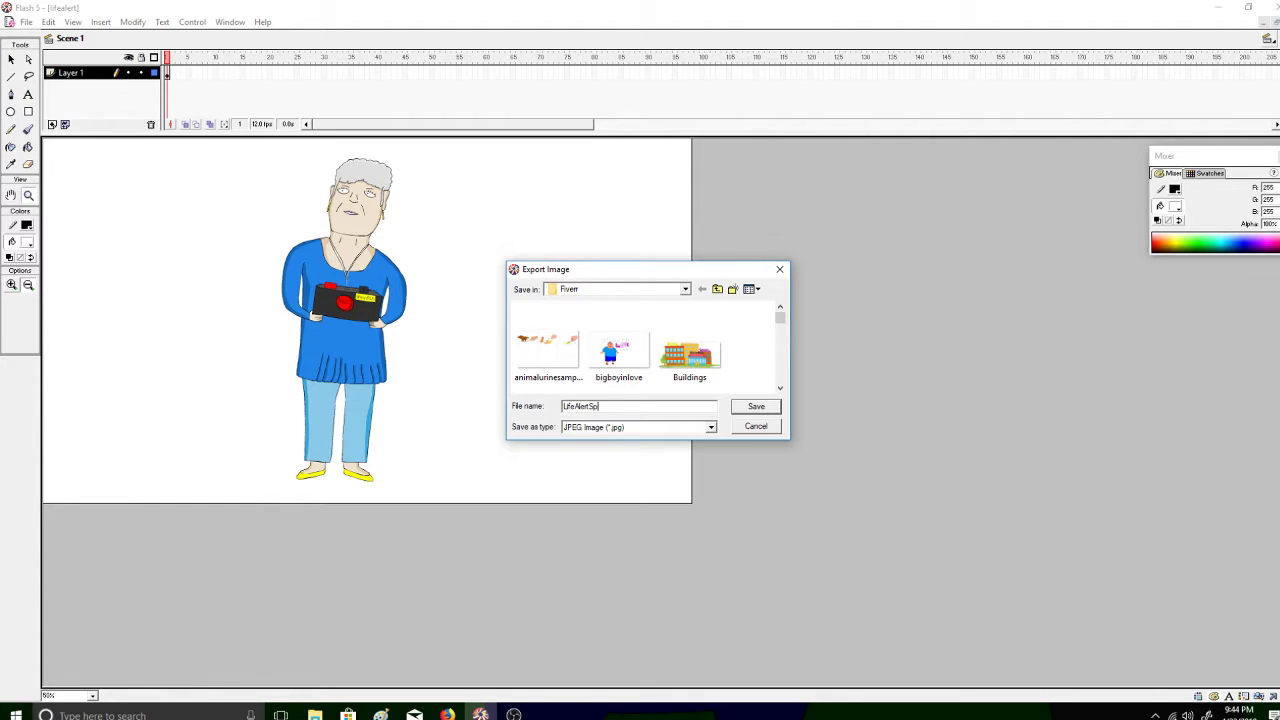
pyautogui.press('Return')
pyautogui.press('Return')
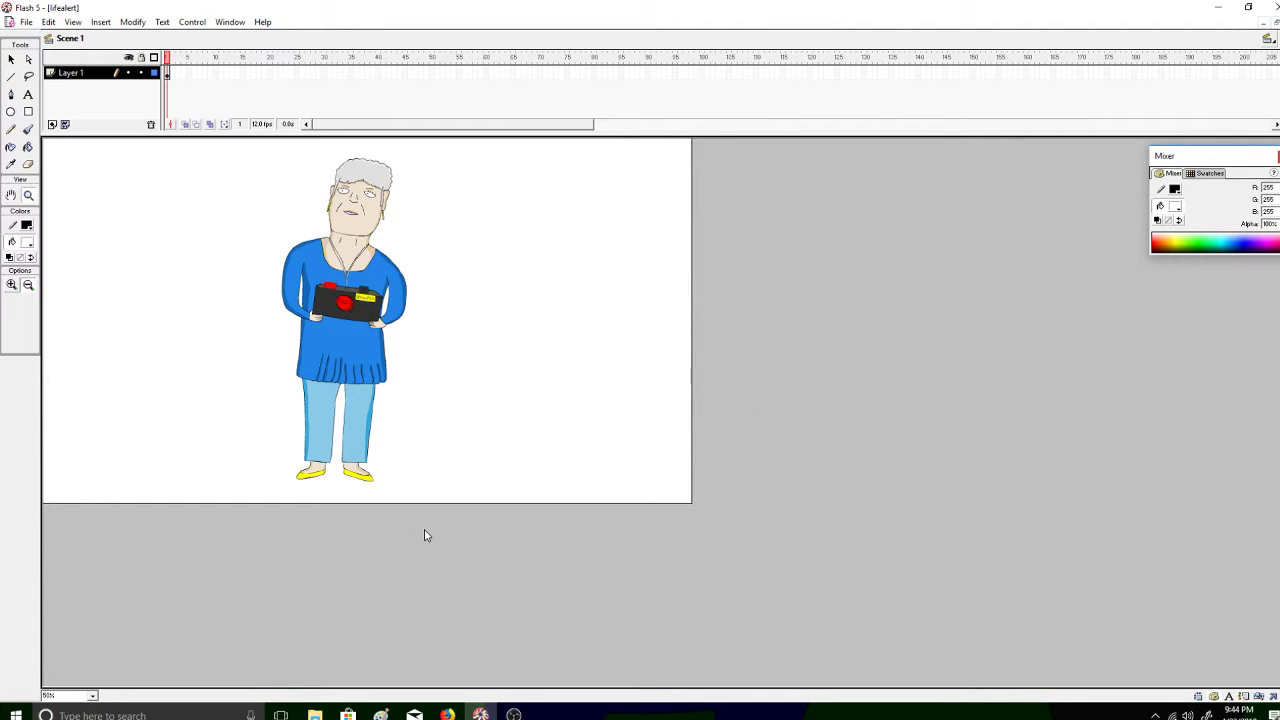
pyautogui.click(26, 22)
pyautogui.click(50, 114)
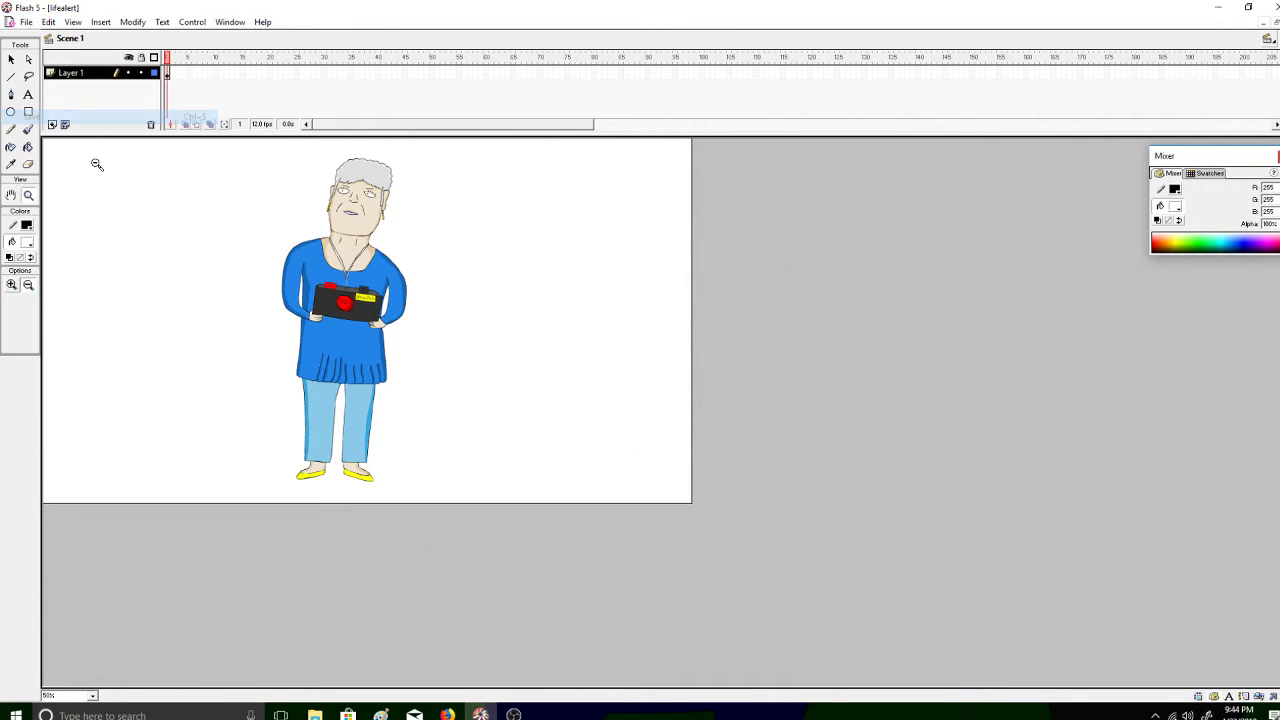
# Switch to the YouTube live dashboard in Firefox and post "lol it jus took a bit longer" and "and still not done lool" in chat
pyautogui.click(447, 714)
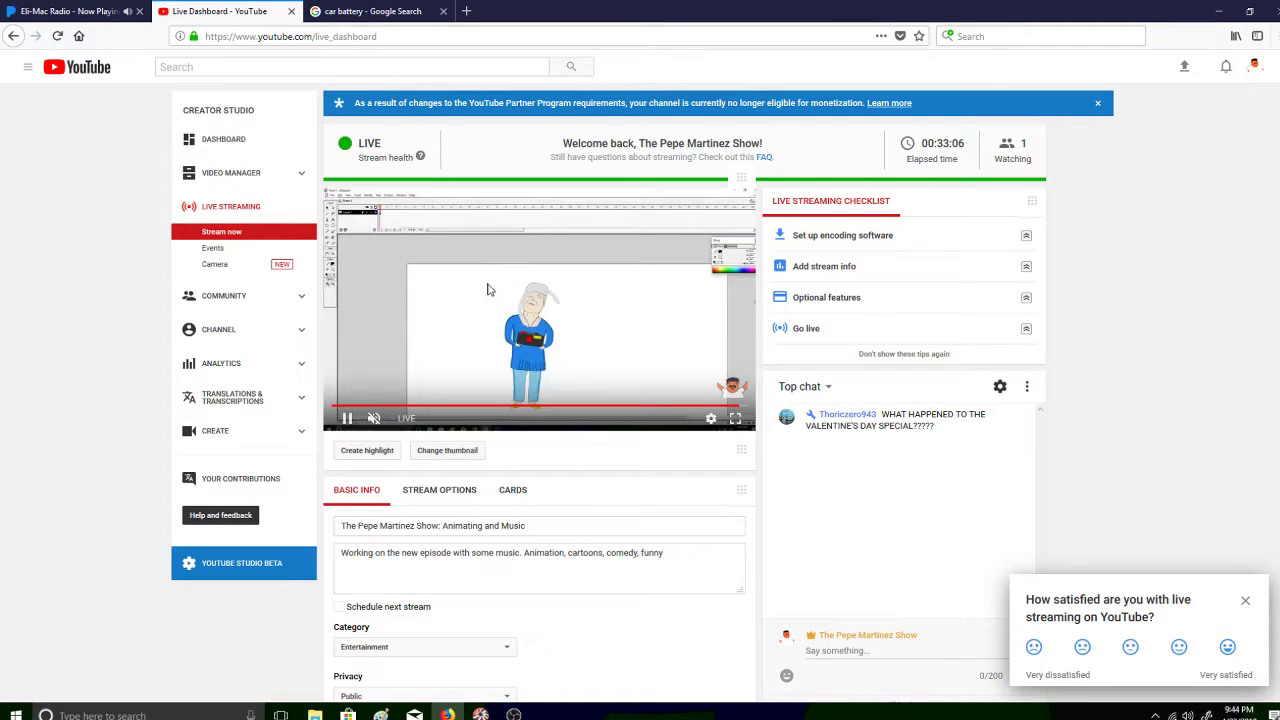
pyautogui.click(826, 660)
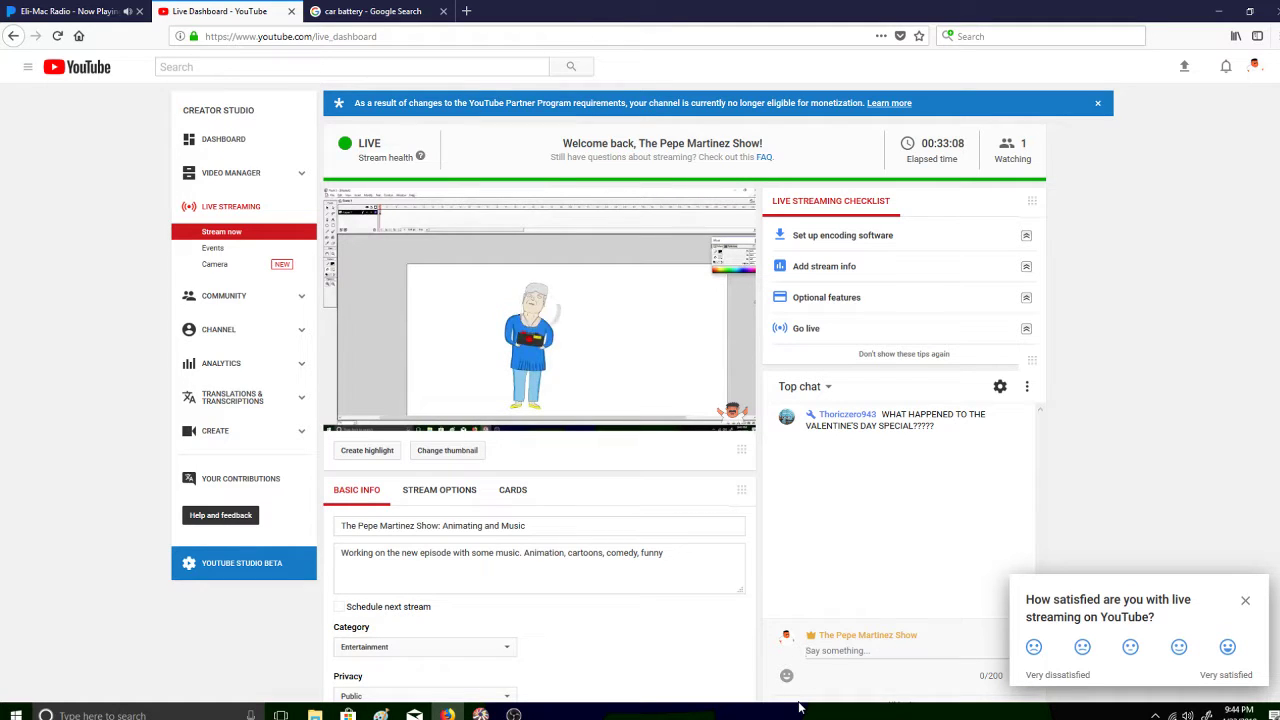
pyautogui.write('I')
pyautogui.write('ol it jus ')
pyautogui.write('took a bit longer')
pyautogui.press('Return')
pyautogui.write('and s')
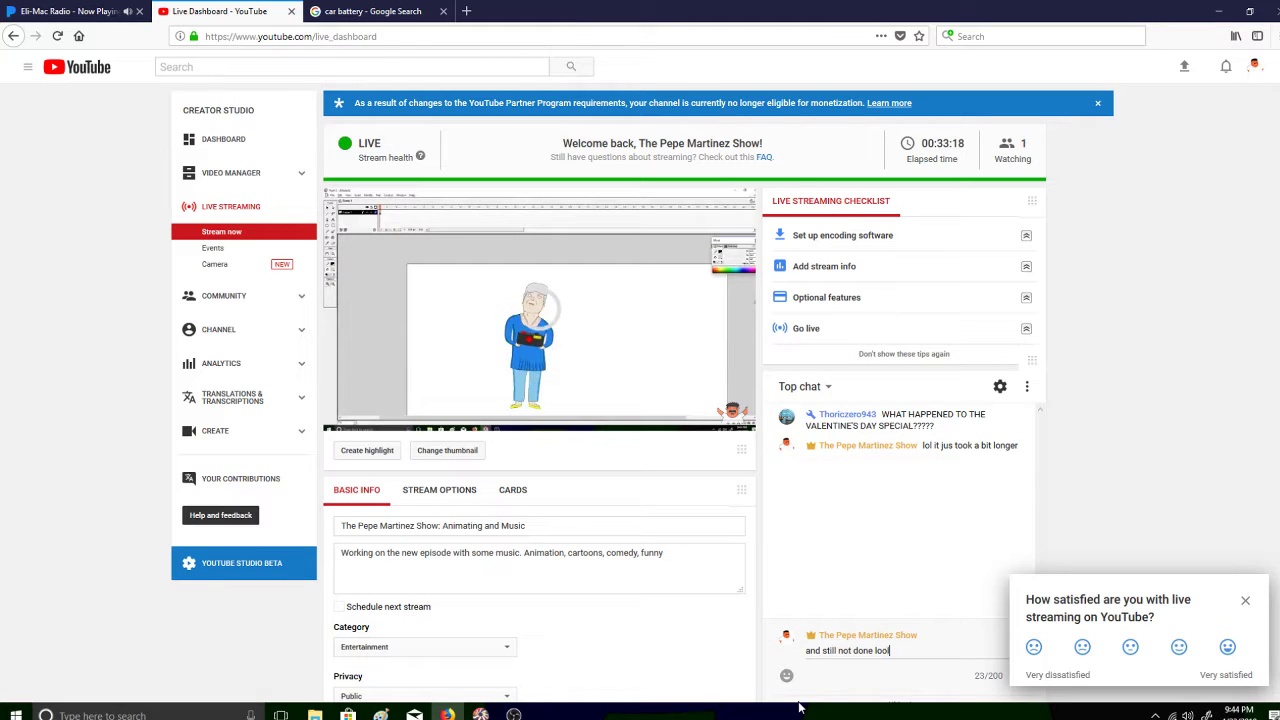
pyautogui.write('till not done lool')
pyautogui.press('Return')
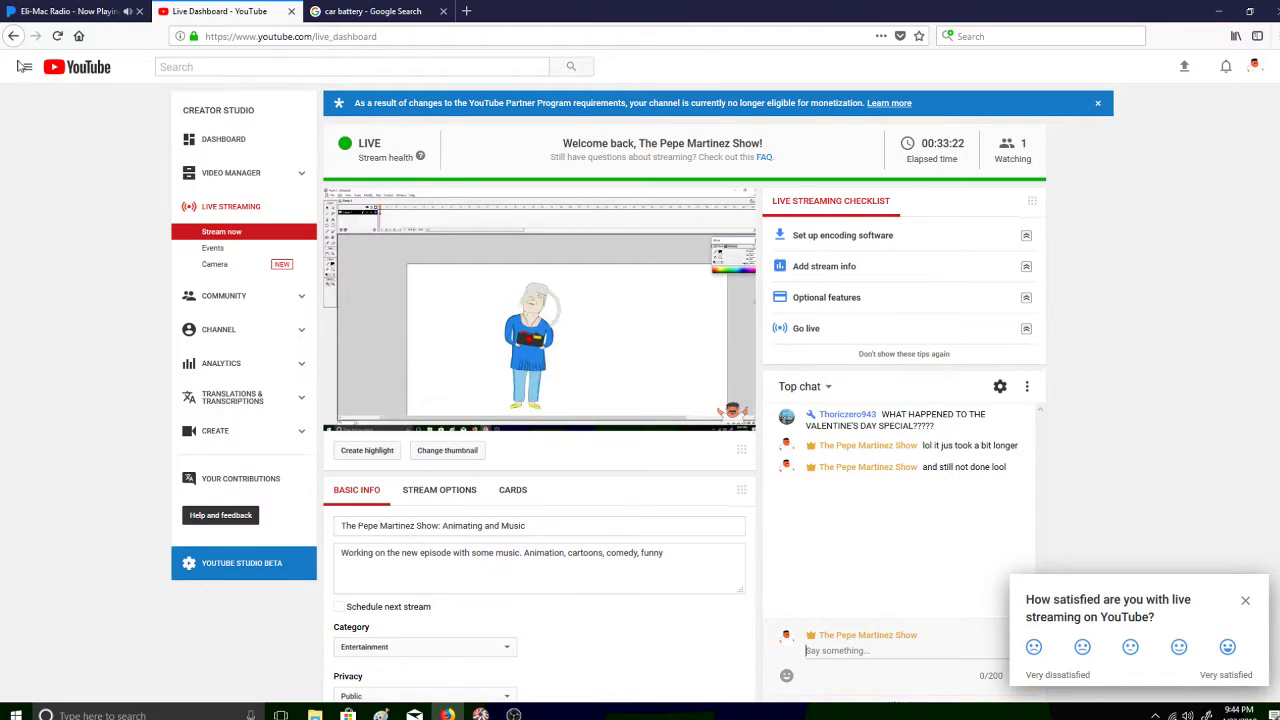
# Open fiverr.com in a new browser tab and view the $10 cartoon drawing order among the priority sales
pyautogui.click(466, 11)
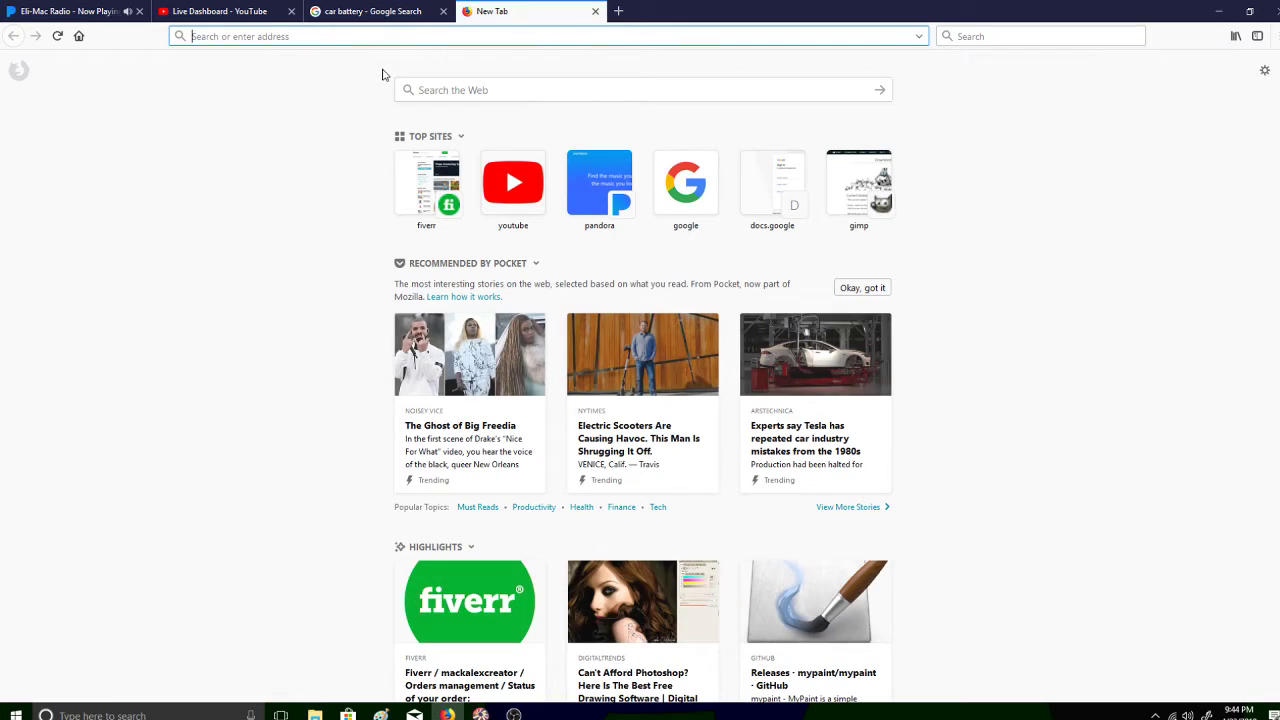
pyautogui.write('fiverr.com/')
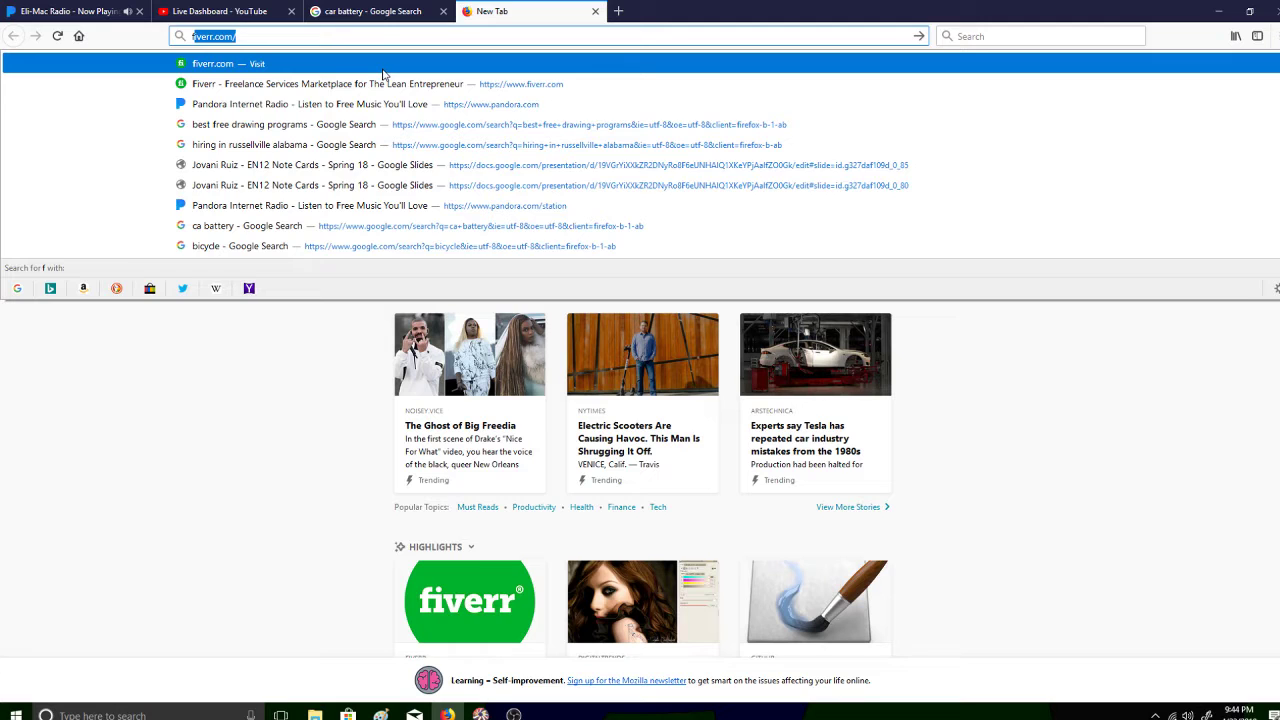
pyautogui.press('Return')
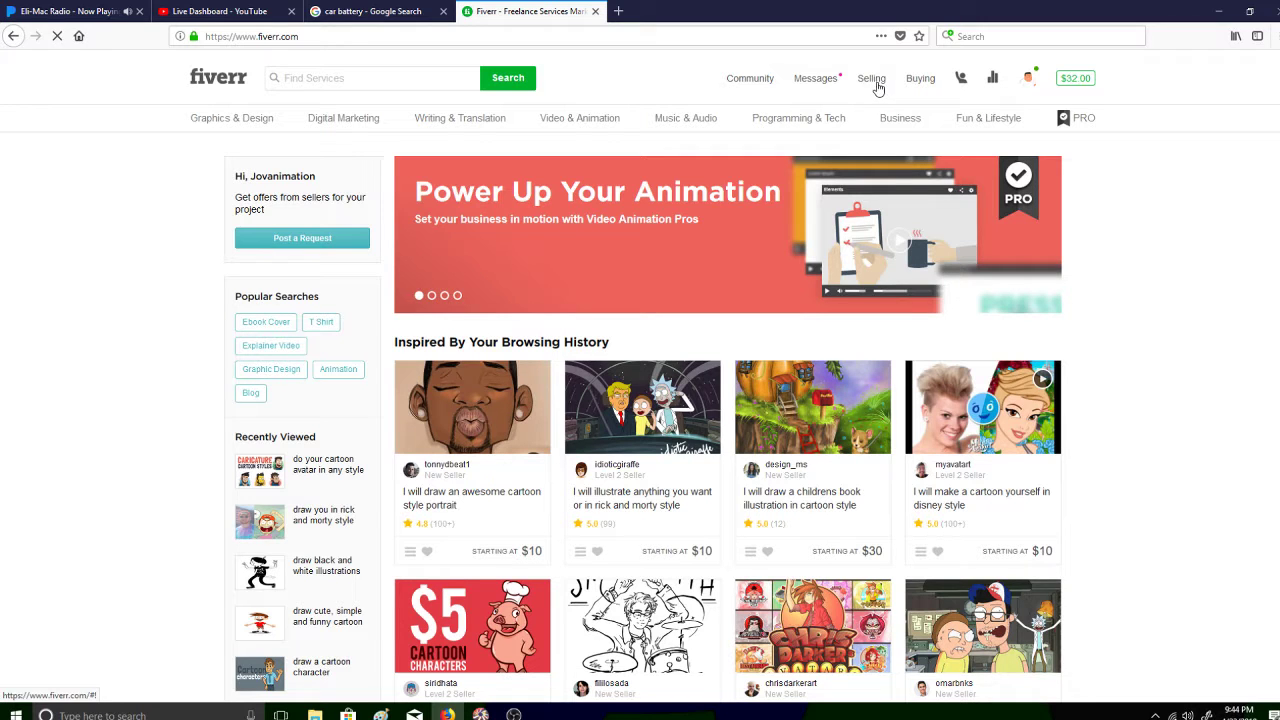
pyautogui.click(879, 83)
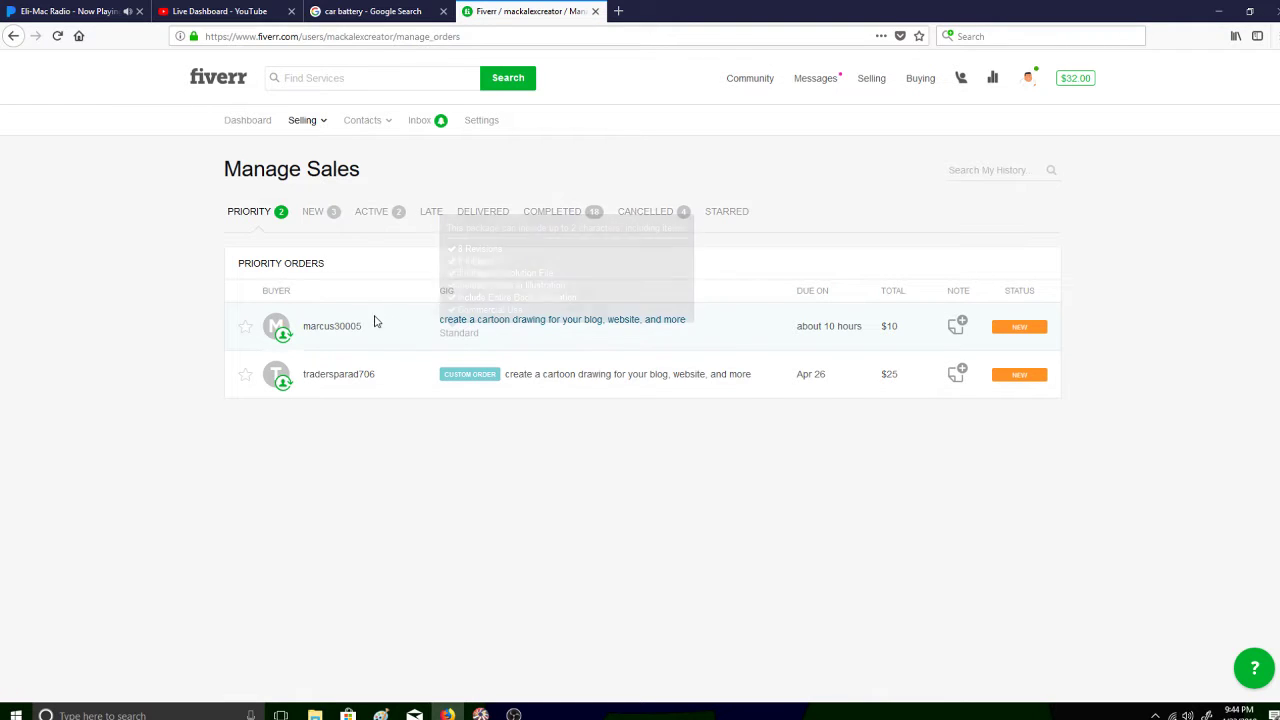
pyautogui.click(486, 330)
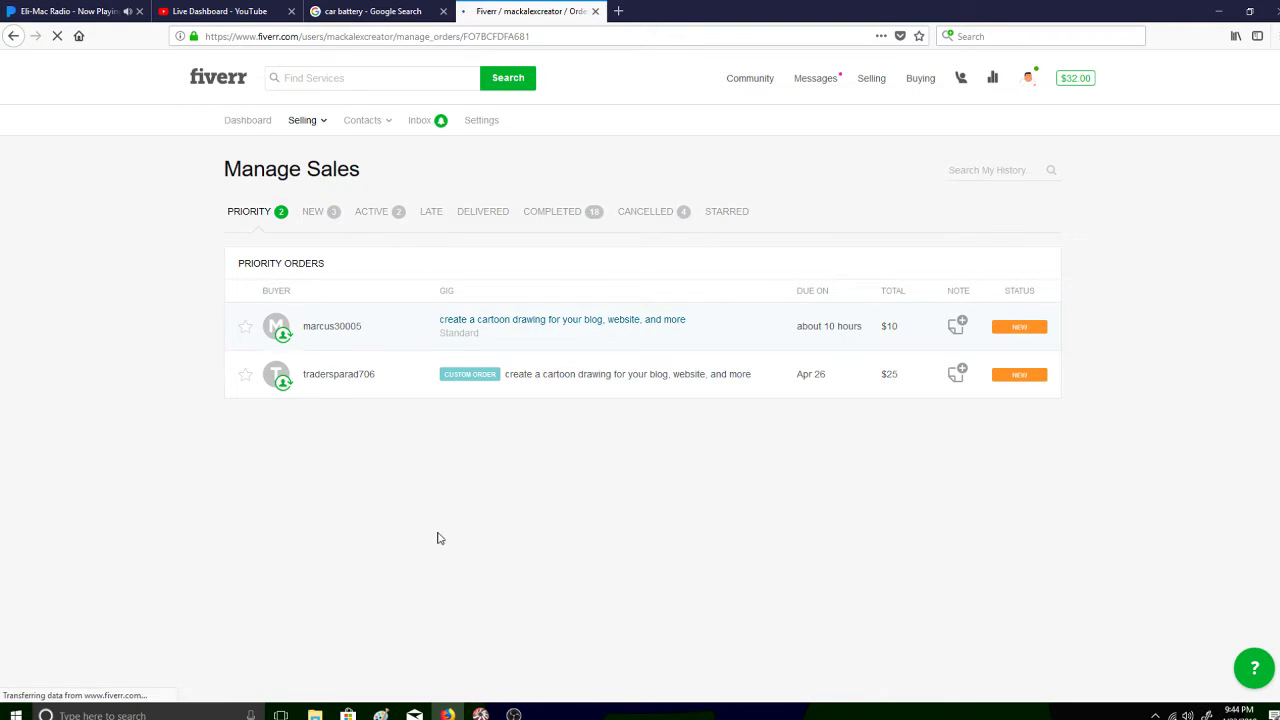
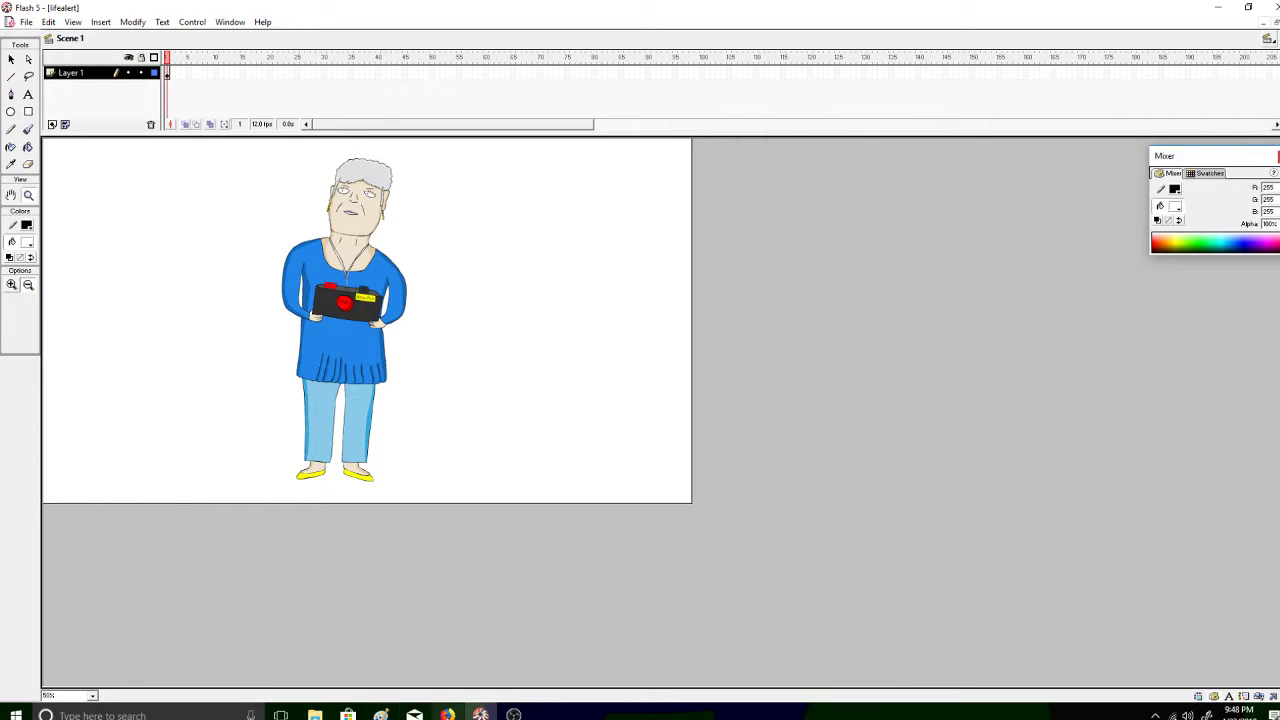
# Return to the YouTube live dashboard in Firefox and post "no se tbh" in the chat
pyautogui.click(447, 715)
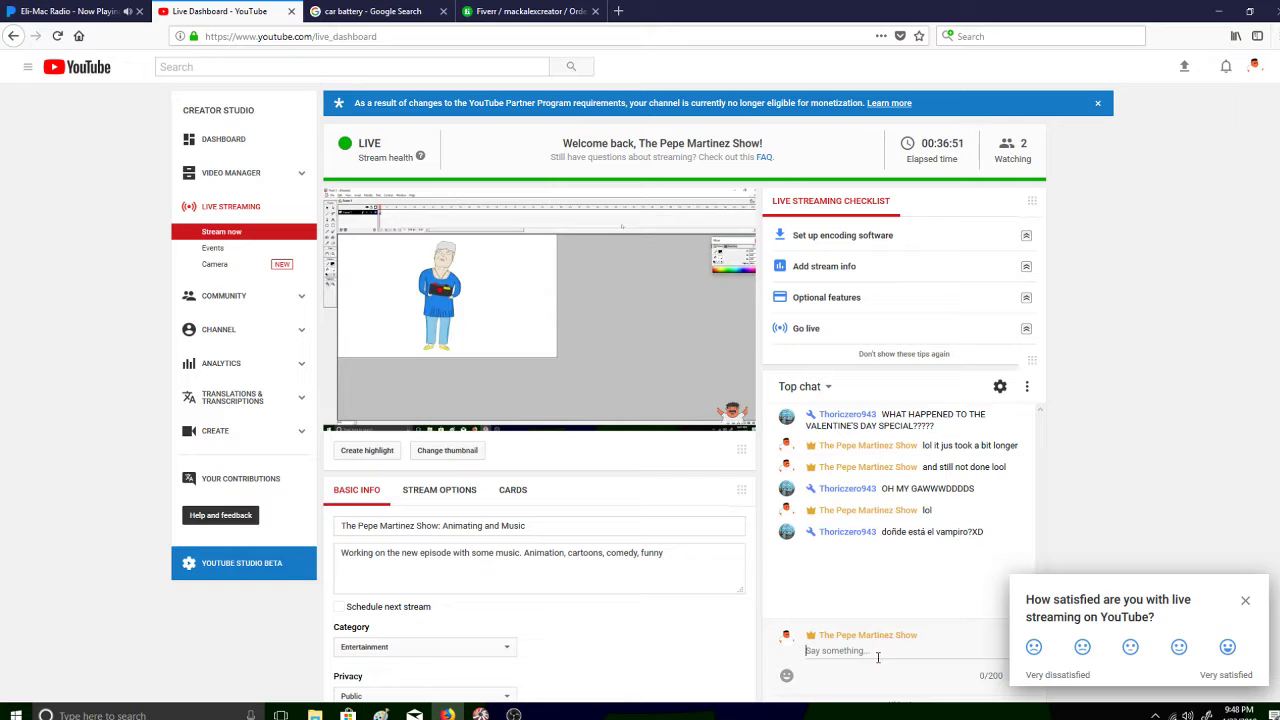
pyautogui.click(804, 660)
pyautogui.write('no se tbh')
pyautogui.press('Return')
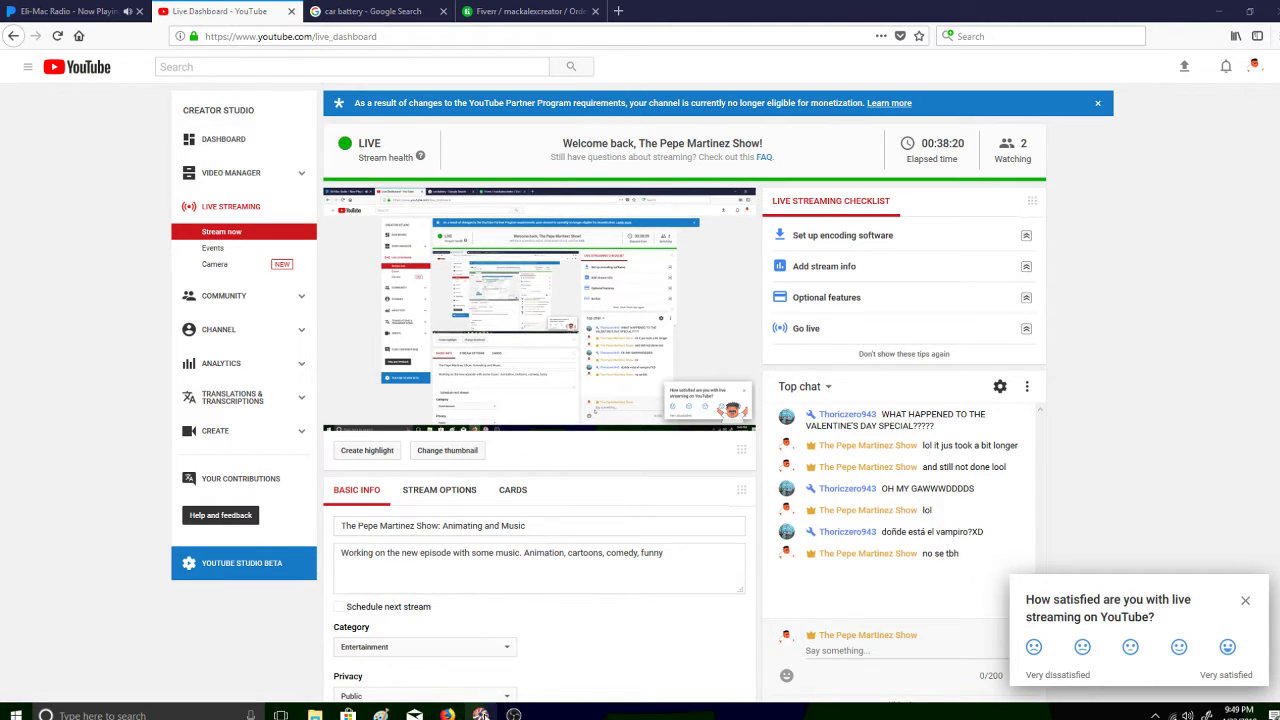
# Switch back to Flash 5 and create a new blank movie
pyautogui.click(480, 715)
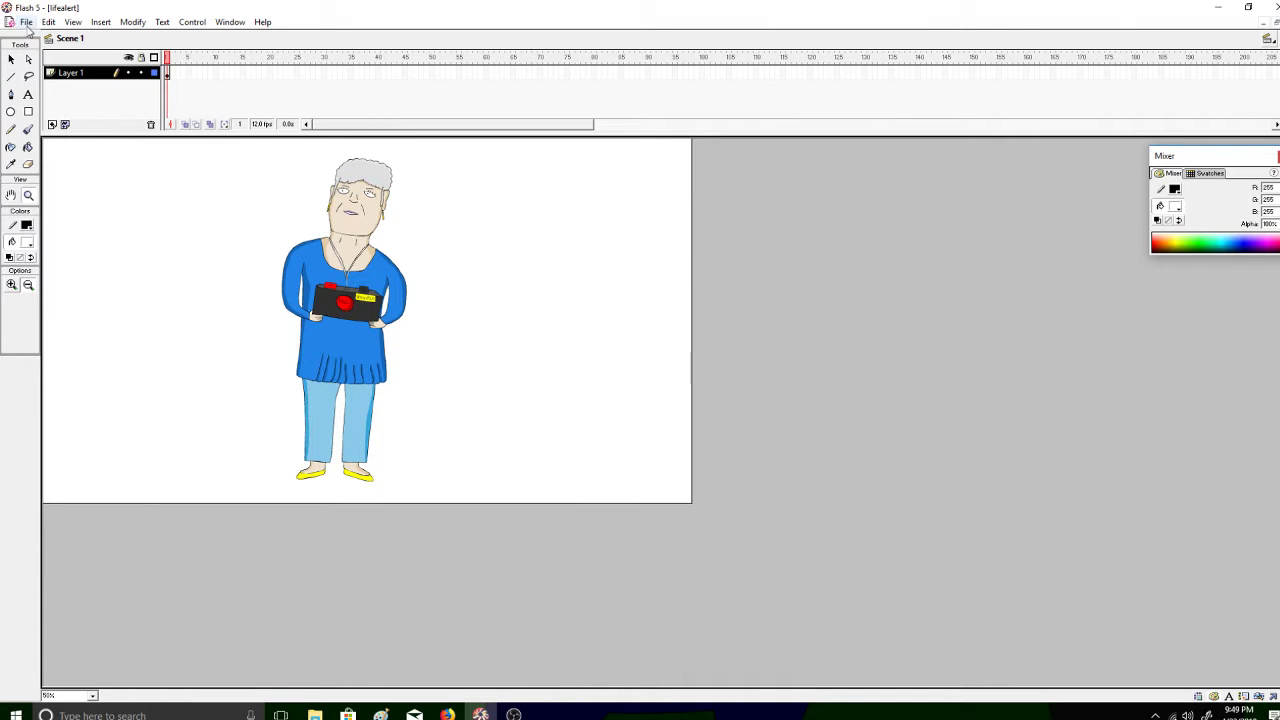
pyautogui.click(26, 22)
pyautogui.click(40, 40)
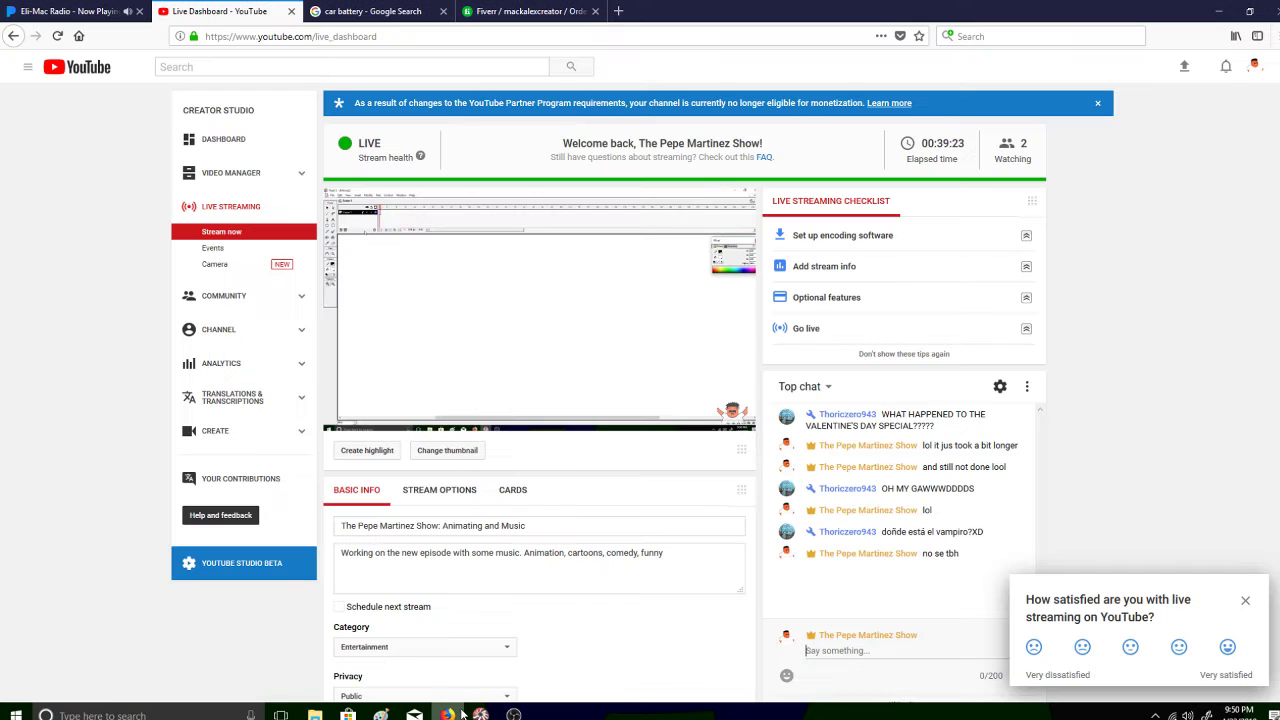
# Check the Pandora radio page in Firefox and return to the YouTube live dashboard
pyautogui.click(447, 714)
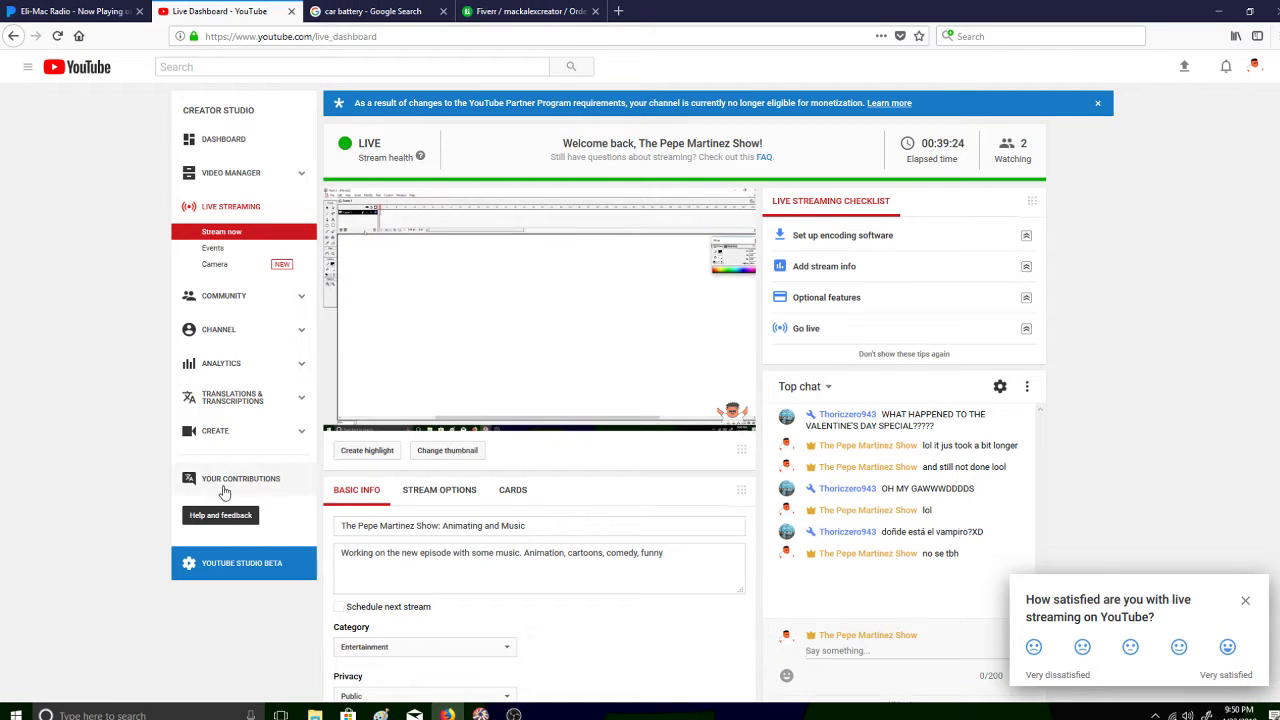
pyautogui.click(105, 11)
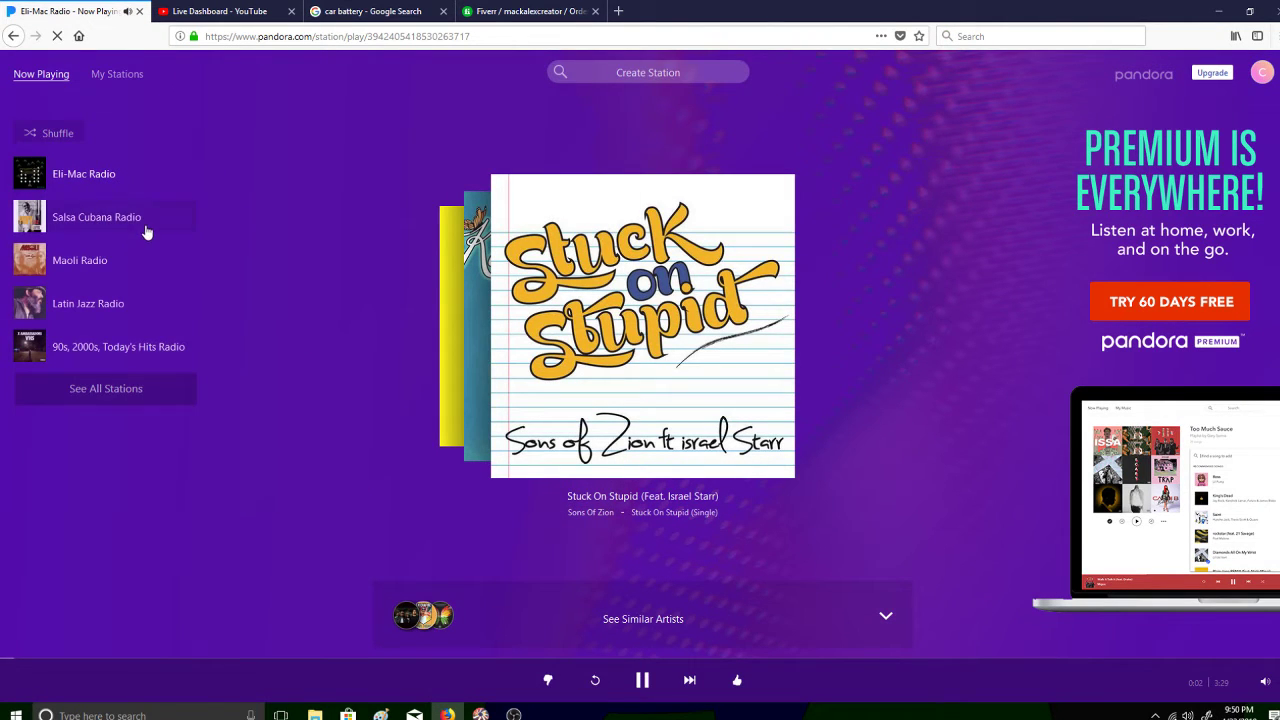
pyautogui.click(262, 12)
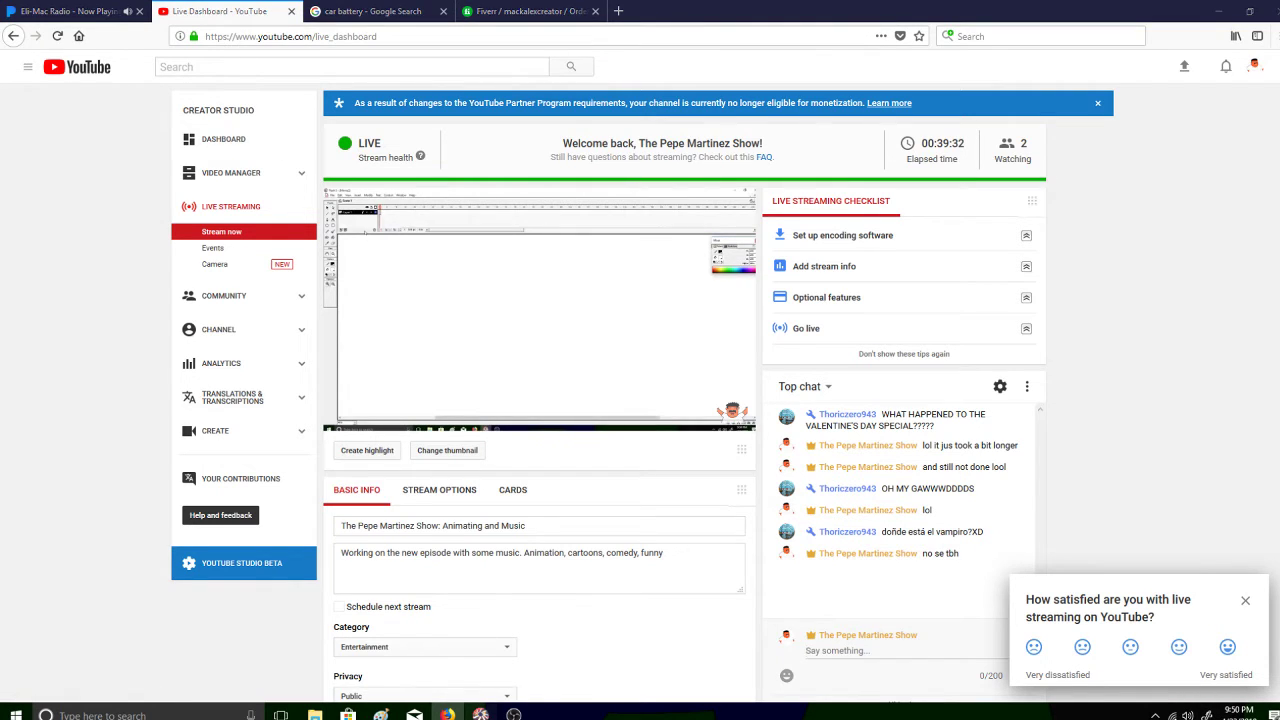
# Switch to Flash 5 and open the recent movie pepeseason3episode4
pyautogui.click(480, 714)
pyautogui.click(26, 21)
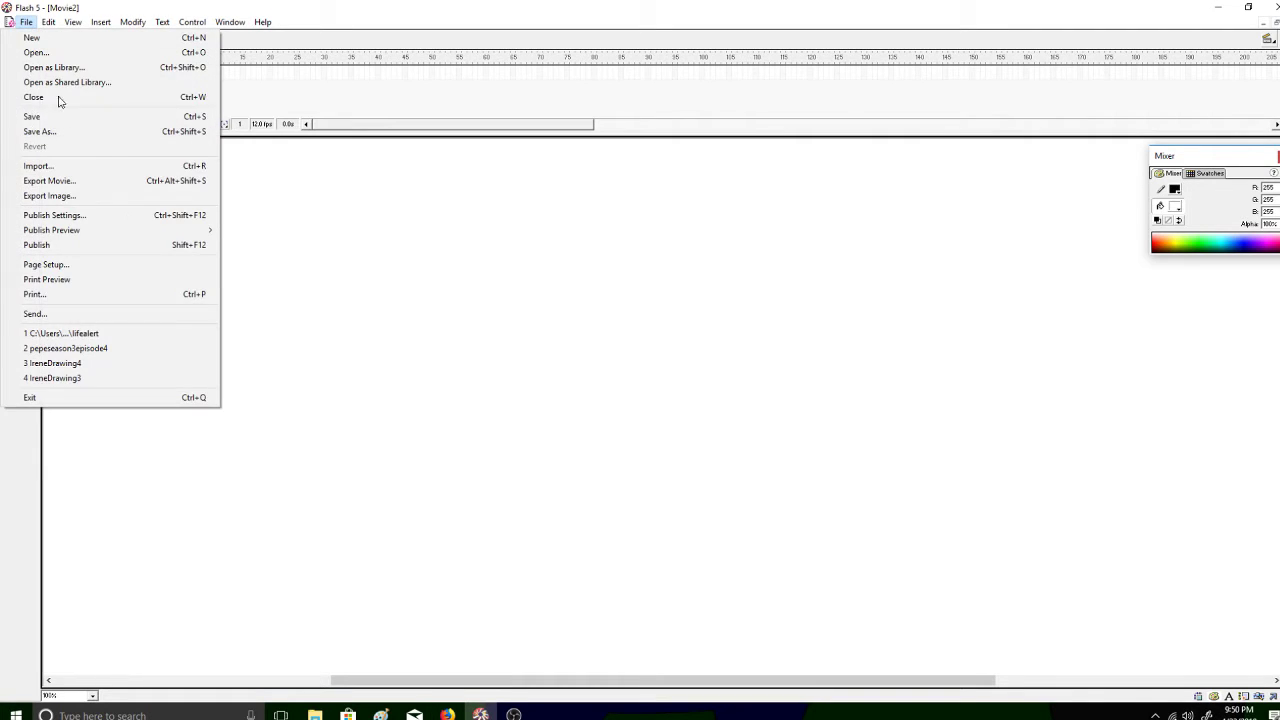
pyautogui.click(194, 348)
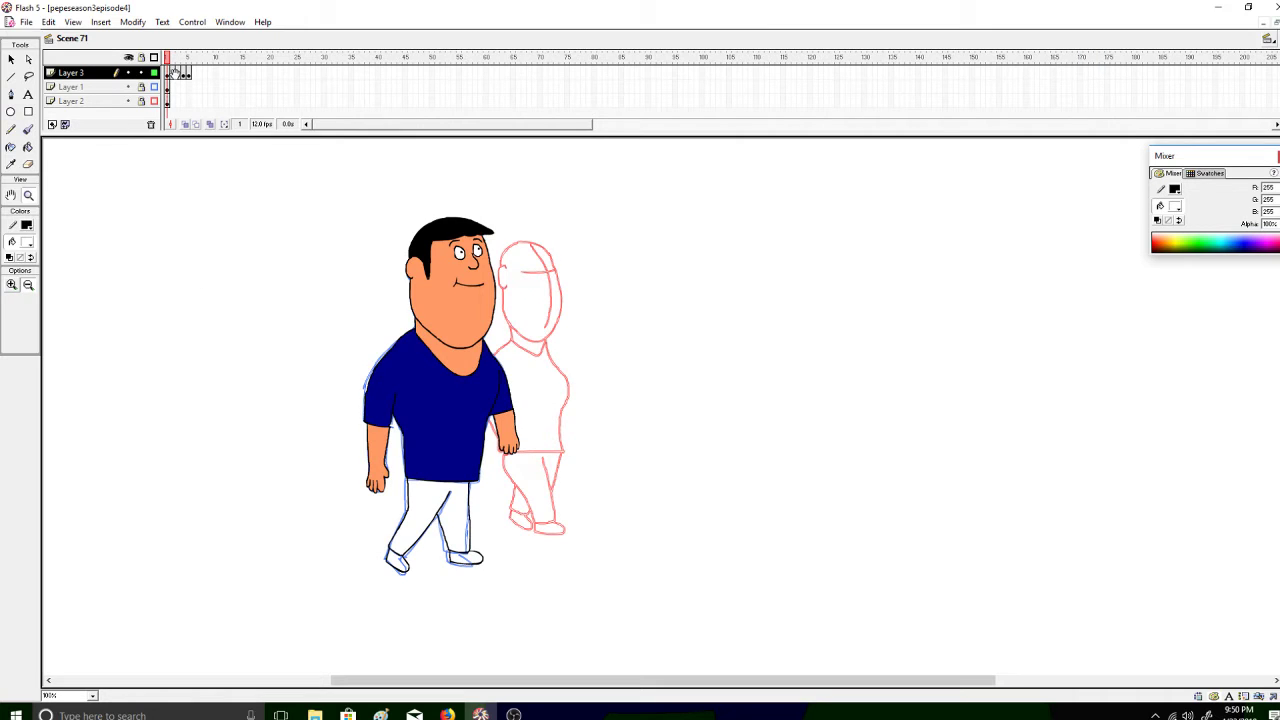
# Preview the walking frames of Scene 71, view Scene 1 and go to Scene 38
pyautogui.moveTo(176, 72); pyautogui.dragTo(188, 70)
pyautogui.press('Return')
pyautogui.click(1267, 44)
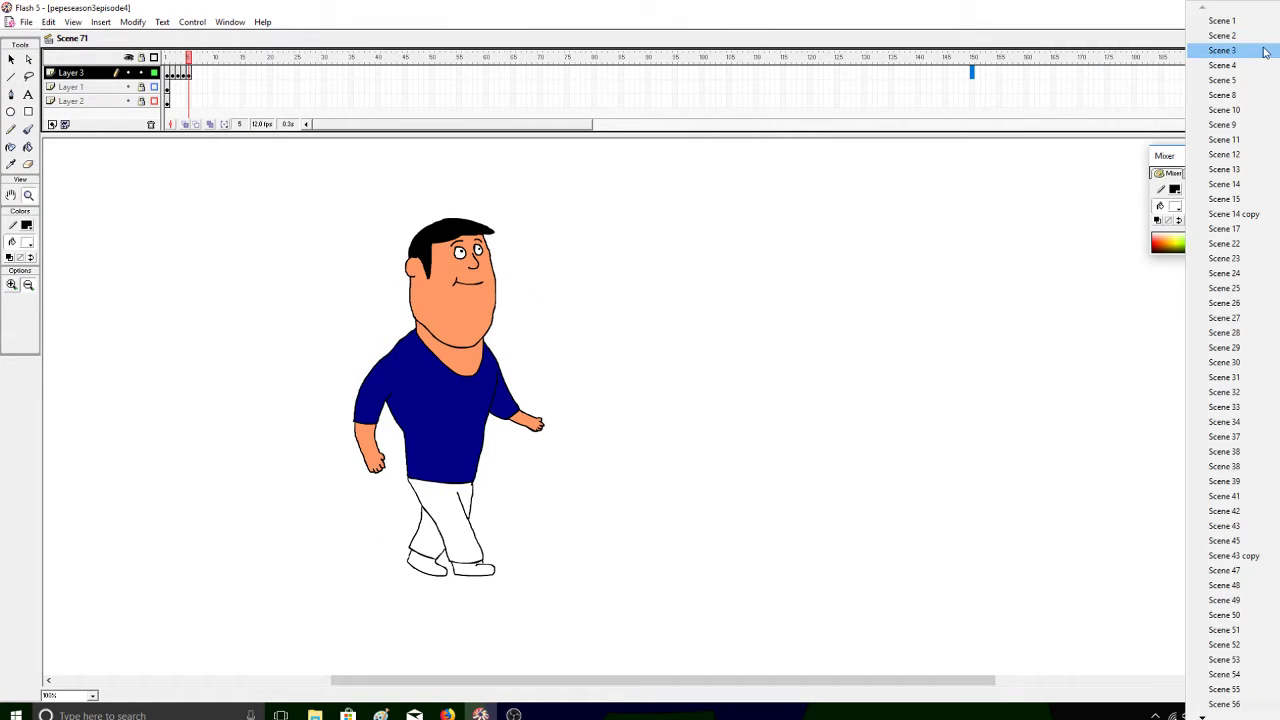
pyautogui.click(1215, 58)
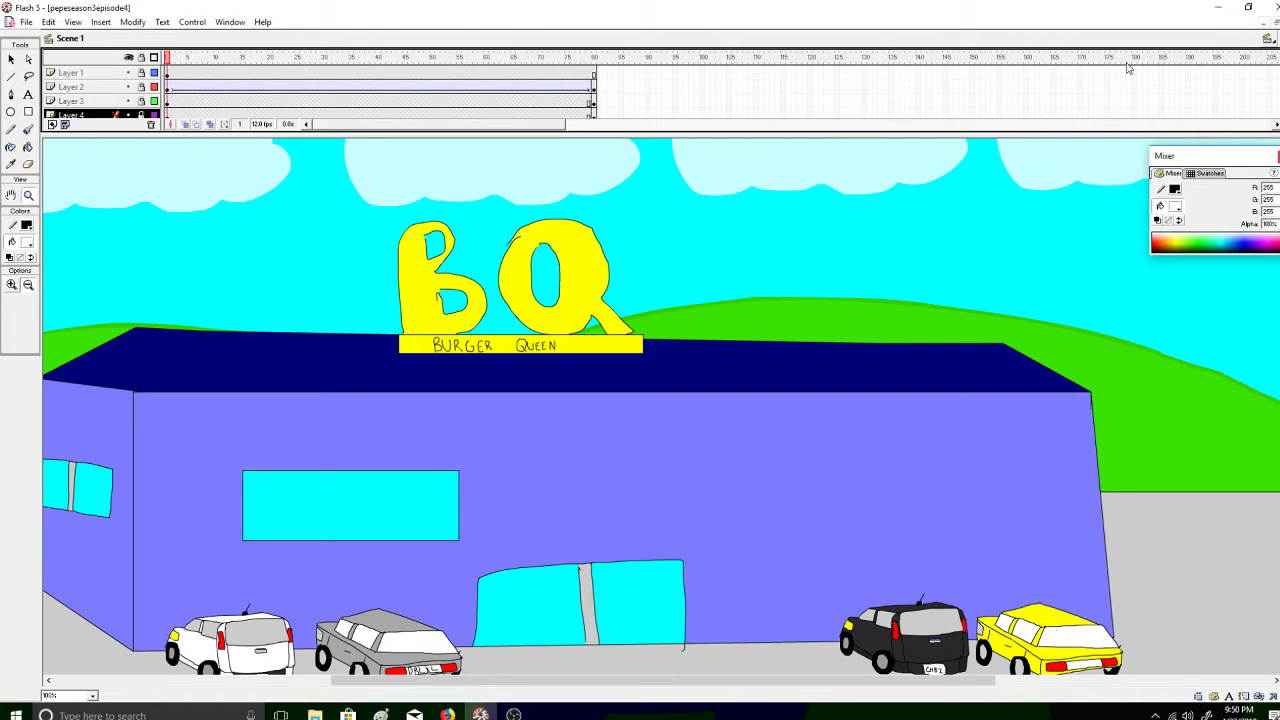
pyautogui.click(1266, 38)
pyautogui.click(1211, 369)
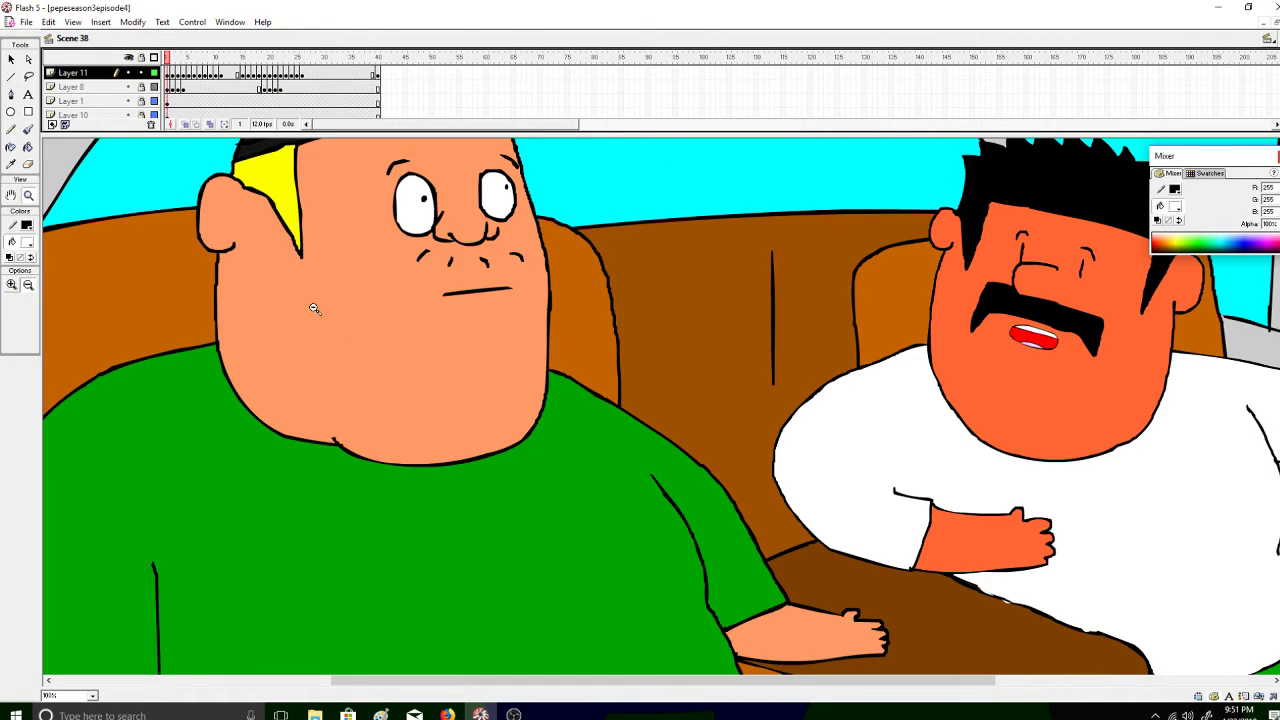
# Set the view to 50%, turn off the work area display and play the movie from Scene 38
pyautogui.click(186, 258)
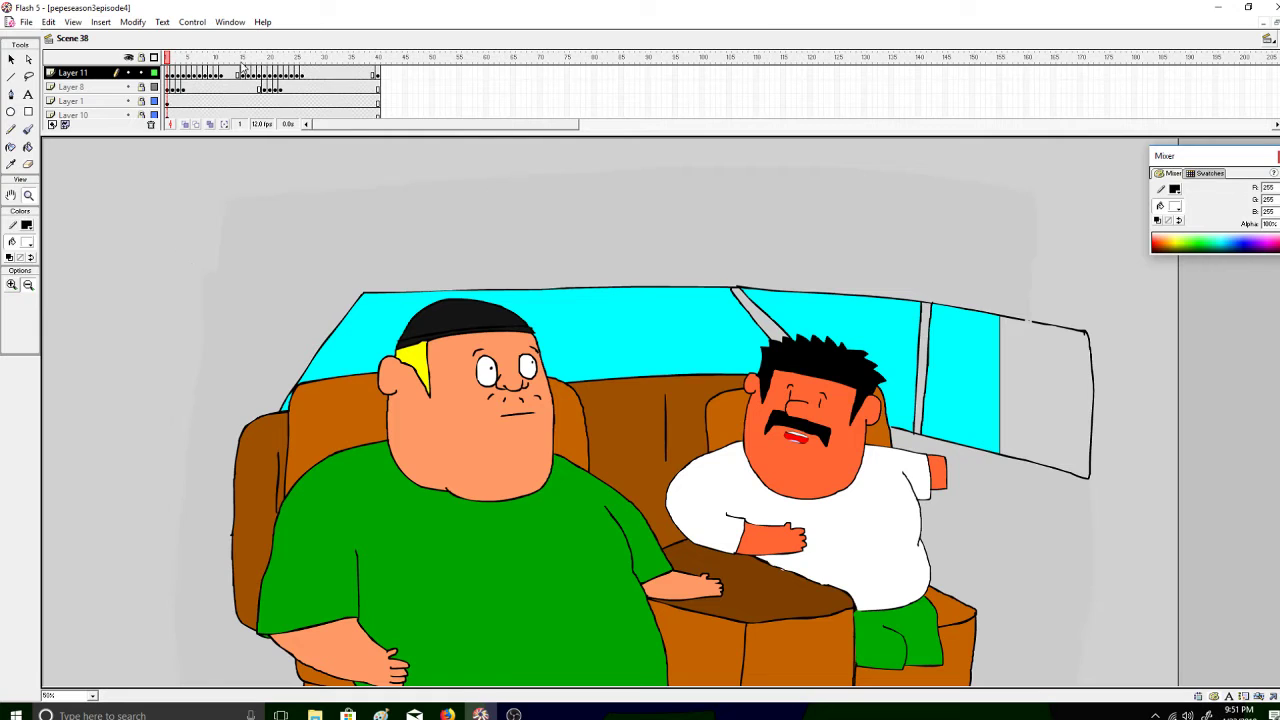
pyautogui.click(73, 22)
pyautogui.click(75, 183)
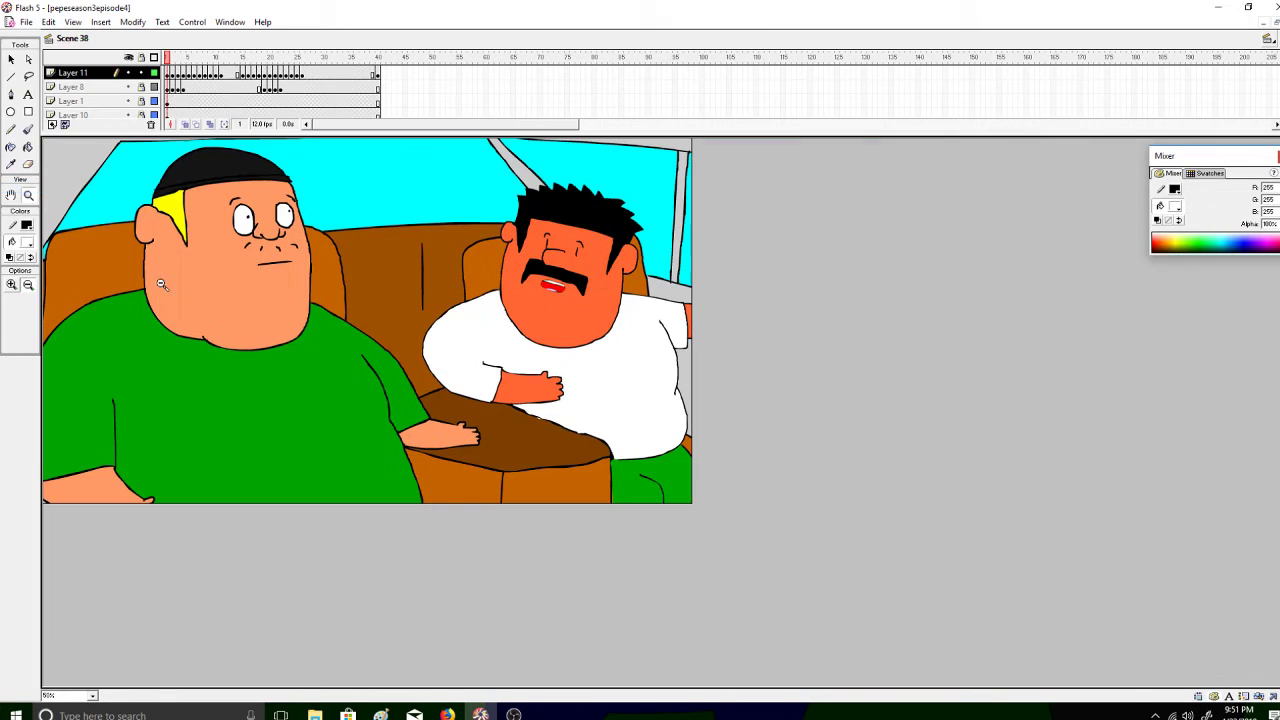
pyautogui.click(192, 22)
pyautogui.click(198, 37)
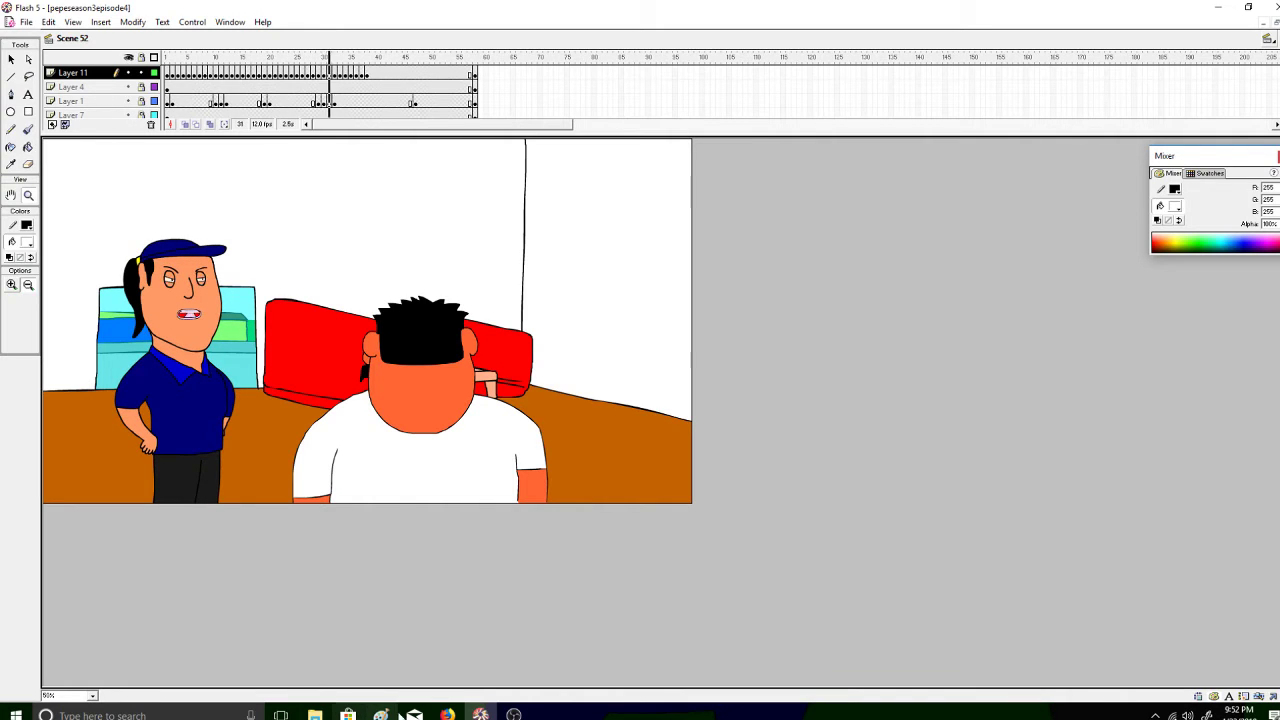
# Return to Scene 71 and turn the work area display back on at 73% zoom
pyautogui.click(447, 714)
pyautogui.hotkey('alt', 'Tab')
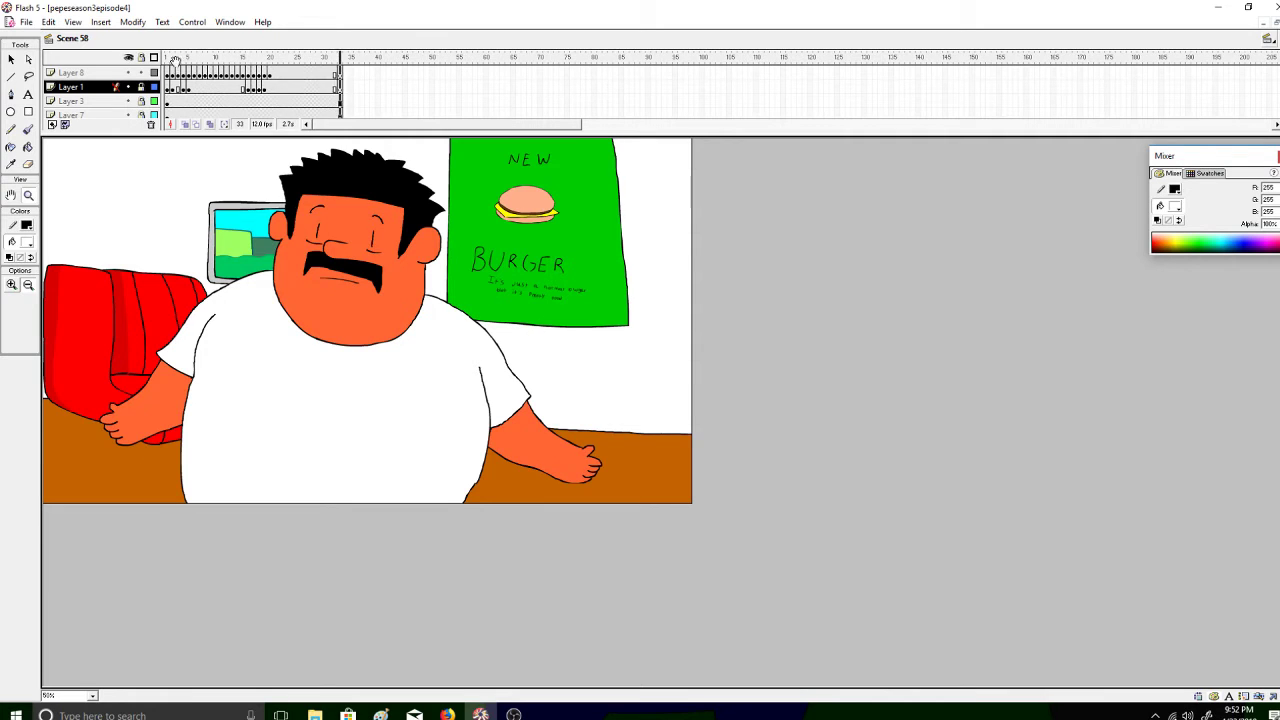
pyautogui.click(1267, 40)
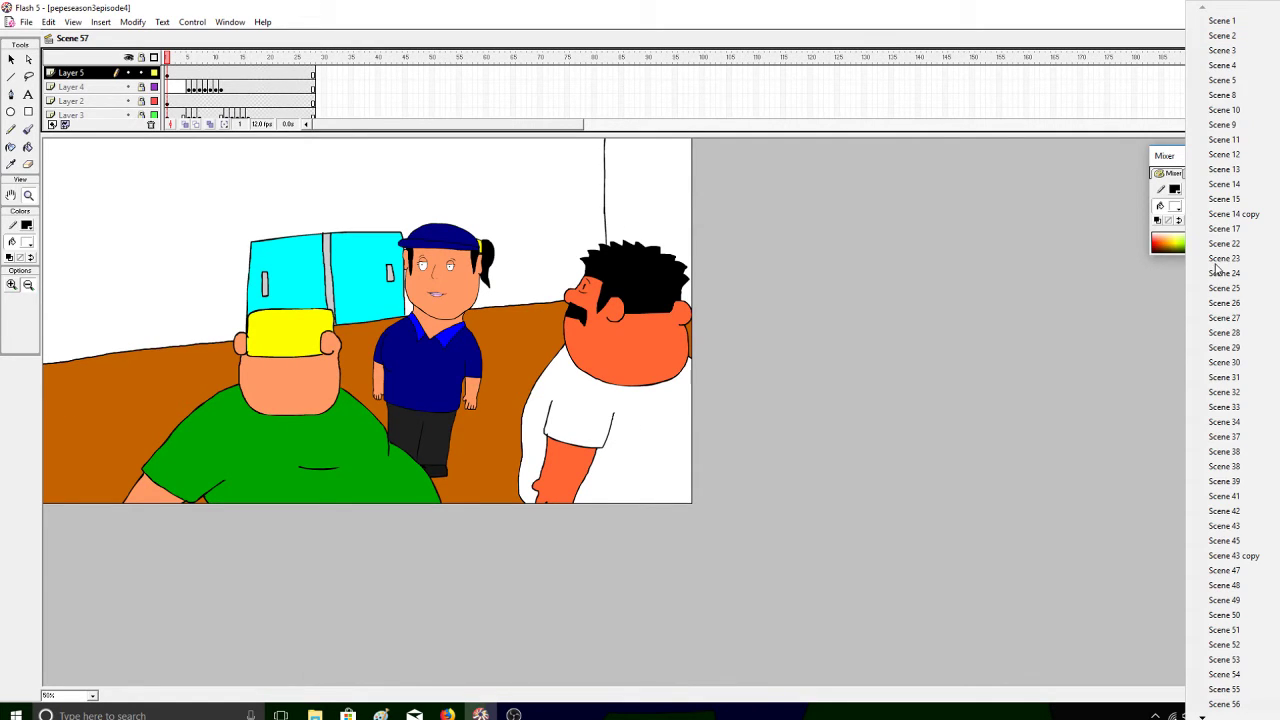
pyautogui.moveTo(1203, 716)
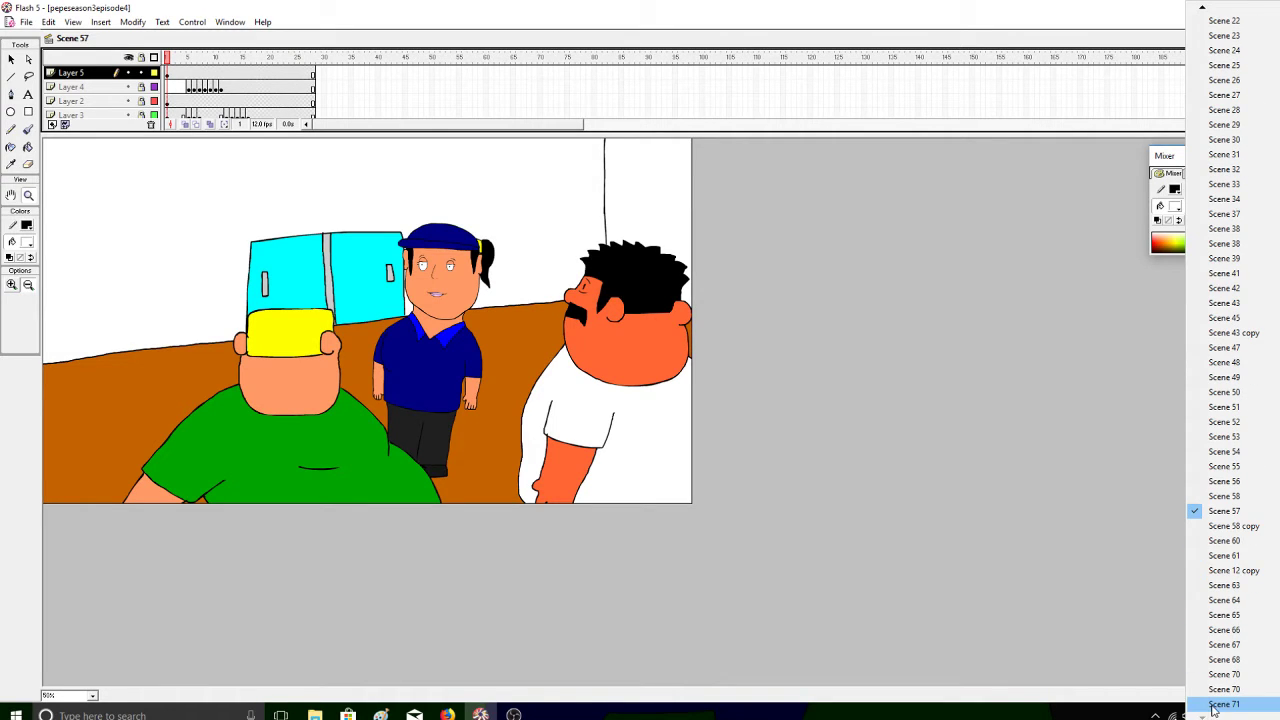
pyautogui.click(1224, 704)
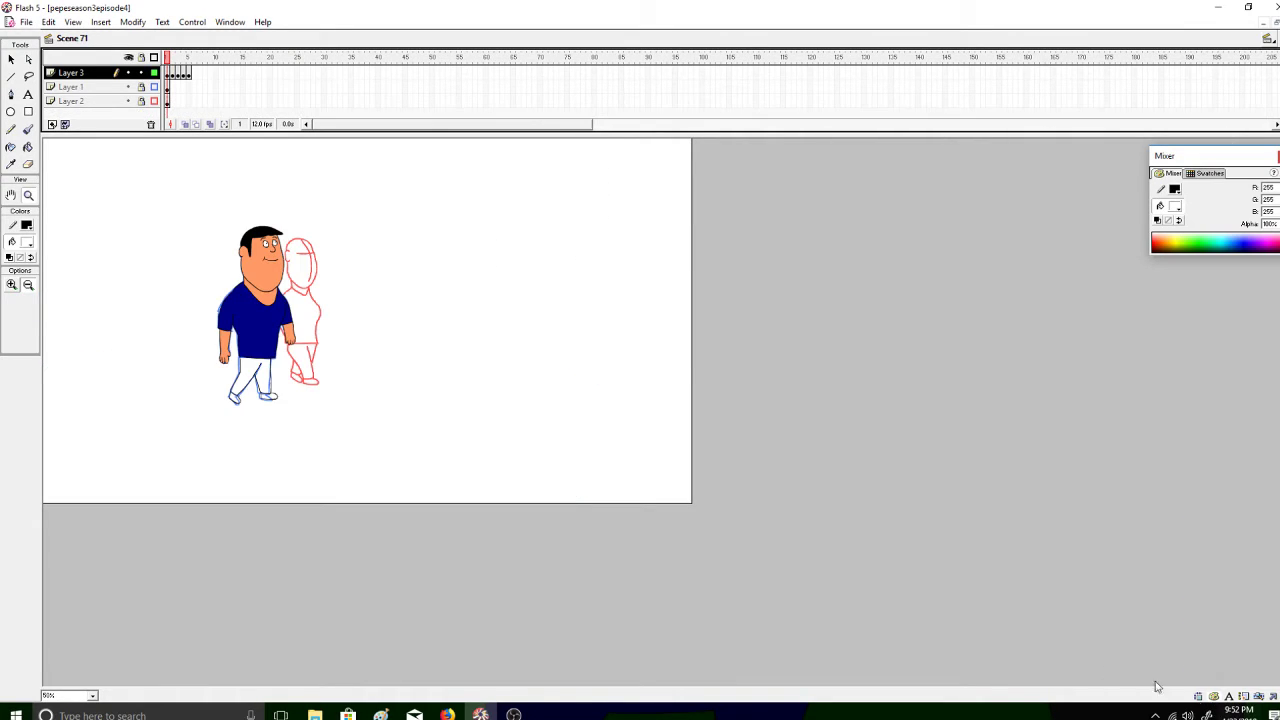
pyautogui.click(73, 22)
pyautogui.click(110, 184)
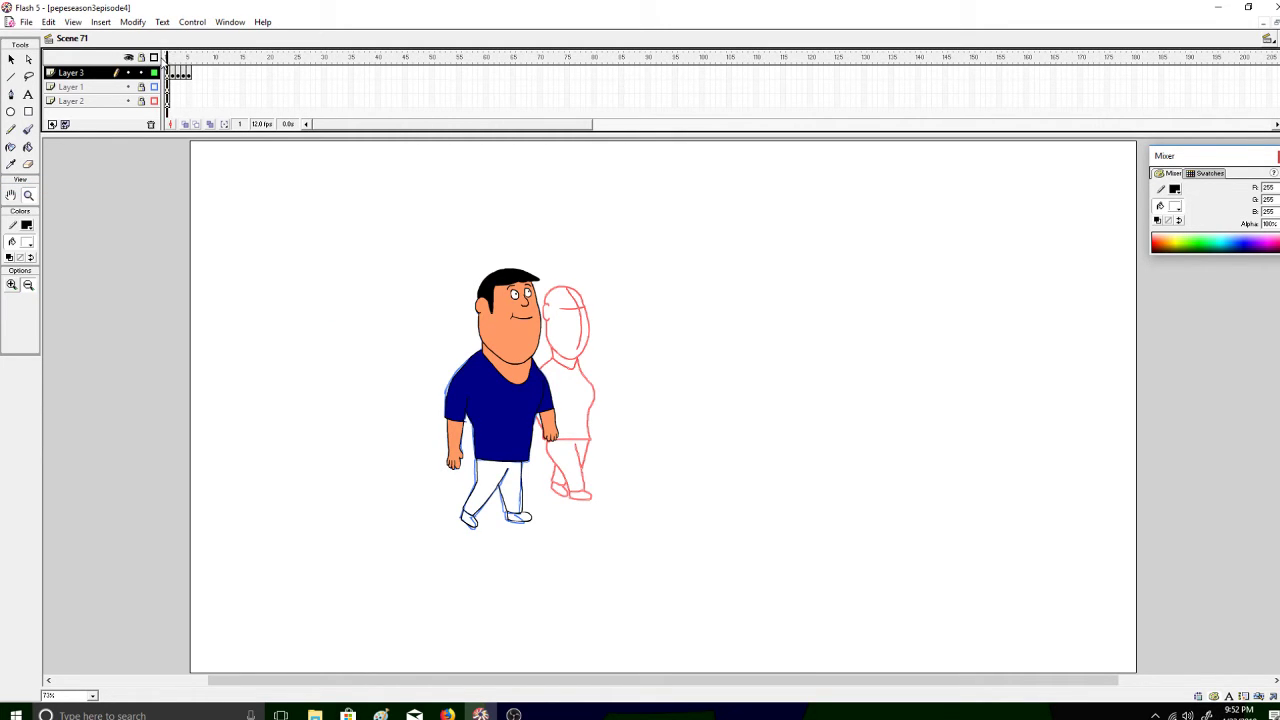
# Remove all frames after the first on Layer 3, and hide Layer 1 and Layer 2 while keeping Layer 3 visible
pyautogui.moveTo(167, 57); pyautogui.dragTo(196, 72)
pyautogui.rightClick(196, 72)
pyautogui.click(228, 116)
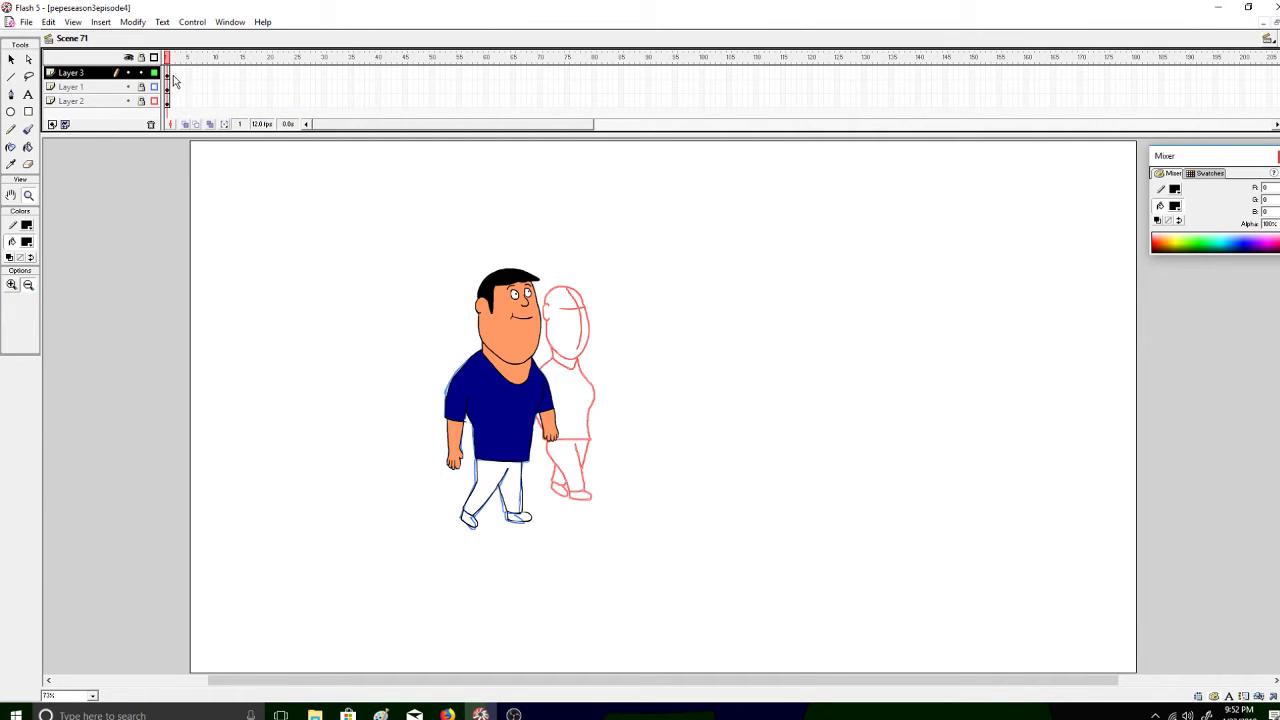
pyautogui.moveTo(128, 72); pyautogui.dragTo(128, 101)
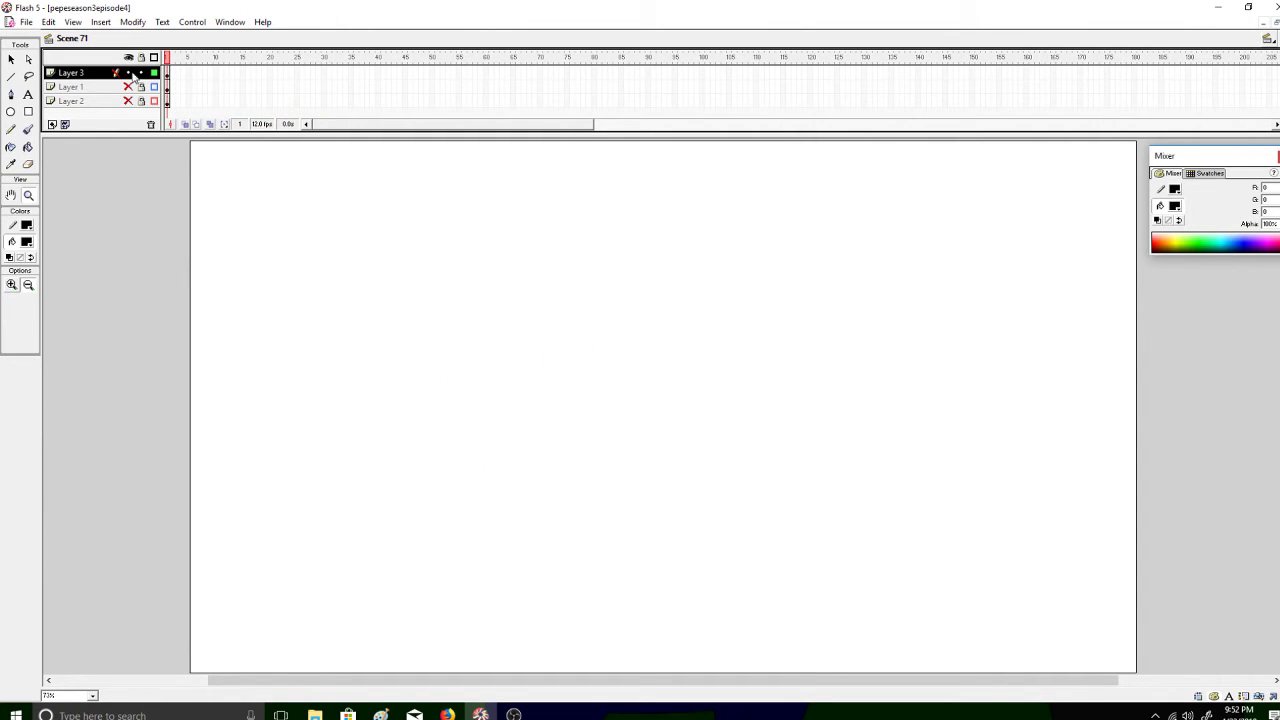
pyautogui.click(128, 72)
# Insert a blank keyframe at frame 2 of Layer 3 and turn on onion skinning to show frame 1
pyautogui.rightClick(175, 73)
pyautogui.click(218, 148)
pyautogui.click(185, 124)
pyautogui.moveTo(170, 58); pyautogui.dragTo(166, 60)
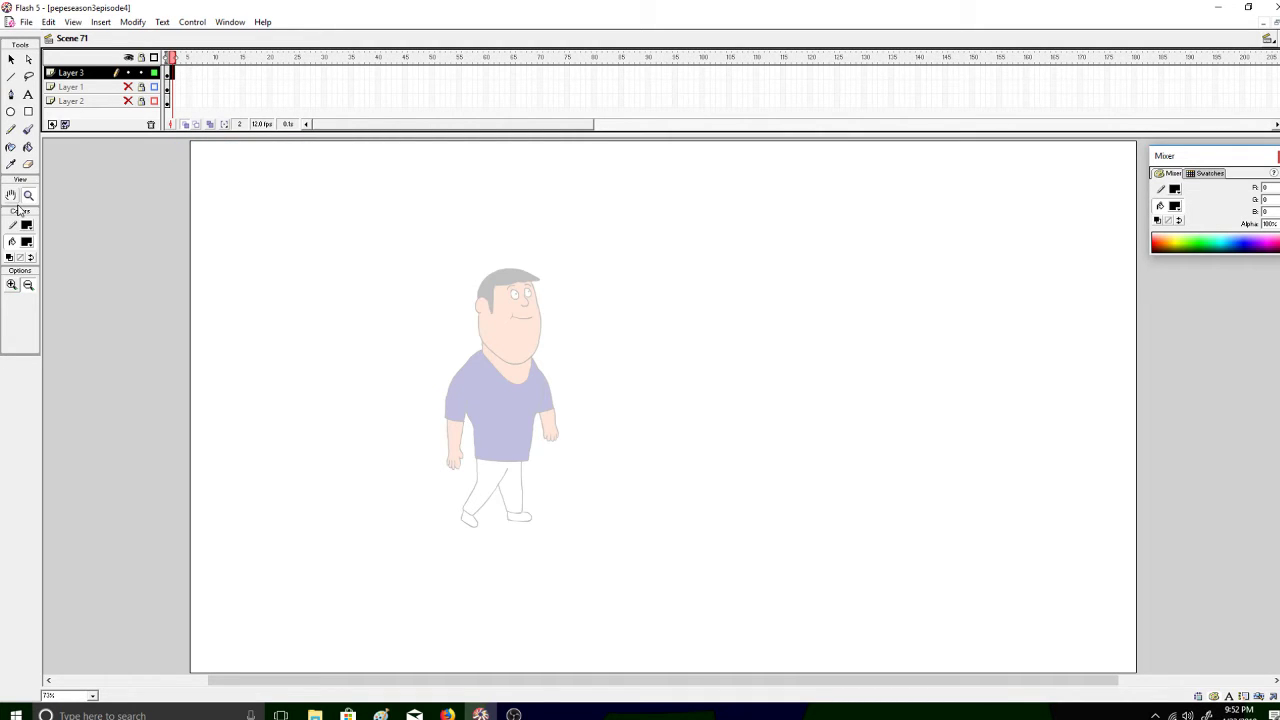
# Trace the man's ear, jaw, face outline and lower hairline with the Brush on frame 2 of Layer 3
pyautogui.click(566, 328)
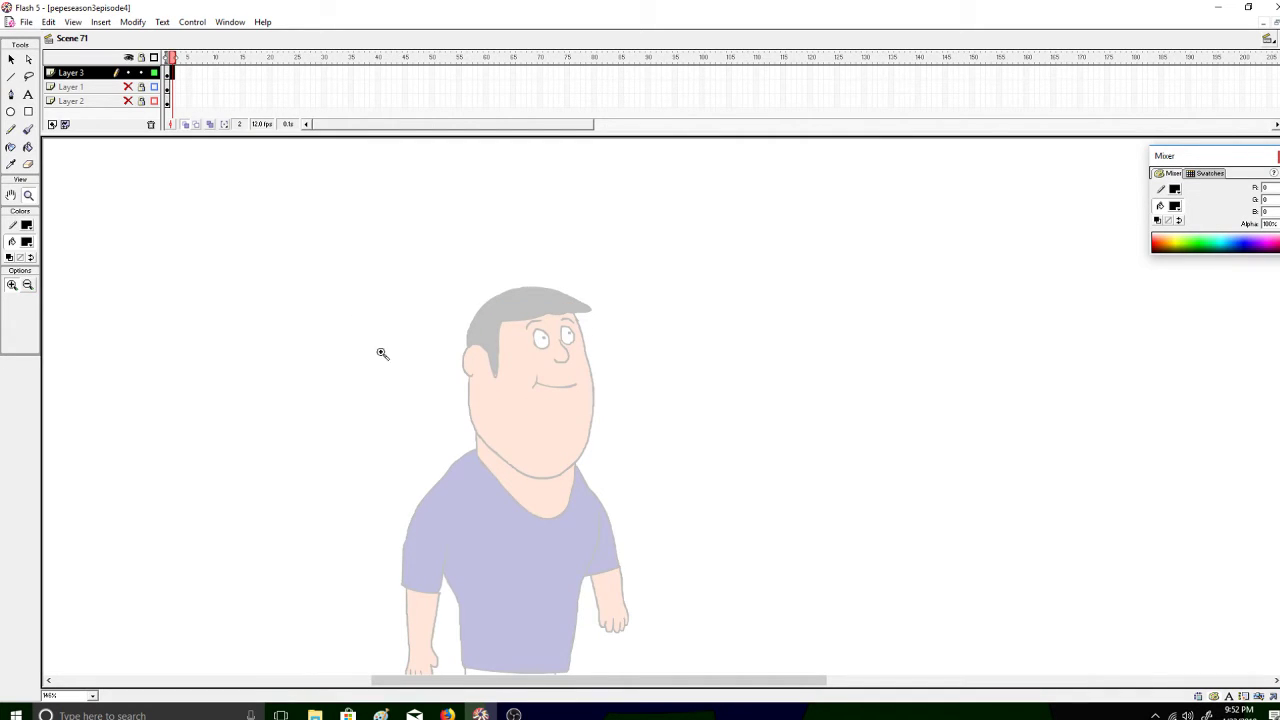
pyautogui.click(28, 130)
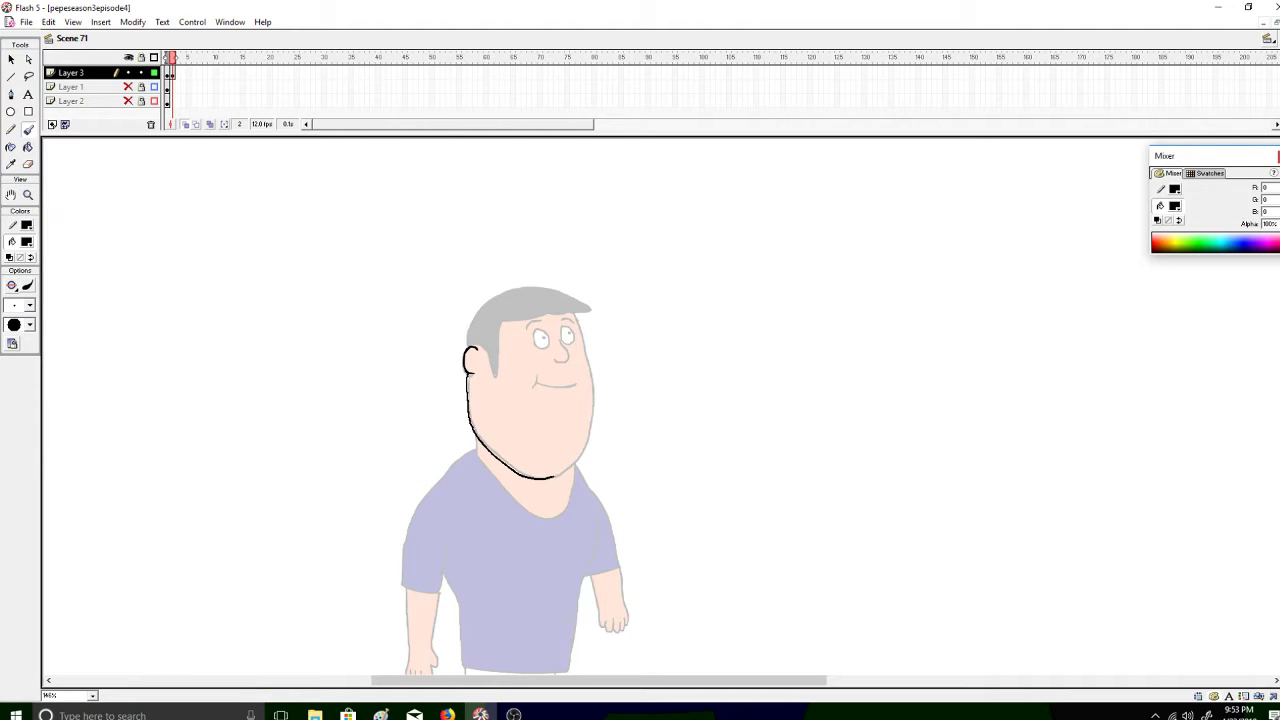
pyautogui.moveTo(592, 410); pyautogui.dragTo(585, 343)
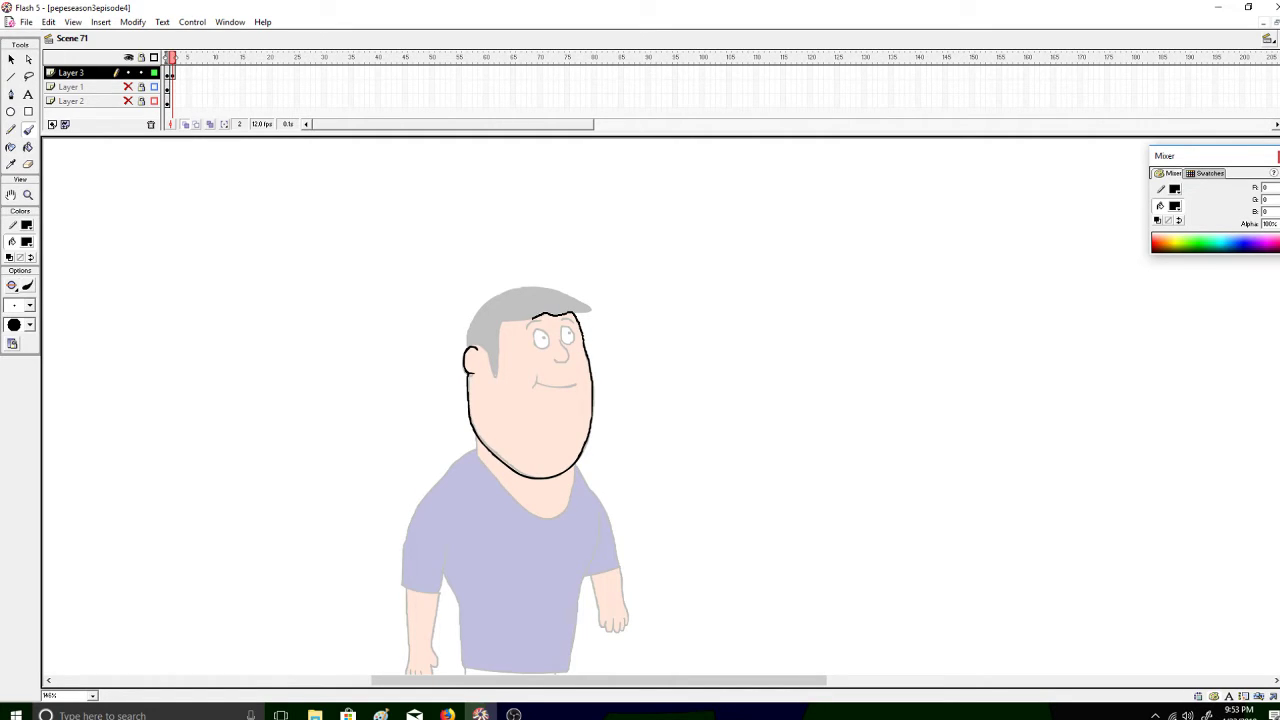
pyautogui.moveTo(510, 320); pyautogui.dragTo(495, 376)
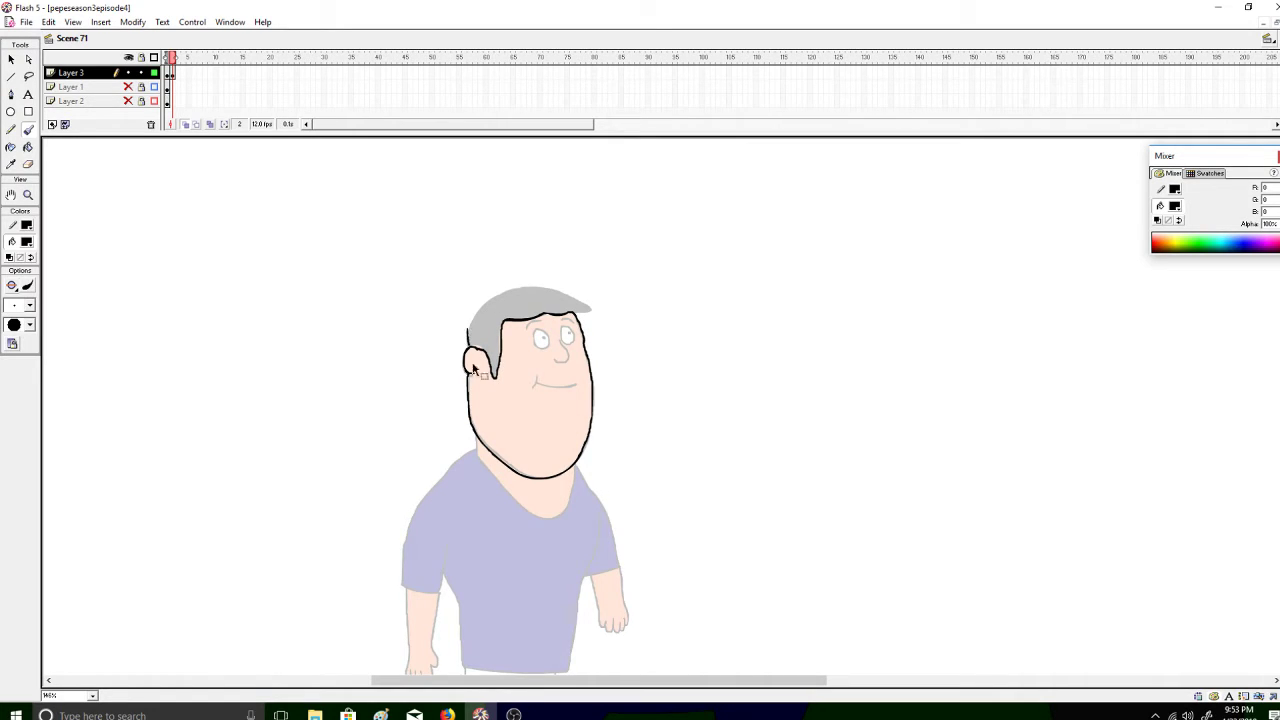
# Switch to Firefox, try Maoli Radio and Salsa Cubana Radio on Pandora, and check the YouTube live dashboard
pyautogui.click(447, 714)
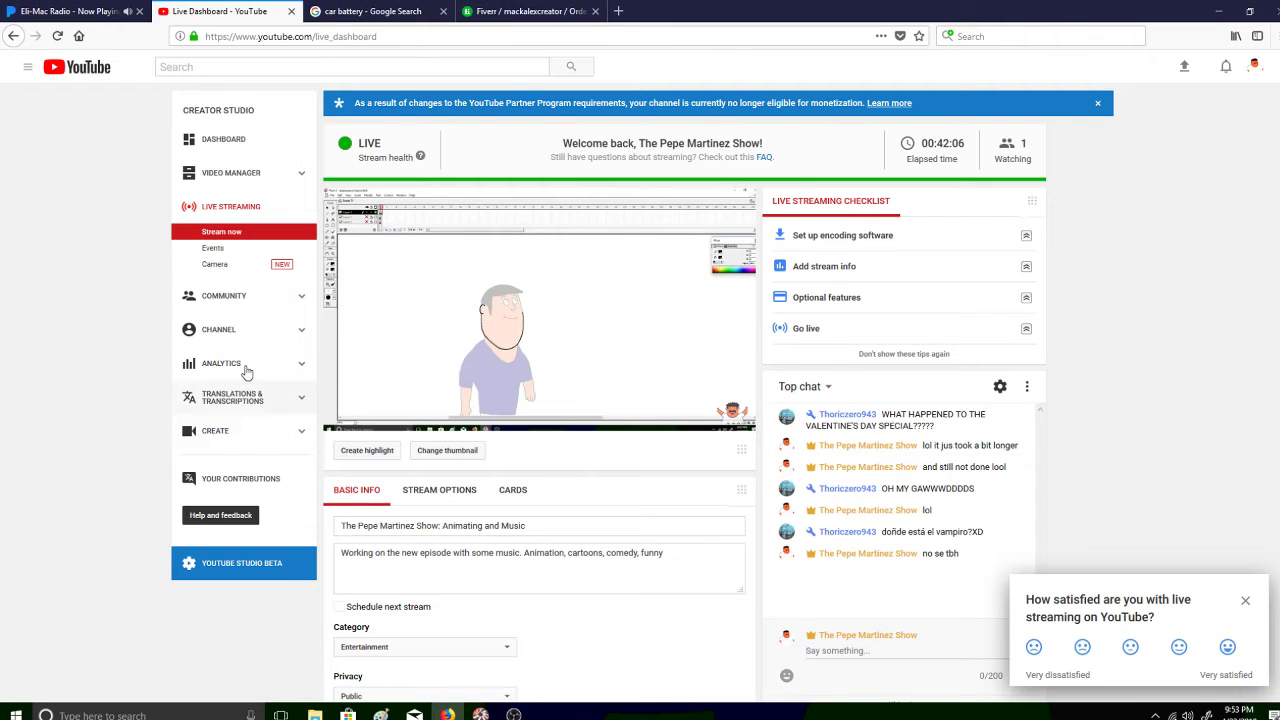
pyautogui.click(70, 11)
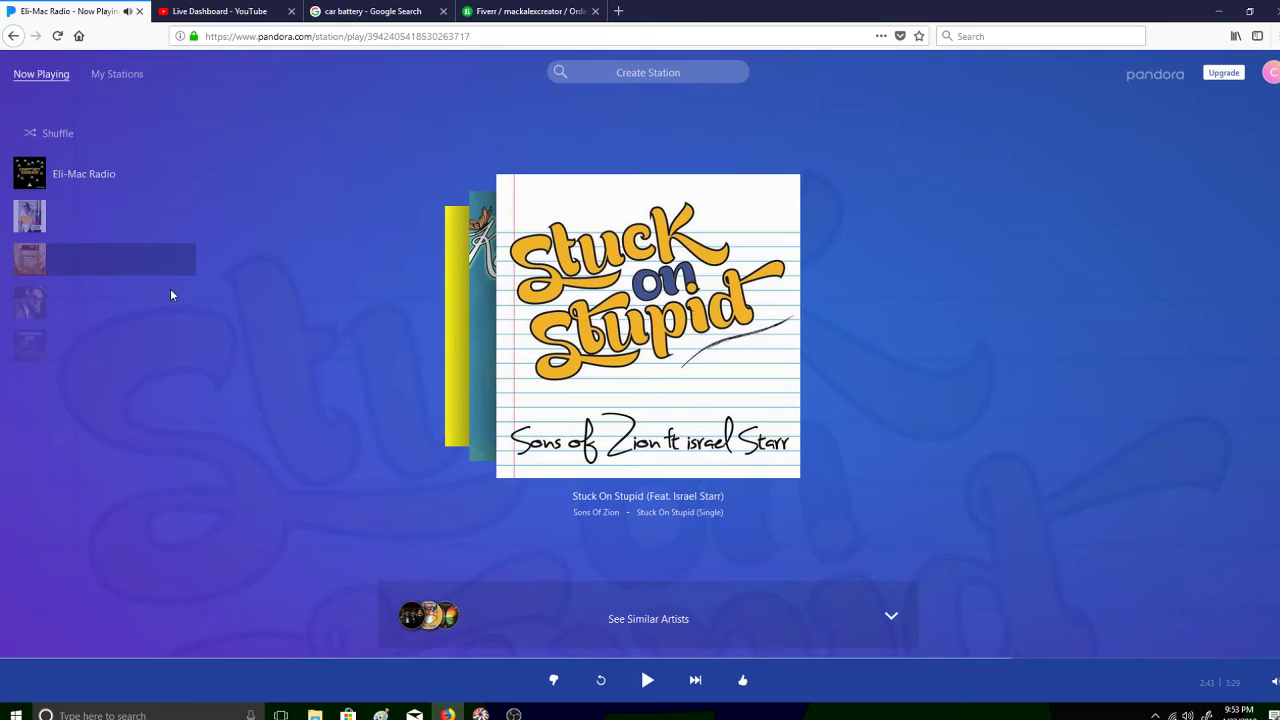
pyautogui.click(174, 268)
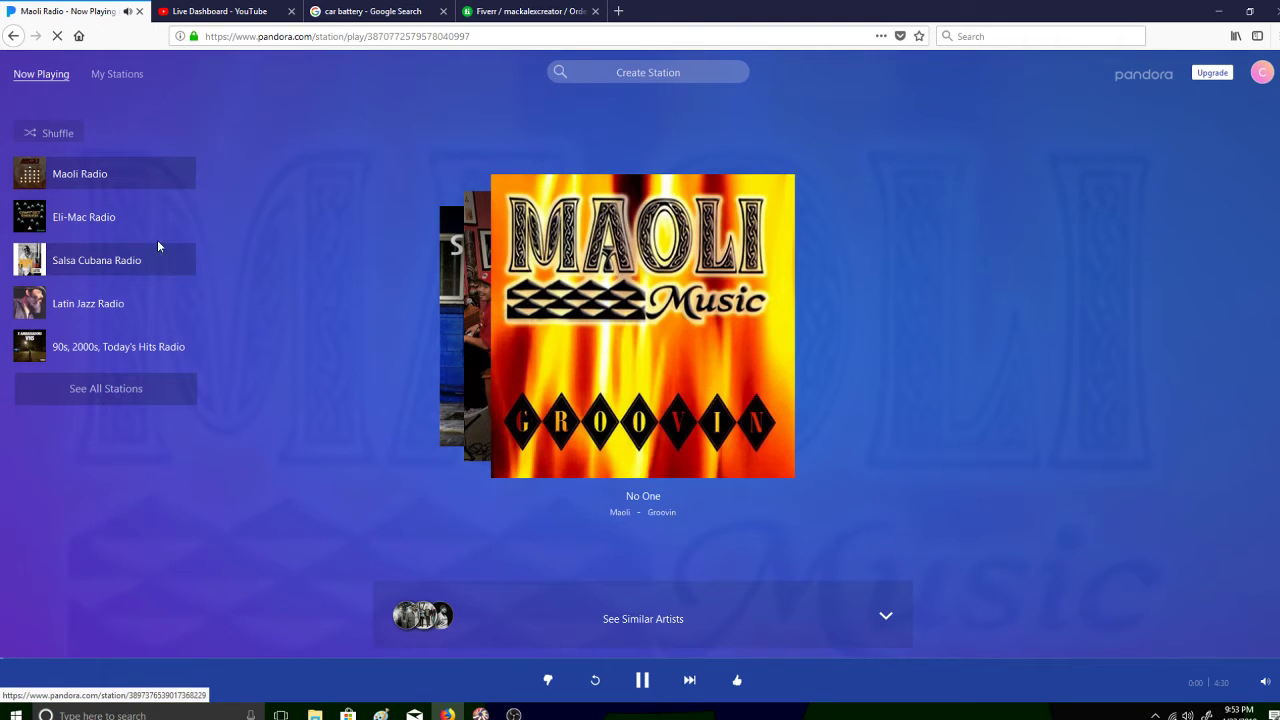
pyautogui.click(156, 264)
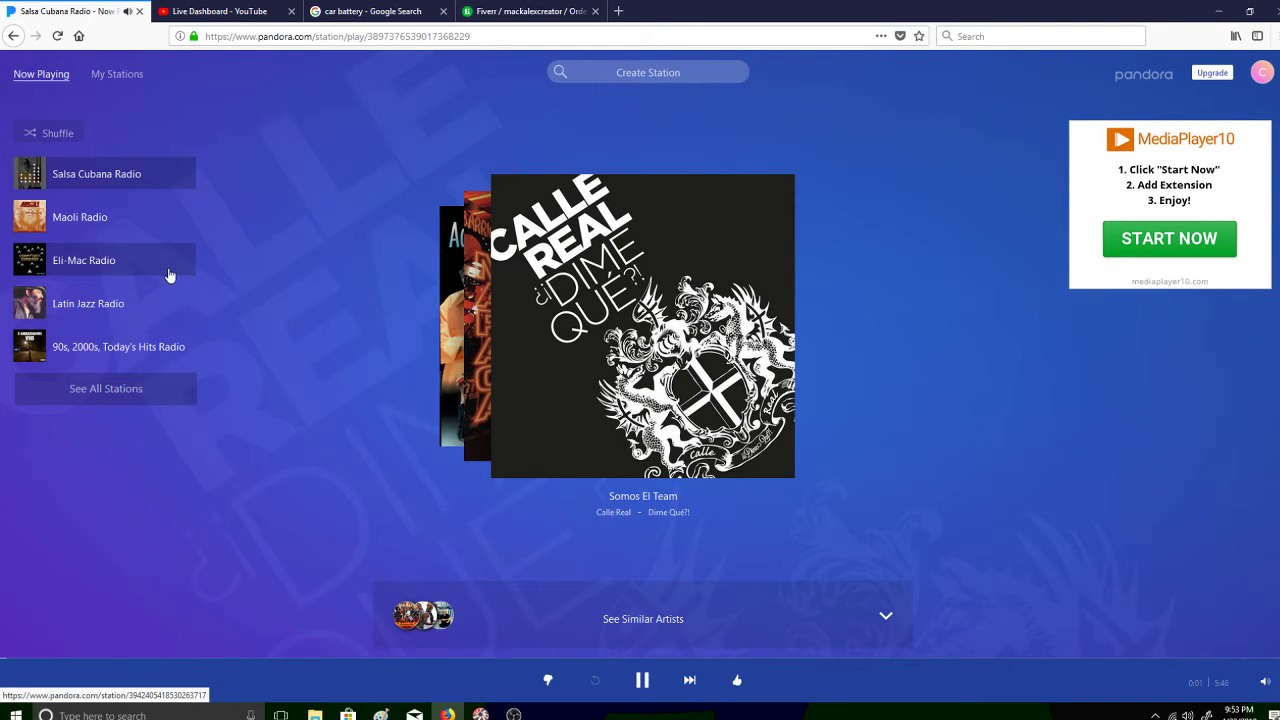
pyautogui.click(160, 222)
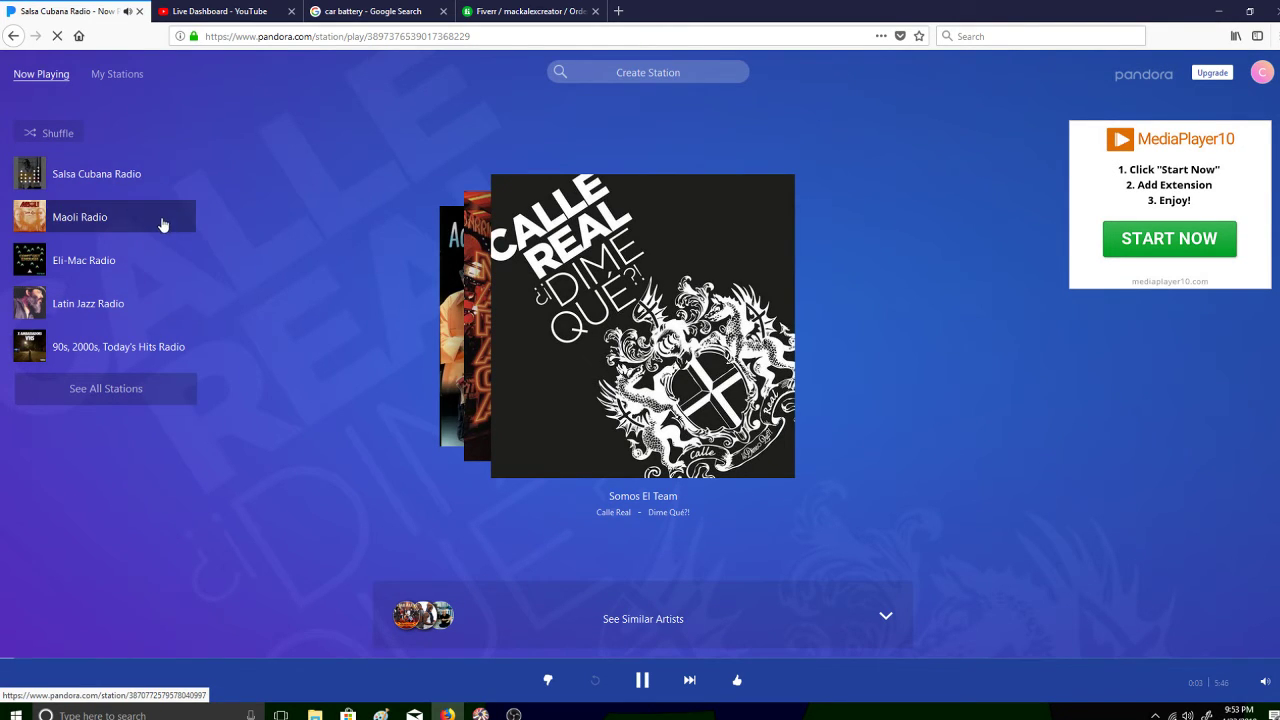
pyautogui.click(238, 12)
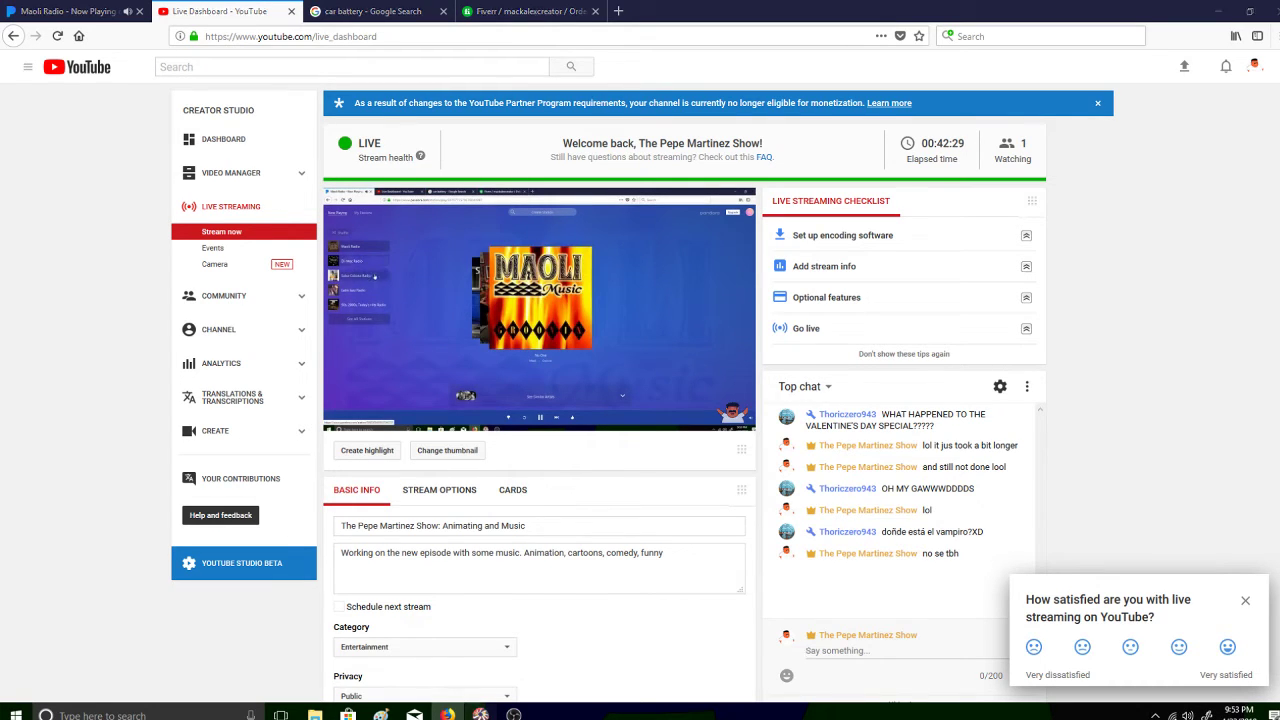
pyautogui.click(480, 714)
pyautogui.click(447, 714)
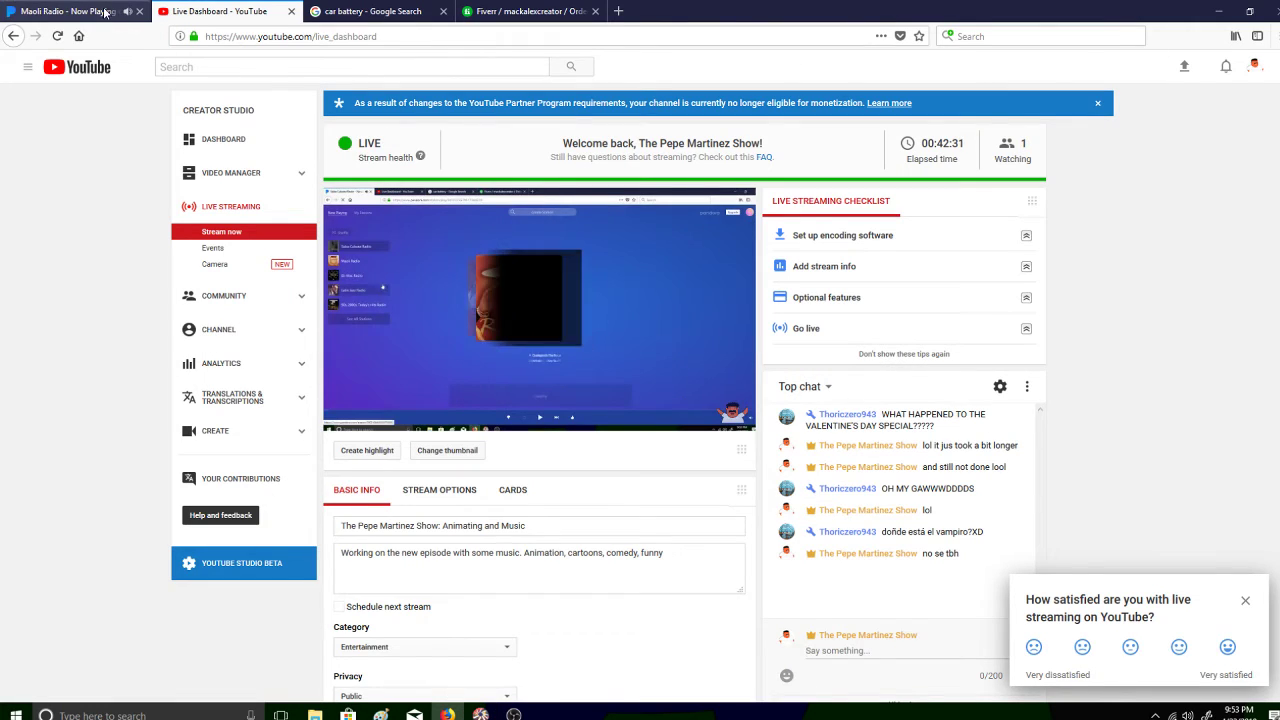
# Sample Latin Jazz Radio on Pandora, play Salsa Cubana Radio instead, and return to Flash 5
pyautogui.click(72, 11)
pyautogui.click(150, 316)
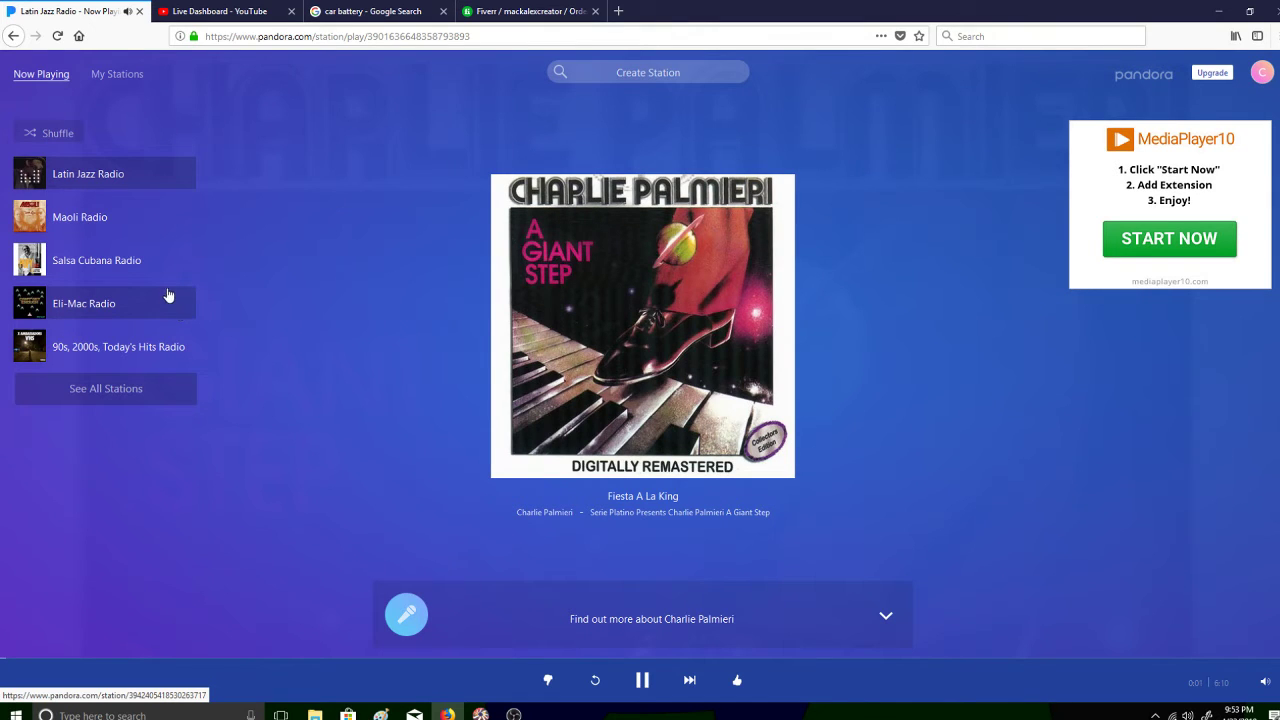
pyautogui.click(162, 274)
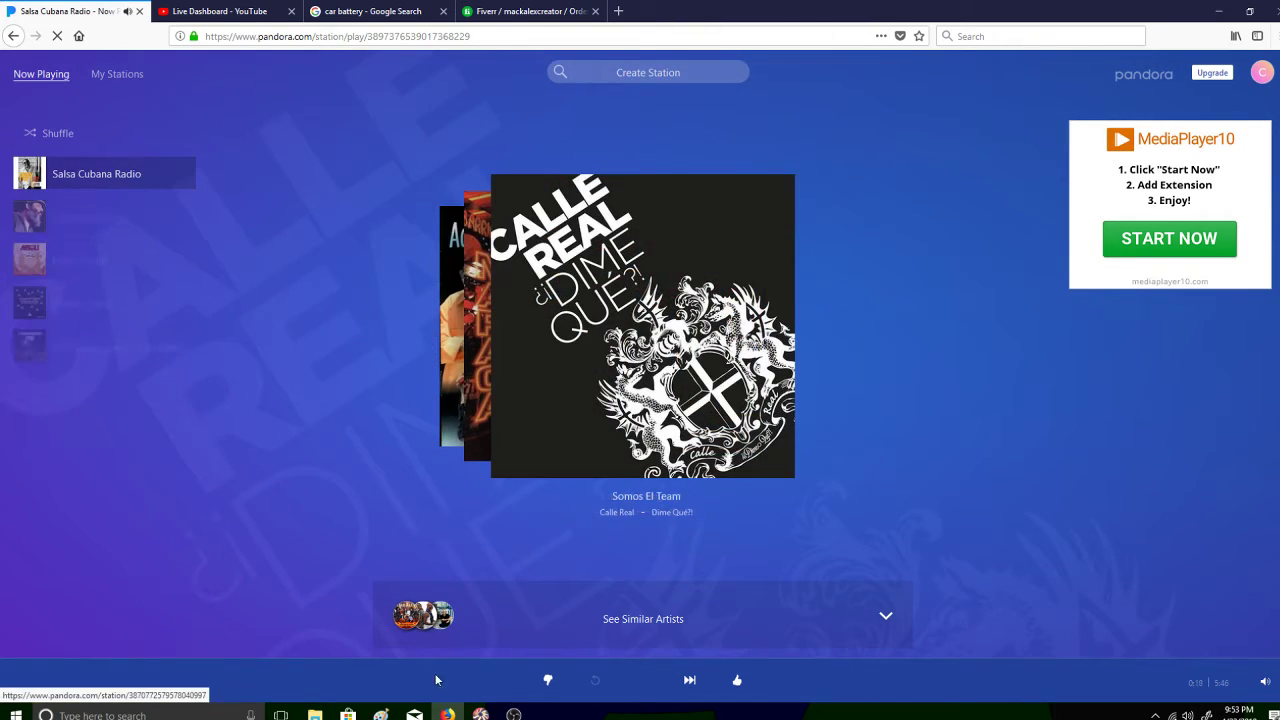
pyautogui.hotkey('alt', 'Tab')
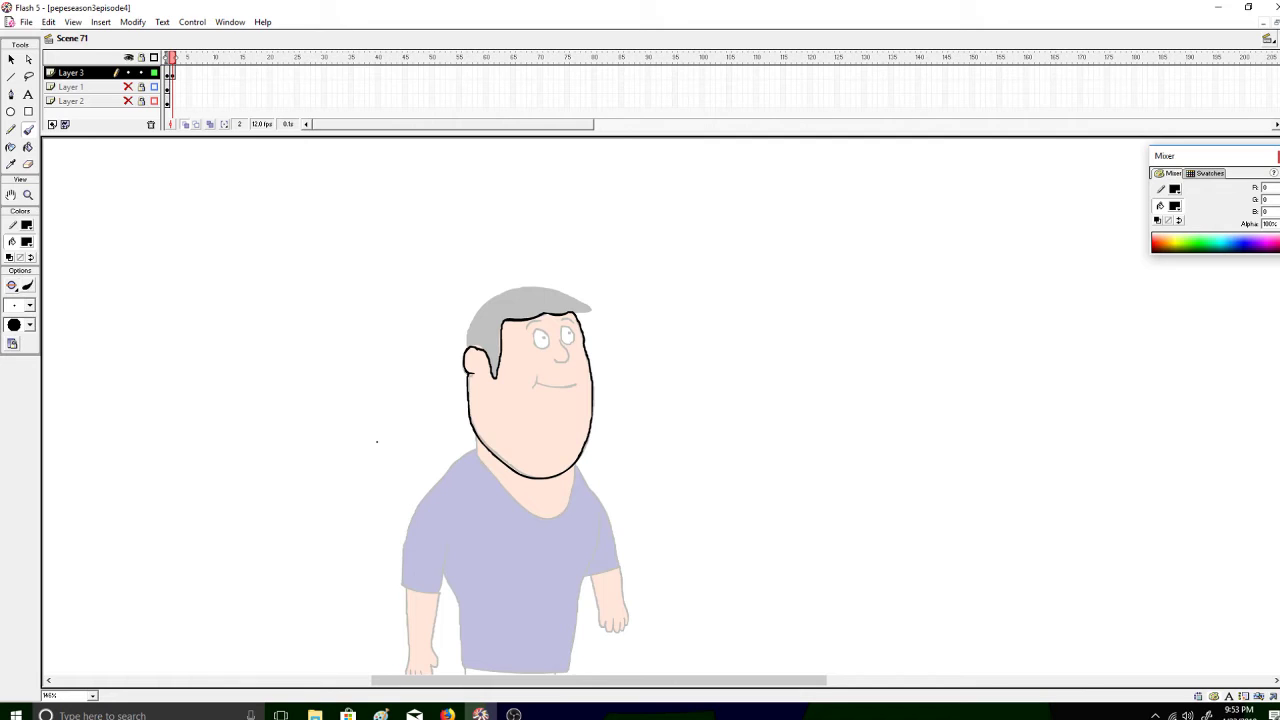
pyautogui.click(447, 714)
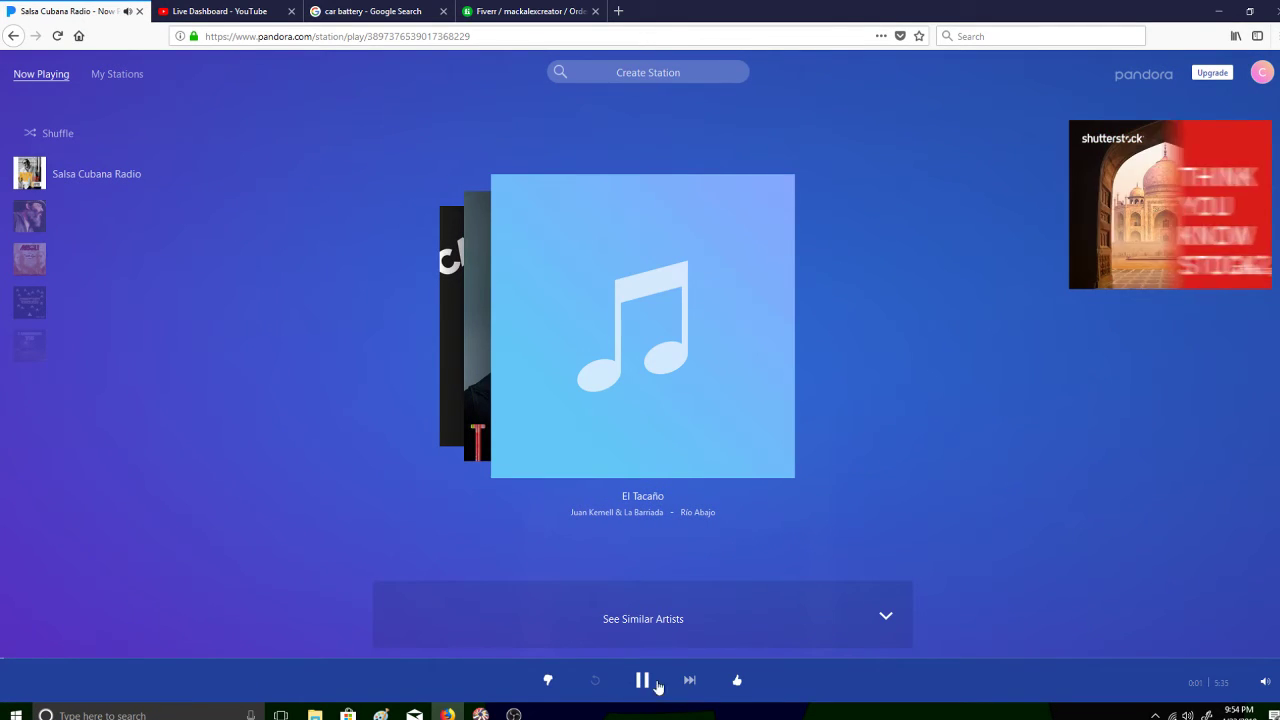
pyautogui.click(480, 714)
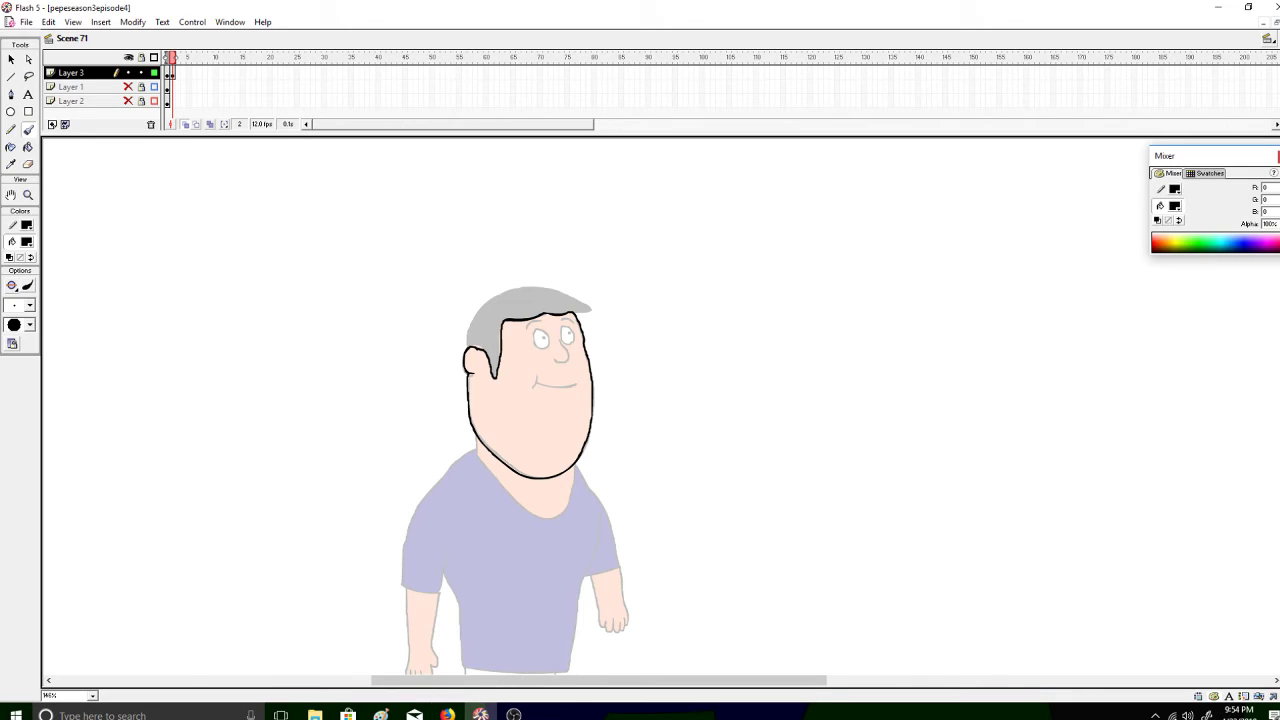
# Trace the top of the man's hair, his eyes, nose and smiling mouth over the onion-skinned face
pyautogui.moveTo(467, 328)
pyautogui.mouseDown()
pyautogui.moveTo(517, 288)
pyautogui.moveTo(592, 306)
pyautogui.mouseUp()
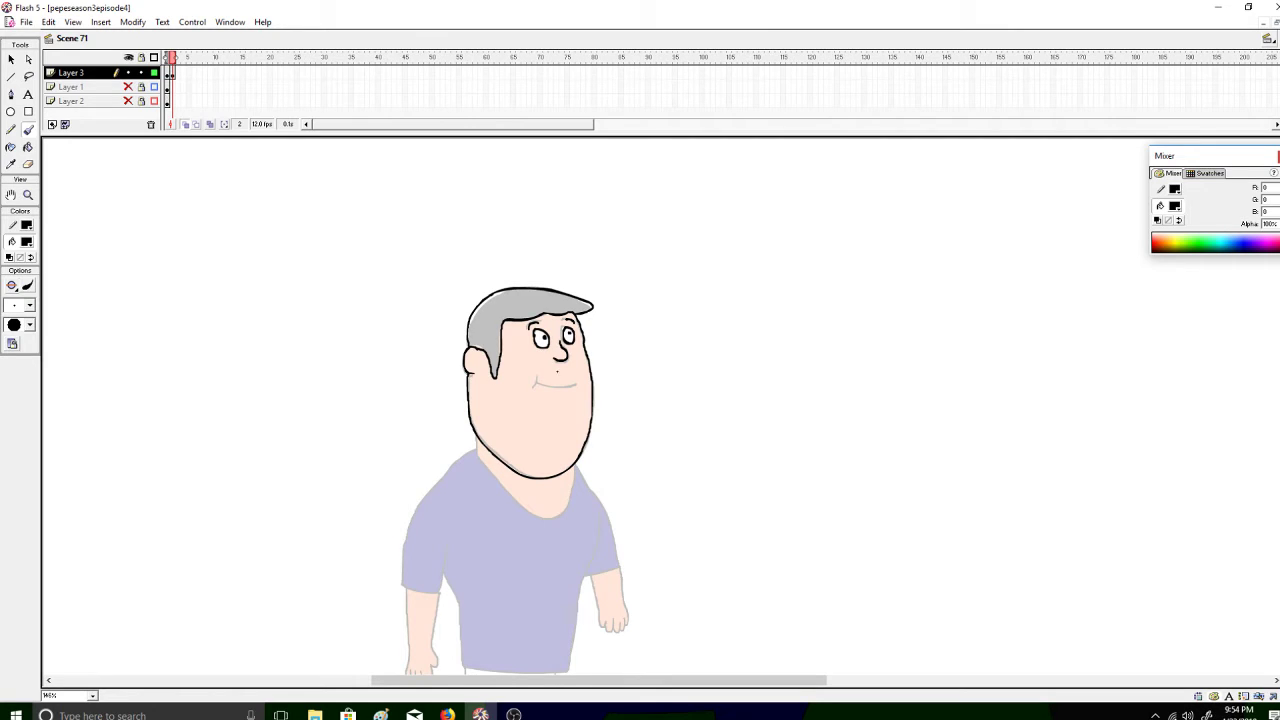
pyautogui.moveTo(536, 376)
pyautogui.mouseDown()
pyautogui.moveTo(535, 388)
pyautogui.moveTo(567, 386)
pyautogui.moveTo(563, 400)
pyautogui.moveTo(576, 388)
pyautogui.moveTo(557, 403)
pyautogui.moveTo(584, 380)
pyautogui.mouseUp()
pyautogui.hotkey('ctrl', 'z')
pyautogui.hotkey('ctrl', 'z')
pyautogui.hotkey('ctrl', 'z')
pyautogui.hotkey('ctrl', 'z')
pyautogui.hotkey('ctrl', 'z')
pyautogui.scroll(-4, 673, 468)
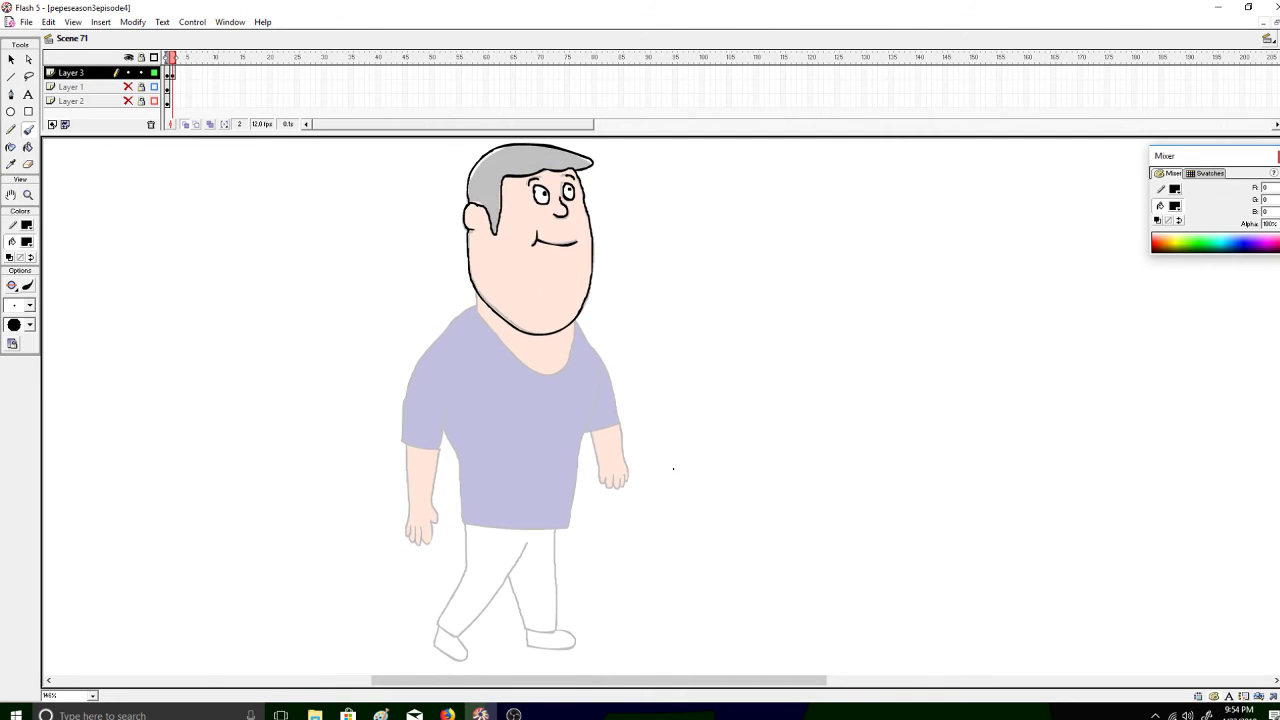
# Check the YouTube live dashboard in Firefox and return to Flash 5
pyautogui.click(447, 714)
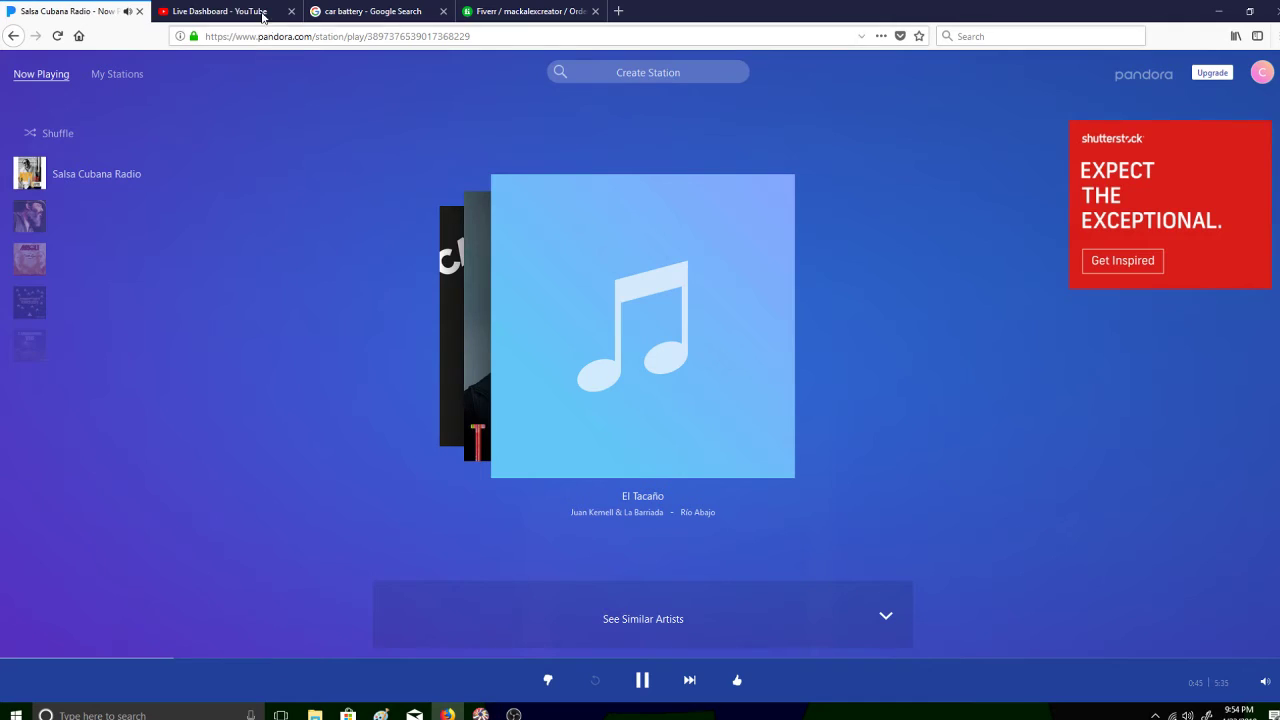
pyautogui.click(205, 11)
pyautogui.click(480, 714)
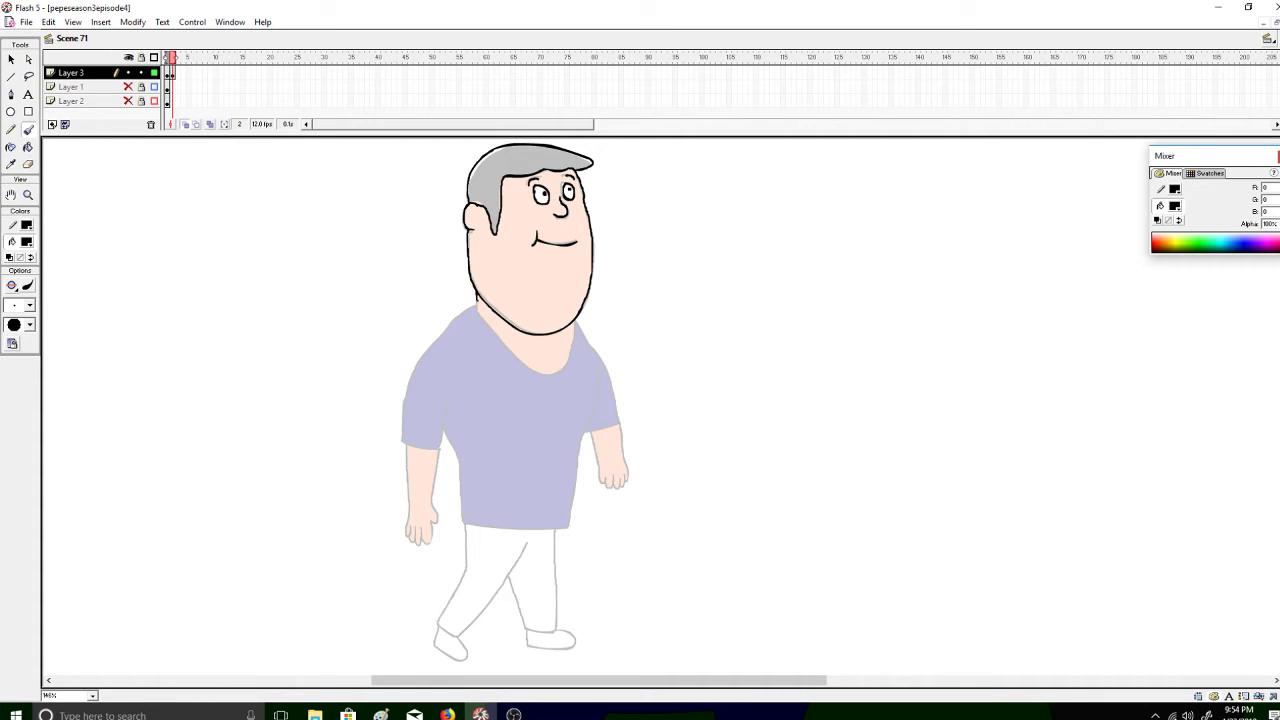
# Draw the man's neck, shirt collar, rear shoulder and rear sleeve over the onion-skinned figure
pyautogui.moveTo(478, 314)
pyautogui.mouseDown()
pyautogui.moveTo(514, 359)
pyautogui.moveTo(554, 377)
pyautogui.moveTo(575, 320)
pyautogui.mouseUp()
pyautogui.hotkey('ctrl', 'z')
pyautogui.moveTo(459, 314); pyautogui.dragTo(445, 331)
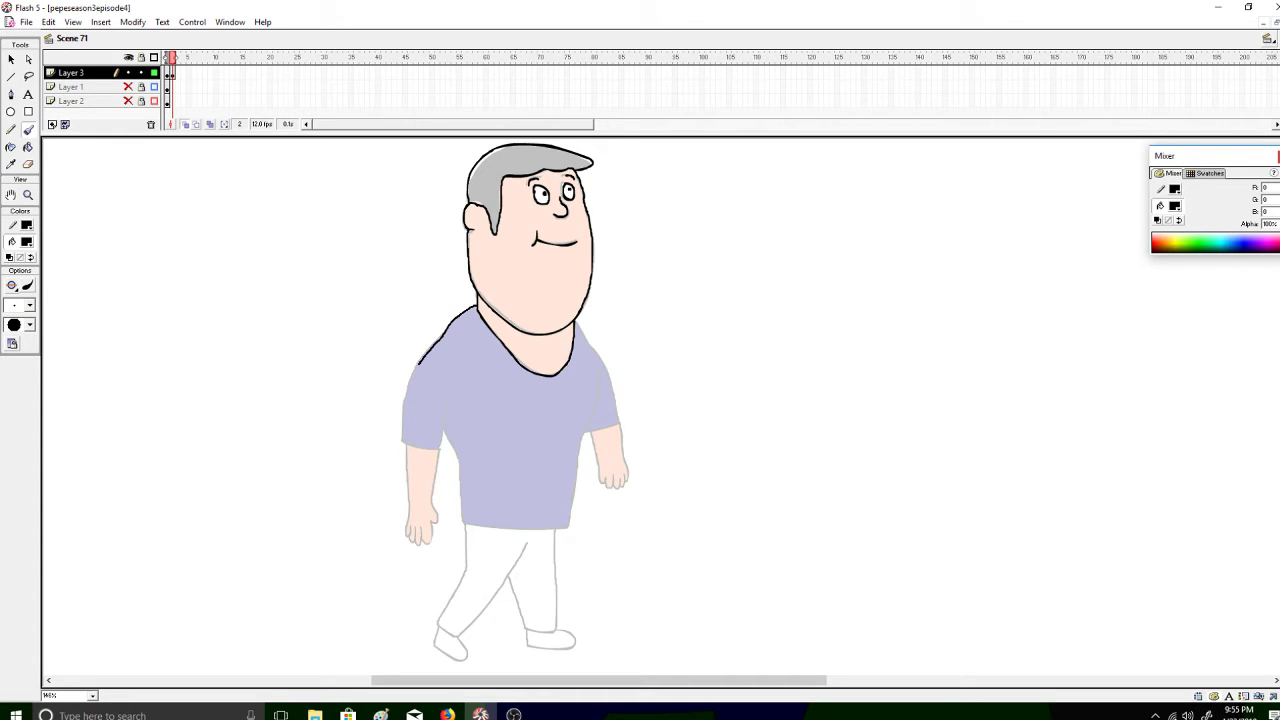
pyautogui.moveTo(408, 384)
pyautogui.mouseDown()
pyautogui.moveTo(394, 440)
pyautogui.moveTo(437, 449)
pyautogui.moveTo(451, 403)
pyautogui.mouseUp()
# Draw the rear forearm and hand swung slightly behind the onion-skinned arm, undoing strokes that miss
pyautogui.moveTo(396, 443); pyautogui.dragTo(397, 509)
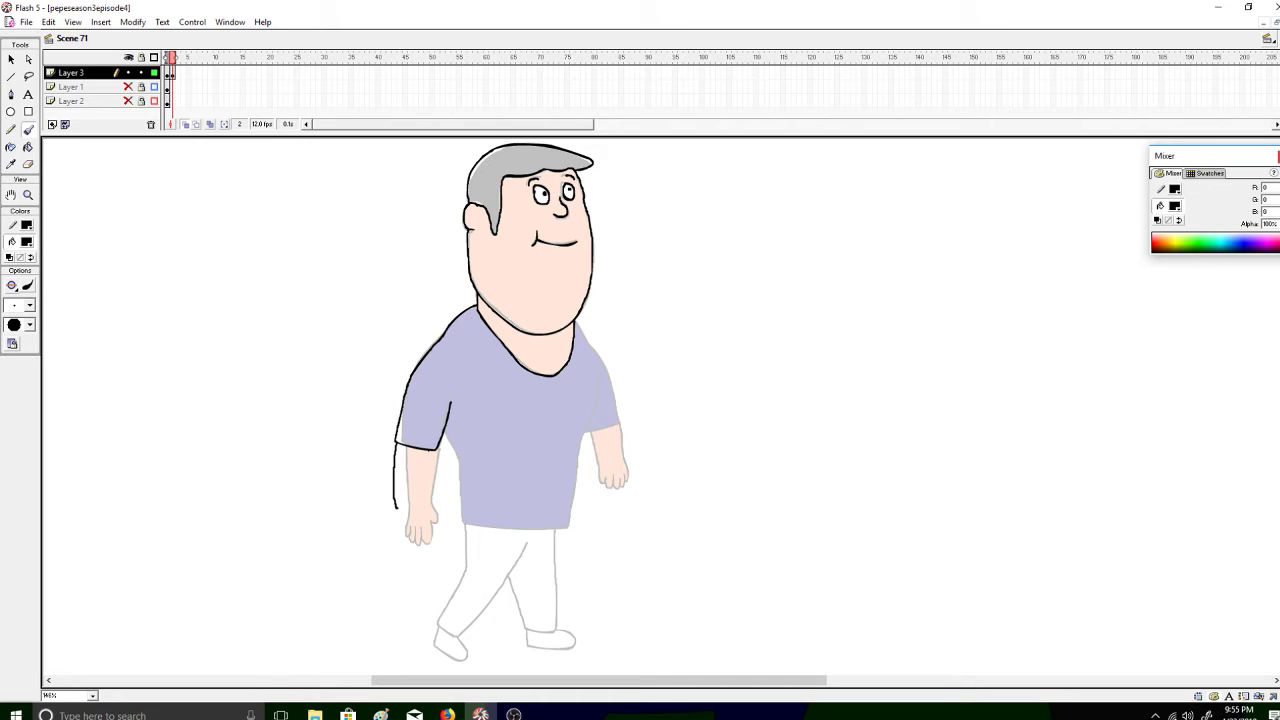
pyautogui.hotkey('ctrl', 'z')
pyautogui.moveTo(394, 444); pyautogui.dragTo(400, 516)
pyautogui.hotkey('ctrl', 'z')
pyautogui.moveTo(430, 452); pyautogui.dragTo(417, 510)
pyautogui.hotkey('ctrl', 'z')
pyautogui.moveTo(431, 452)
pyautogui.mouseDown()
pyautogui.moveTo(417, 549)
pyautogui.moveTo(398, 548)
pyautogui.mouseUp()
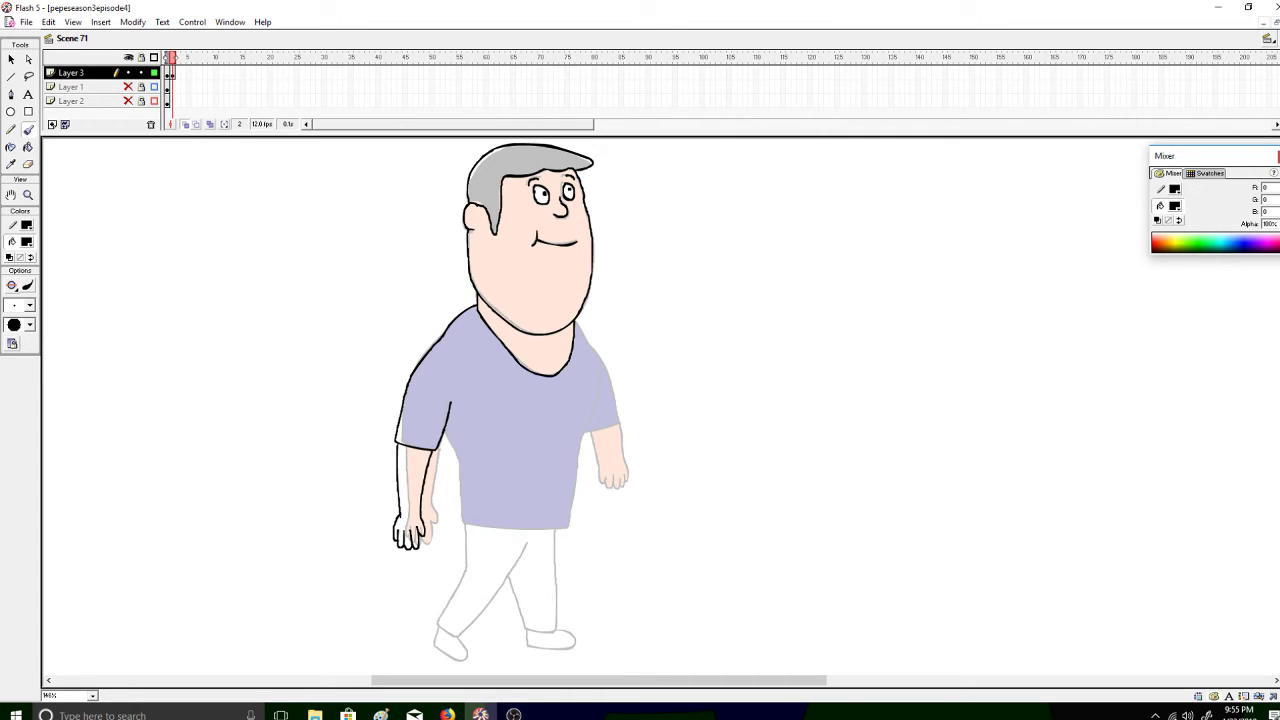
# Draw the shirt's sides, hem and front sleeve, and start the front forearm swung forward of the onion-skinned arm
pyautogui.moveTo(453, 452)
pyautogui.mouseDown()
pyautogui.moveTo(469, 526)
pyautogui.moveTo(565, 529)
pyautogui.moveTo(576, 430)
pyautogui.moveTo(607, 339)
pyautogui.moveTo(575, 336)
pyautogui.moveTo(620, 434)
pyautogui.mouseUp()
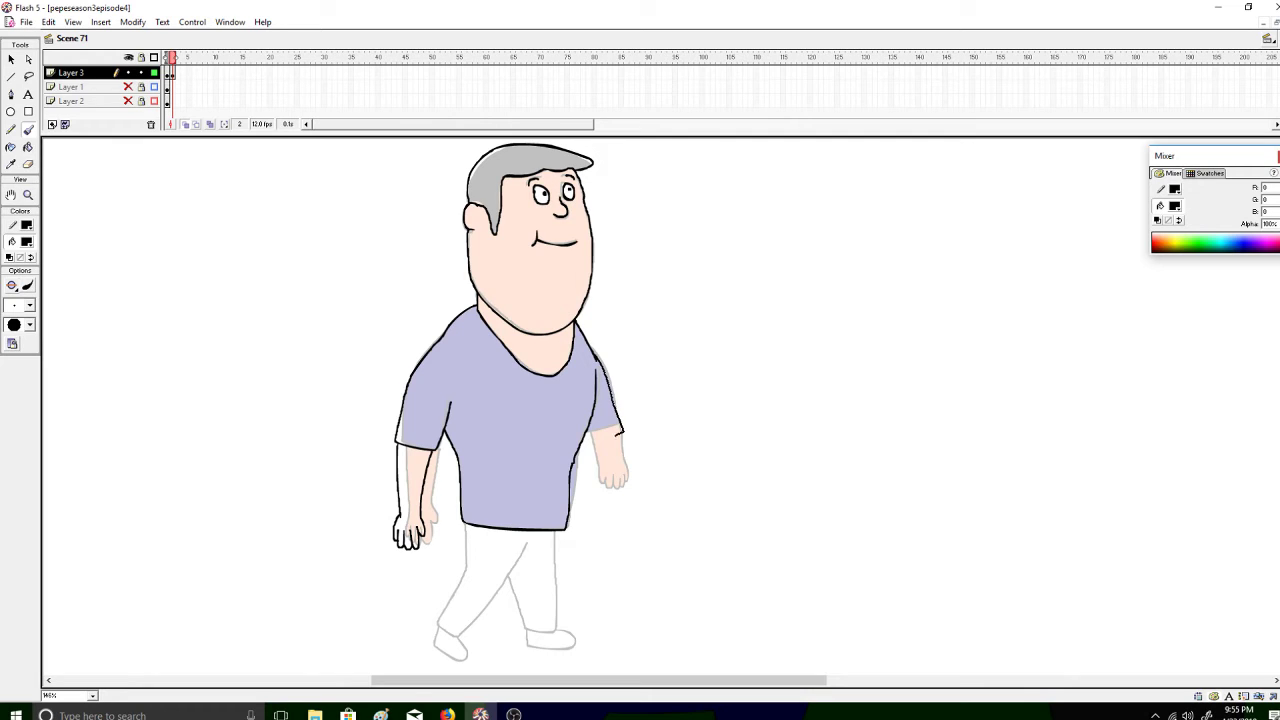
pyautogui.moveTo(598, 356); pyautogui.dragTo(638, 465)
pyautogui.hotkey('ctrl', 'z')
pyautogui.moveTo(639, 470); pyautogui.dragTo(640, 490)
pyautogui.hotkey('ctrl', 'z')
pyautogui.hotkey('ctrl', 'z')
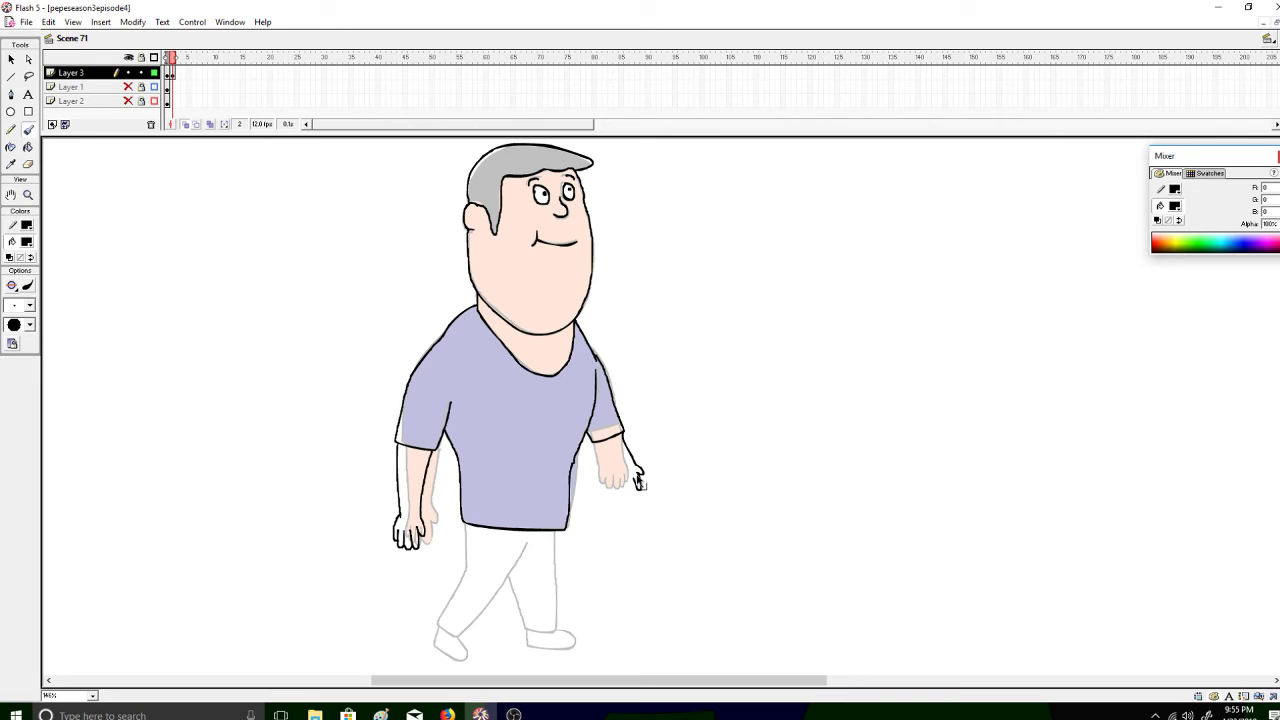
# Draw the fingers of the front hand, undoing and redoing the latest strokes to compare them
pyautogui.moveTo(634, 475); pyautogui.dragTo(639, 489)
pyautogui.hotkey('ctrl', 'z')
pyautogui.hotkey('ctrl', 'y')
pyautogui.hotkey('ctrl', 'z')
pyautogui.hotkey('ctrl', 'y')
pyautogui.hotkey('ctrl', 'y')
pyautogui.hotkey('ctrl', 'z')
pyautogui.hotkey('ctrl', 'y')
# Draw the man's legs and shoes in a wider stride than the onion-skinned pose
pyautogui.moveTo(464, 526); pyautogui.dragTo(441, 604)
pyautogui.hotkey('ctrl', 'z')
pyautogui.moveTo(463, 524)
pyautogui.mouseDown()
pyautogui.moveTo(429, 613)
pyautogui.moveTo(441, 627)
pyautogui.moveTo(523, 540)
pyautogui.moveTo(513, 589)
pyautogui.moveTo(528, 620)
pyautogui.moveTo(508, 564)
pyautogui.moveTo(545, 631)
pyautogui.moveTo(576, 629)
pyautogui.moveTo(554, 541)
pyautogui.mouseUp()
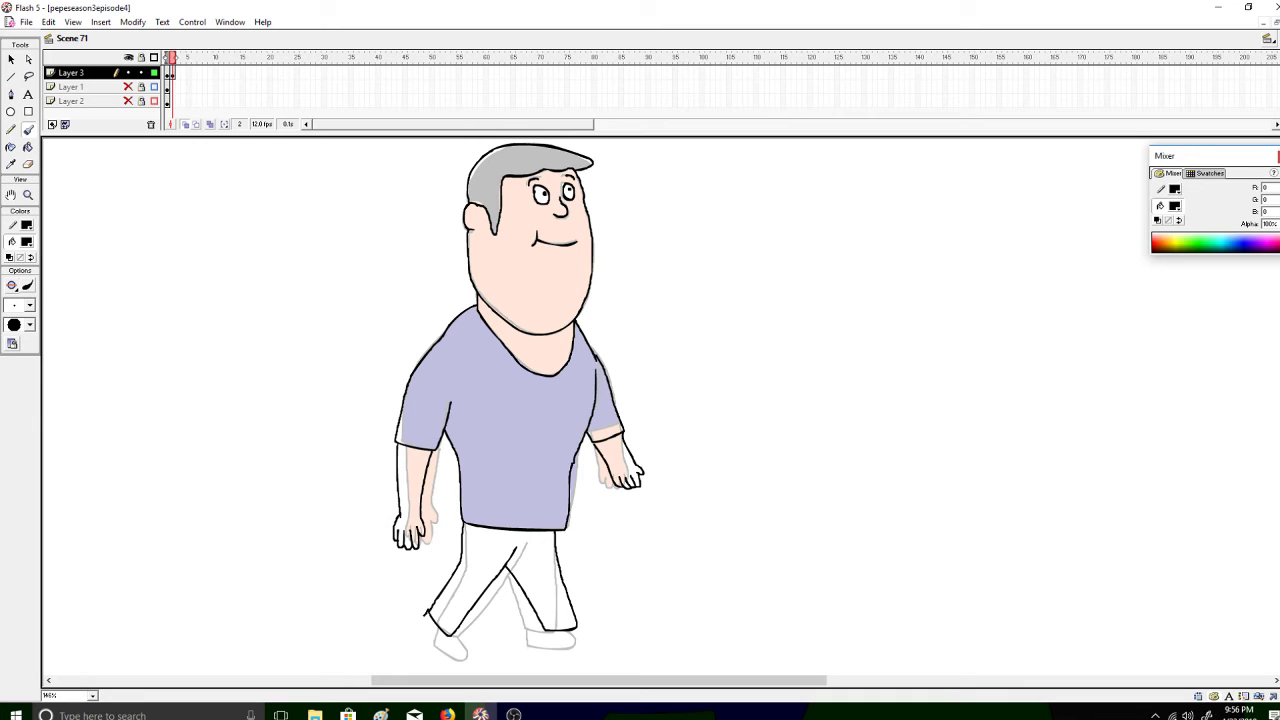
pyautogui.moveTo(422, 620)
pyautogui.mouseDown()
pyautogui.moveTo(452, 660)
pyautogui.moveTo(456, 634)
pyautogui.mouseUp()
pyautogui.moveTo(545, 648)
pyautogui.mouseDown()
pyautogui.moveTo(598, 650)
pyautogui.moveTo(582, 633)
pyautogui.moveTo(546, 631)
pyautogui.mouseUp()
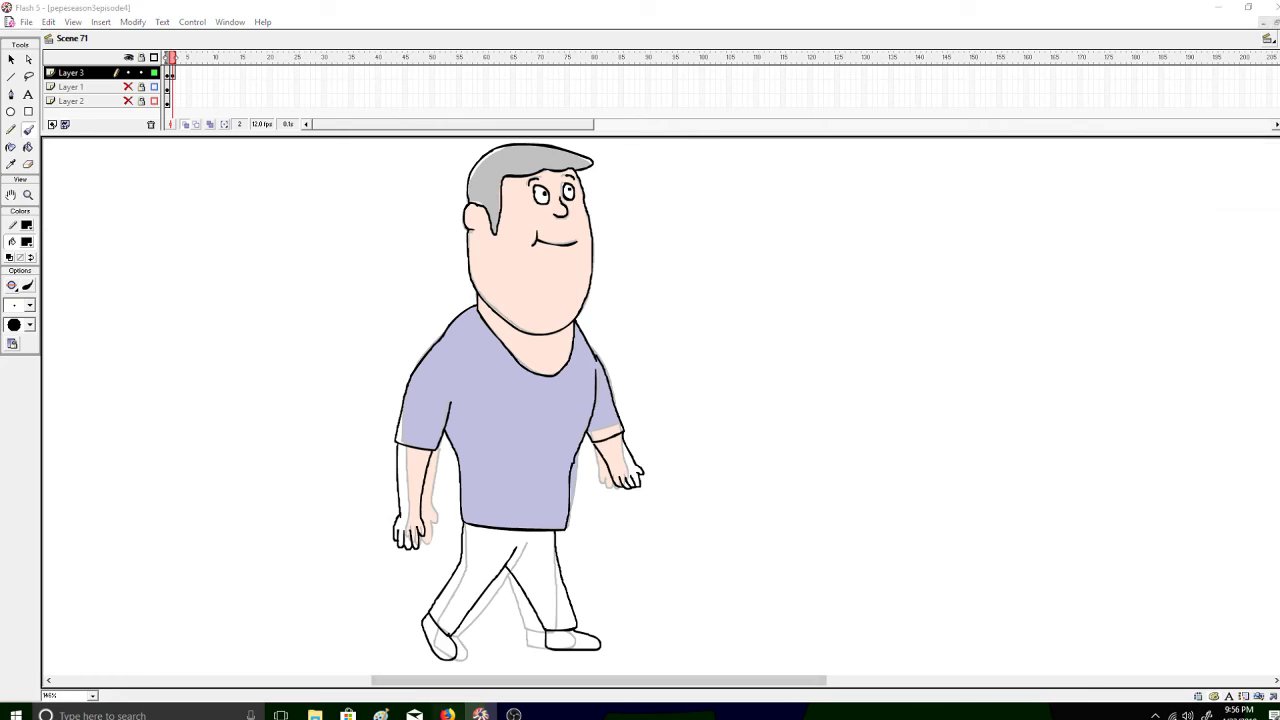
pyautogui.click(447, 714)
pyautogui.click(481, 714)
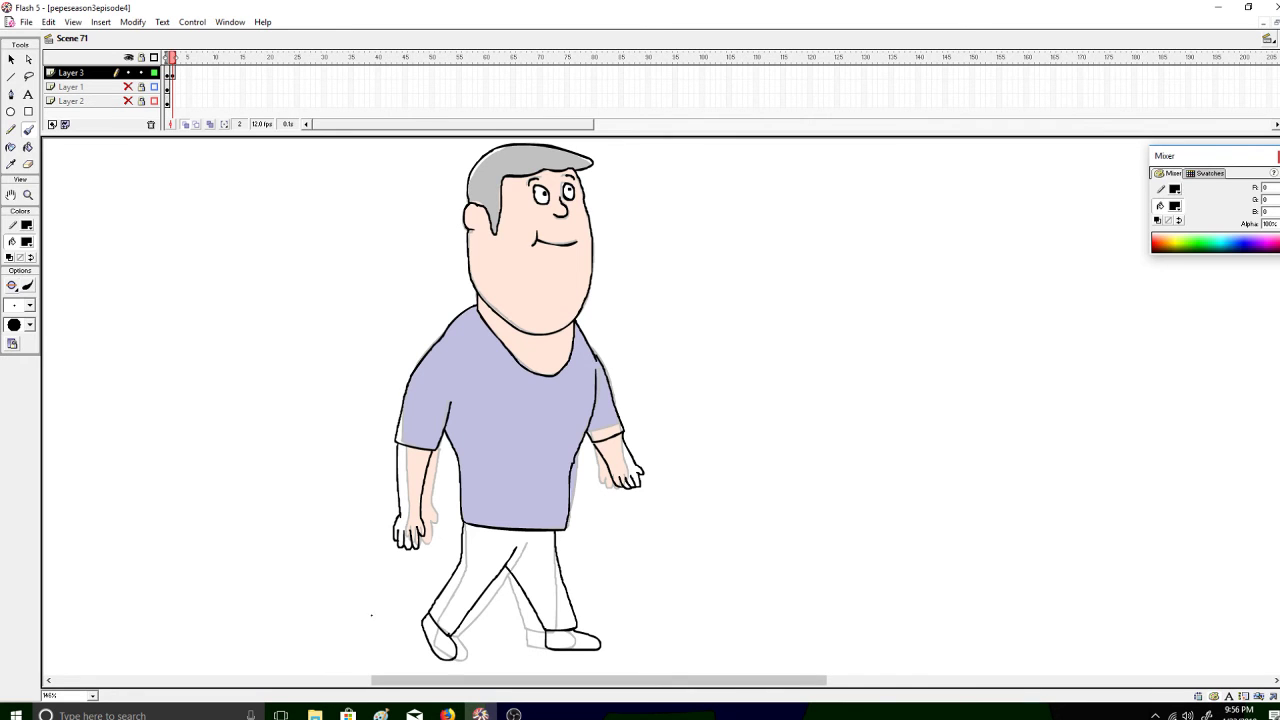
# Erase the front leg and redraw it with its shoe stepping further forward
pyautogui.moveTo(168, 58); pyautogui.dragTo(177, 62)
pyautogui.click(28, 164)
pyautogui.moveTo(517, 594)
pyautogui.mouseDown()
pyautogui.moveTo(553, 607)
pyautogui.moveTo(531, 608)
pyautogui.moveTo(568, 646)
pyautogui.moveTo(596, 648)
pyautogui.moveTo(537, 530)
pyautogui.mouseUp()
pyautogui.click(28, 129)
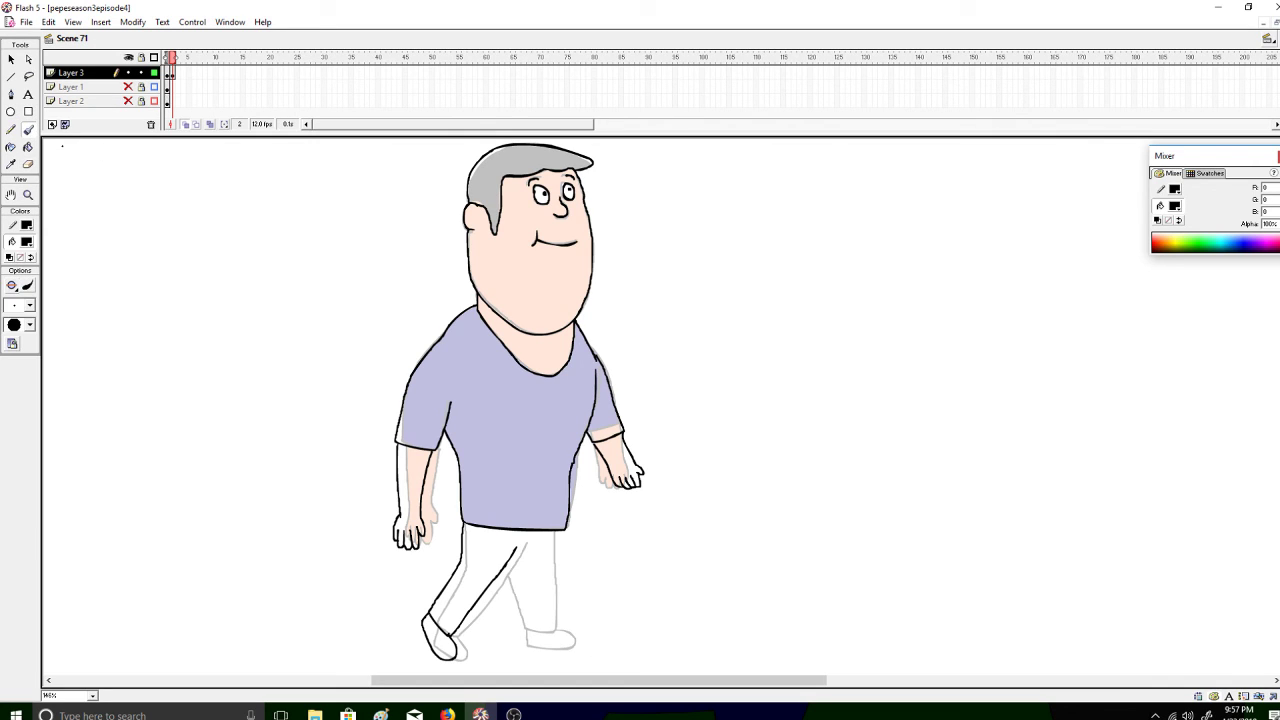
pyautogui.moveTo(514, 550)
pyautogui.mouseDown()
pyautogui.moveTo(555, 635)
pyautogui.moveTo(591, 631)
pyautogui.moveTo(562, 545)
pyautogui.mouseUp()
pyautogui.moveTo(556, 638)
pyautogui.mouseDown()
pyautogui.moveTo(582, 655)
pyautogui.moveTo(610, 645)
pyautogui.moveTo(580, 634)
pyautogui.moveTo(608, 648)
pyautogui.mouseUp()
pyautogui.hotkey('ctrl', 'z')
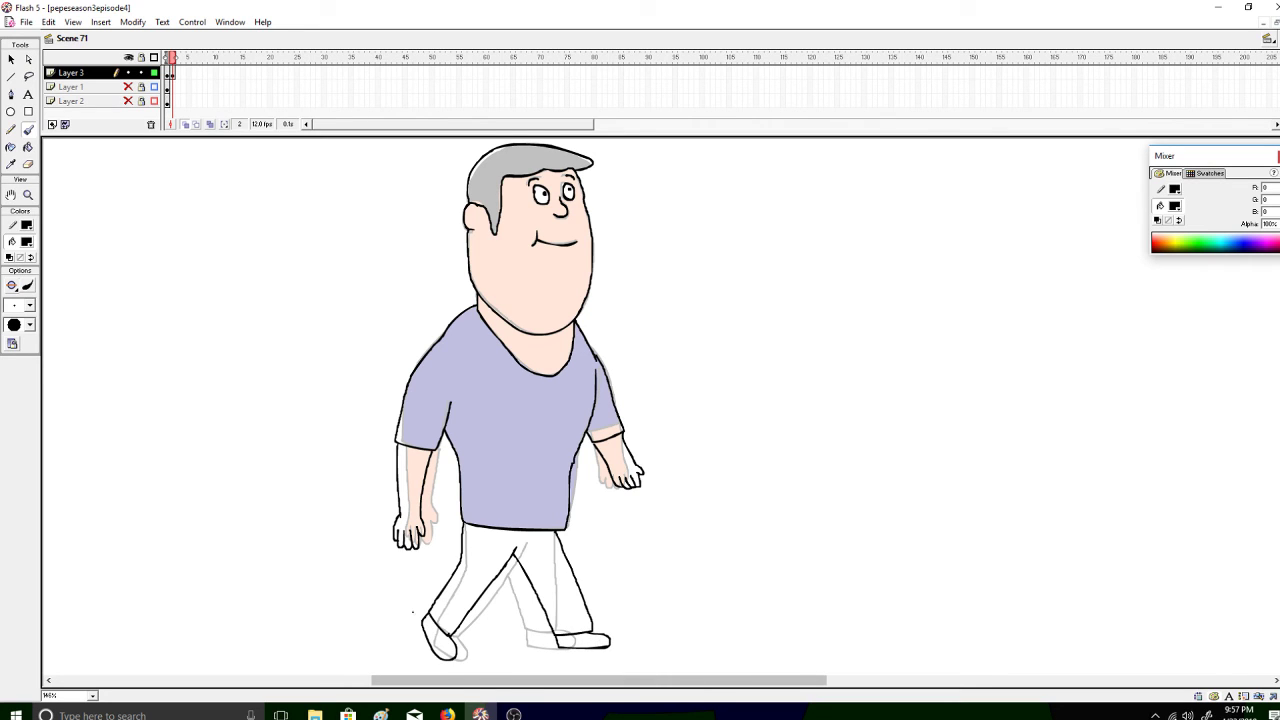
# Compare frame 2 with its neighbouring frame and undo the leg and shoe strokes
pyautogui.moveTo(175, 66); pyautogui.dragTo(172, 66)
pyautogui.hotkey('ctrl', 'z')
pyautogui.hotkey('ctrl', 'z')
pyautogui.hotkey('ctrl', 'z')
pyautogui.hotkey('ctrl', 'z')
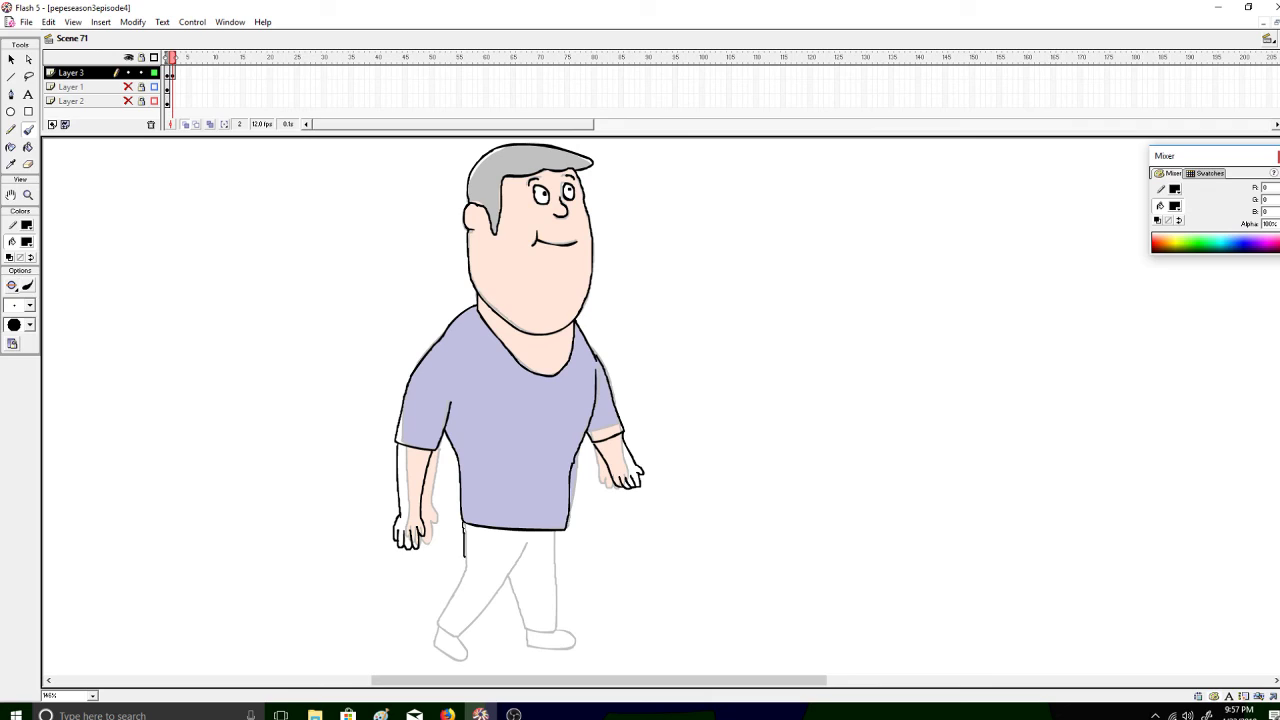
# Redraw both trouser legs and shoes in a wide stride and compare the pose with frame 1
pyautogui.moveTo(462, 568)
pyautogui.mouseDown()
pyautogui.moveTo(425, 608)
pyautogui.moveTo(436, 628)
pyautogui.moveTo(484, 606)
pyautogui.moveTo(526, 545)
pyautogui.moveTo(518, 574)
pyautogui.moveTo(569, 635)
pyautogui.moveTo(588, 631)
pyautogui.moveTo(557, 532)
pyautogui.mouseUp()
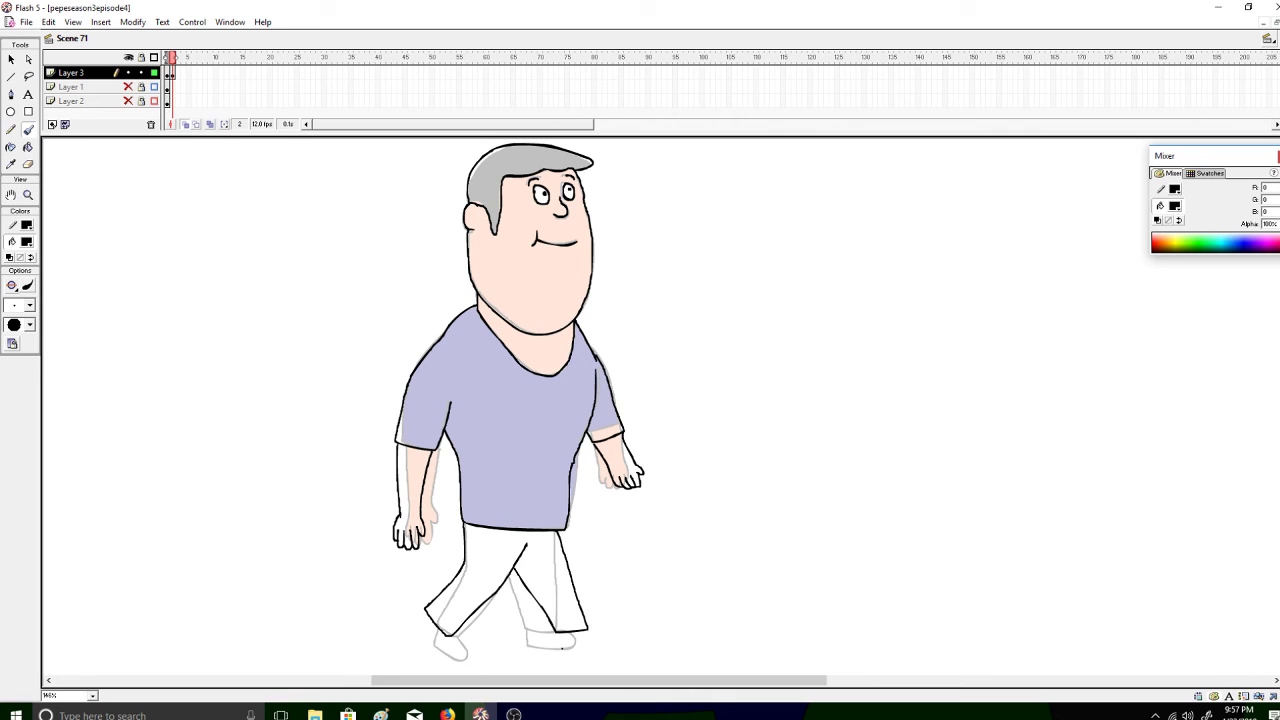
pyautogui.moveTo(570, 640); pyautogui.dragTo(600, 644)
pyautogui.hotkey('ctrl', 'z')
pyautogui.moveTo(420, 618)
pyautogui.mouseDown()
pyautogui.moveTo(440, 660)
pyautogui.moveTo(450, 638)
pyautogui.mouseUp()
pyautogui.moveTo(173, 62); pyautogui.dragTo(175, 62)
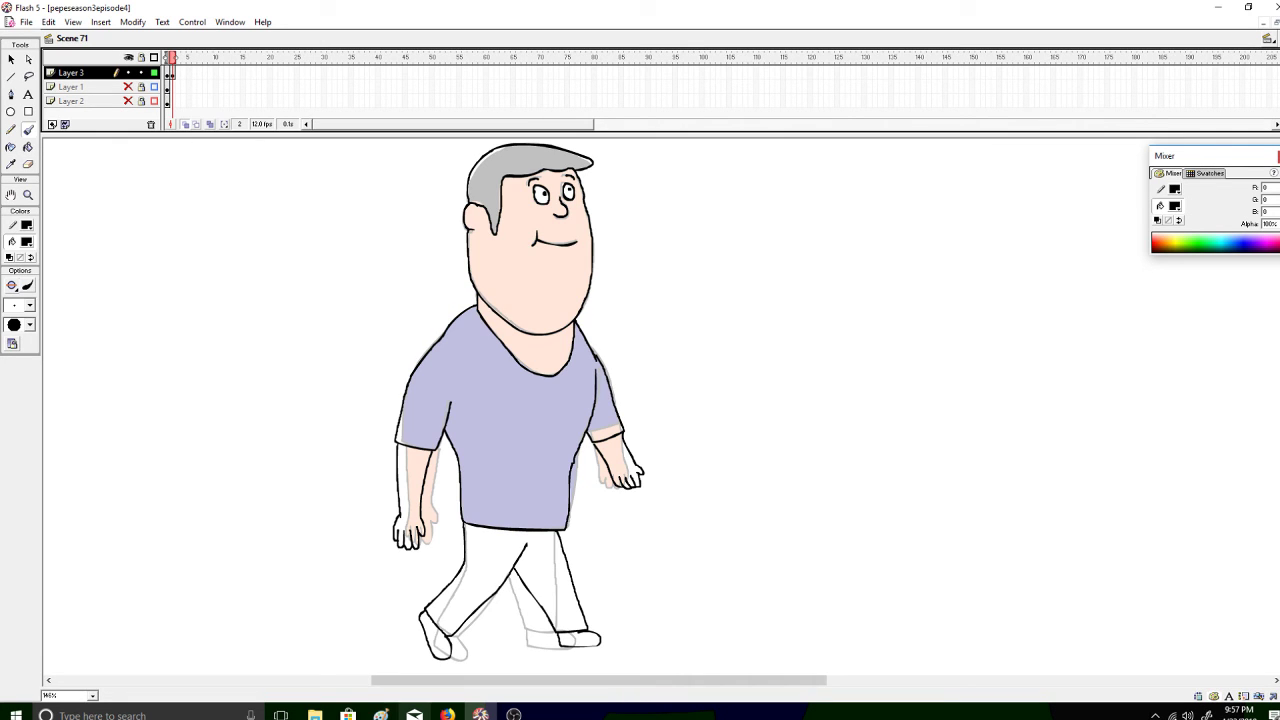
# Zoom out to 73%, save the movie and switch to the YouTube live dashboard in Firefox
pyautogui.click(447, 714)
pyautogui.click(447, 714)
pyautogui.click(28, 195)
pyautogui.keyDown('alt'); pyautogui.click(480, 375); pyautogui.keyUp('alt')
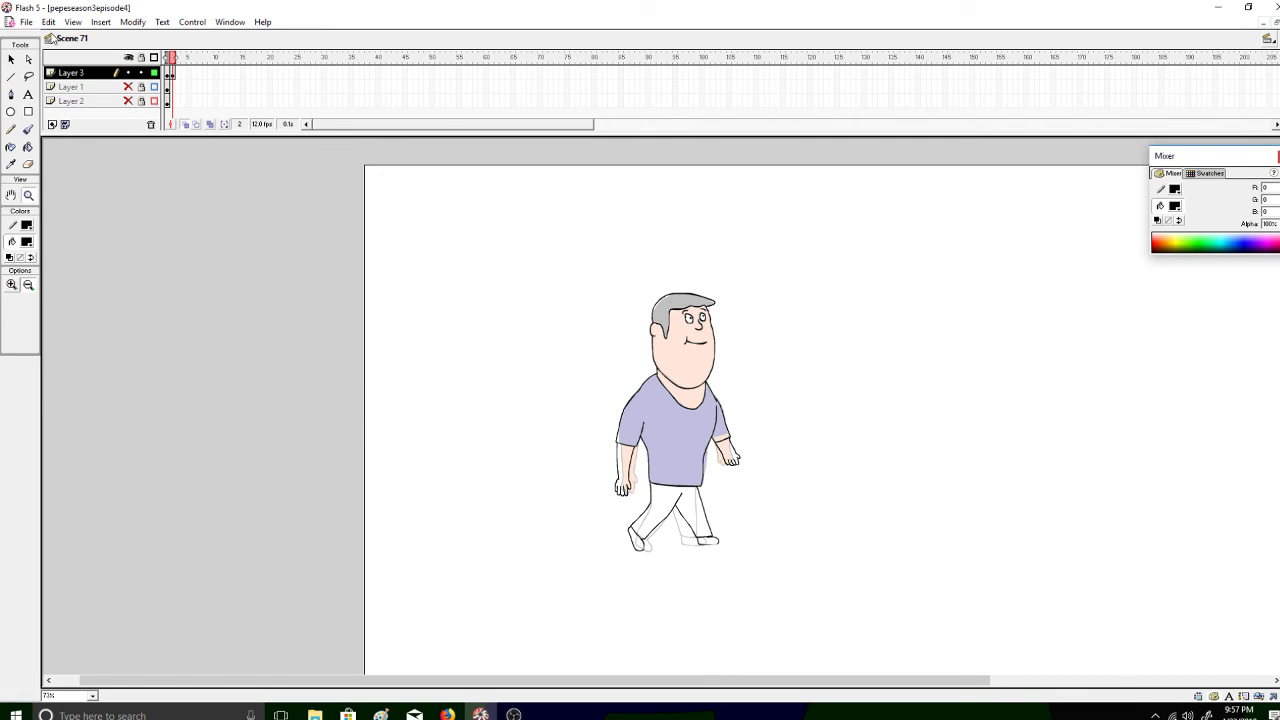
pyautogui.click(26, 21)
pyautogui.click(52, 114)
pyautogui.click(447, 714)
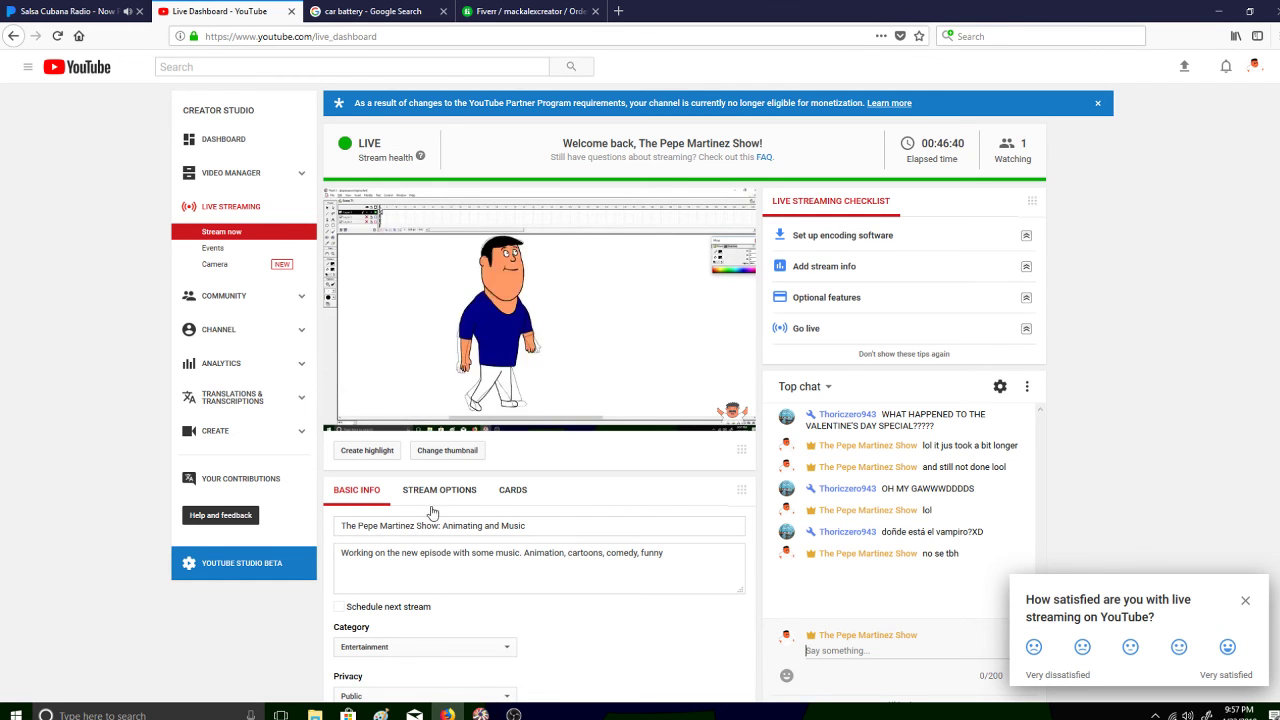